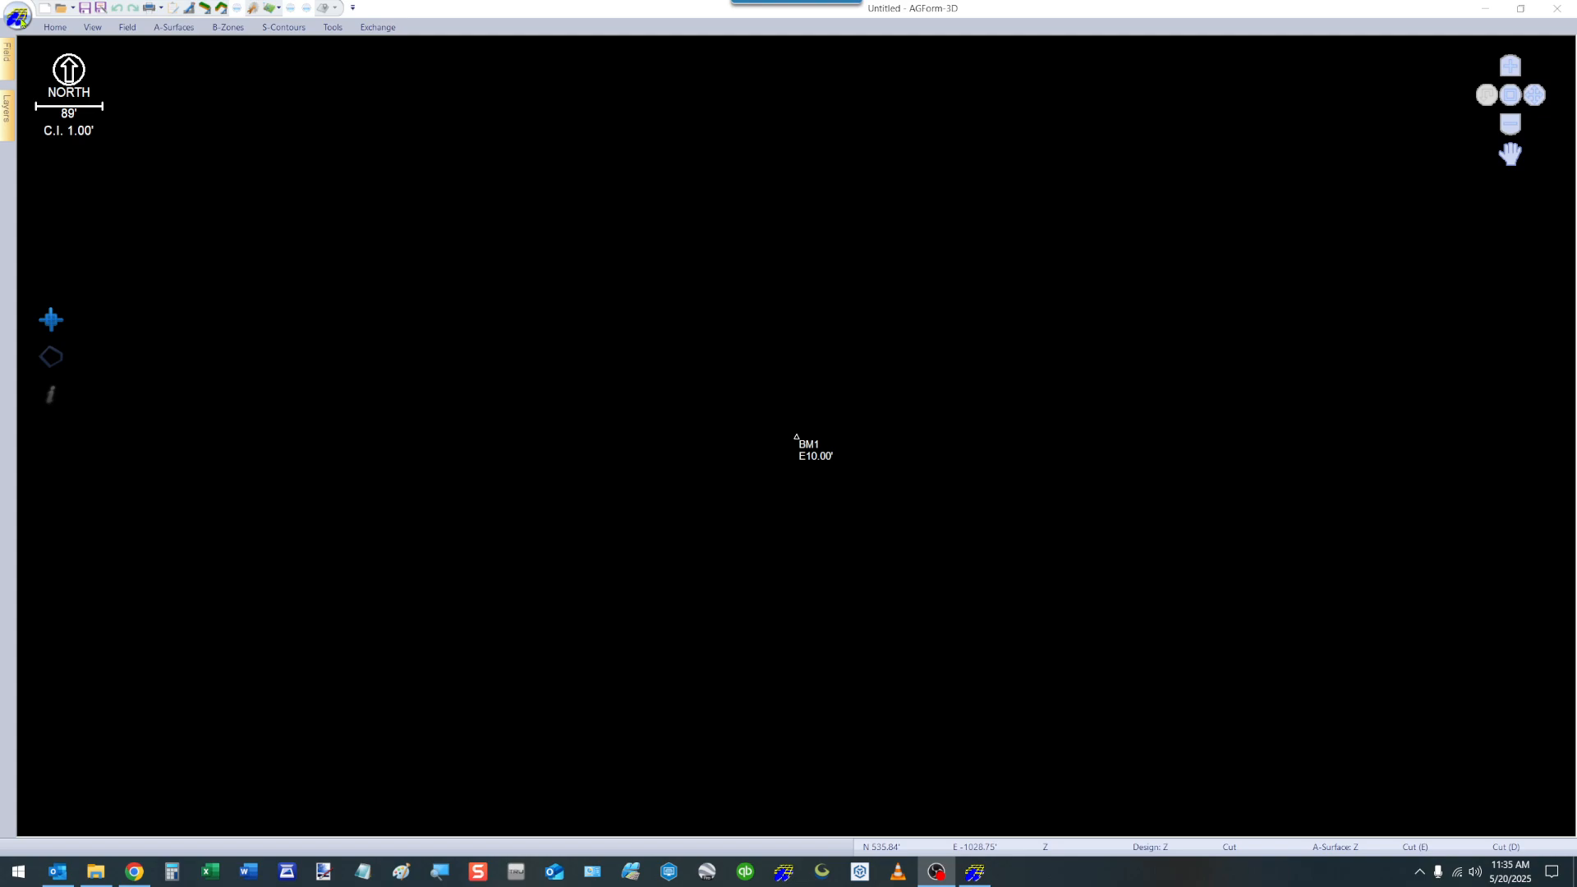
Review the new project settings for the project file, geoid file and master benchmark, and dismiss them without creating a project.
{"action": "left_click", "coordinate": [19, 16]}
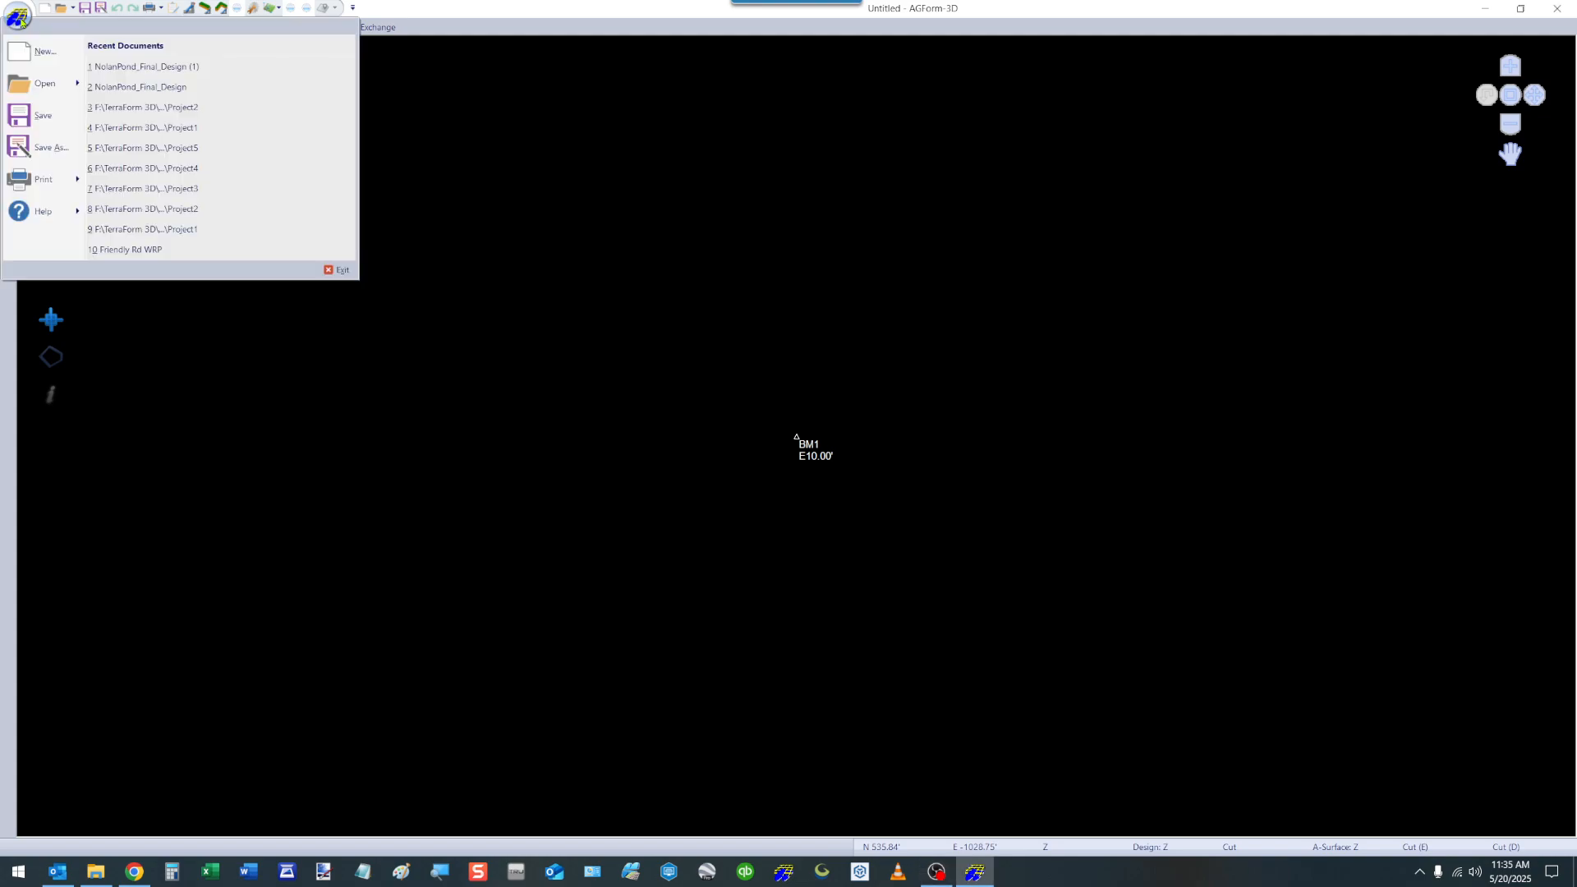
{"action": "left_click", "coordinate": [41, 51]}
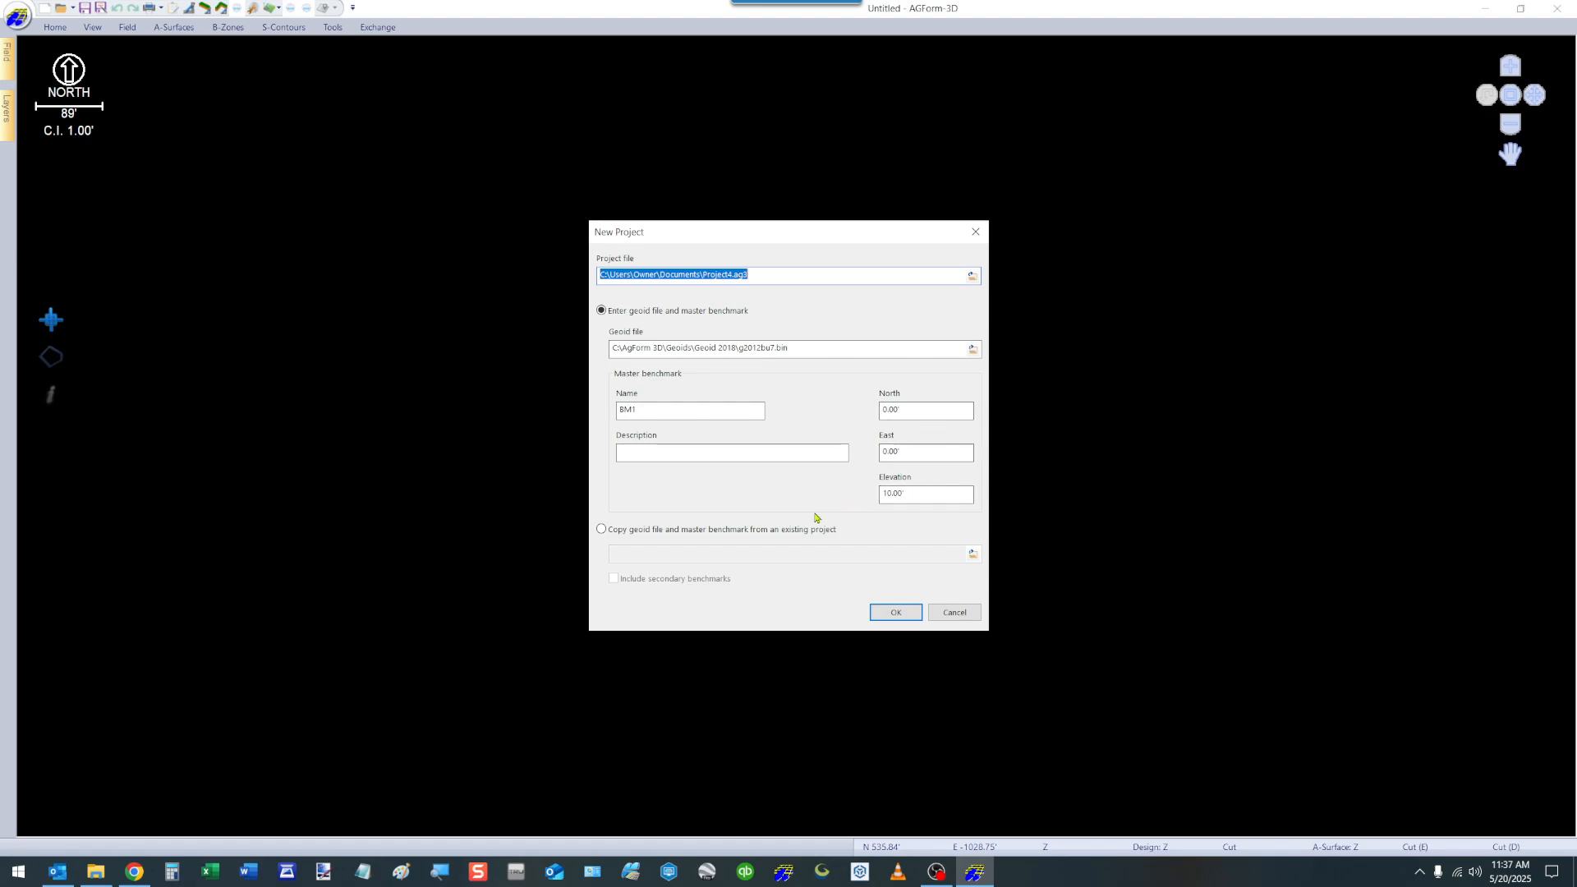
{"action": "left_click", "coordinate": [896, 614]}
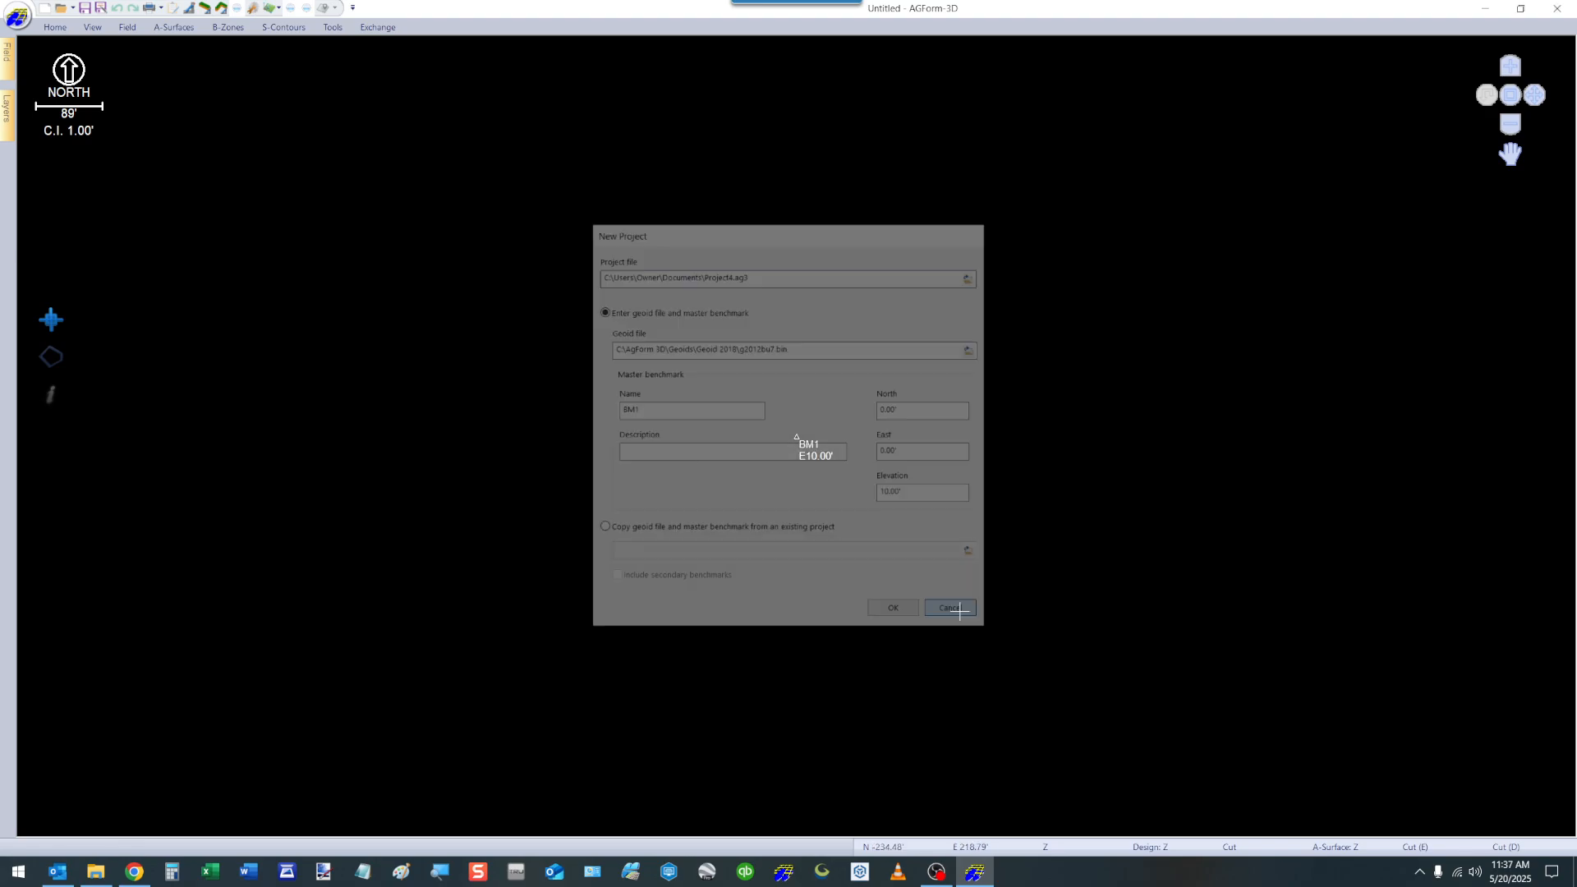
Browse the AgForm 3D training folder for existing projects, and close the file browser without opening one.
{"action": "left_click", "coordinate": [19, 17]}
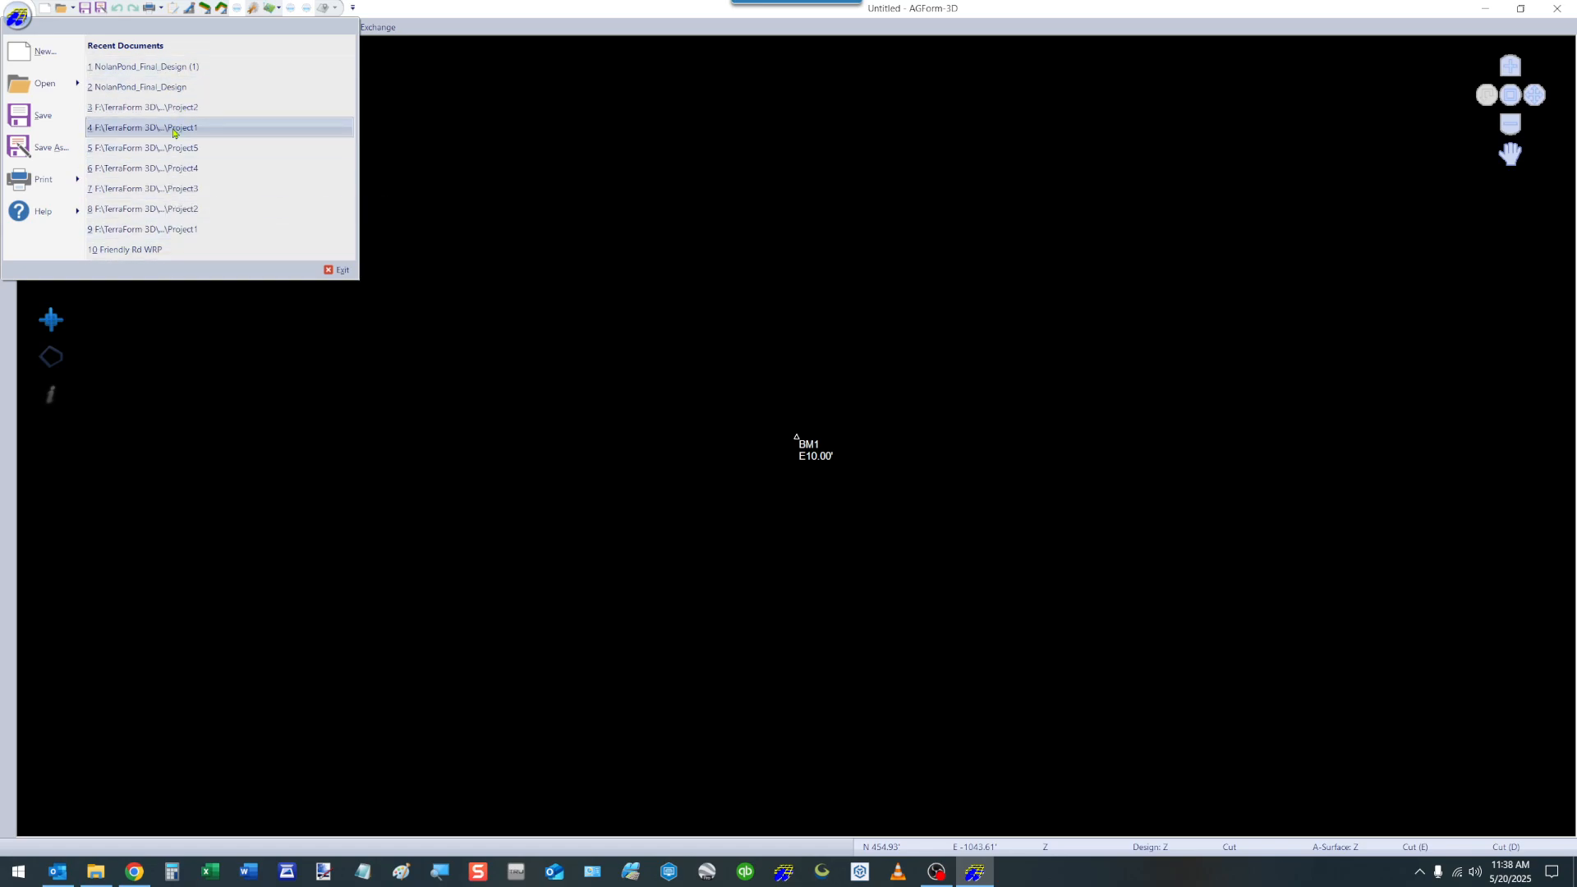
{"action": "mouse_move", "coordinate": [39, 87]}
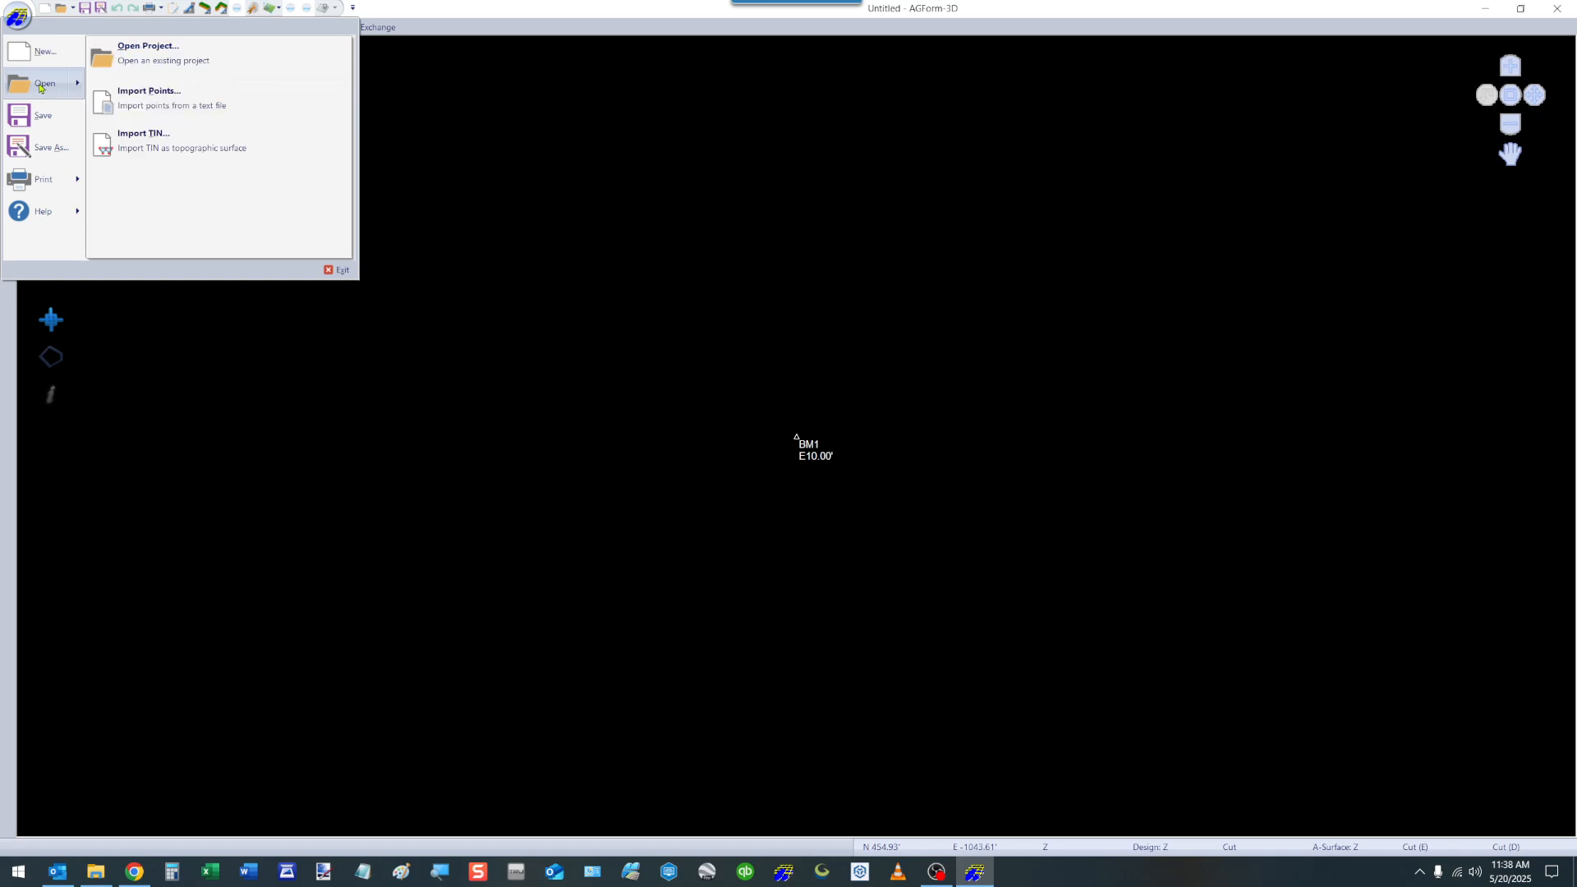
{"action": "left_click", "coordinate": [152, 54]}
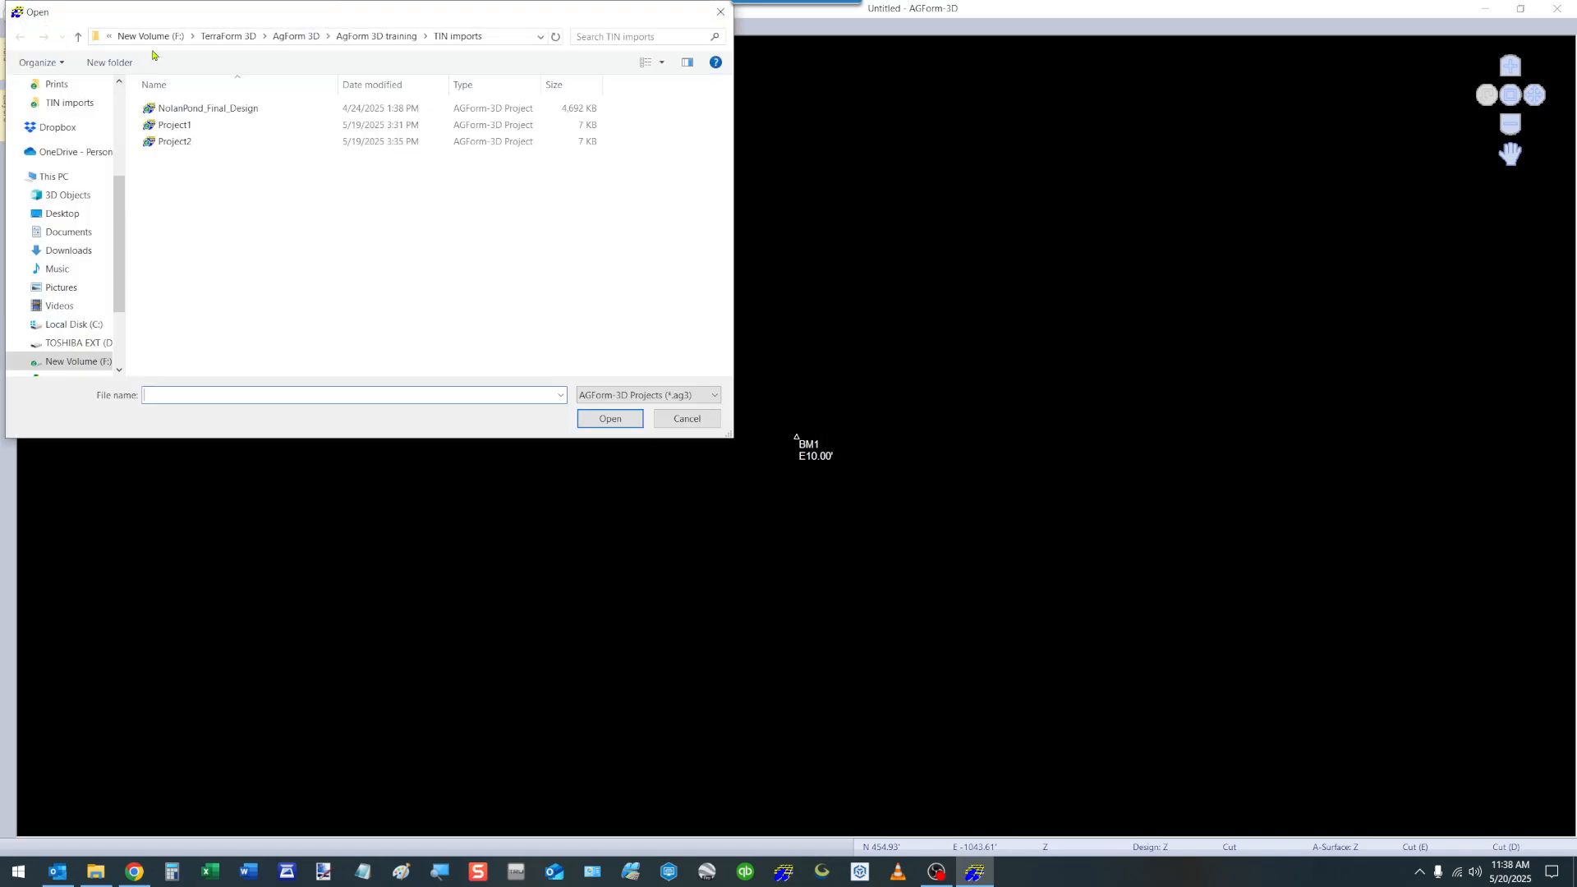
{"action": "left_click", "coordinate": [374, 37]}
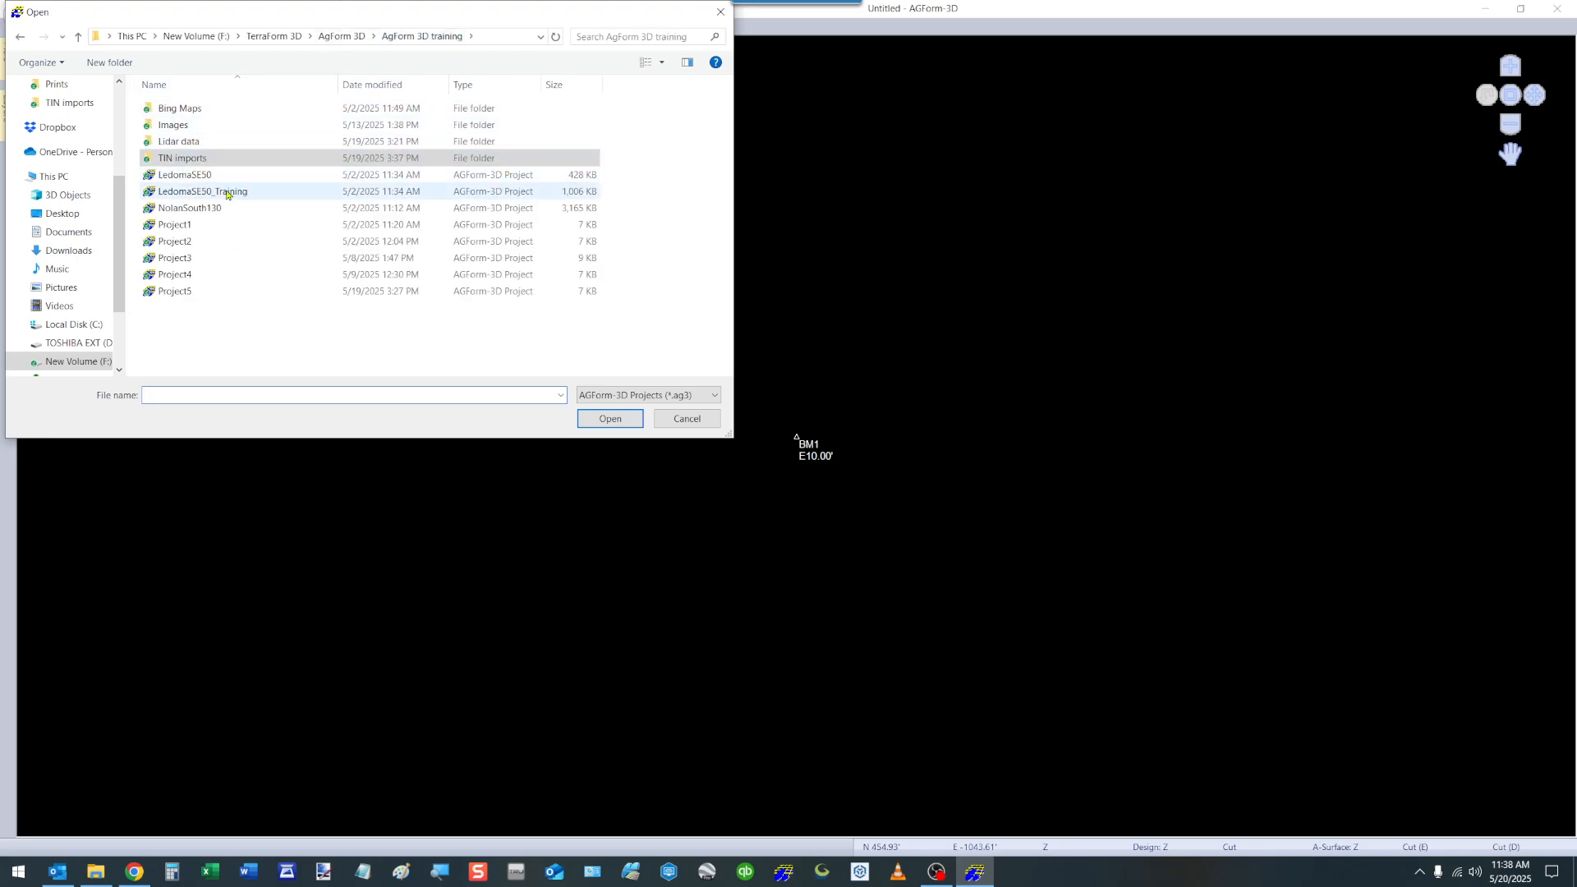
{"action": "left_click", "coordinate": [686, 418]}
View the options for saving the untitled project under a new name, and dismiss them without saving.
{"action": "left_click", "coordinate": [18, 16]}
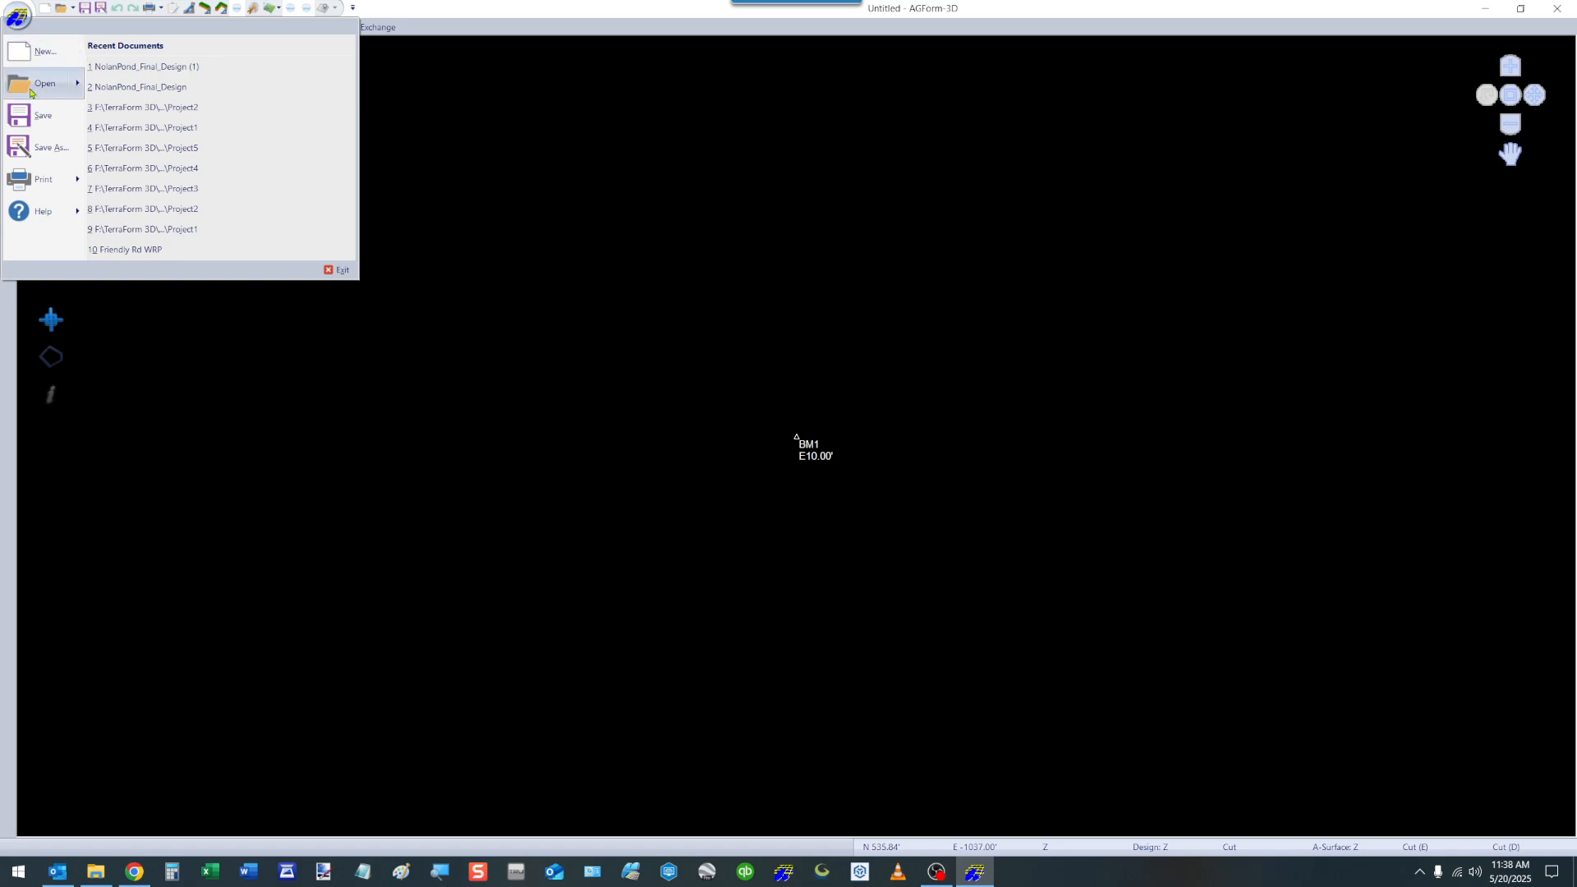
{"action": "mouse_move", "coordinate": [47, 90]}
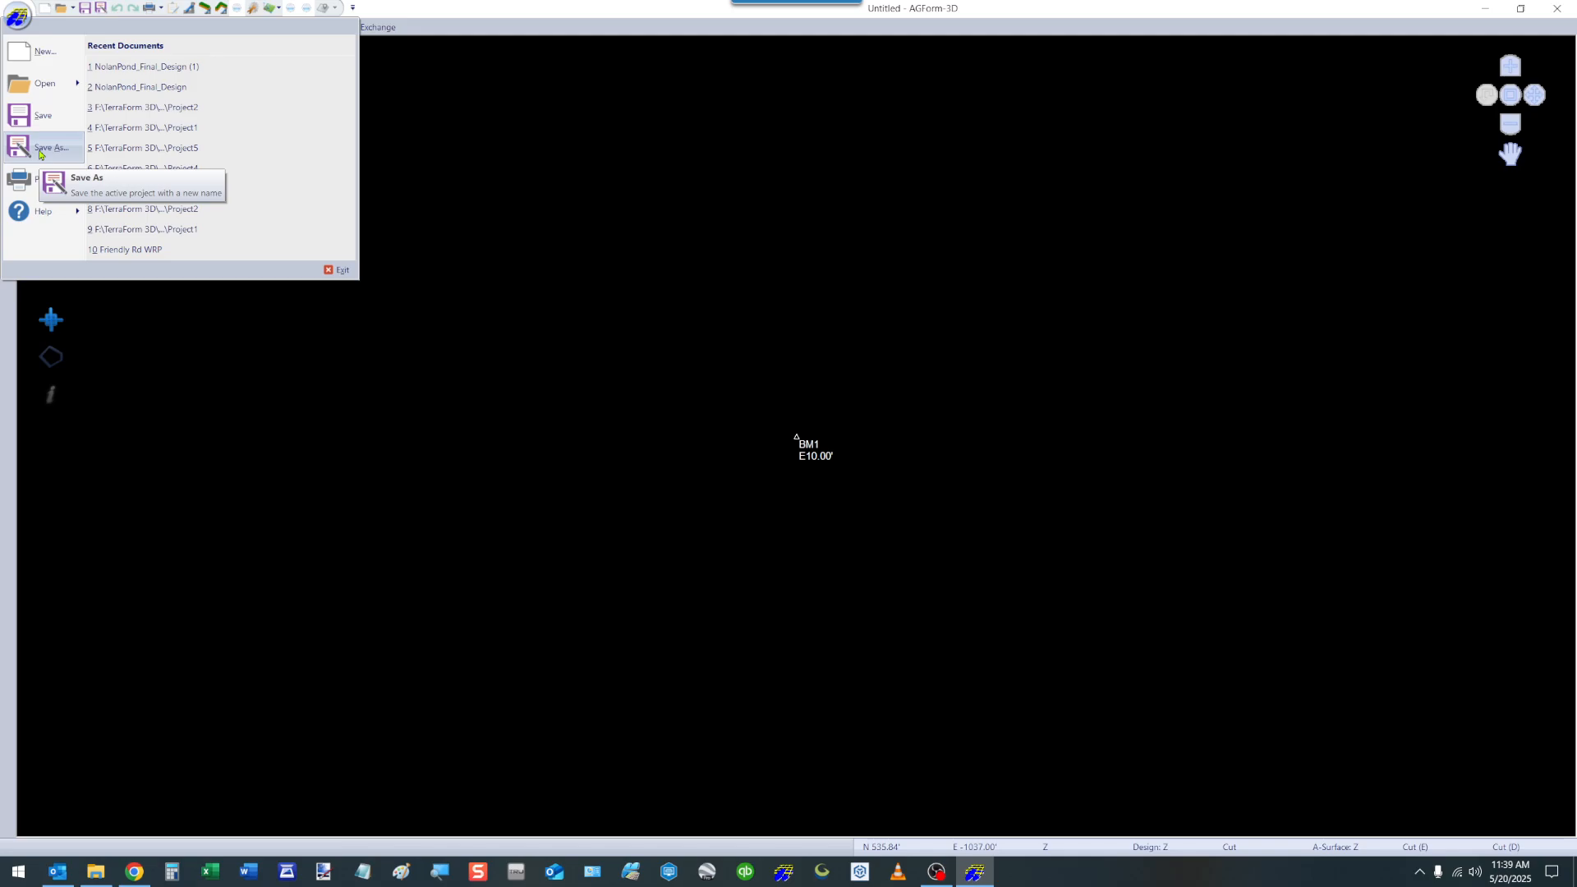
{"action": "left_click", "coordinate": [40, 147]}
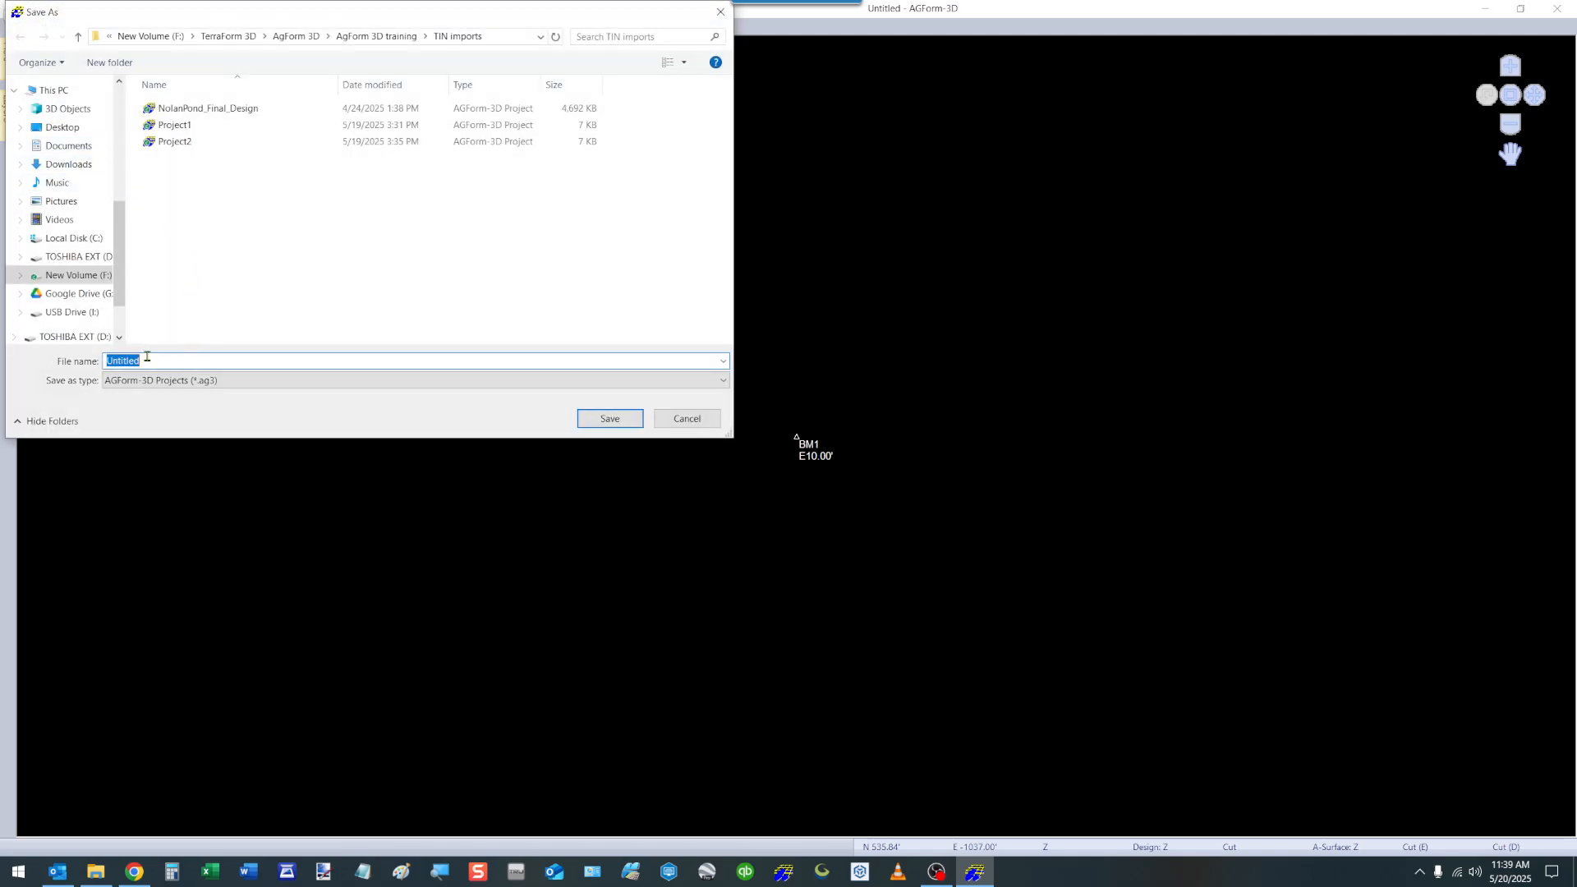
{"action": "left_click", "coordinate": [688, 419]}
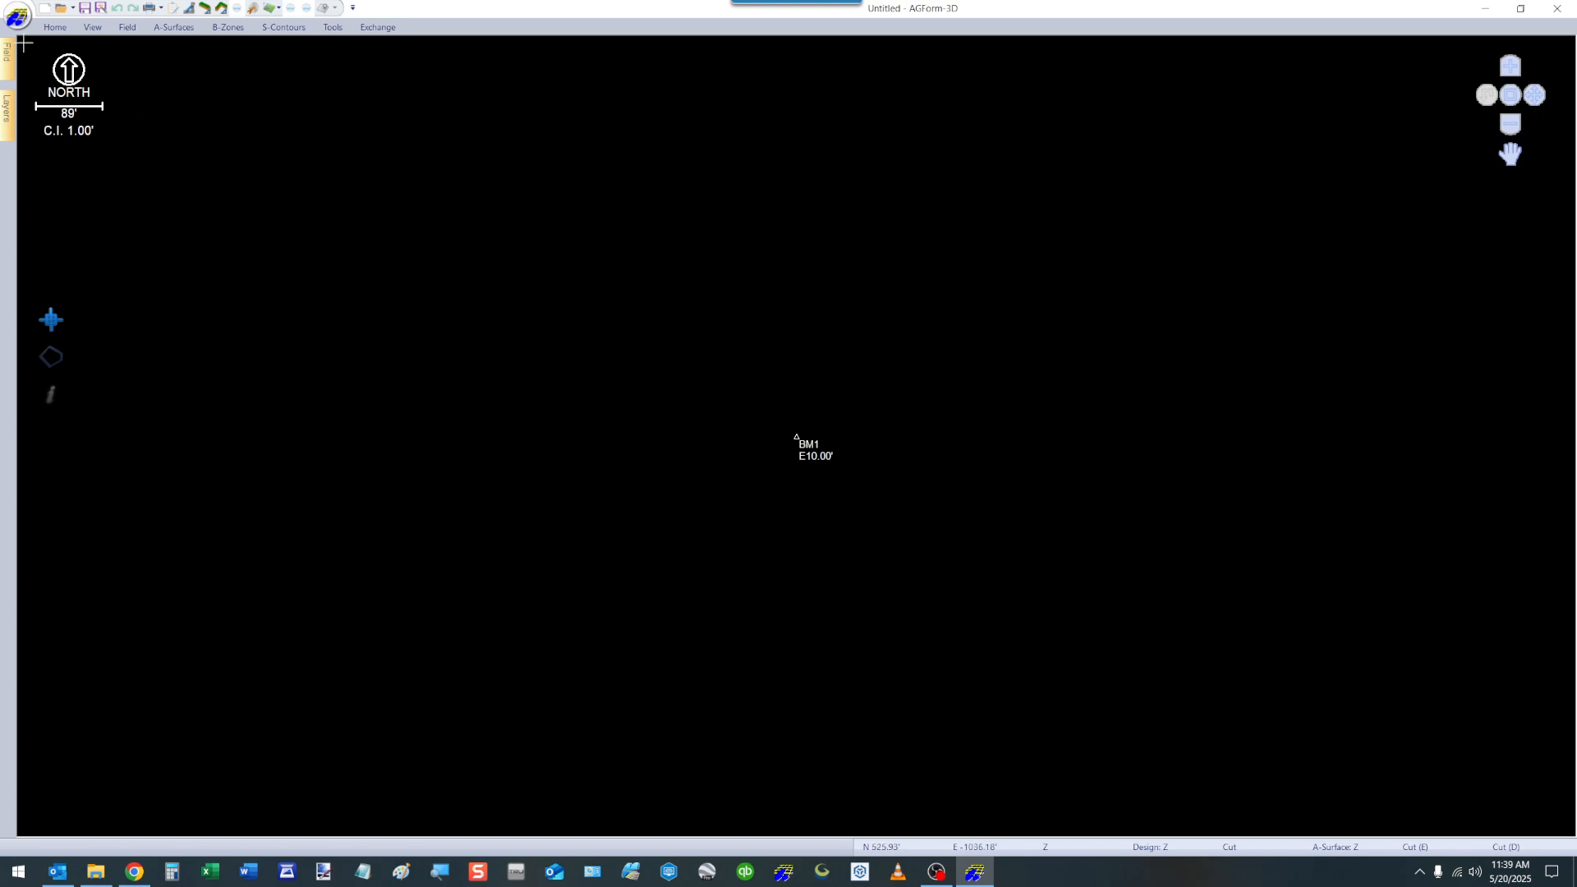
Review the print setup options for company name, comment, text size and design view extents, and cancel without changes.
{"action": "left_click", "coordinate": [18, 17]}
{"action": "mouse_move", "coordinate": [51, 185]}
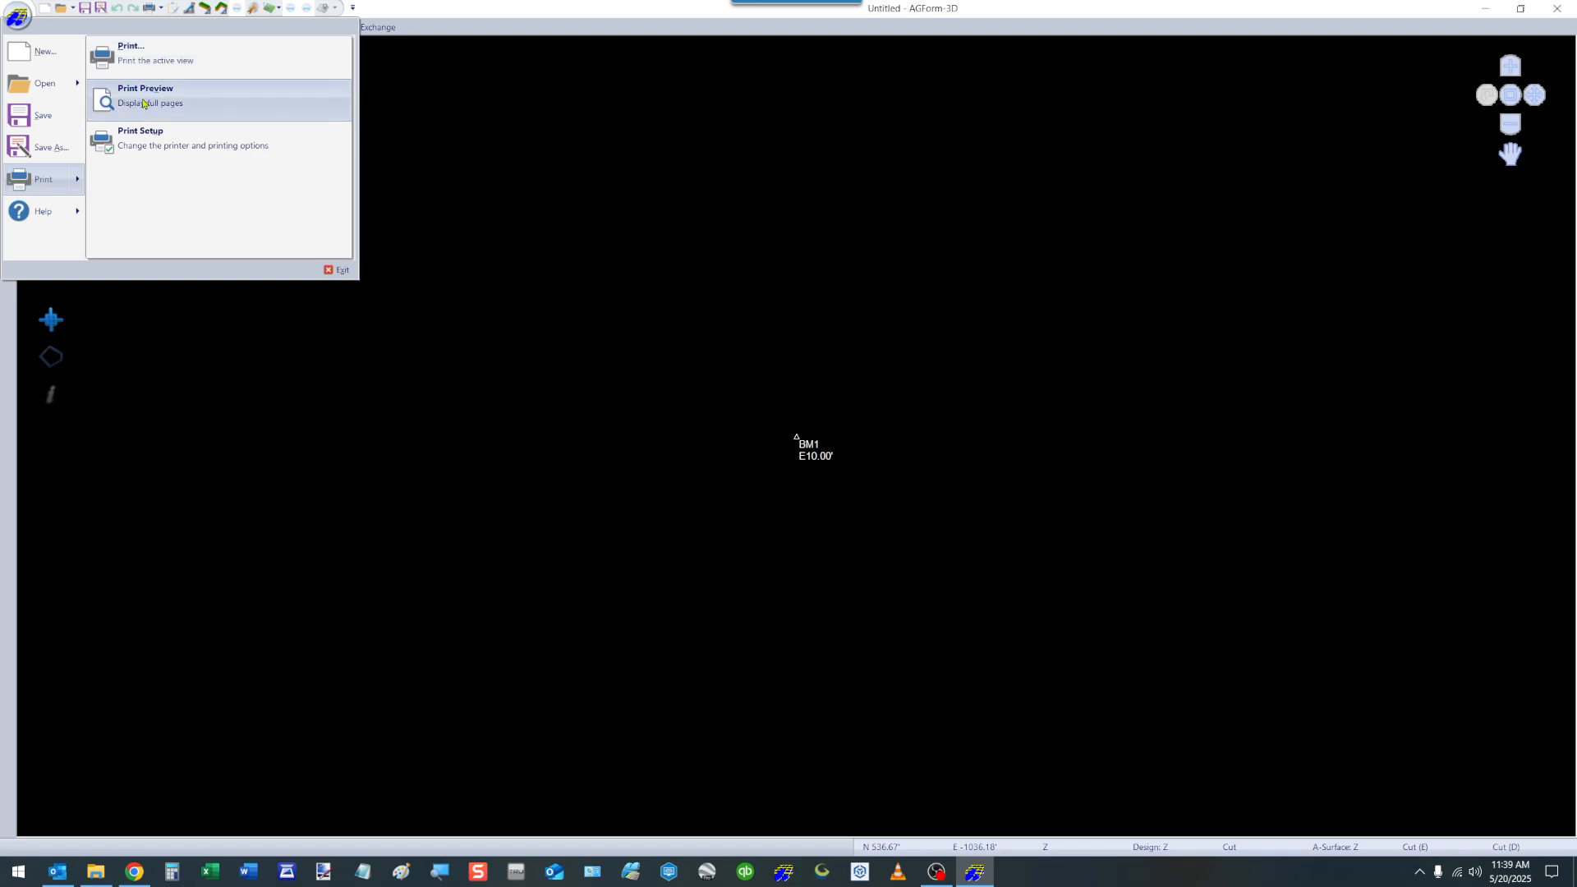
{"action": "left_click", "coordinate": [152, 150]}
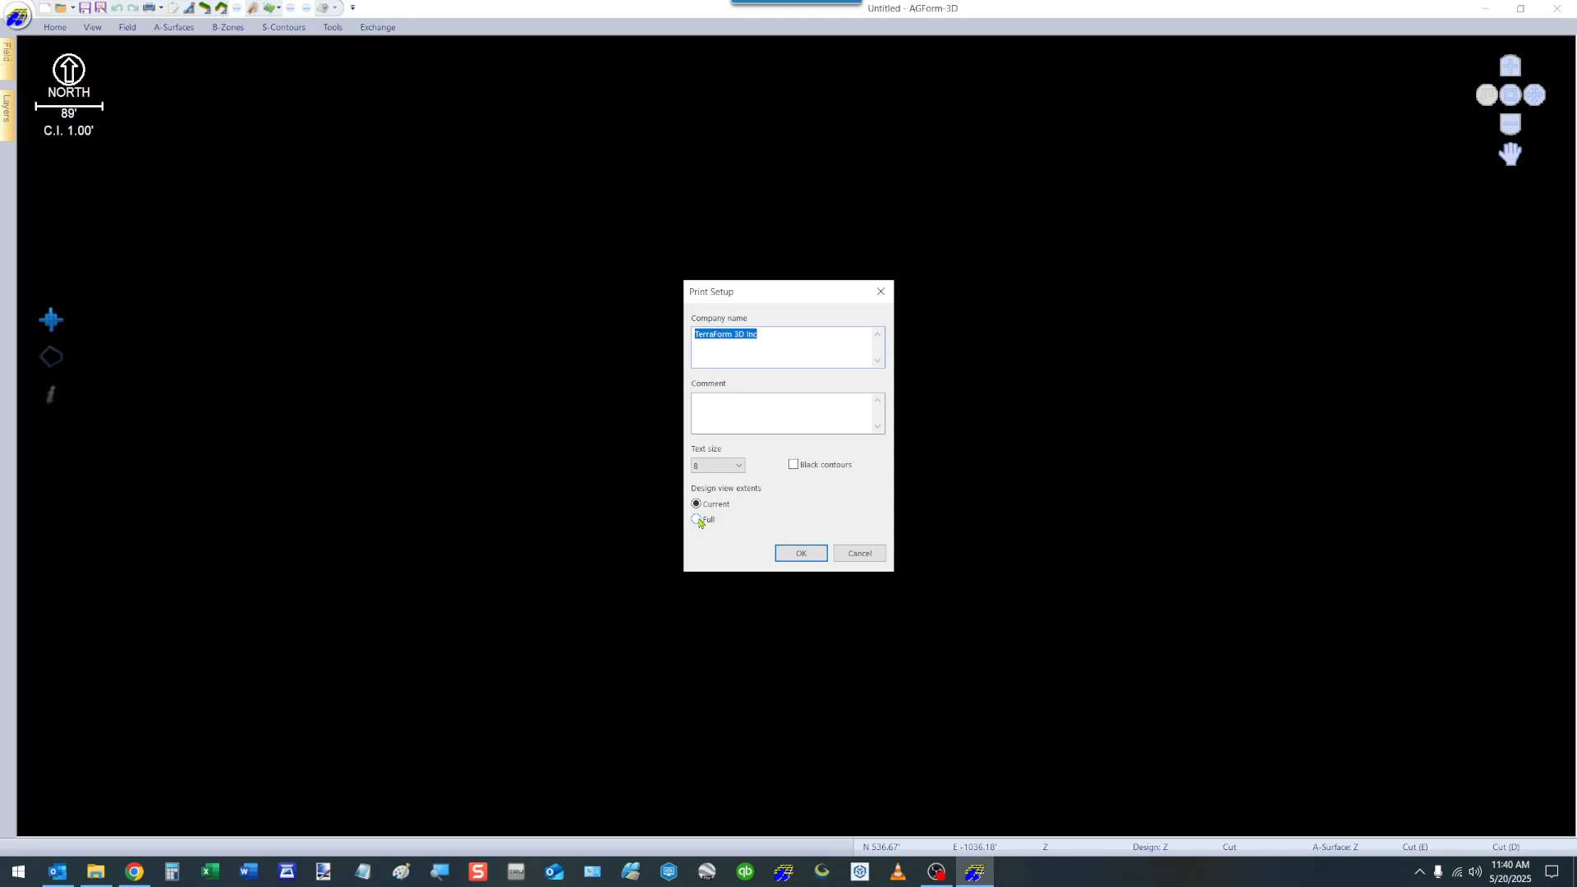
{"action": "left_click", "coordinate": [877, 555]}
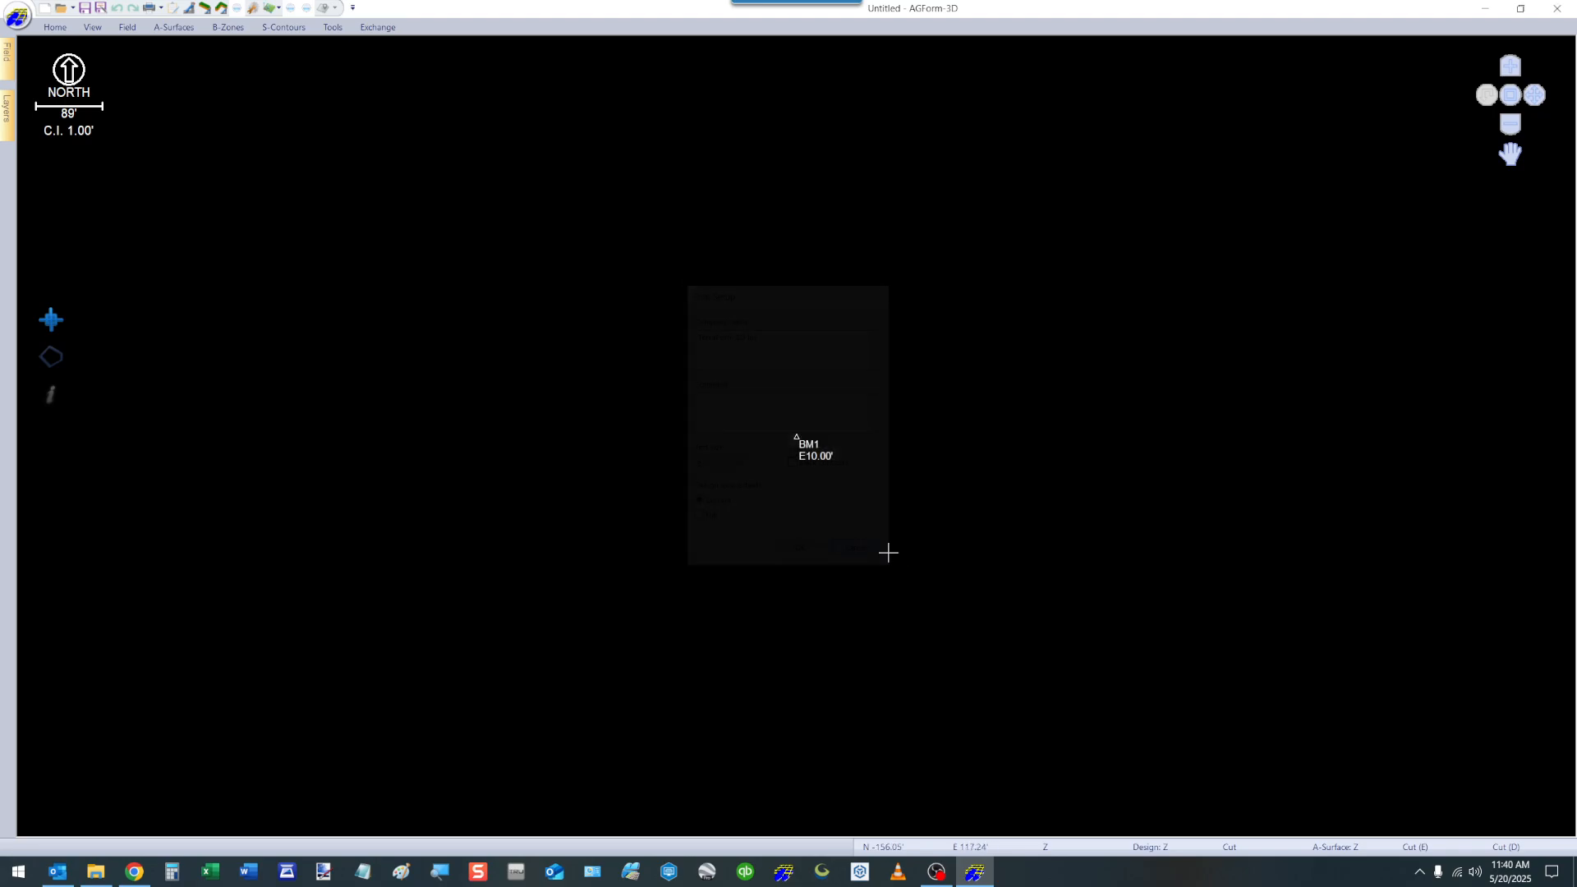
View the AGForm-3D version and license information, and close it.
{"action": "left_click", "coordinate": [18, 16]}
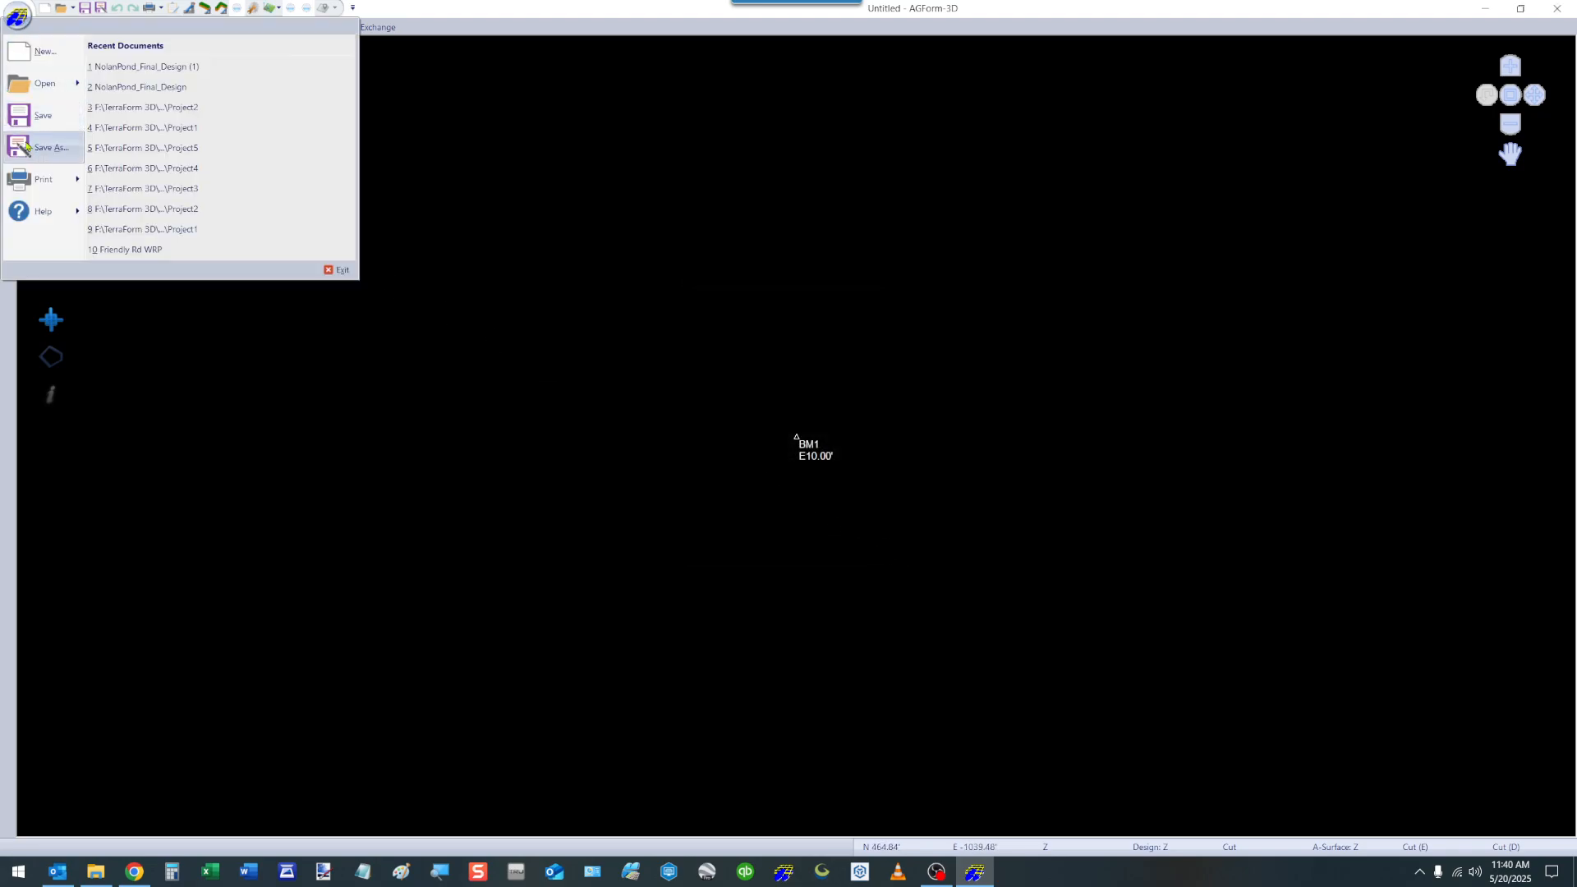
{"action": "mouse_move", "coordinate": [38, 194]}
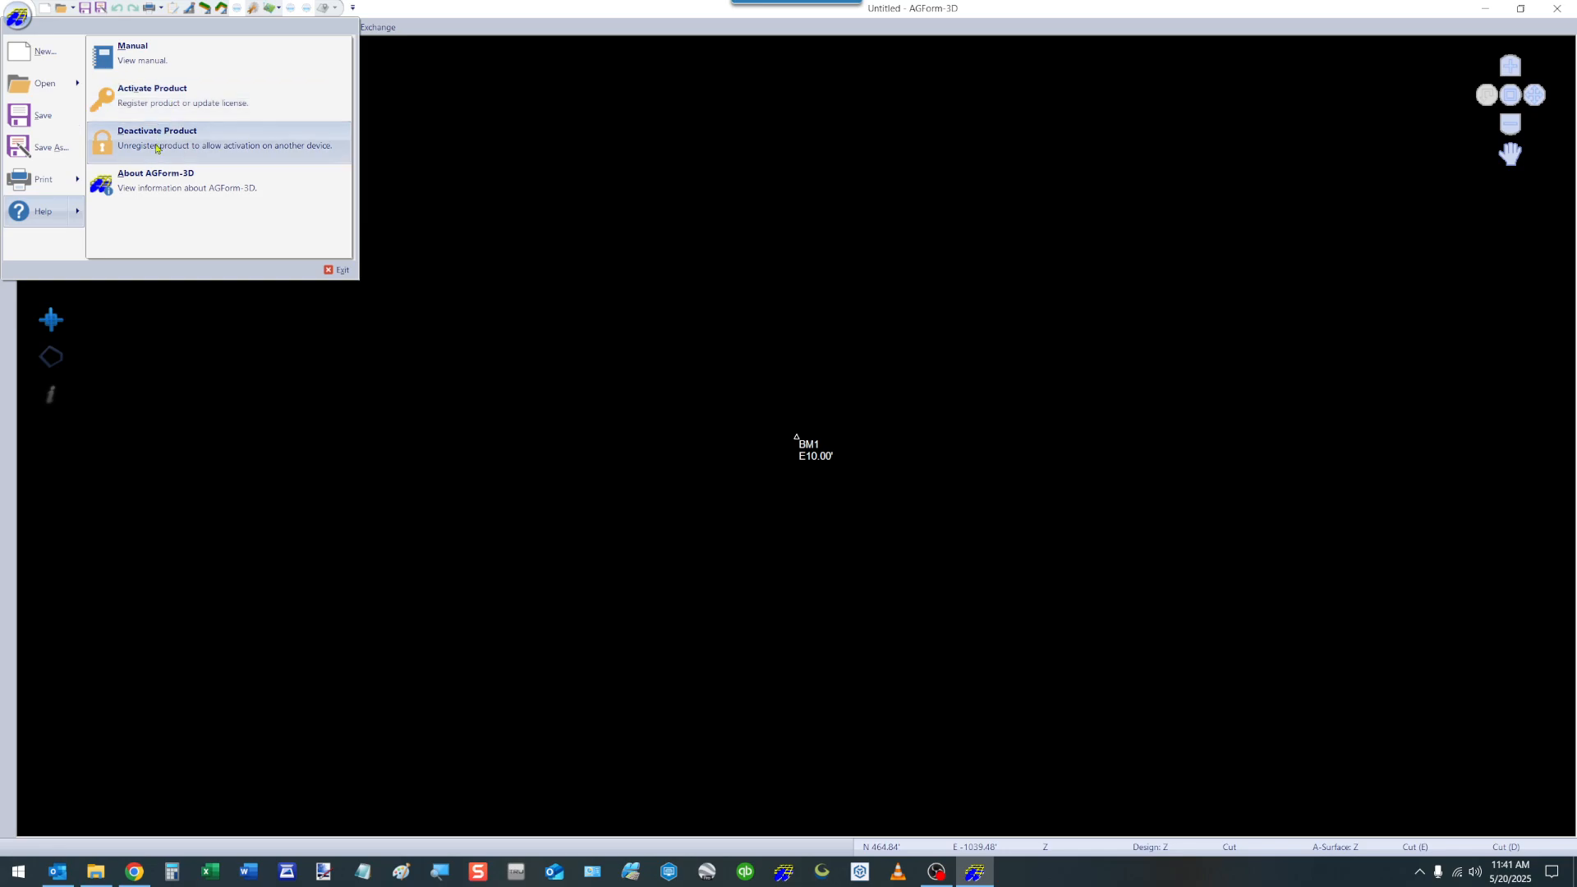
{"action": "left_click", "coordinate": [154, 184]}
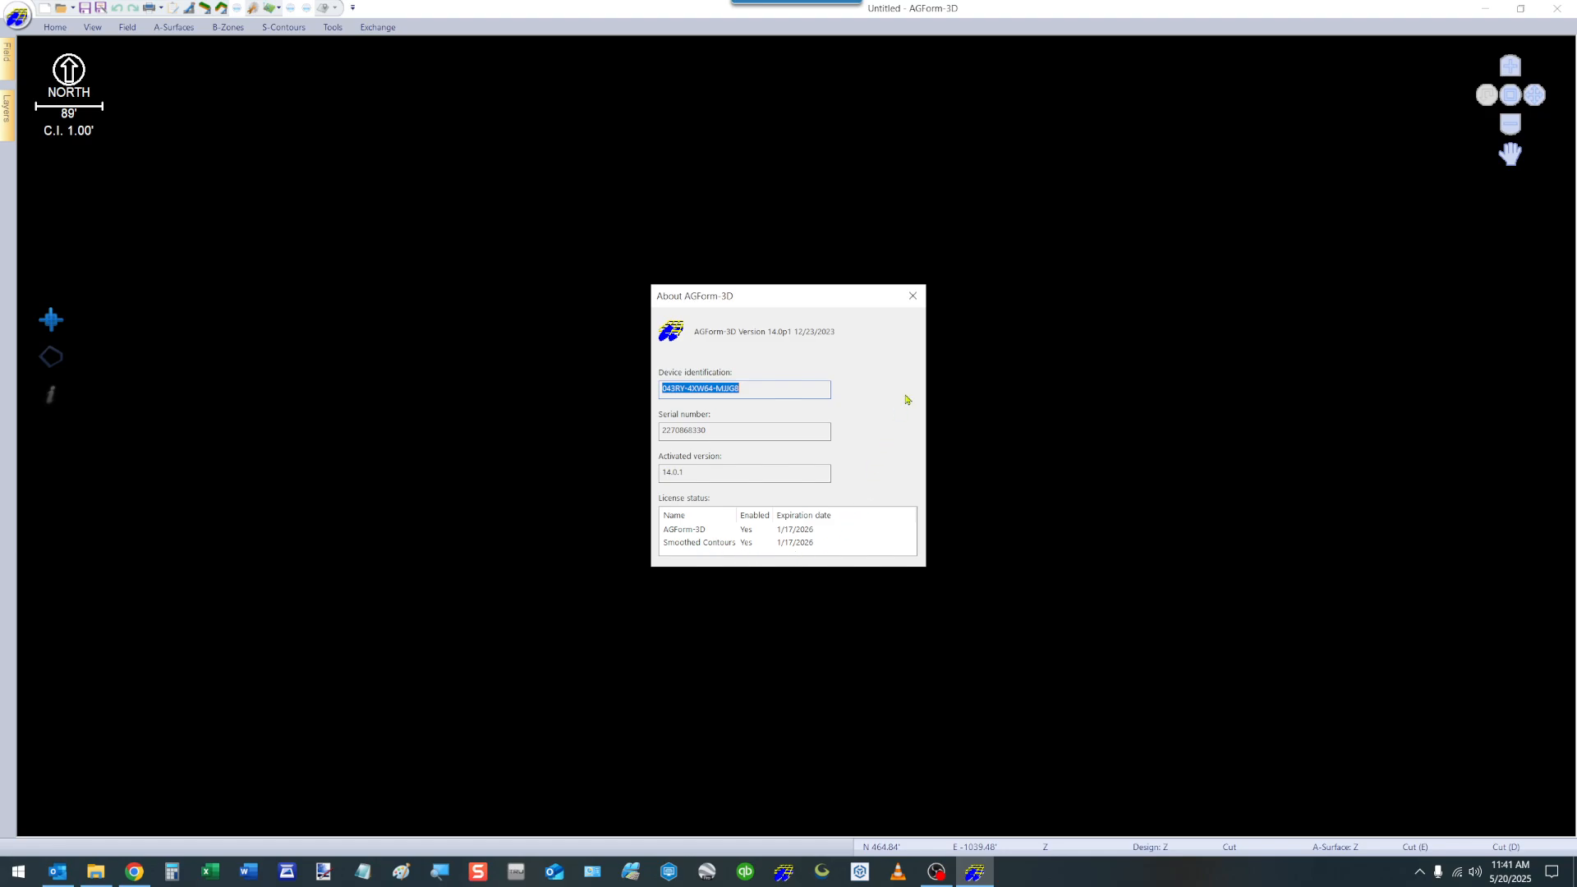
{"action": "left_click", "coordinate": [913, 295]}
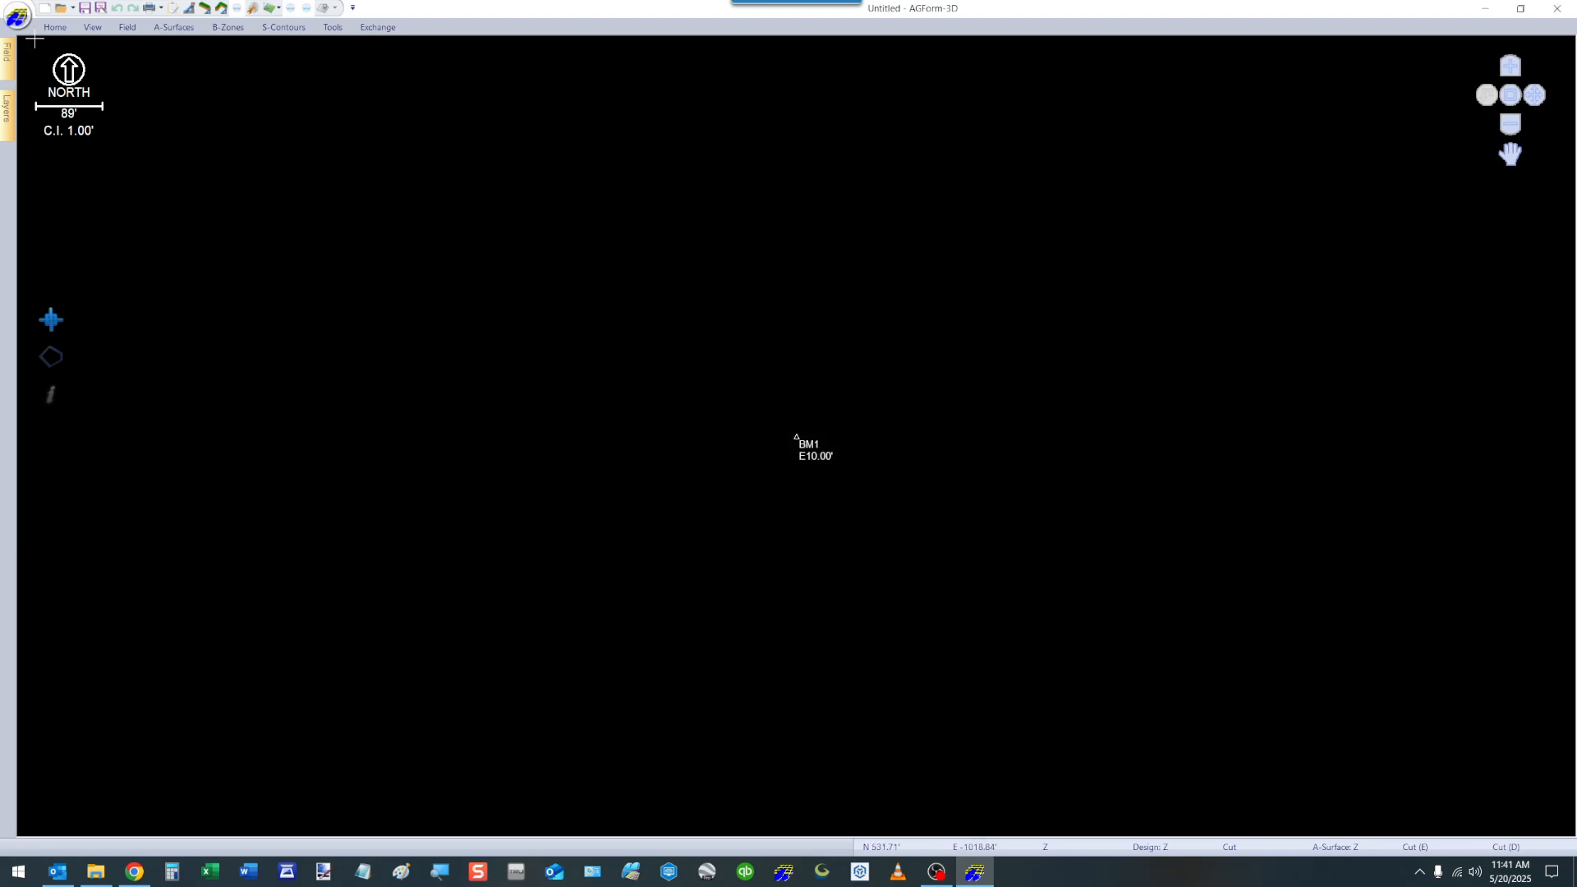
Open the LedomaSE50 project from the AgForm 3D training folder.
{"action": "left_click", "coordinate": [17, 17]}
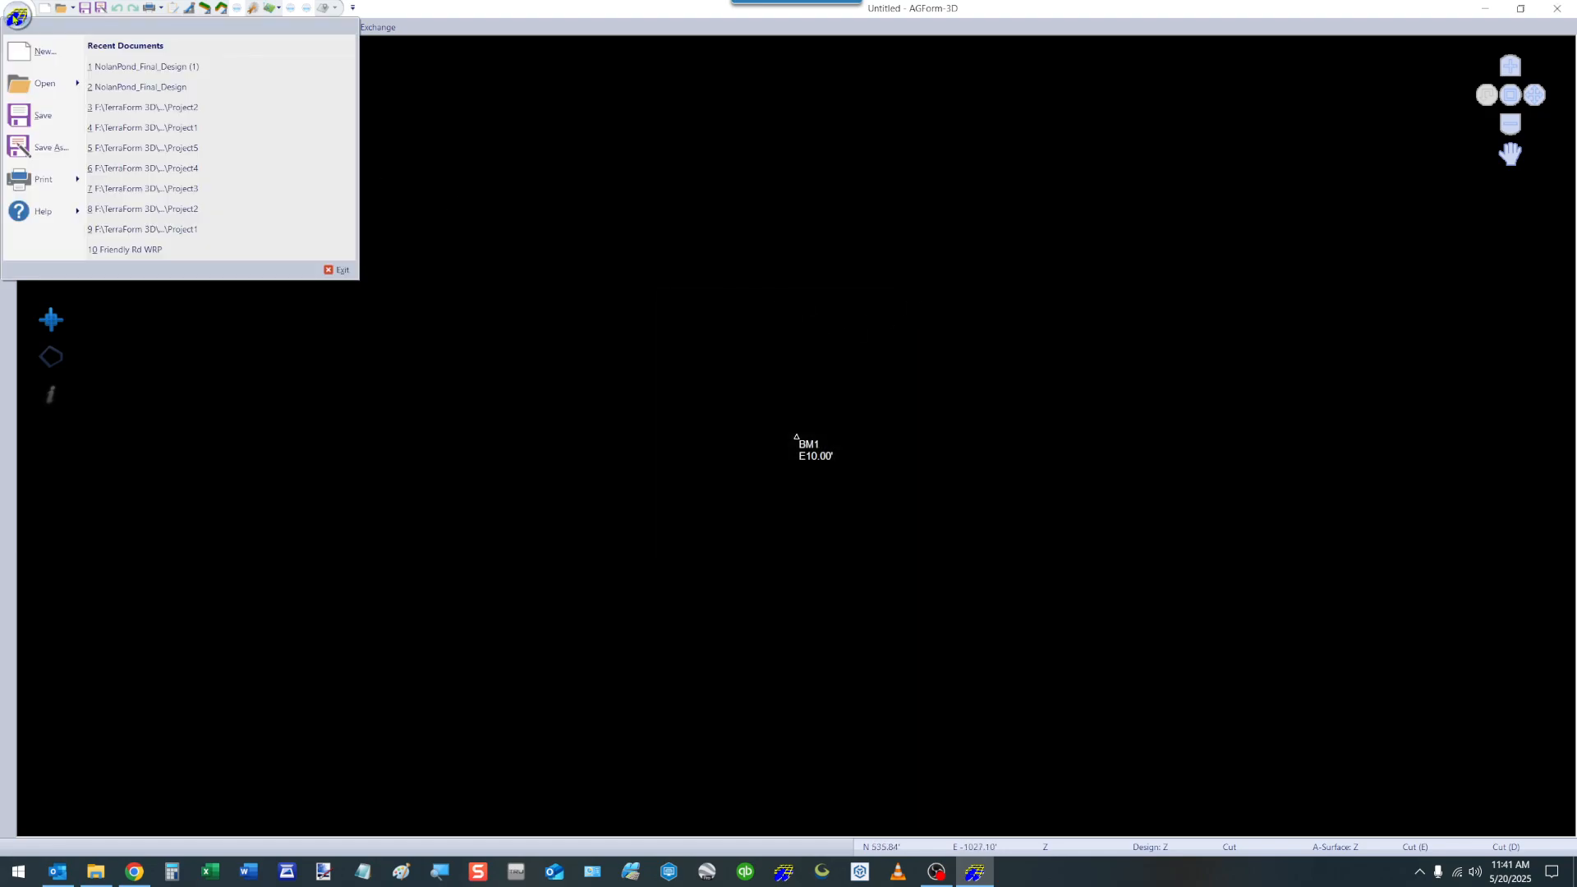
{"action": "left_click", "coordinate": [31, 87]}
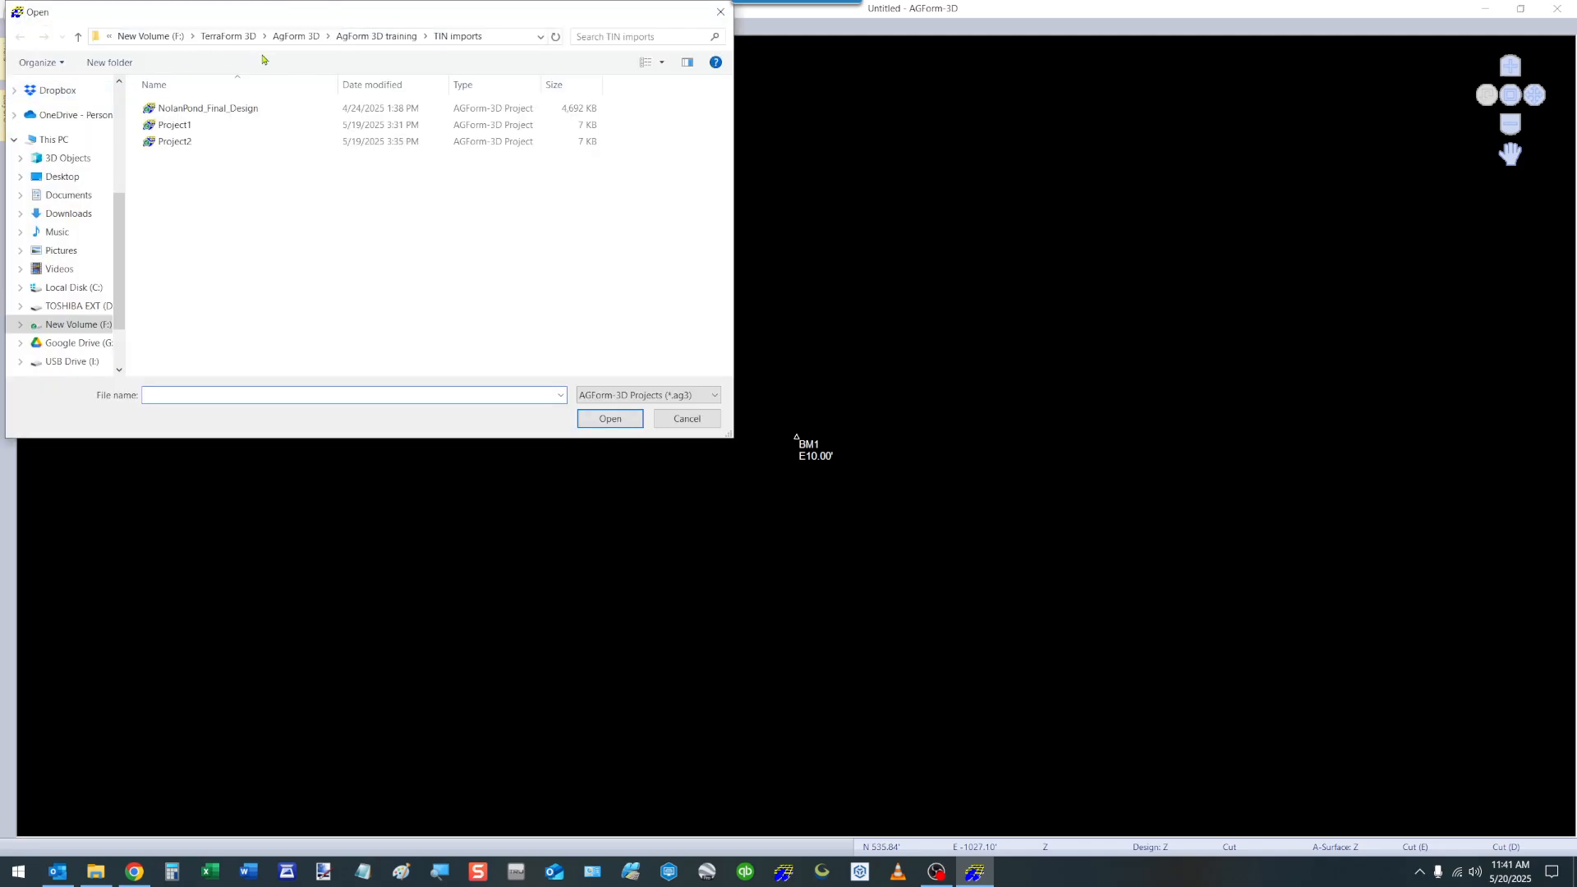
{"action": "left_click", "coordinate": [364, 37]}
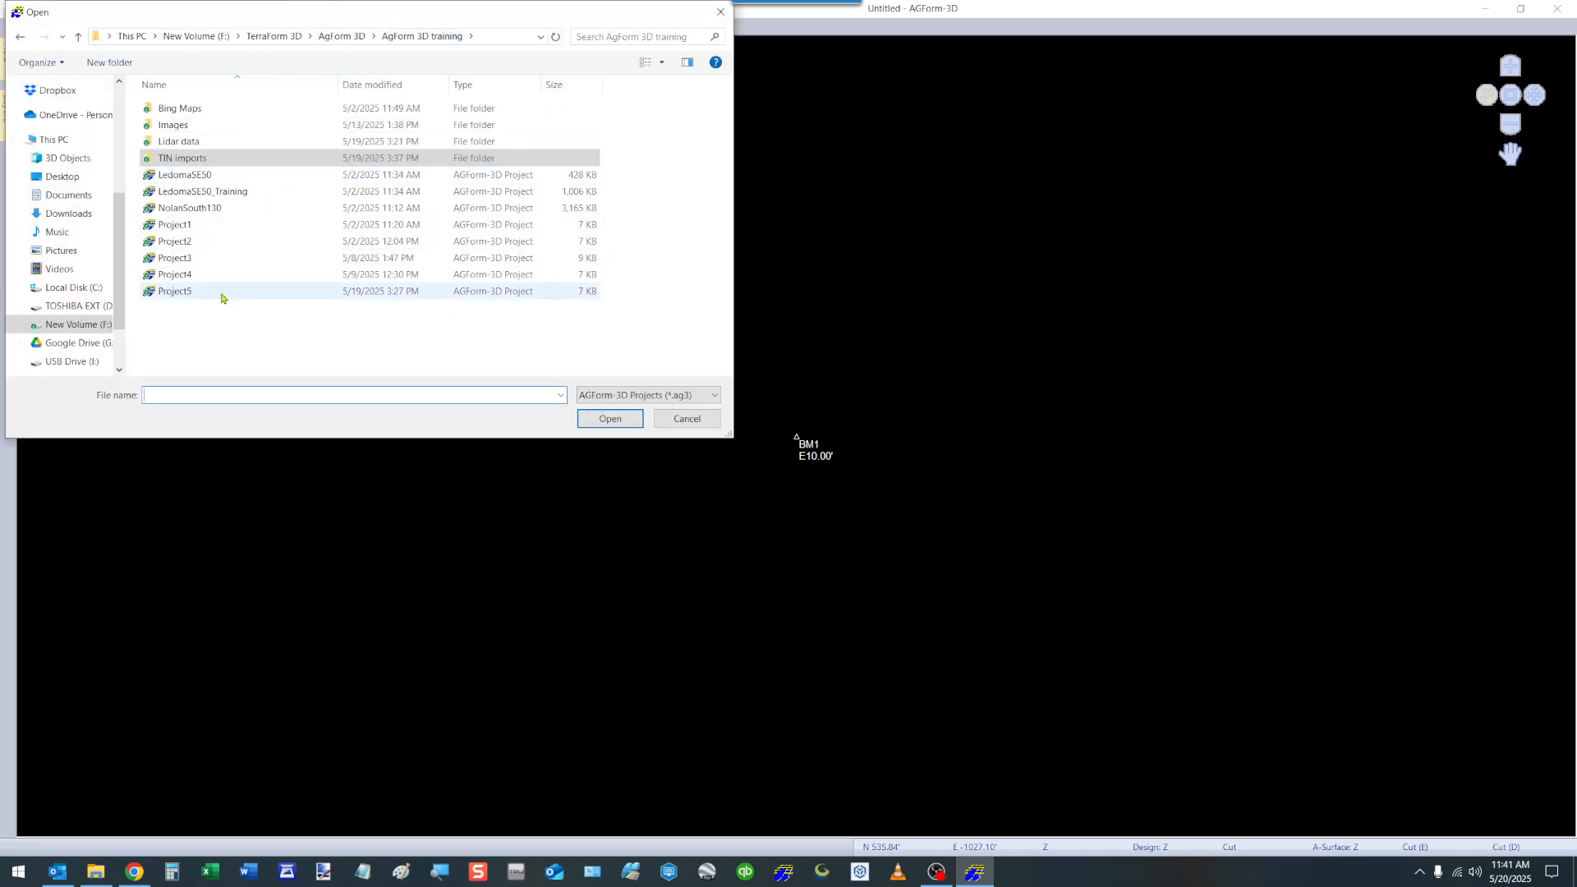
{"action": "double_click", "coordinate": [185, 175]}
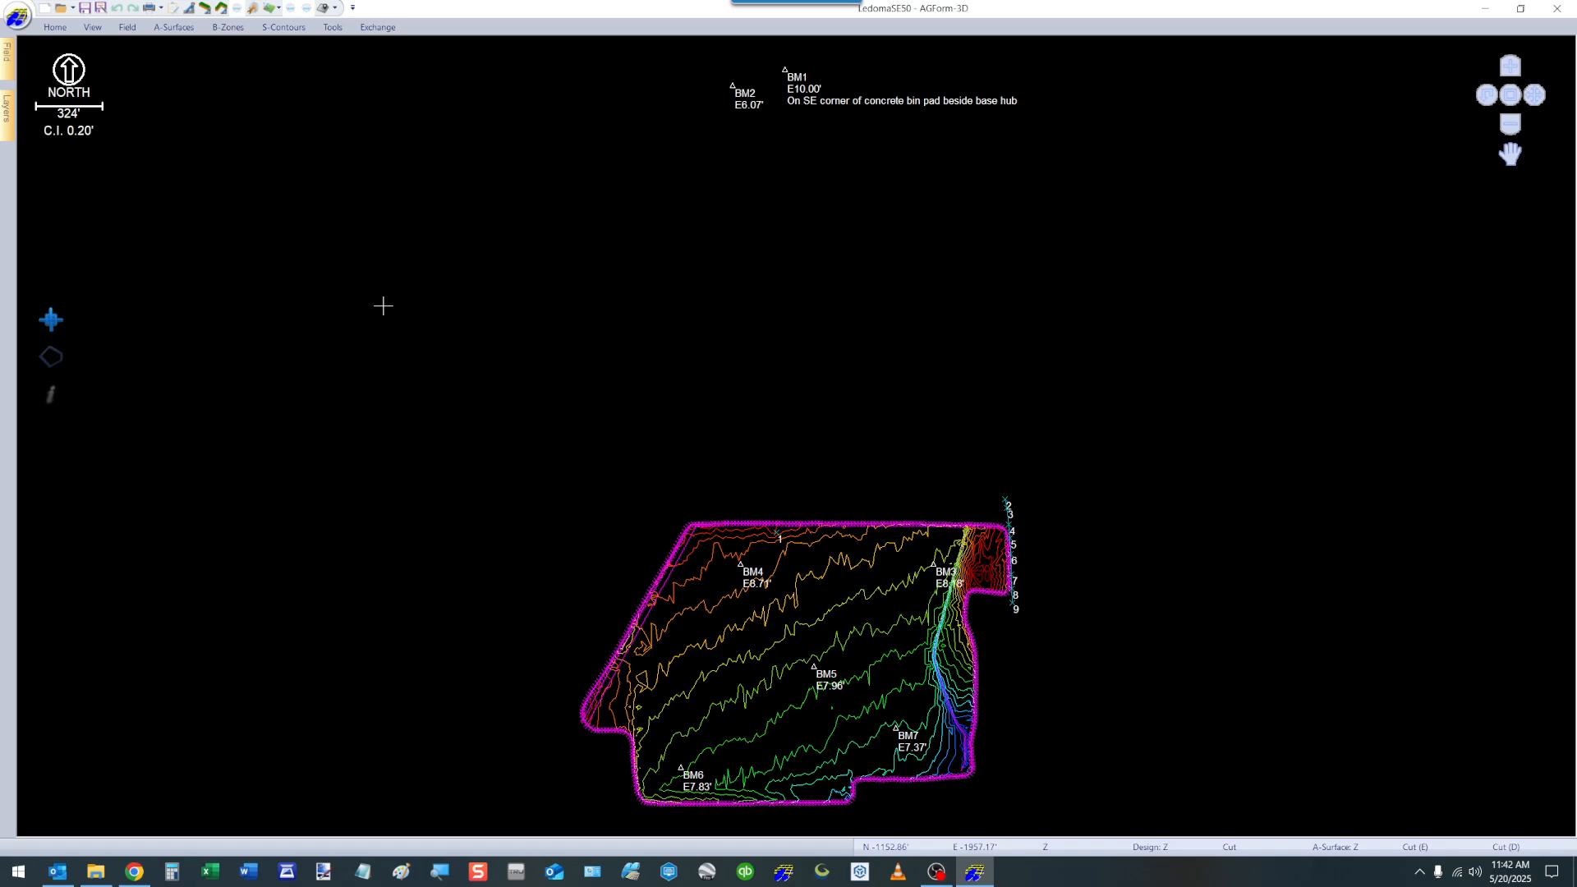
Hide the field's perimeter points and all benchmarks in the plan view.
{"action": "left_click", "coordinate": [8, 123]}
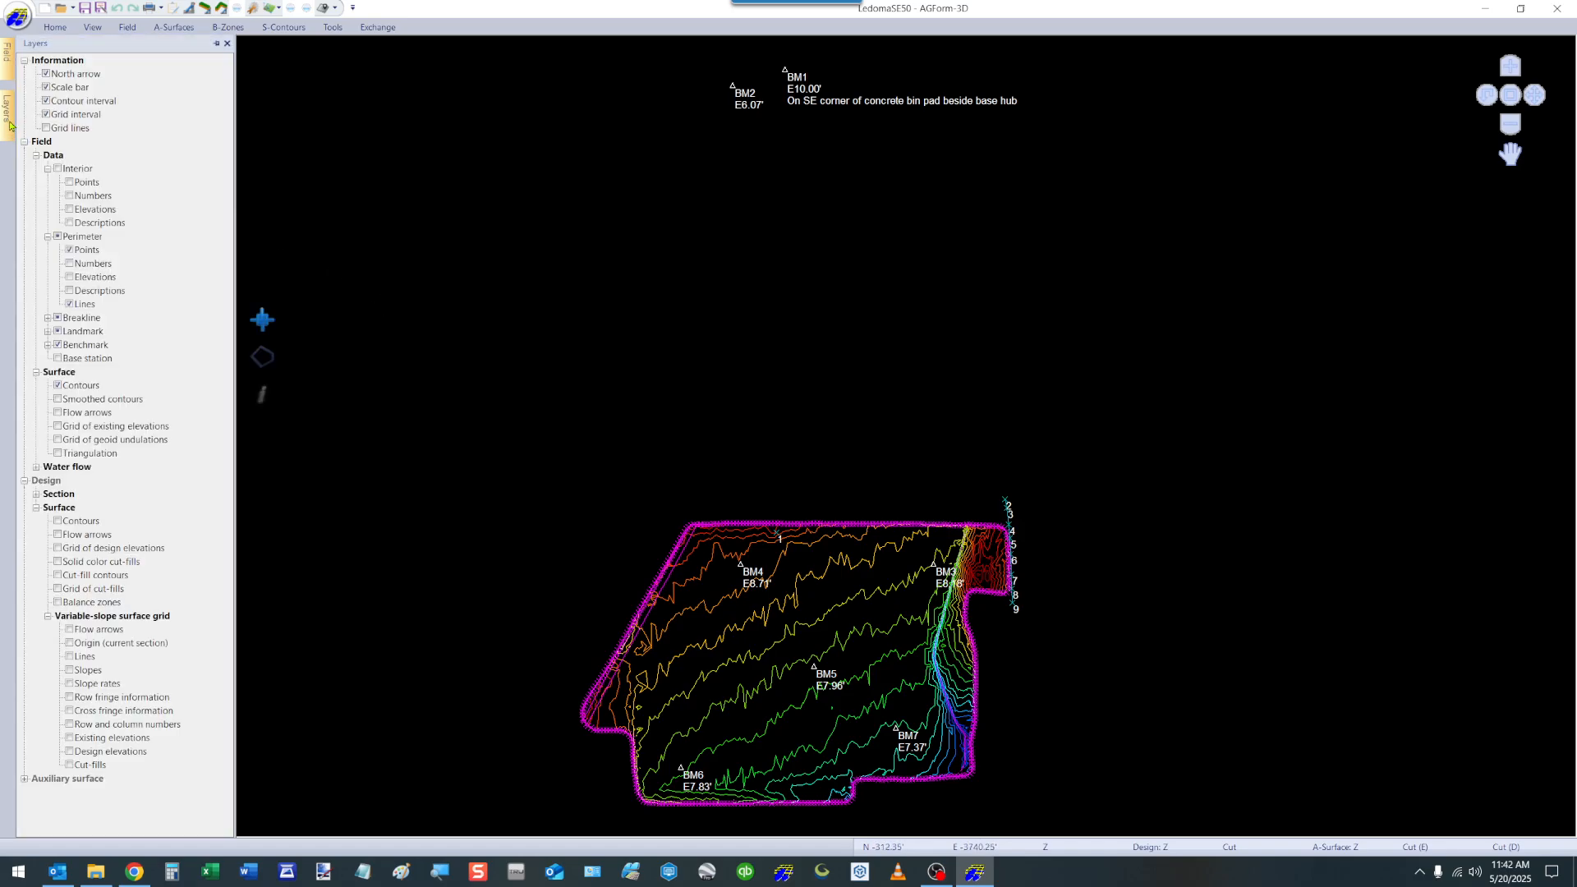
{"action": "left_click", "coordinate": [70, 250]}
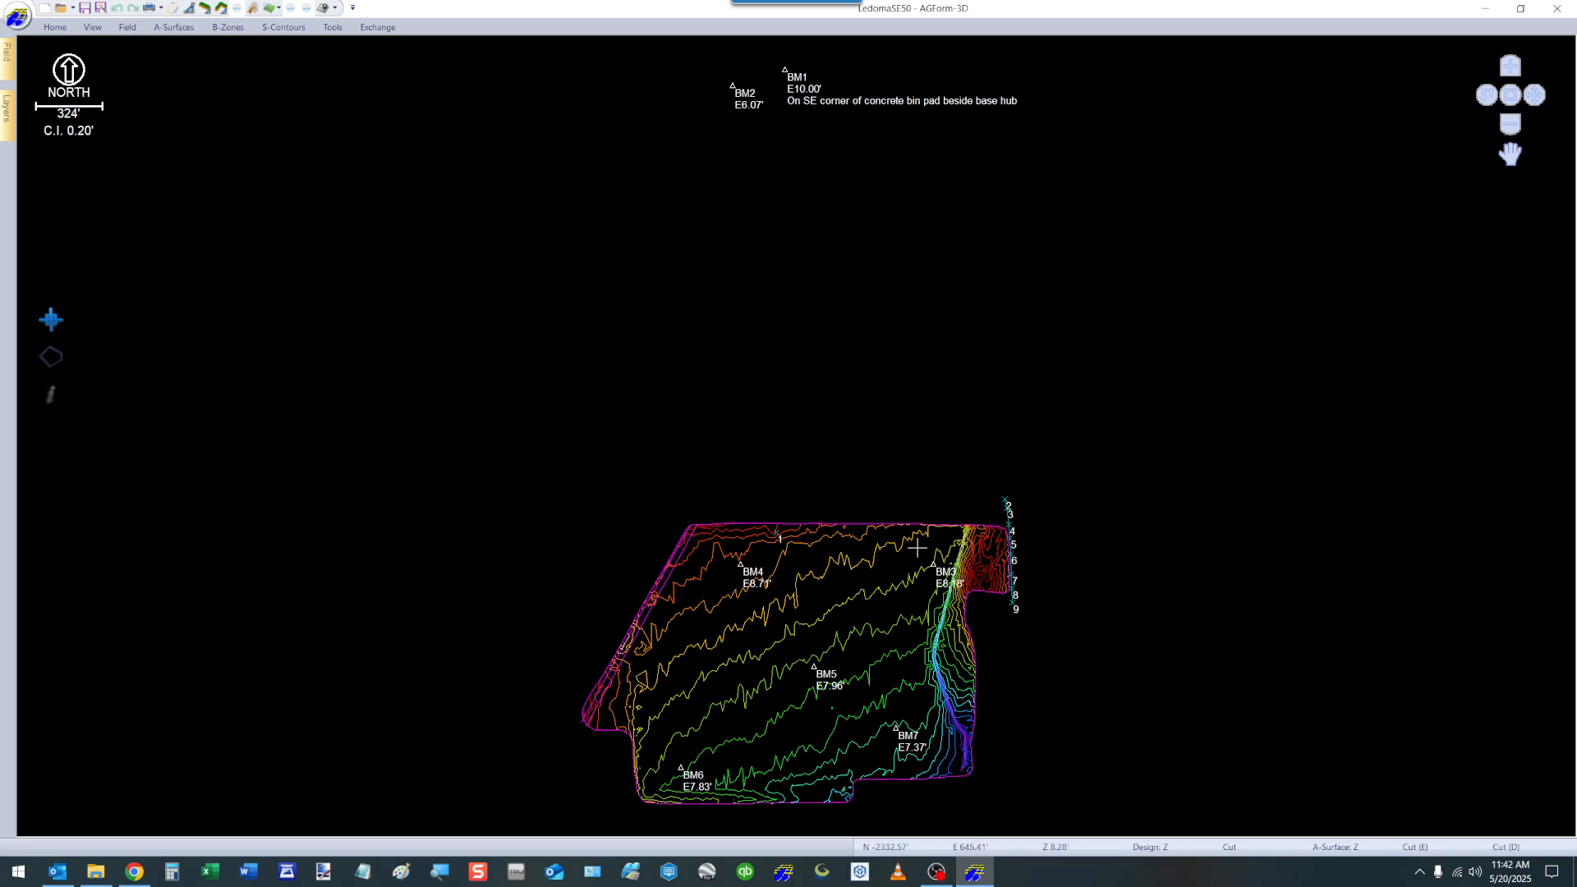
{"action": "mouse_move", "coordinate": [7, 124]}
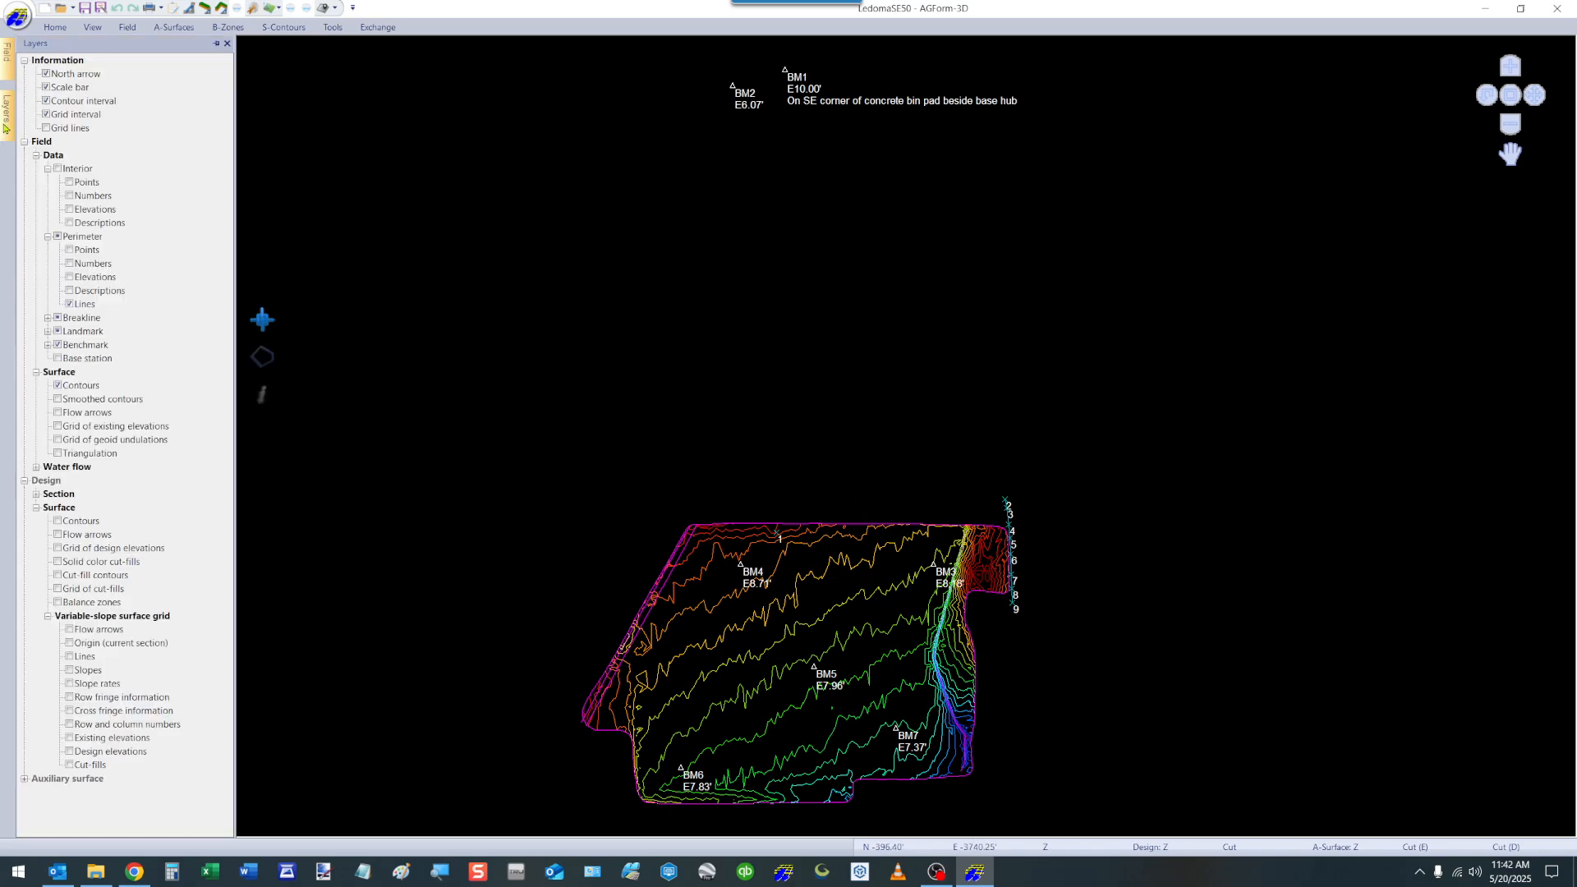
{"action": "left_click", "coordinate": [58, 345]}
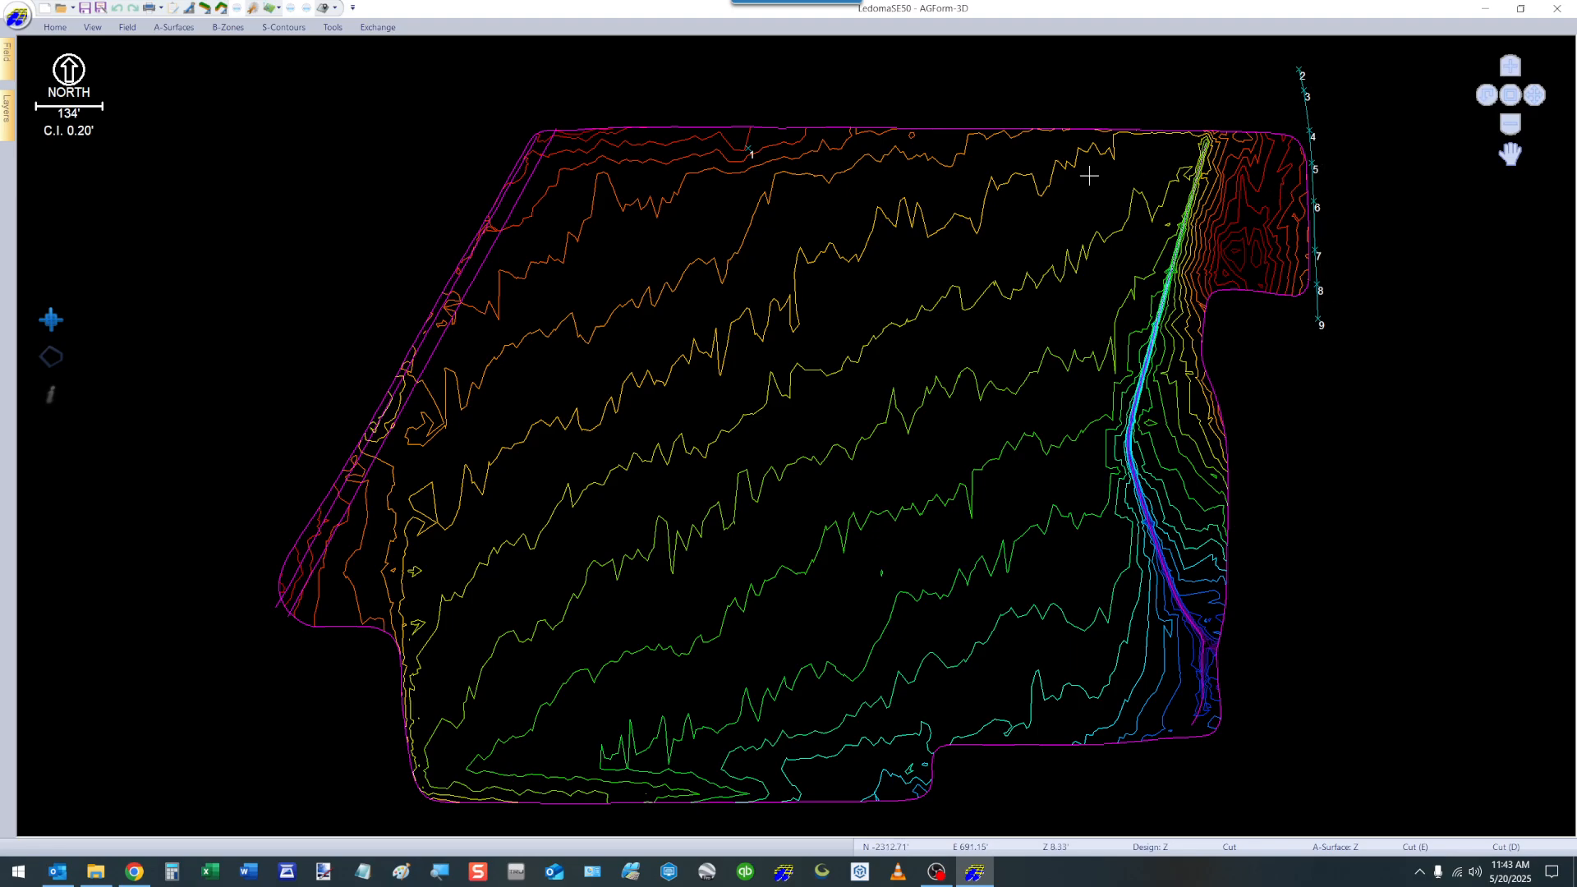
Begin section design for the whole field, and leave the best-fit plane settings without computing a design.
{"action": "left_click", "coordinate": [57, 30]}
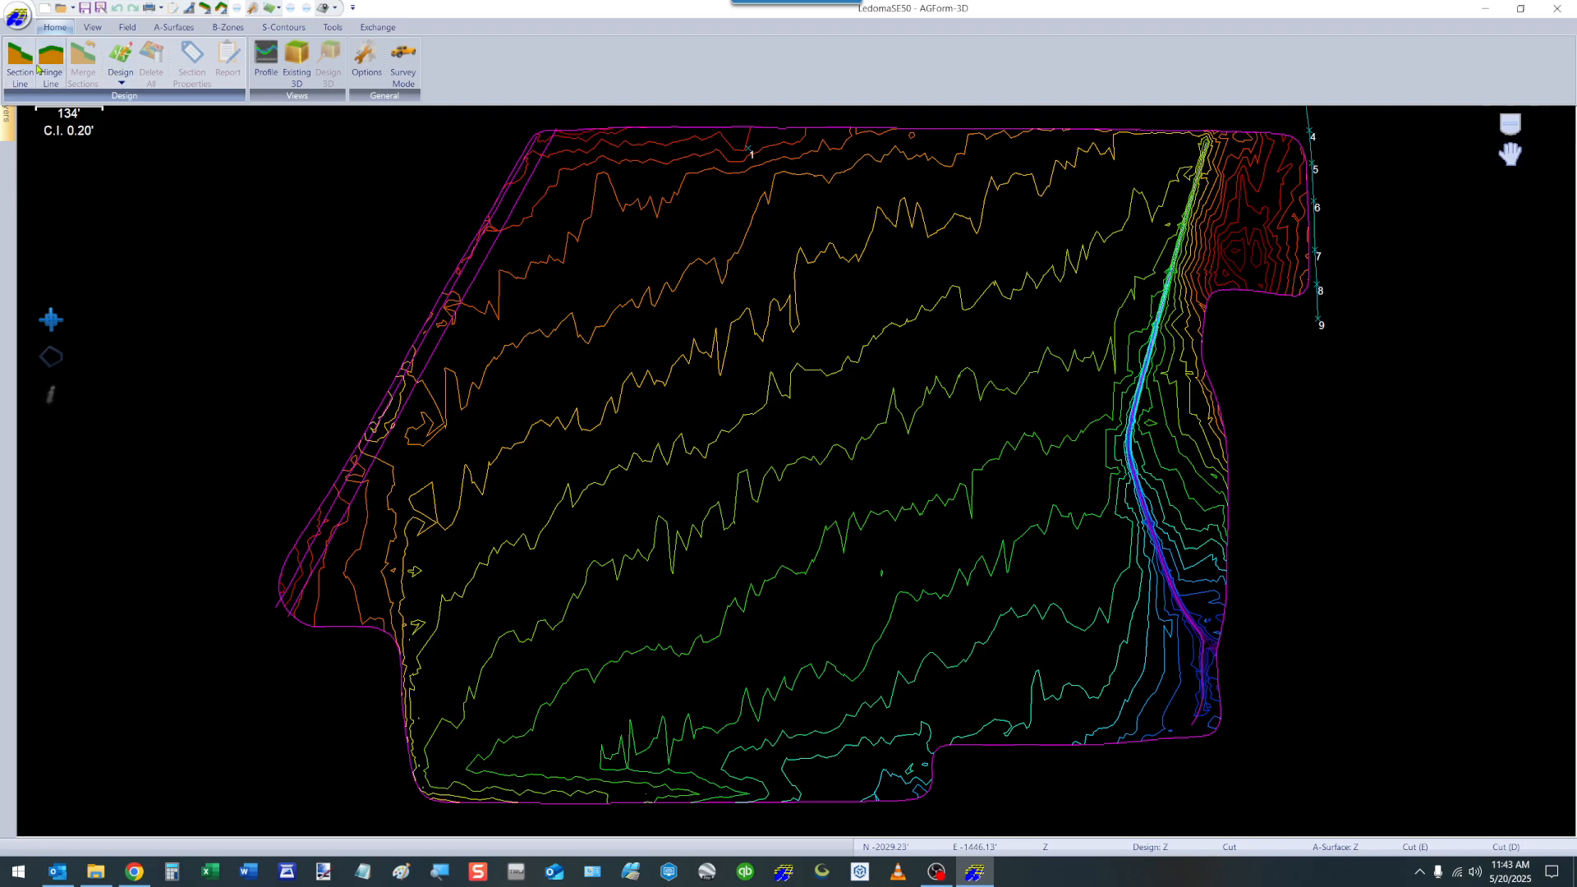
{"action": "left_click", "coordinate": [121, 55]}
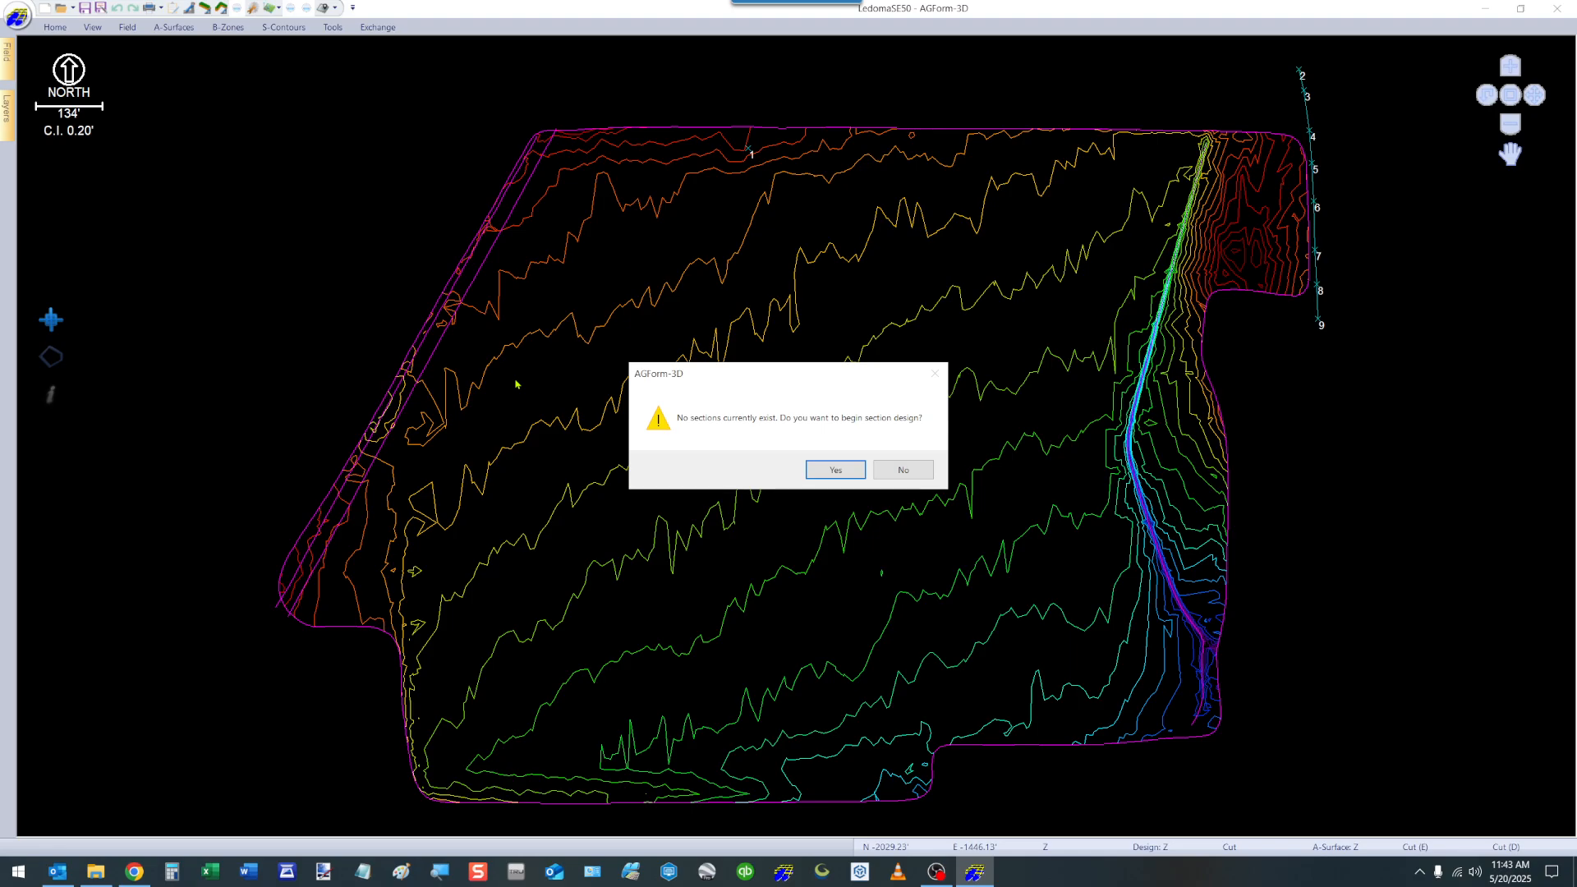
{"action": "left_click", "coordinate": [835, 470]}
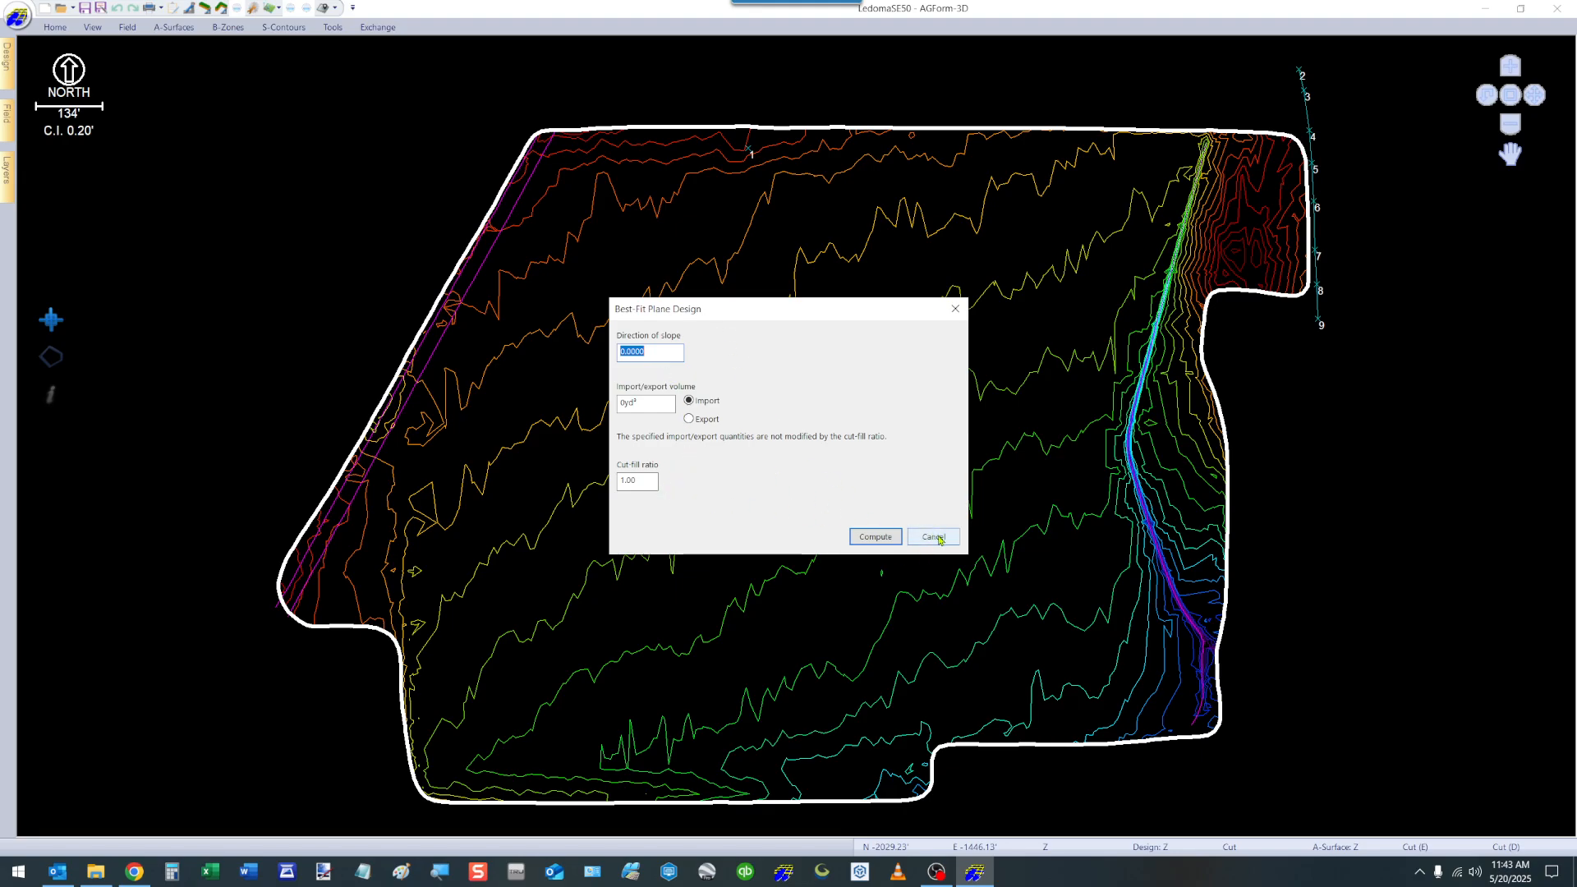
{"action": "left_click", "coordinate": [875, 536]}
View the available section design types, and delete all sections from the field.
{"action": "left_click", "coordinate": [55, 27]}
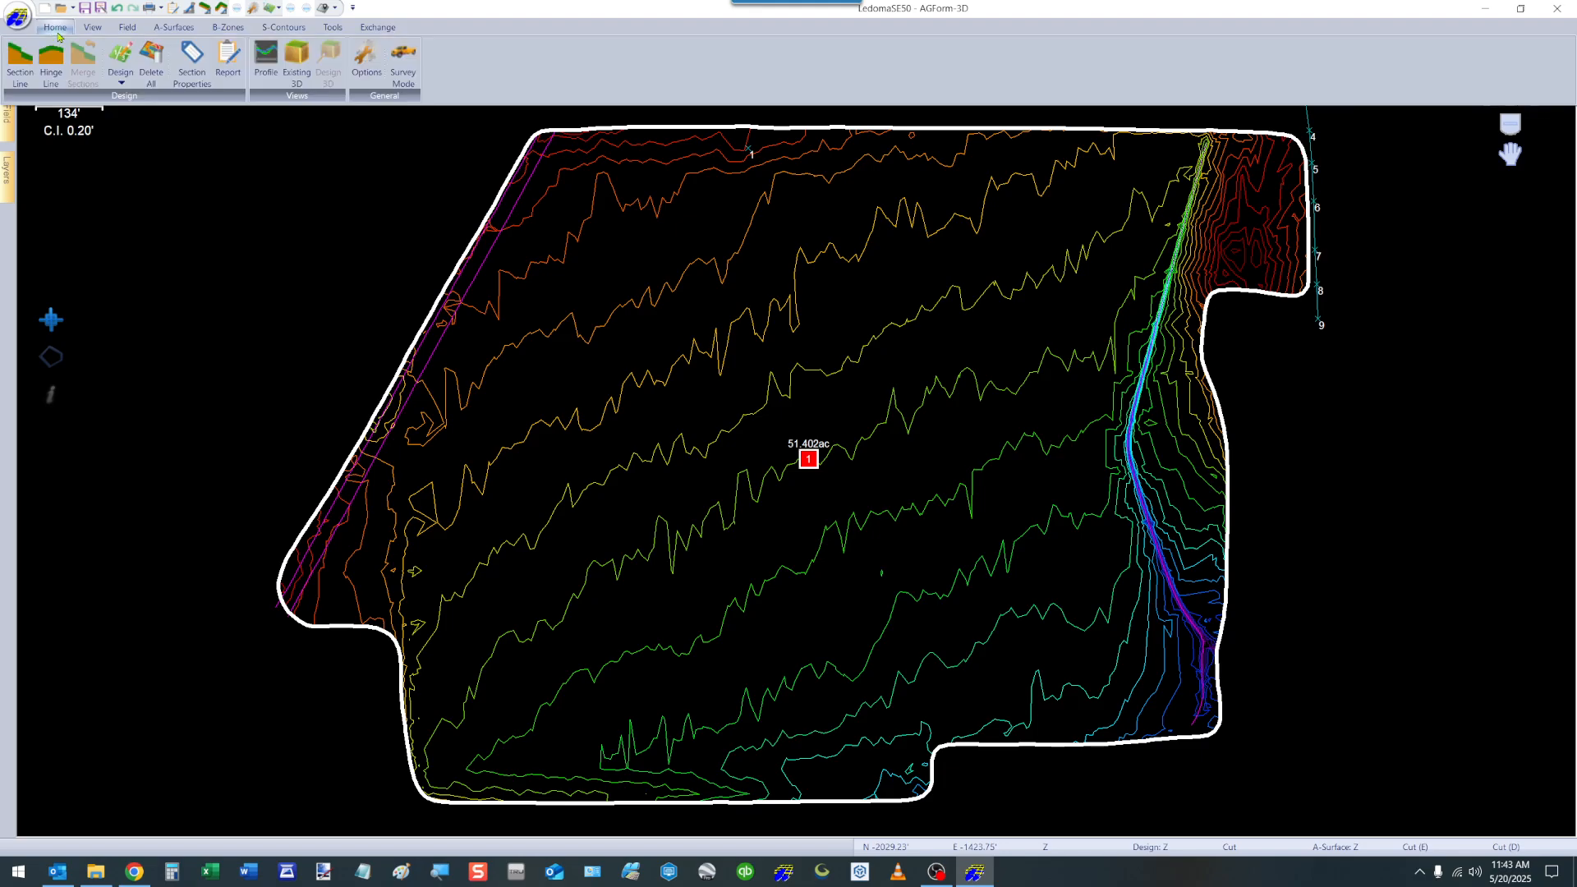
{"action": "left_click", "coordinate": [121, 81]}
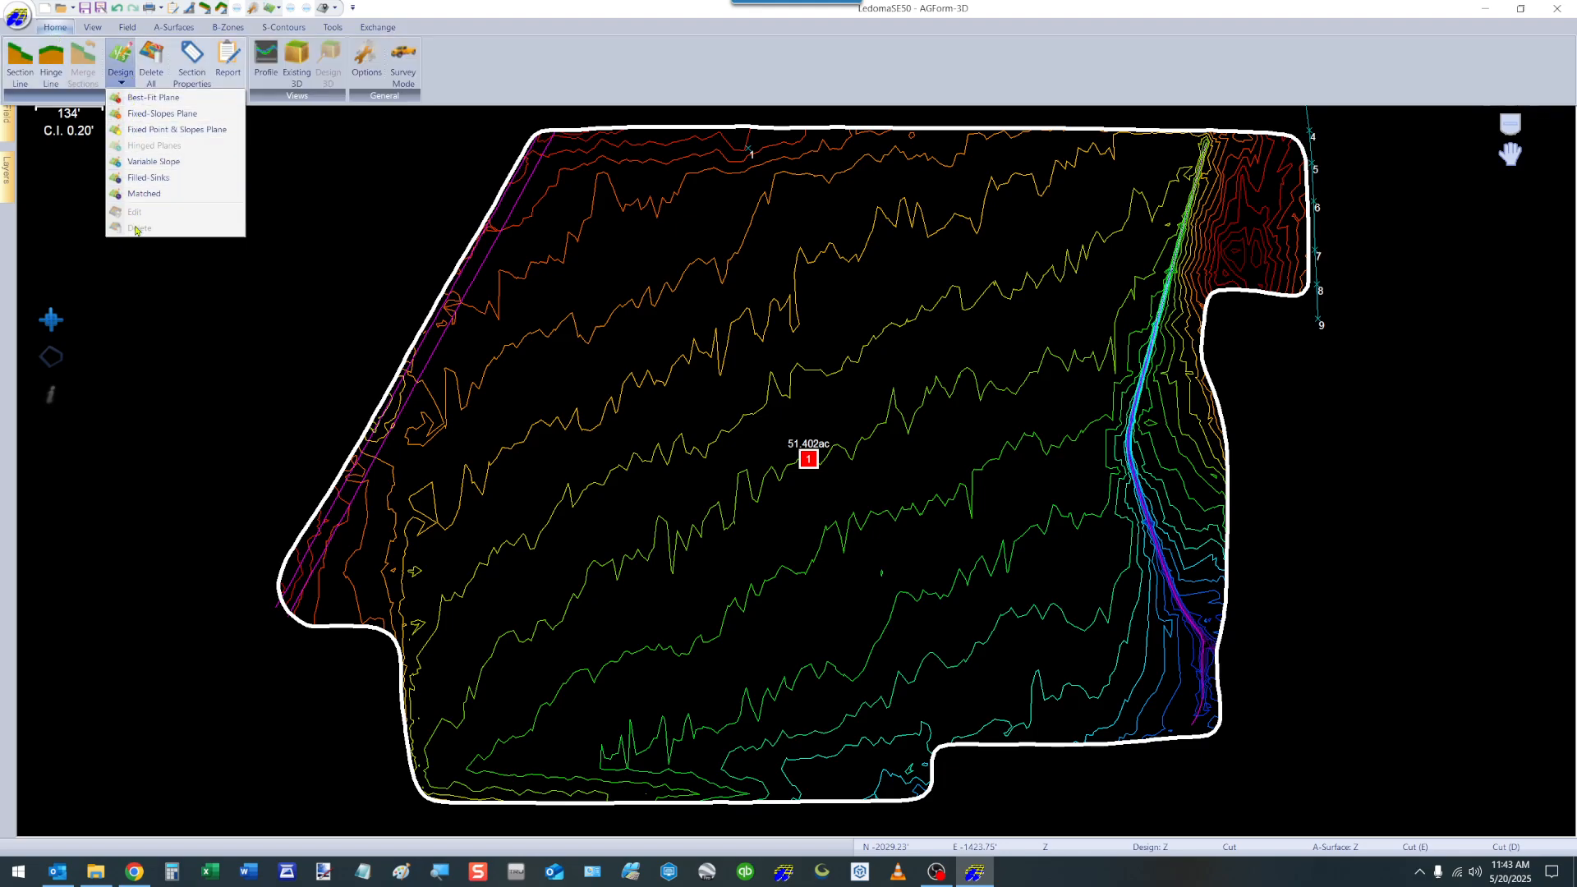
{"action": "left_click", "coordinate": [152, 57]}
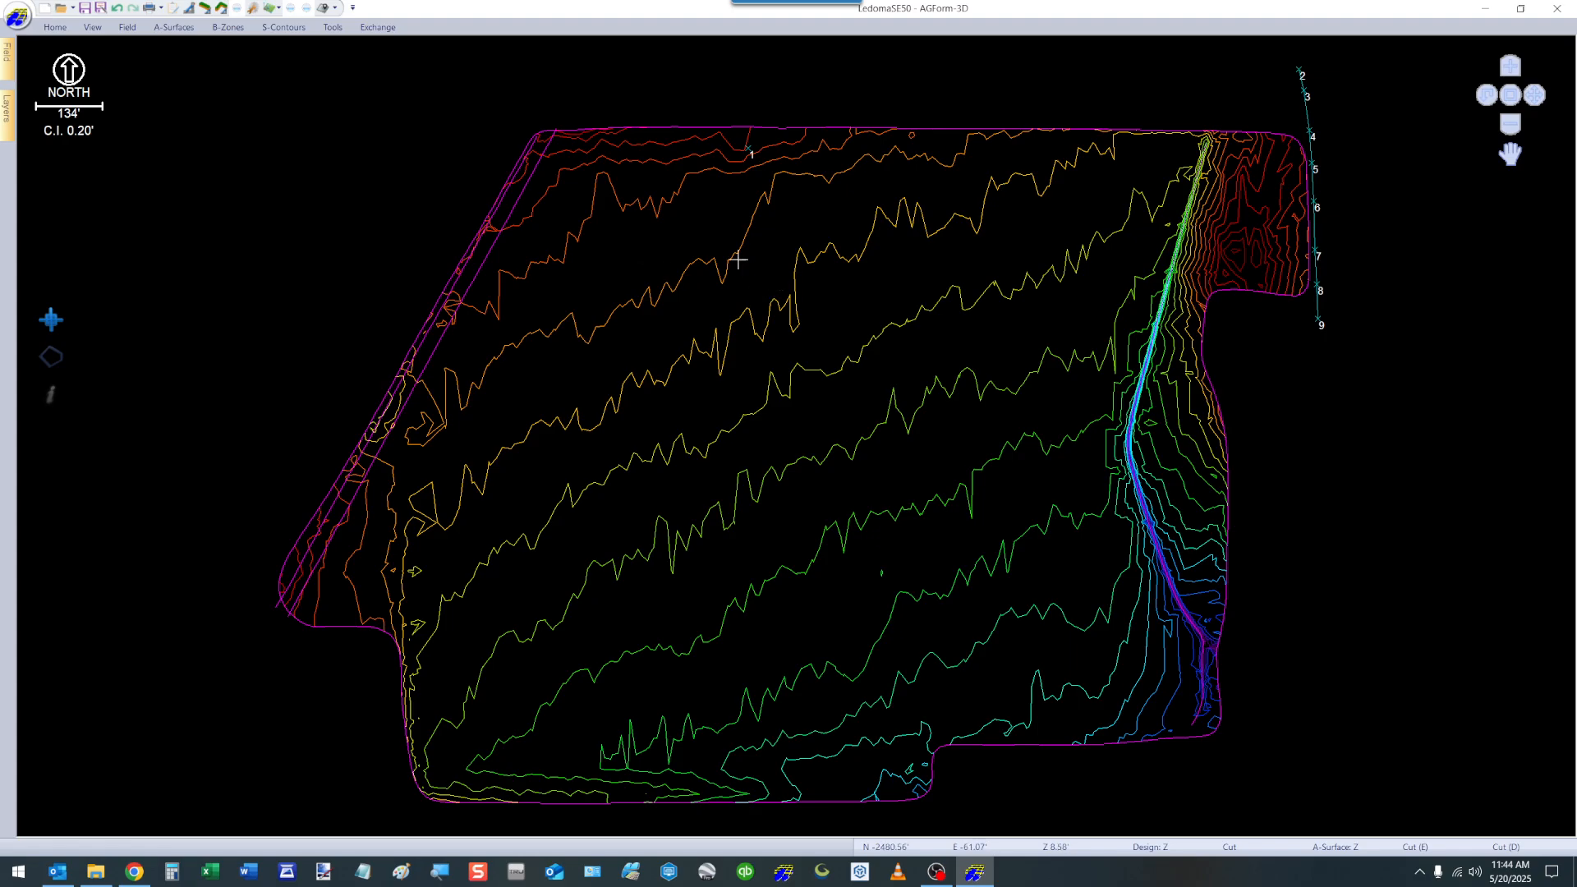
Recreate the single section covering the whole field.
{"action": "left_click", "coordinate": [57, 28]}
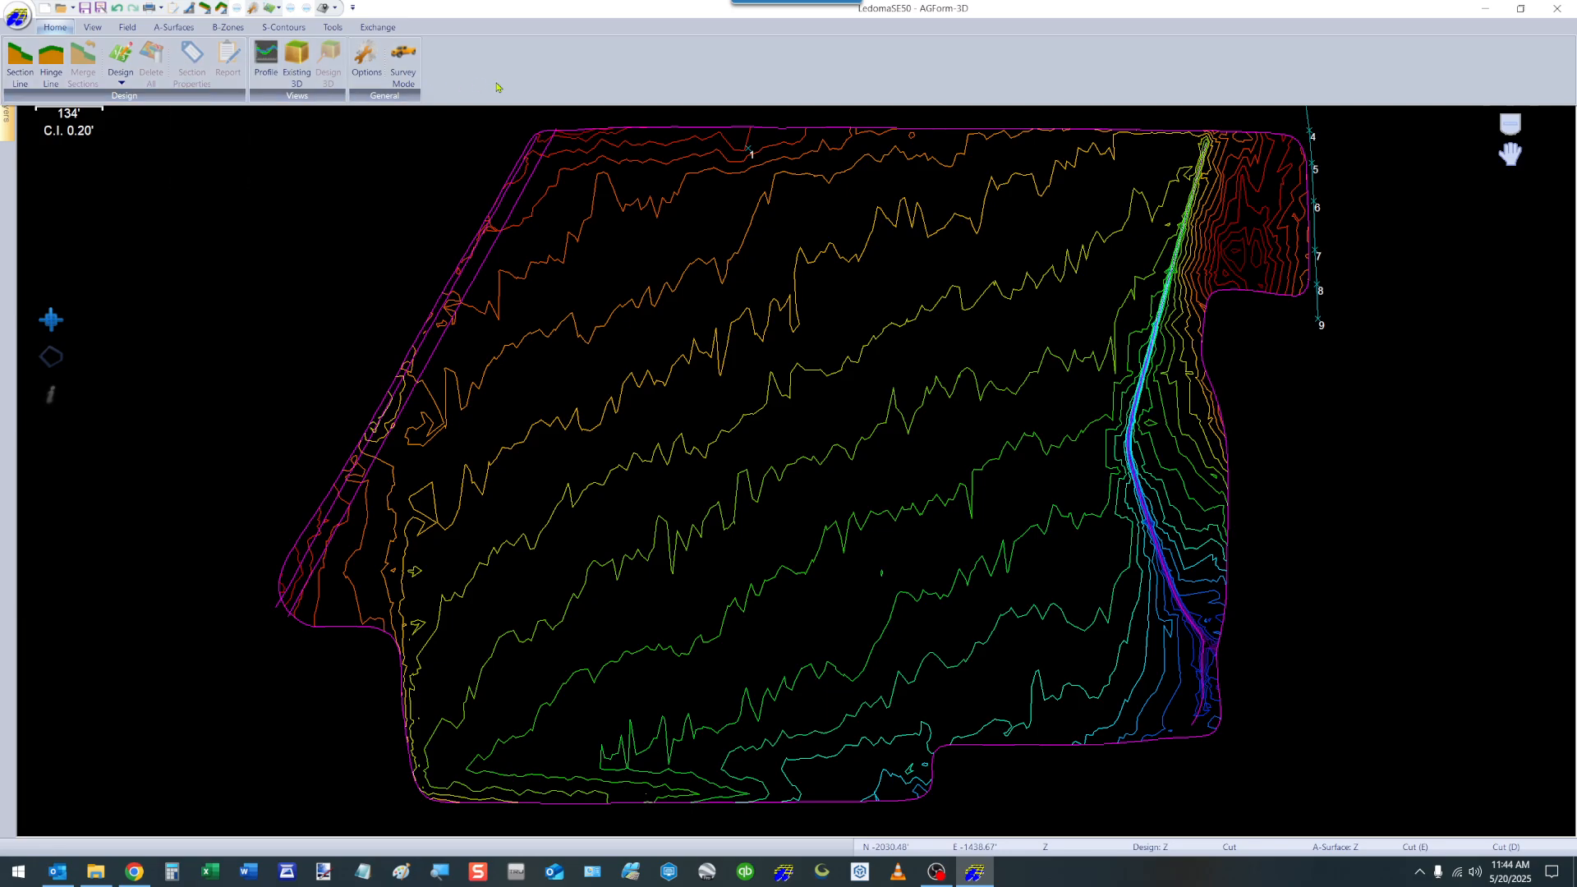
{"action": "left_click", "coordinate": [442, 208]}
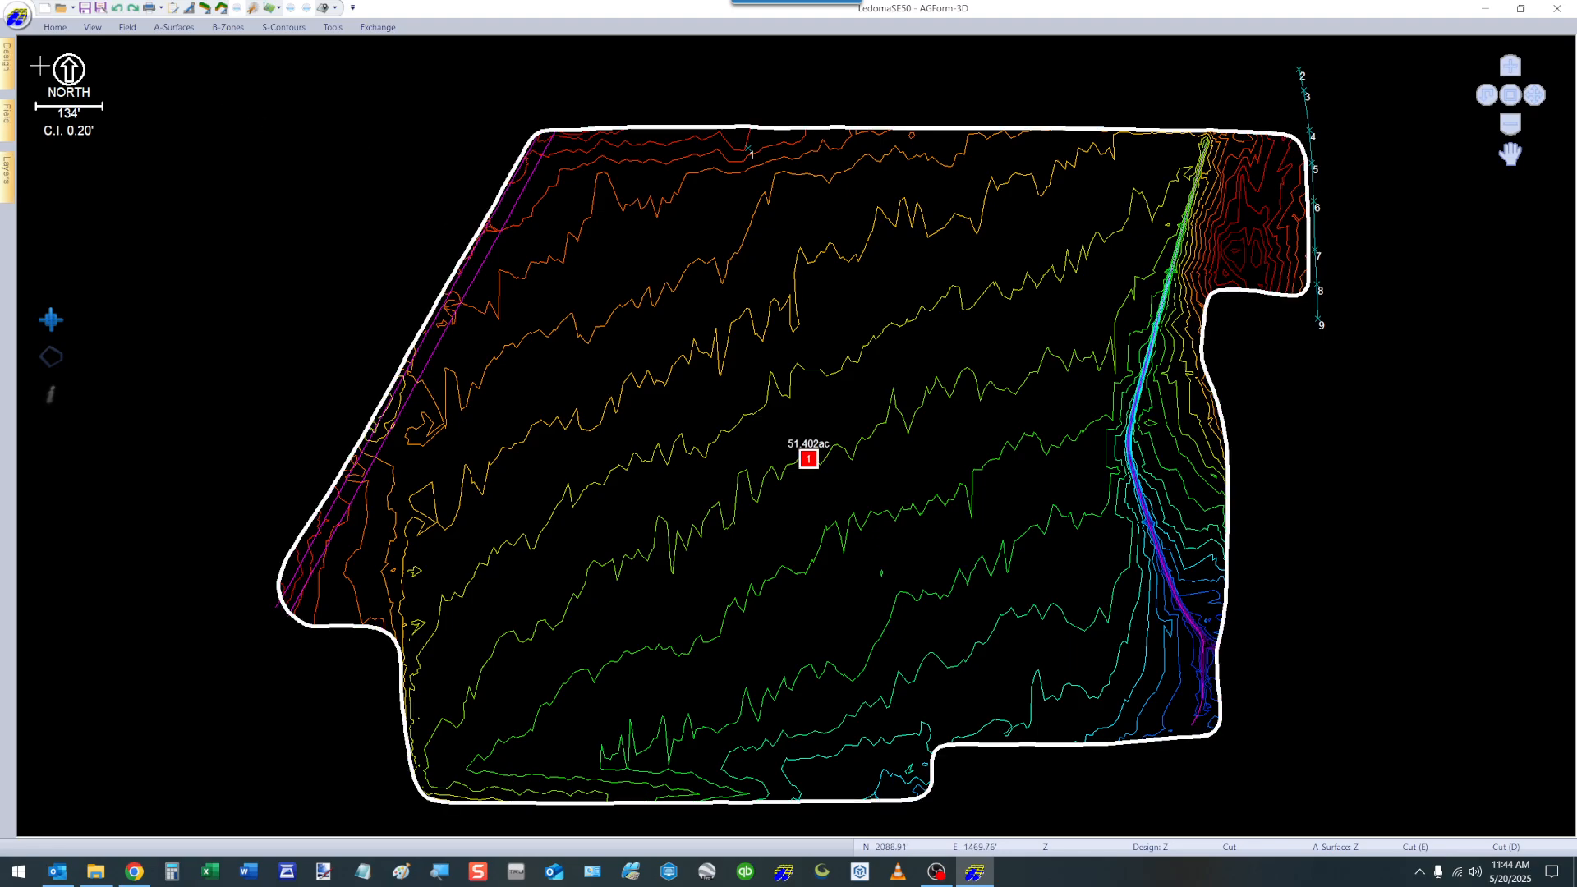
{"action": "left_click", "coordinate": [55, 27]}
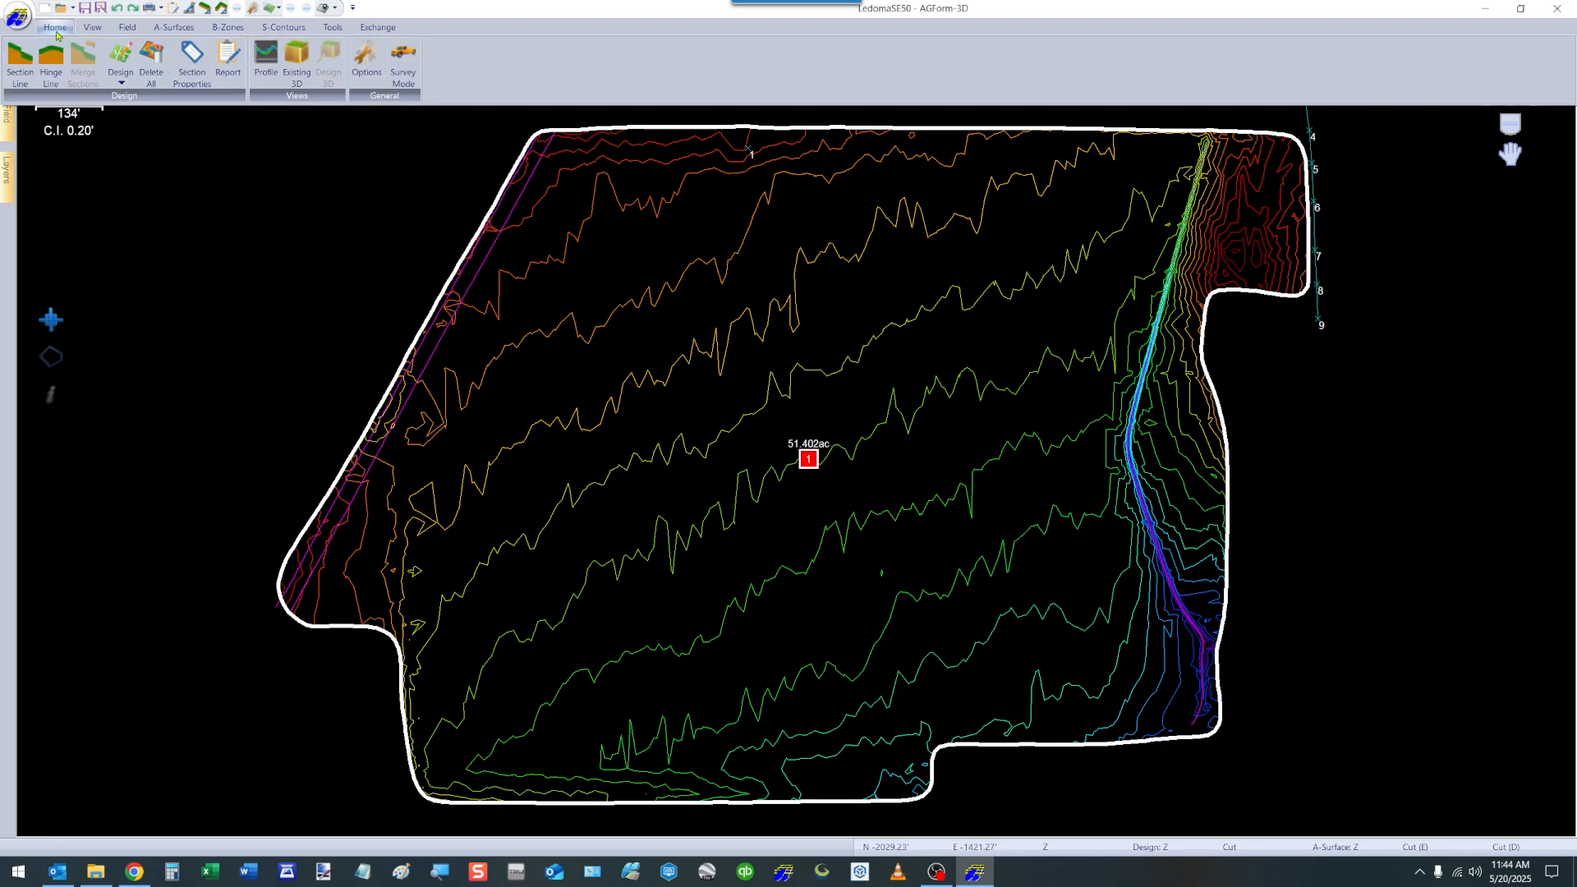
View the whole-field section's properties, and close them without editing.
{"action": "left_click", "coordinate": [189, 65]}
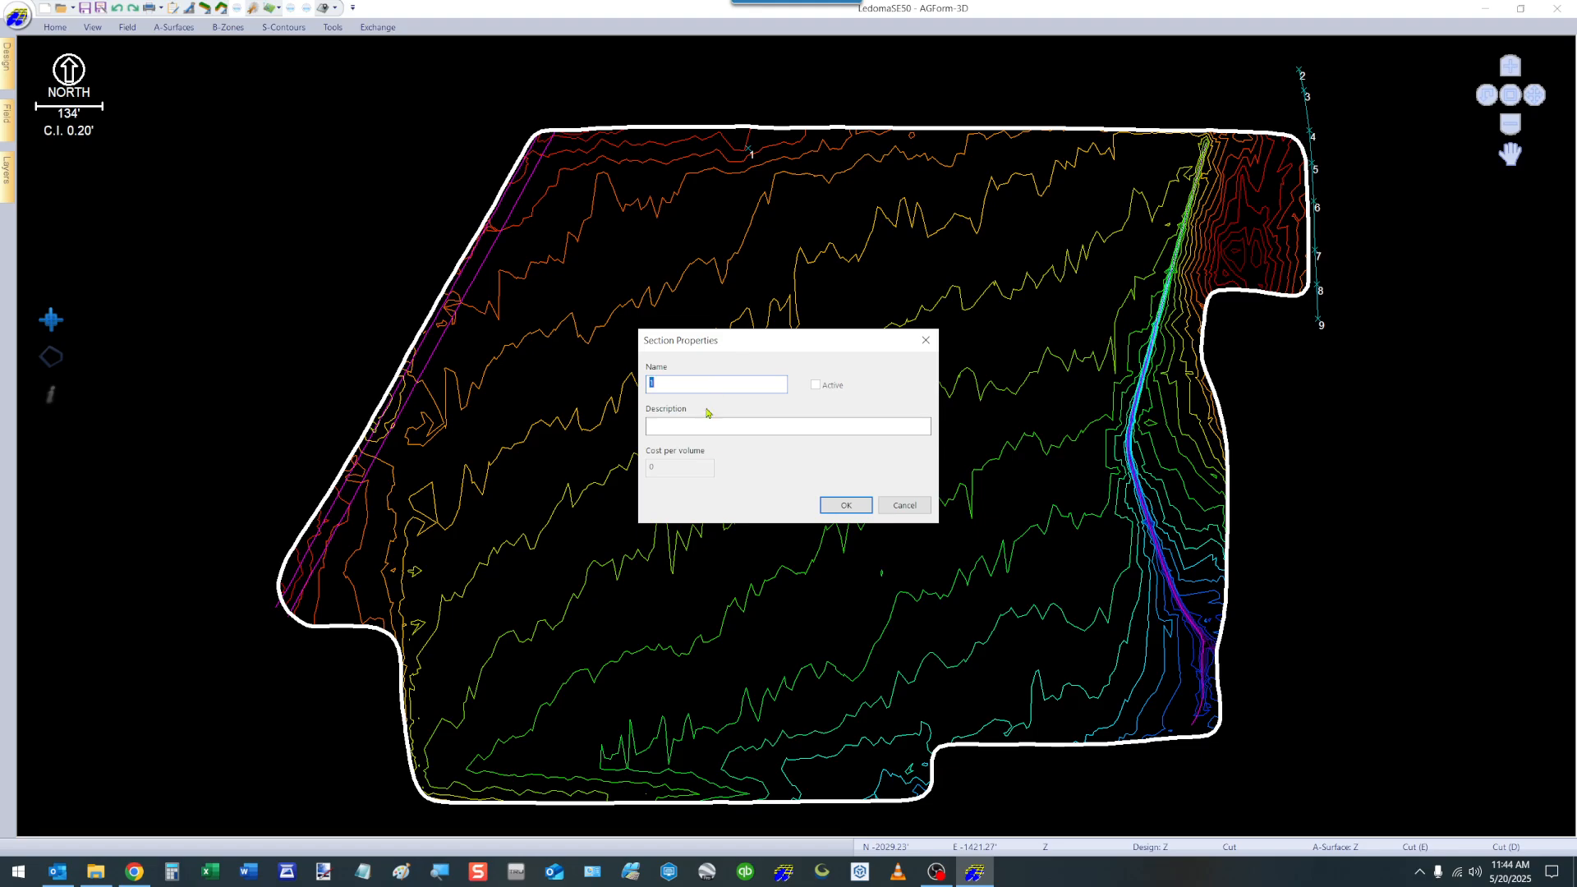
{"action": "left_click", "coordinate": [903, 507]}
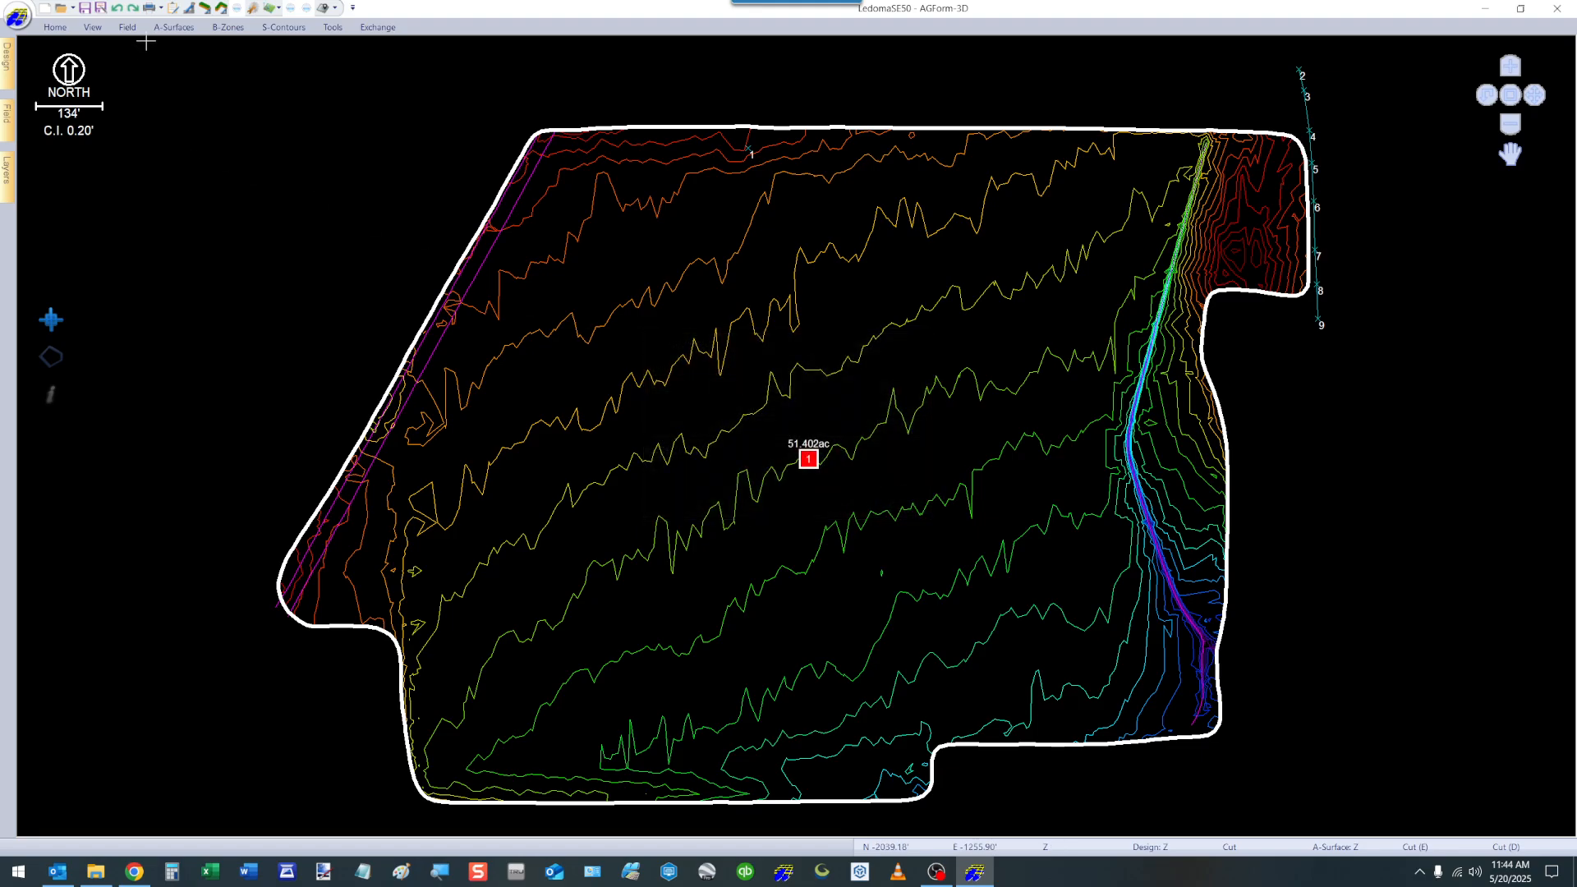
Remove the Cost/Vol, Cost/Area and Total cost columns from the design report's summary table, and close the report.
{"action": "left_click", "coordinate": [55, 29]}
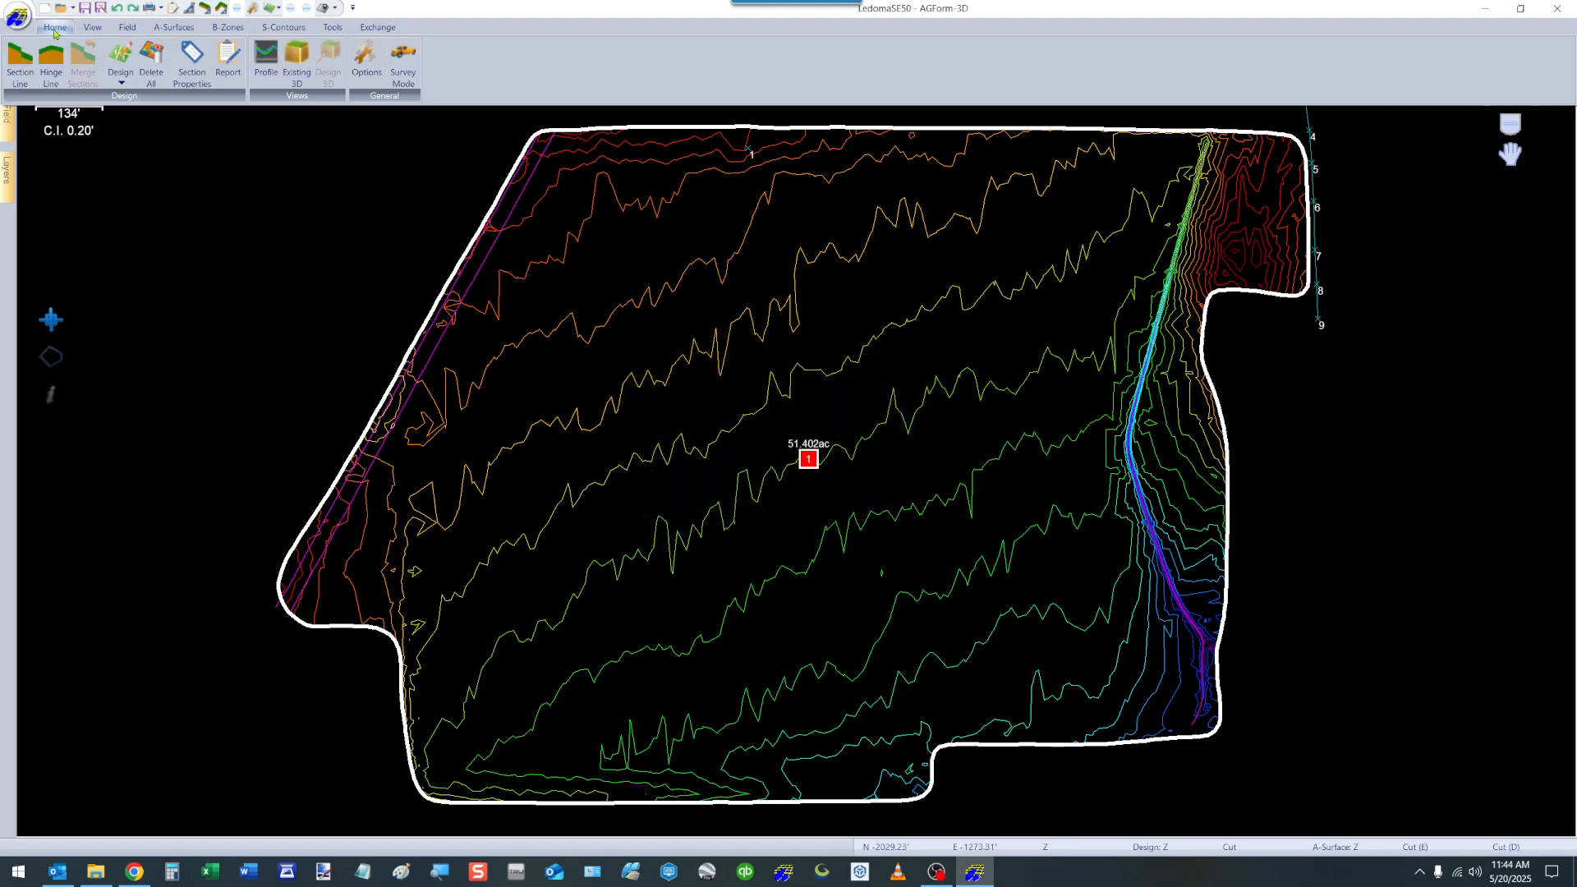
{"action": "left_click", "coordinate": [226, 58]}
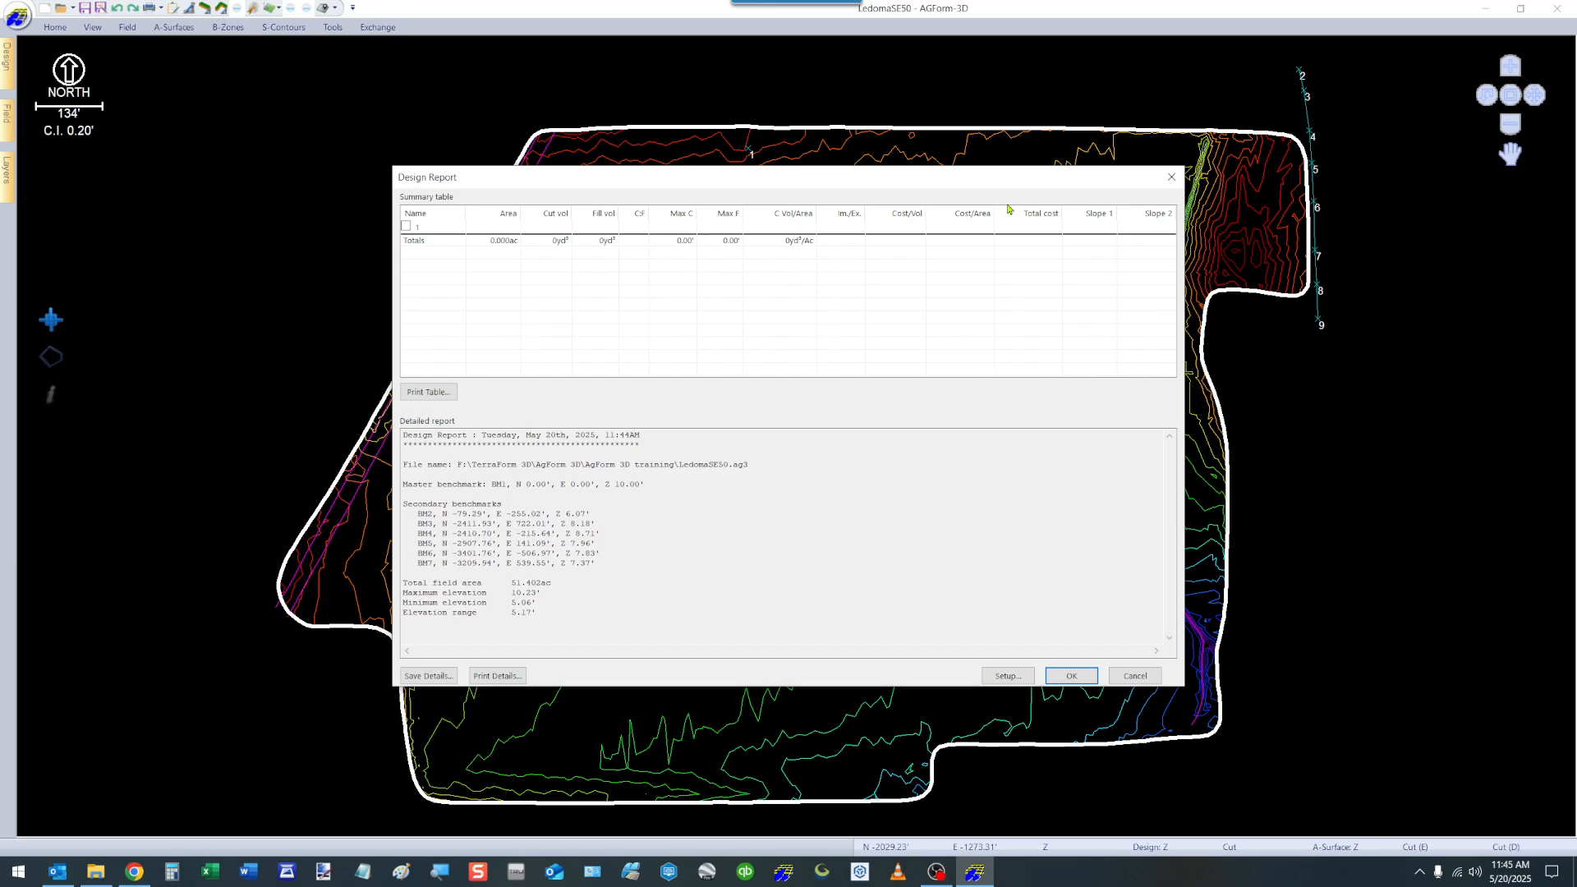
{"action": "left_click", "coordinate": [1009, 675]}
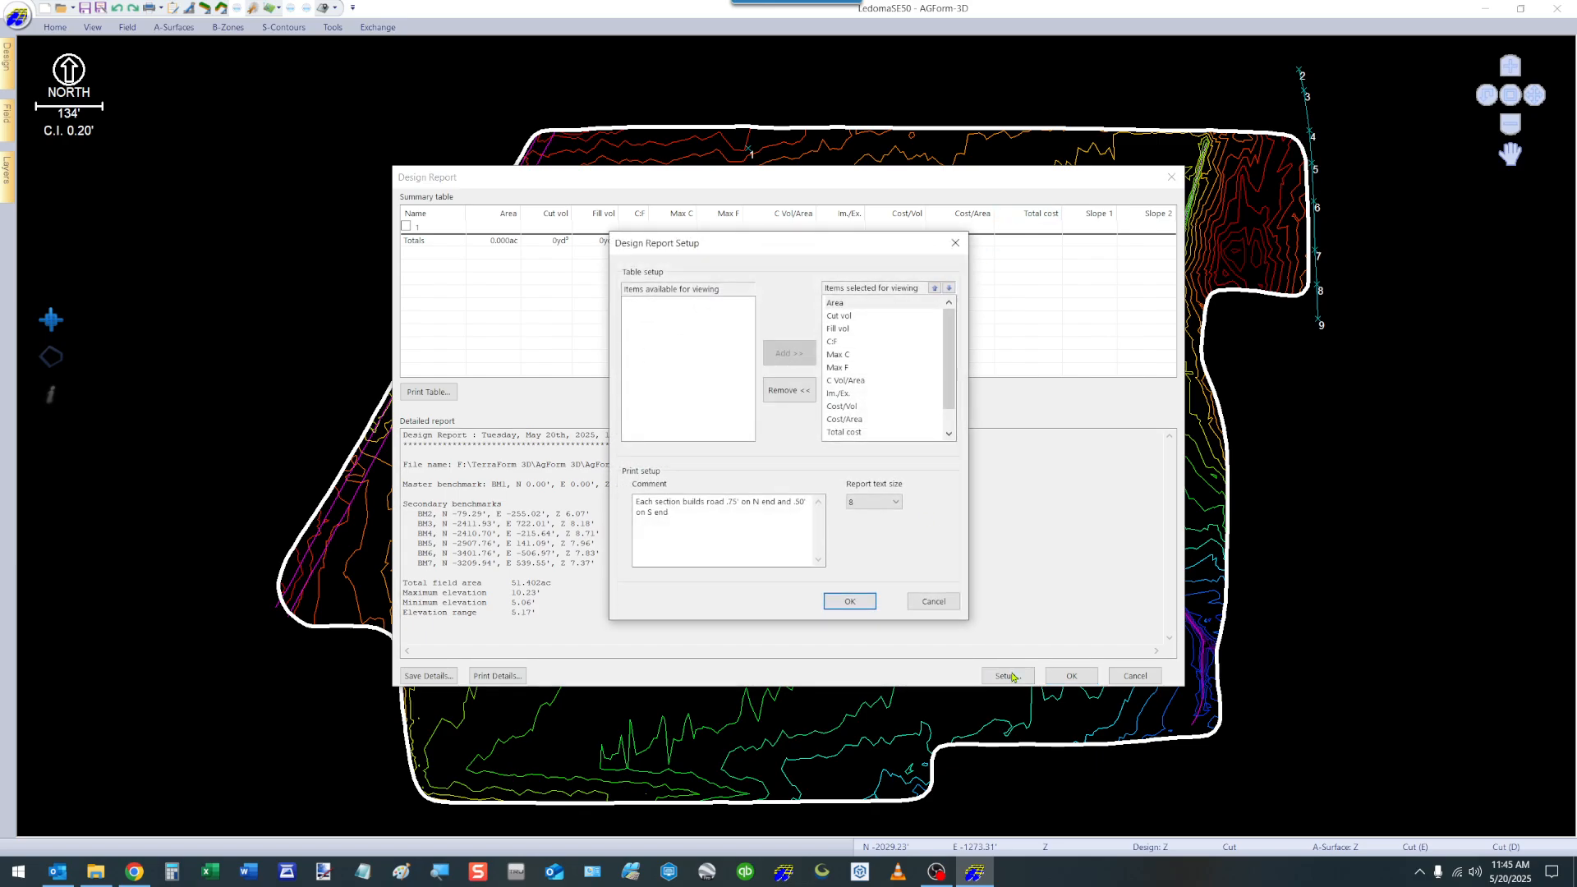
{"action": "left_click", "coordinate": [844, 408]}
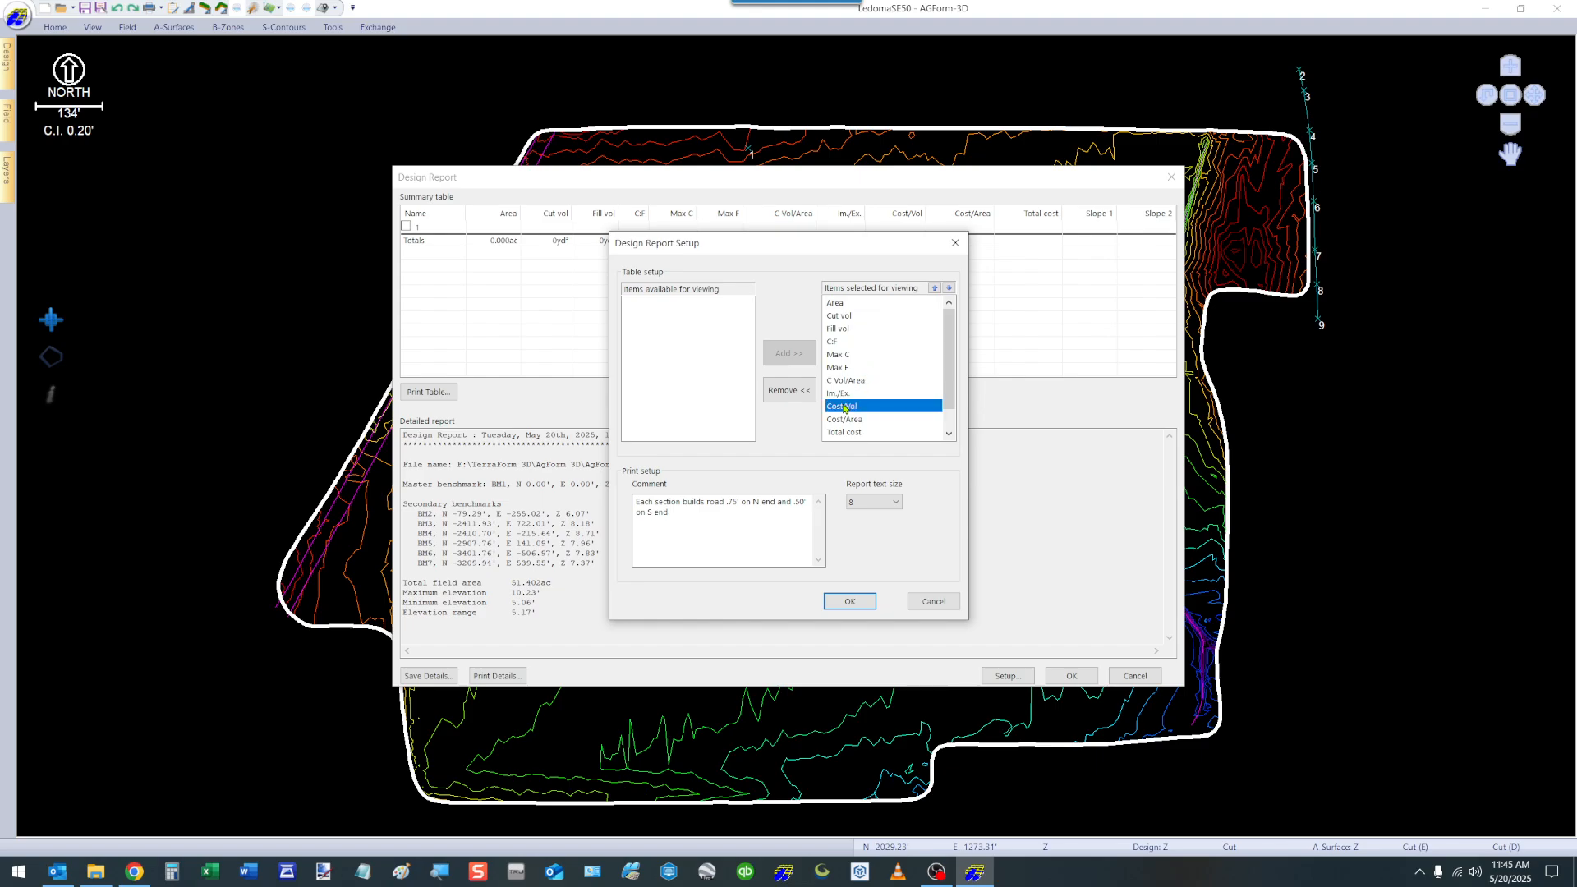
{"action": "left_click", "coordinate": [788, 393]}
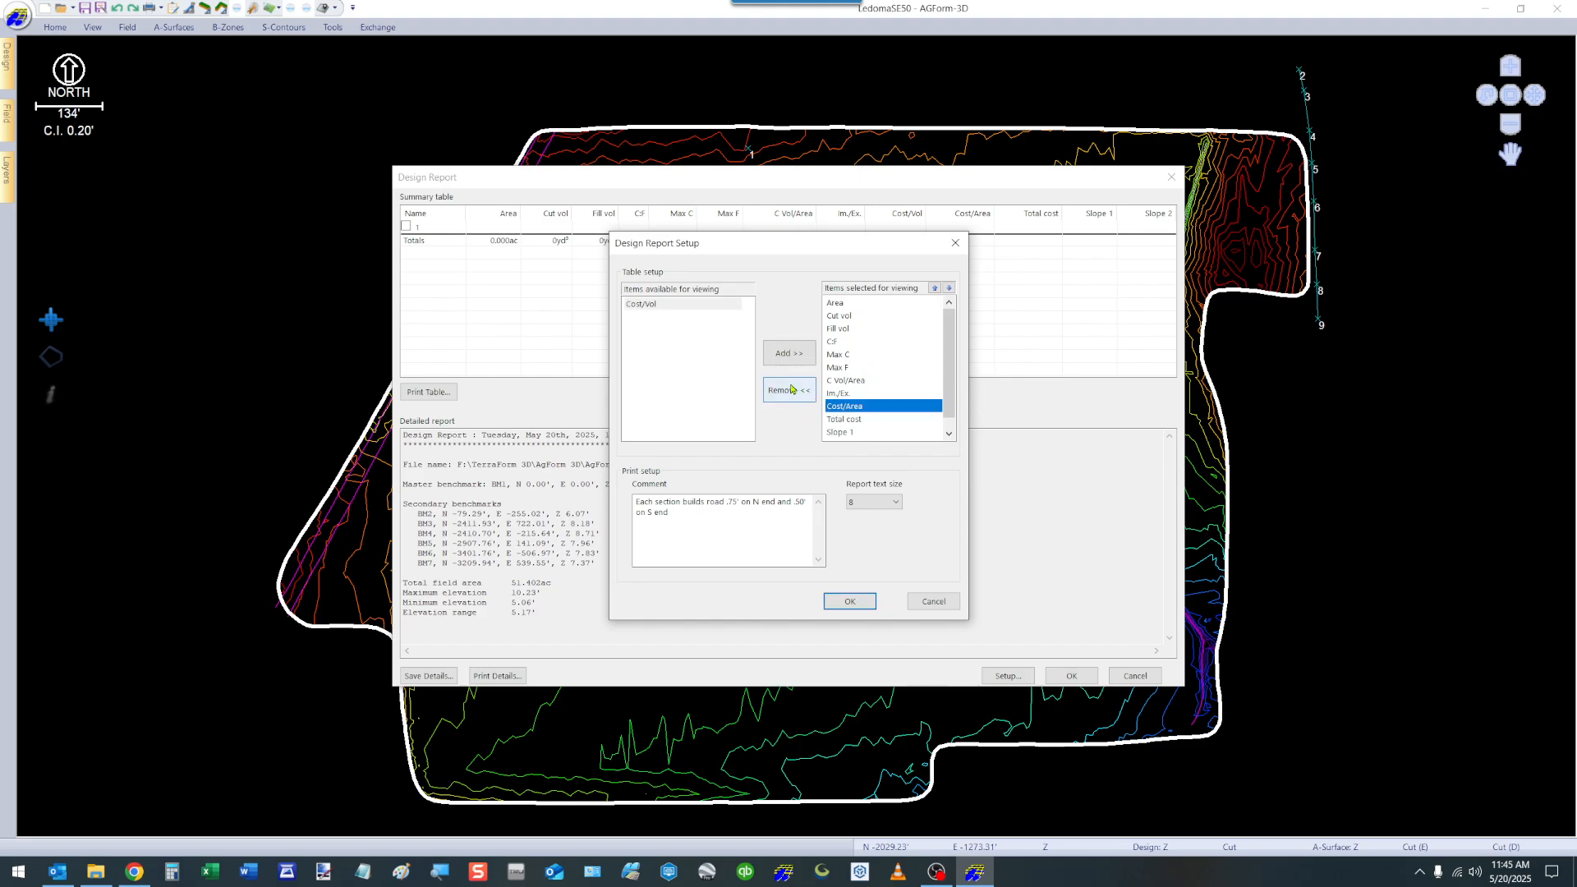
{"action": "left_click", "coordinate": [790, 390]}
{"action": "left_click", "coordinate": [842, 408]}
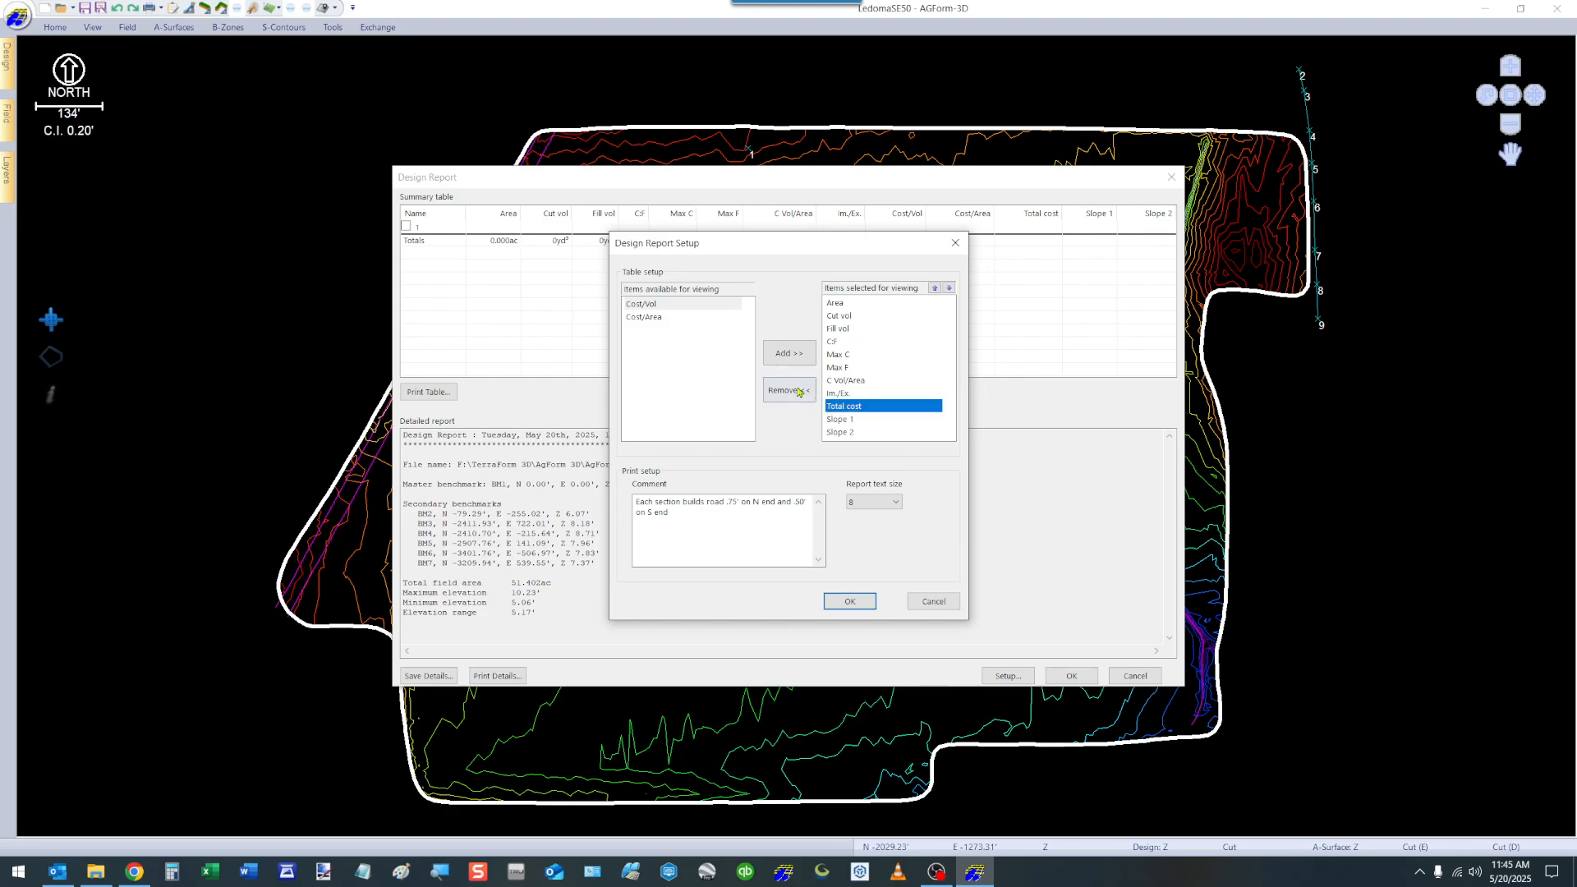
{"action": "left_click", "coordinate": [798, 391]}
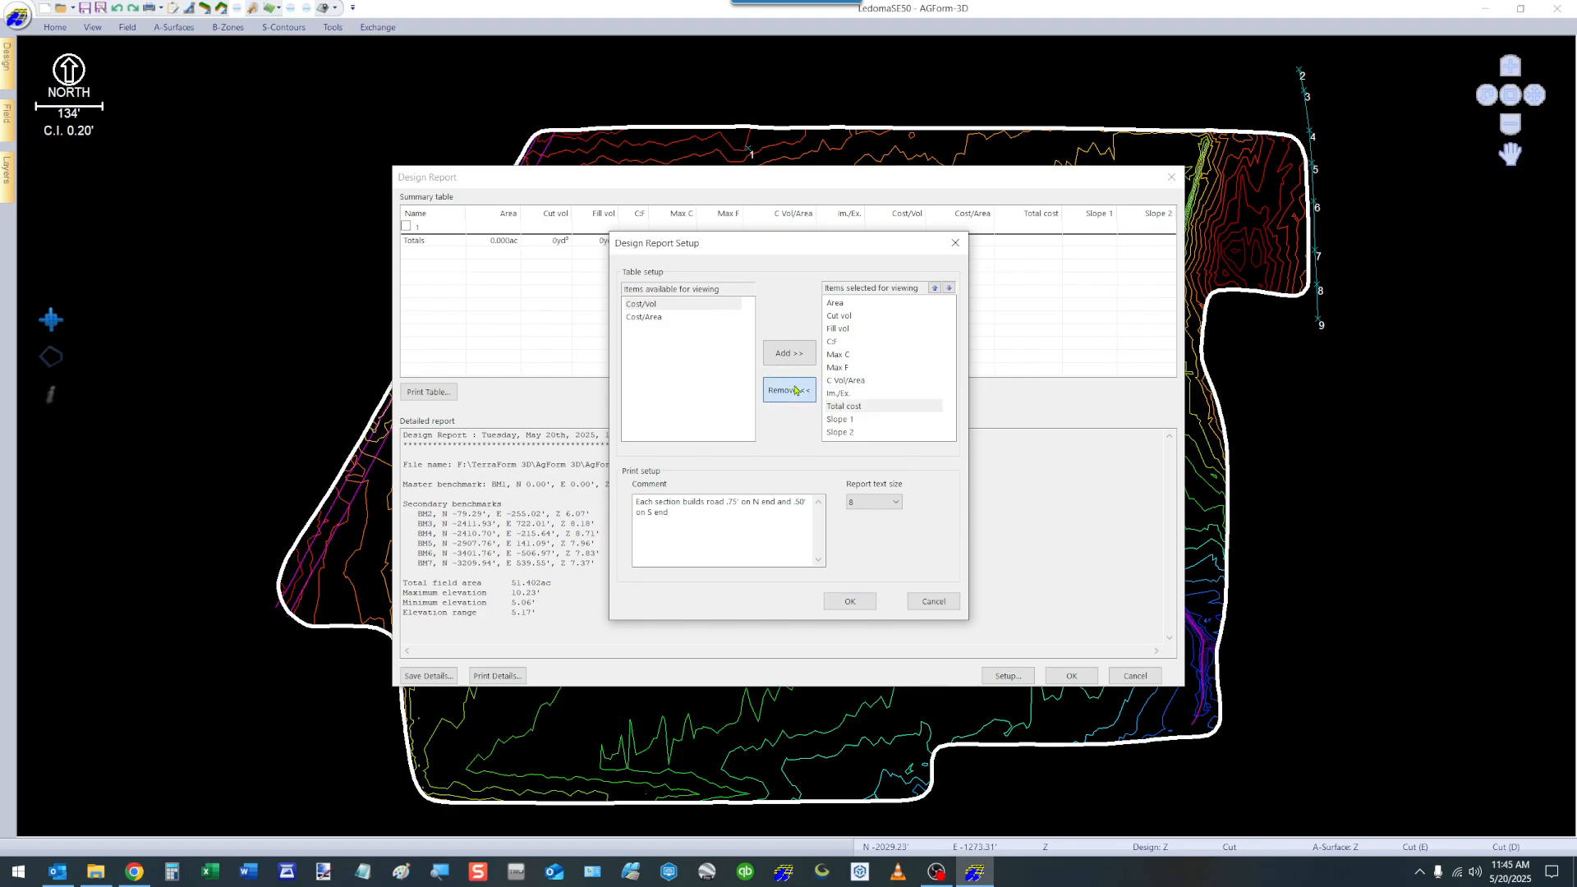
{"action": "left_click", "coordinate": [851, 602]}
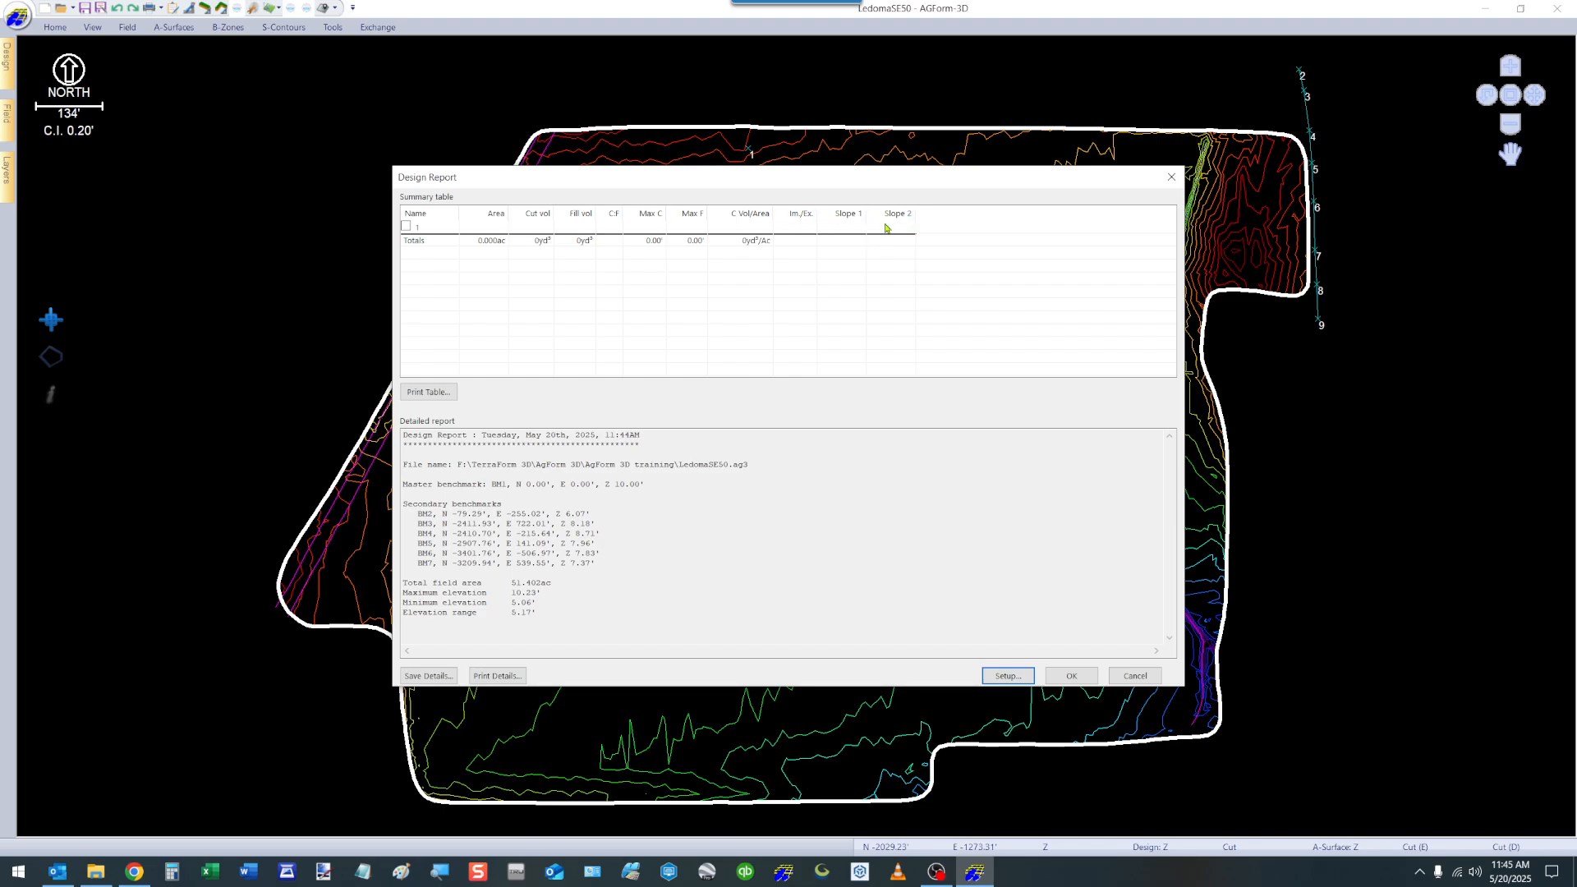
{"action": "left_click", "coordinate": [1074, 676]}
Show the field profile along a line about 229' long, drawn straight across the ditch near the field's eastern side.
{"action": "left_click", "coordinate": [55, 27]}
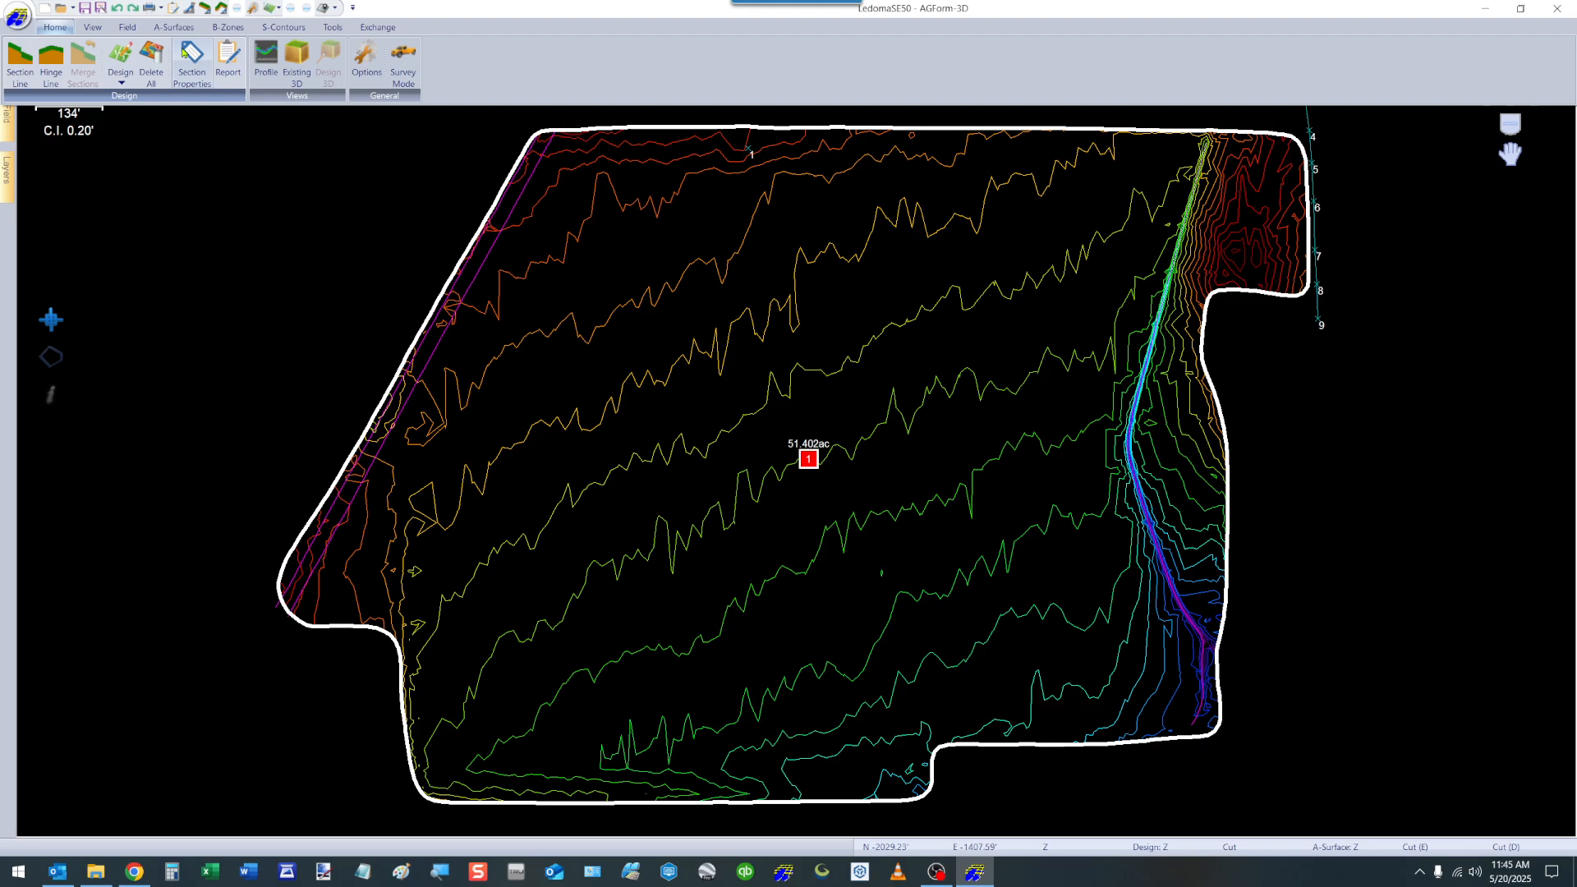
{"action": "left_click", "coordinate": [264, 64]}
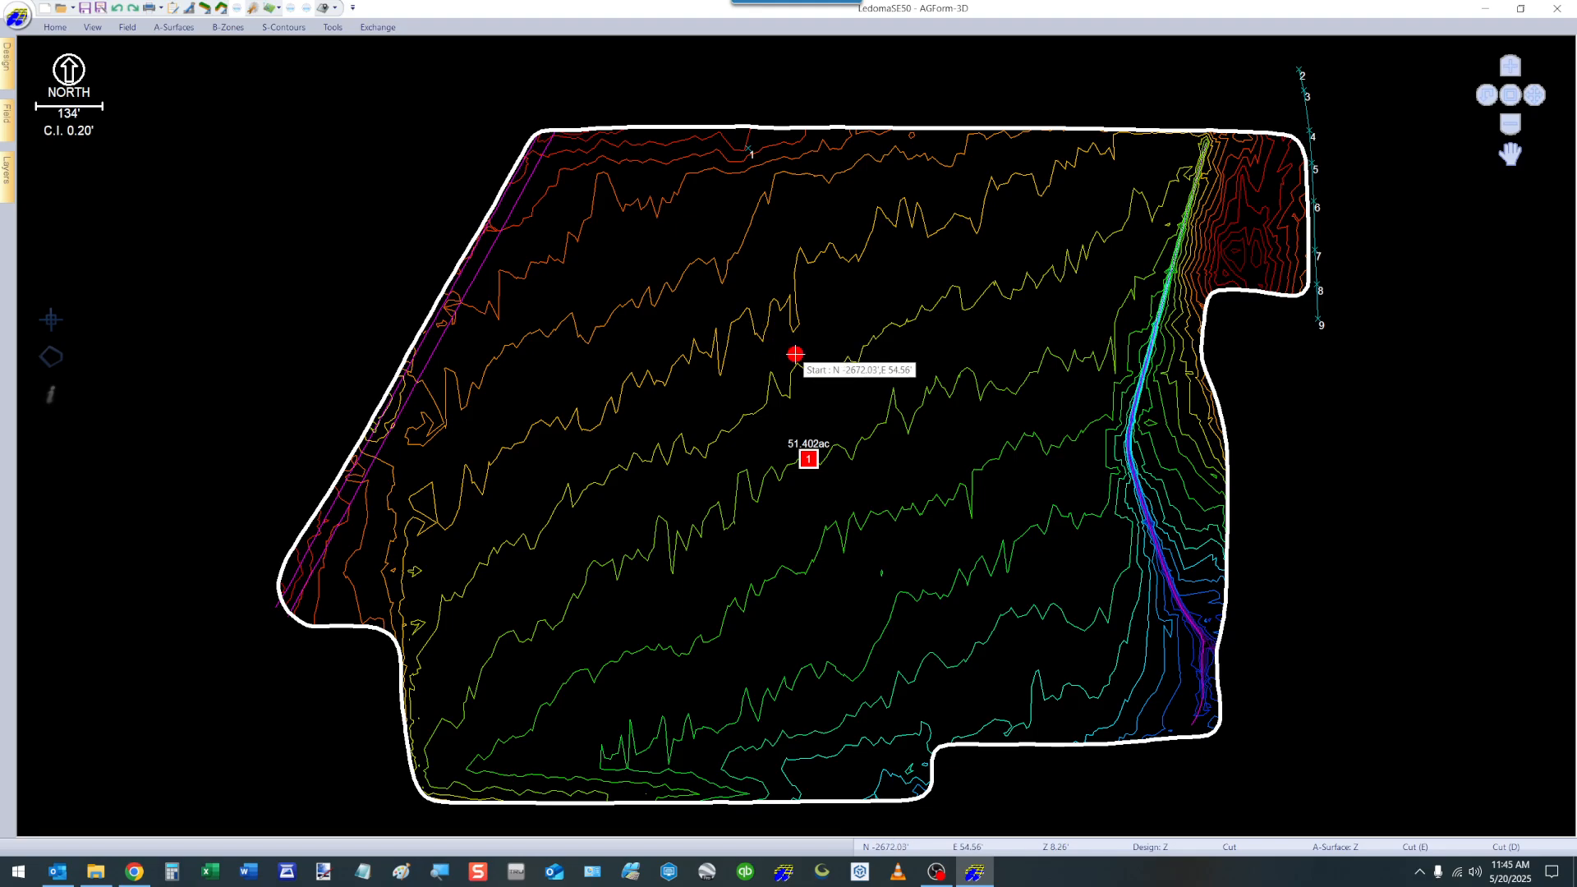
{"action": "left_click", "coordinate": [1075, 369]}
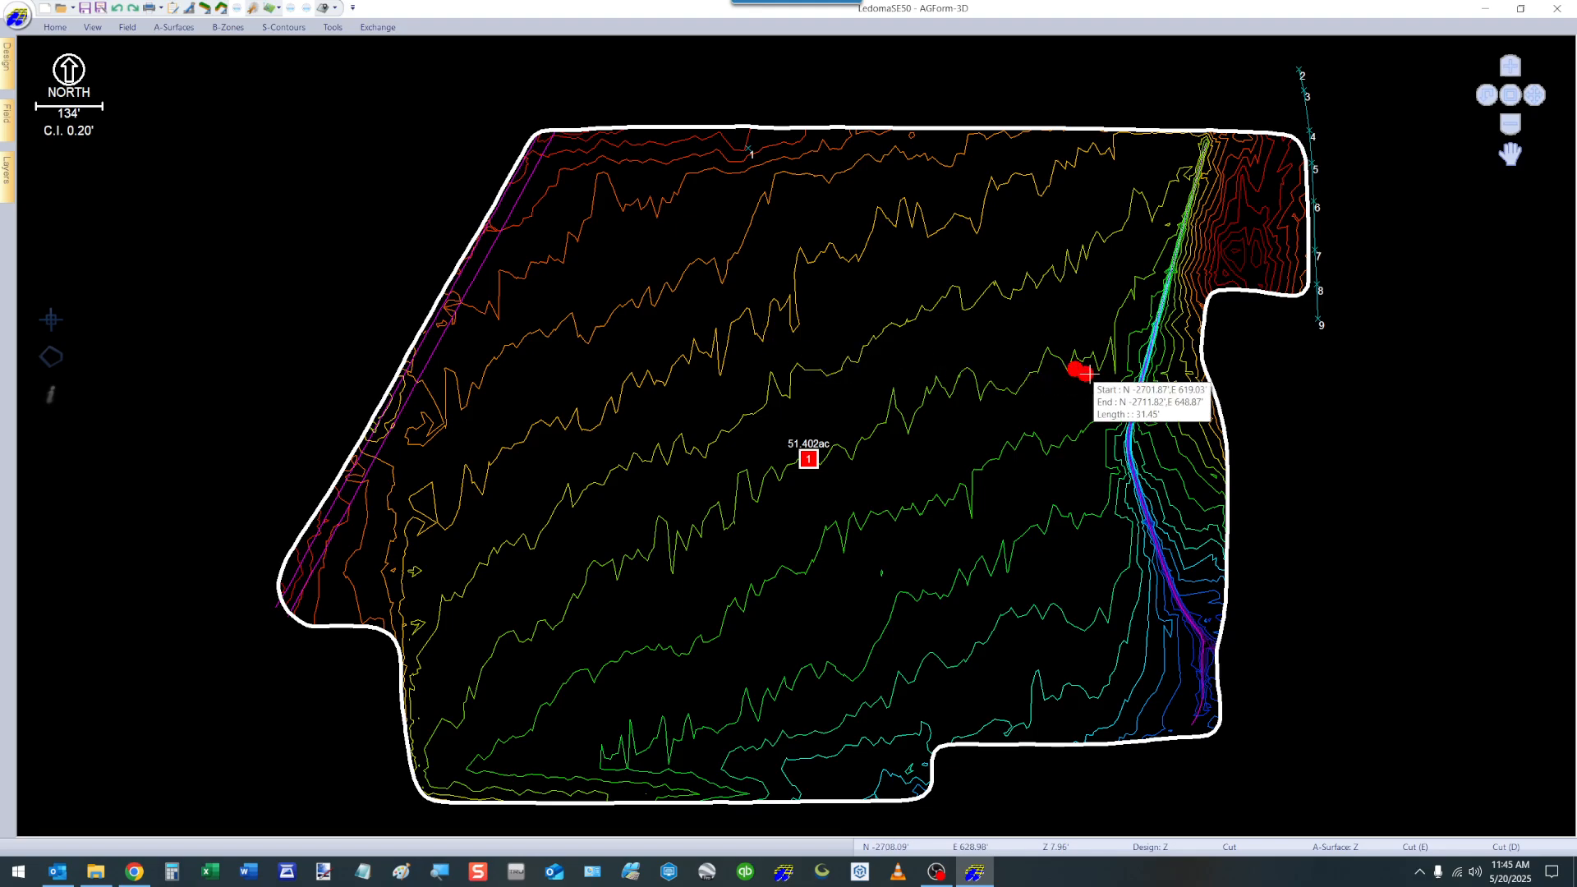
{"action": "left_click", "coordinate": [1188, 369]}
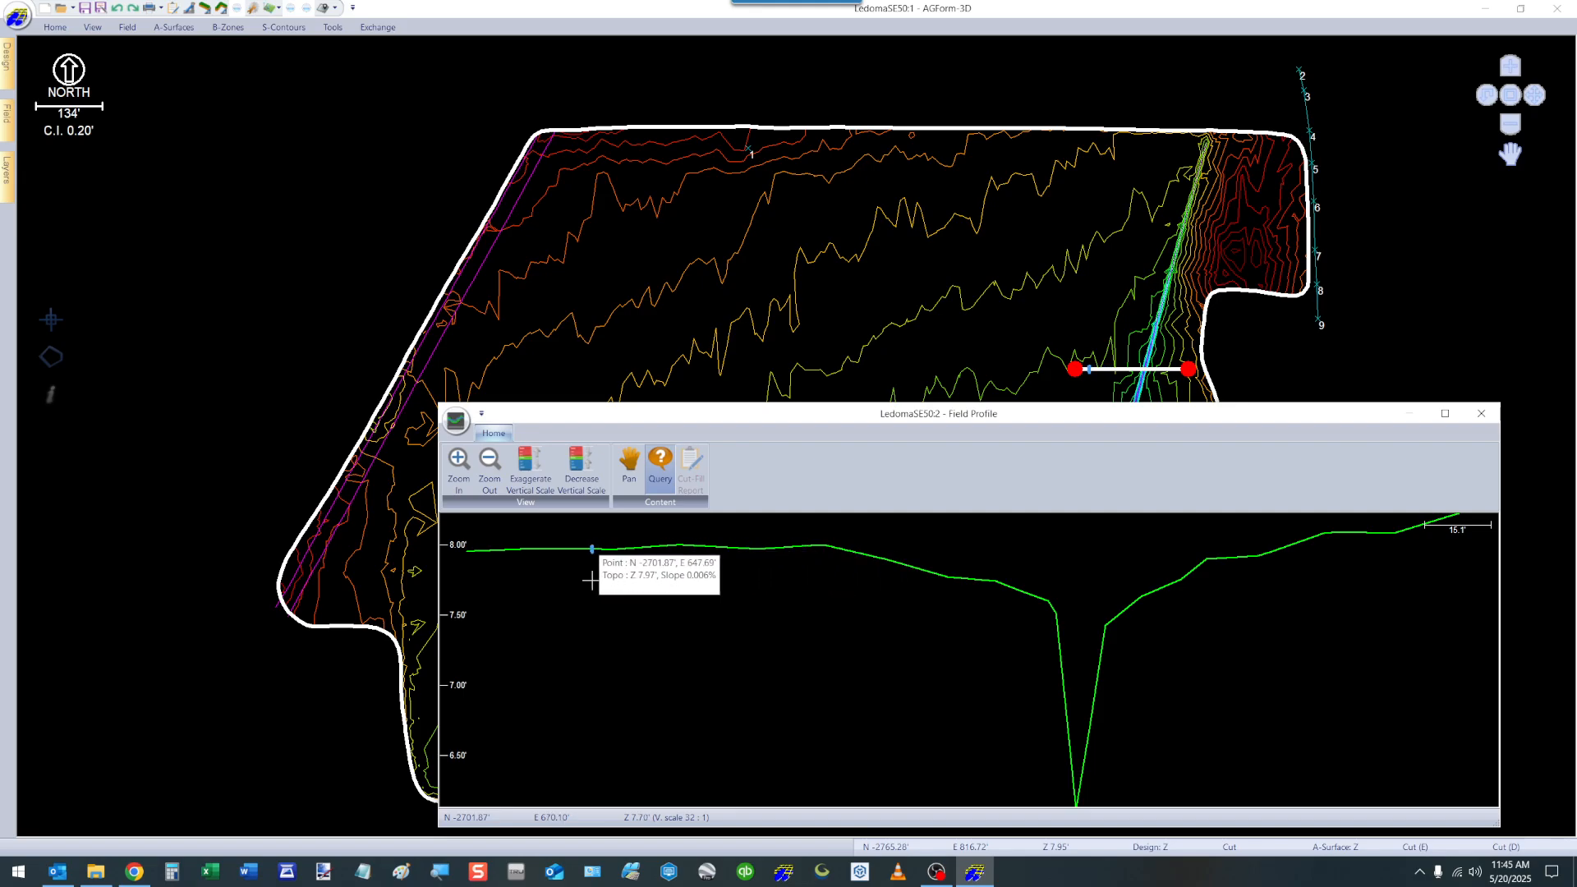
Try a greater vertical exaggeration in the field profile, and reduce its vertical scale to 16 : 1.
{"action": "left_click", "coordinate": [523, 465]}
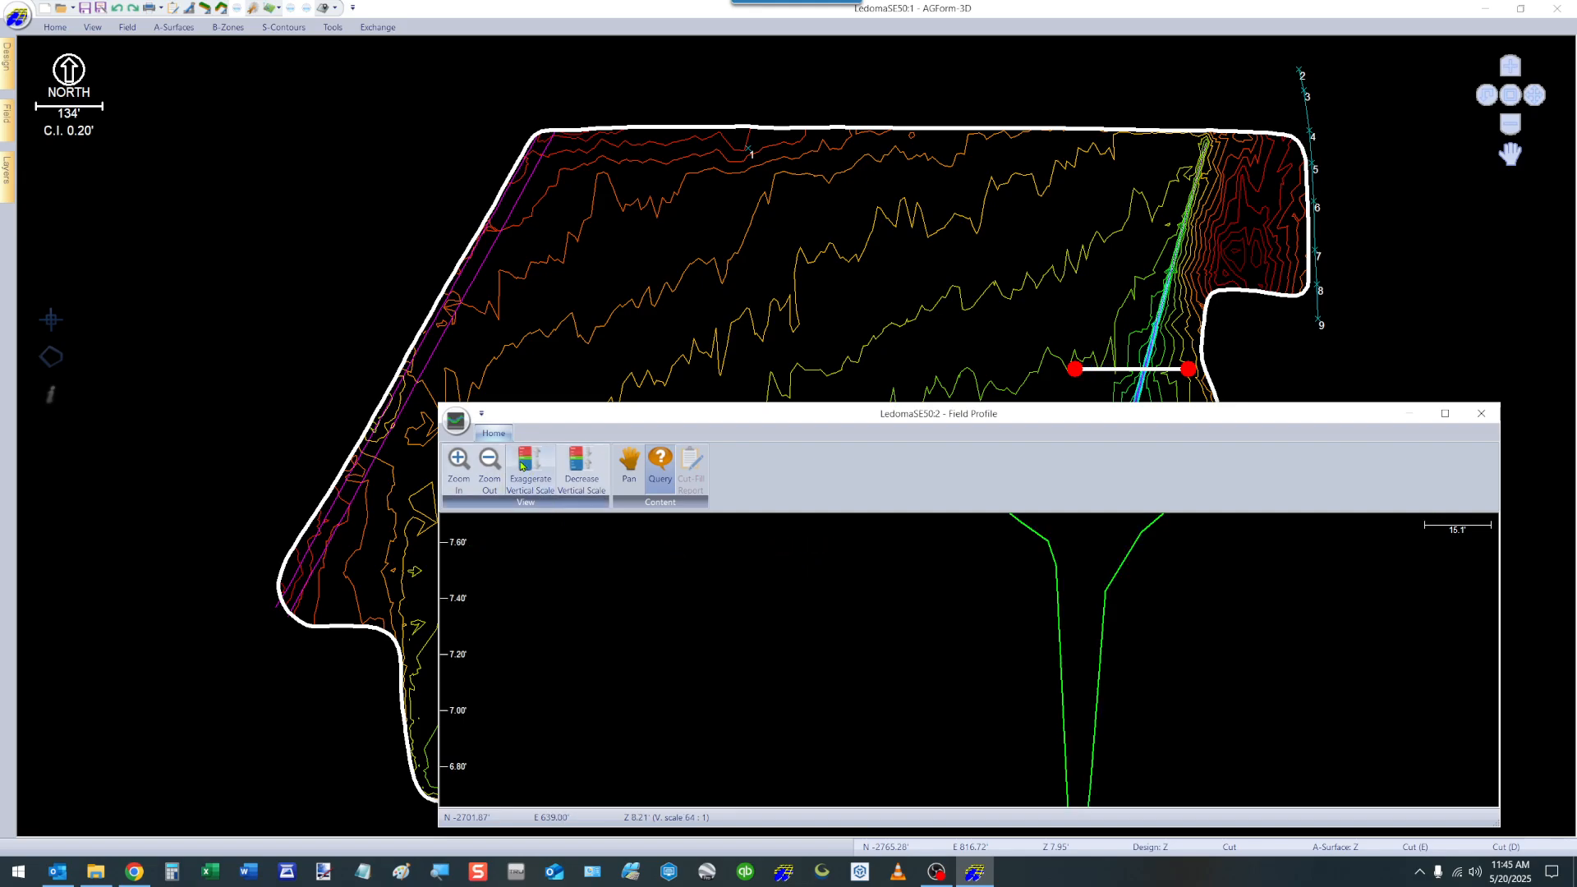
{"action": "left_click", "coordinate": [579, 470]}
{"action": "left_click", "coordinate": [578, 470]}
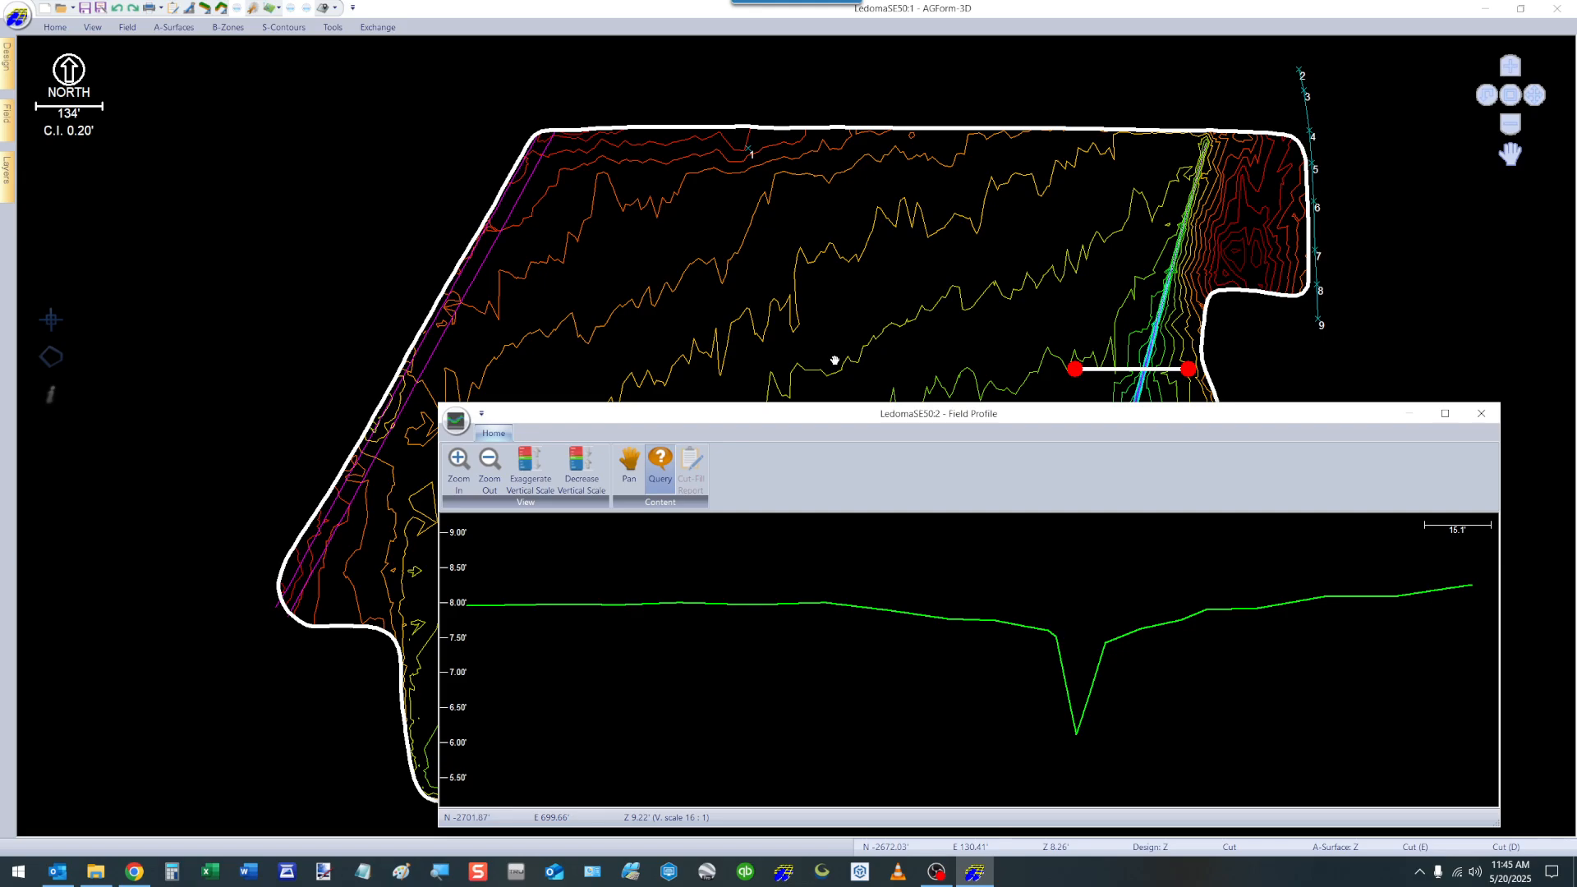
Move the profile line north along the ditch to examine the cross-section there, and close the field profile.
{"action": "left_click", "coordinate": [1135, 370]}
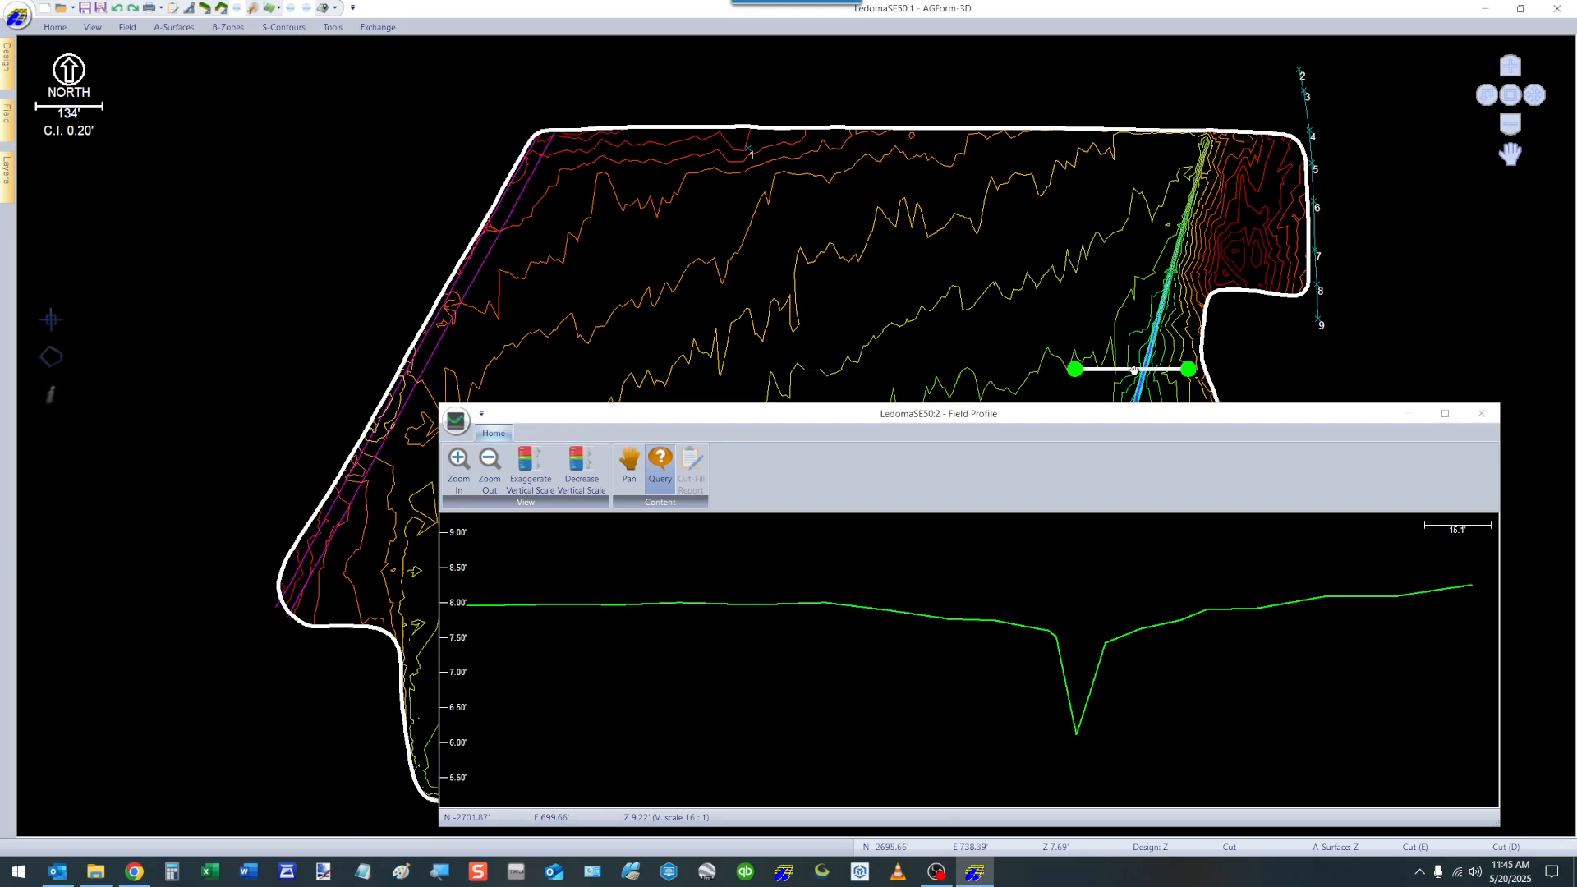
{"action": "left_click_drag", "start_coordinate": [1135, 370], "coordinate": [1226, 257]}
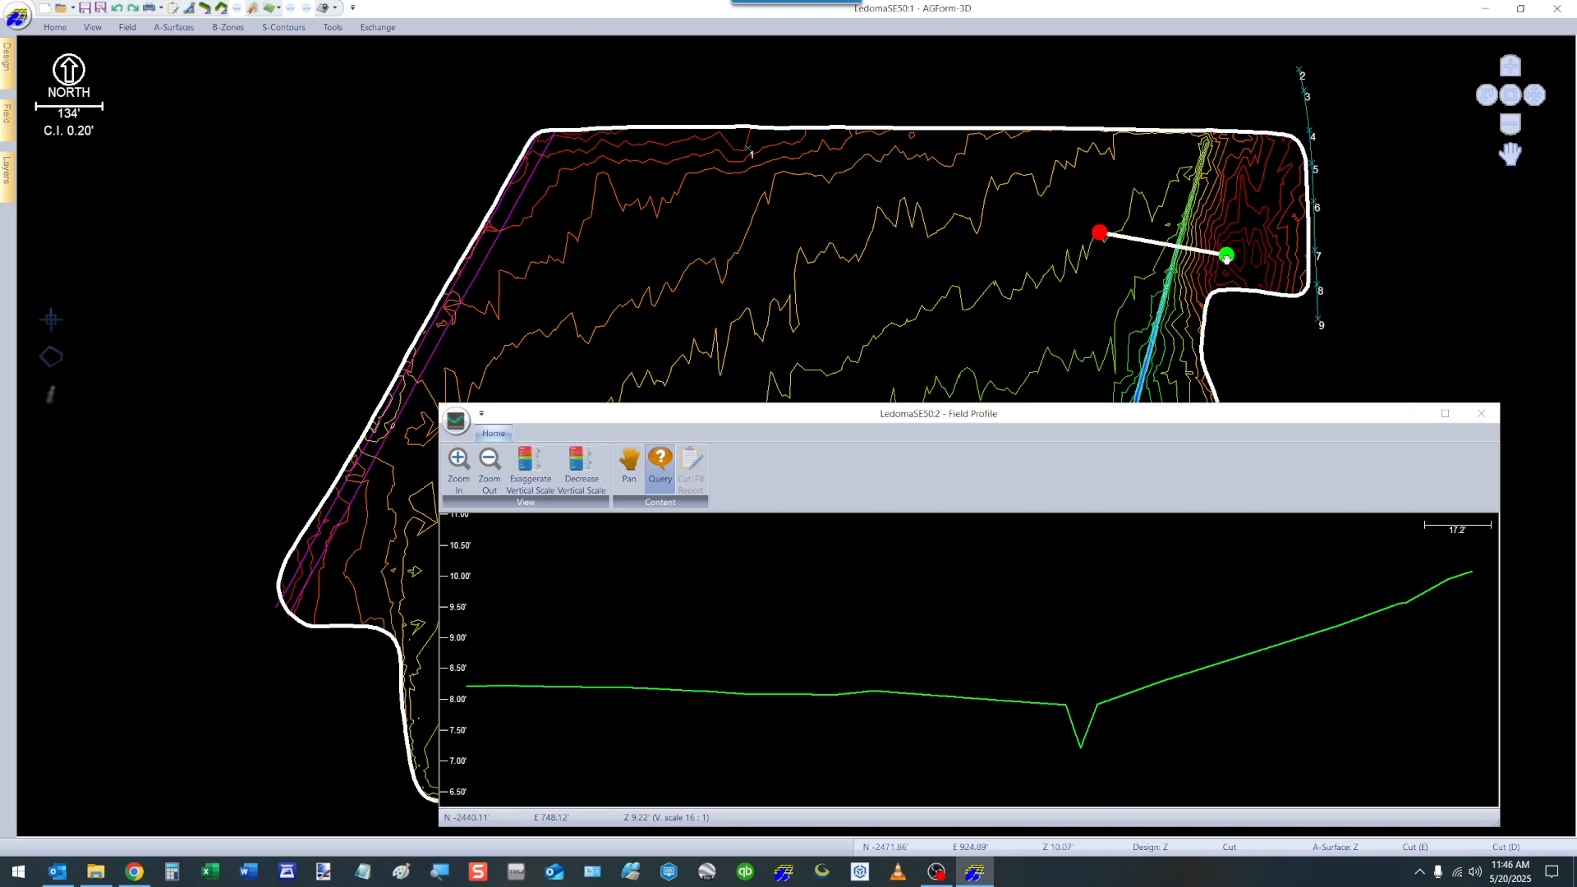
{"action": "left_click", "coordinate": [1481, 414]}
Open the 3D view of the existing surface, and inspect the whole field from an angled viewpoint.
{"action": "left_click", "coordinate": [55, 27]}
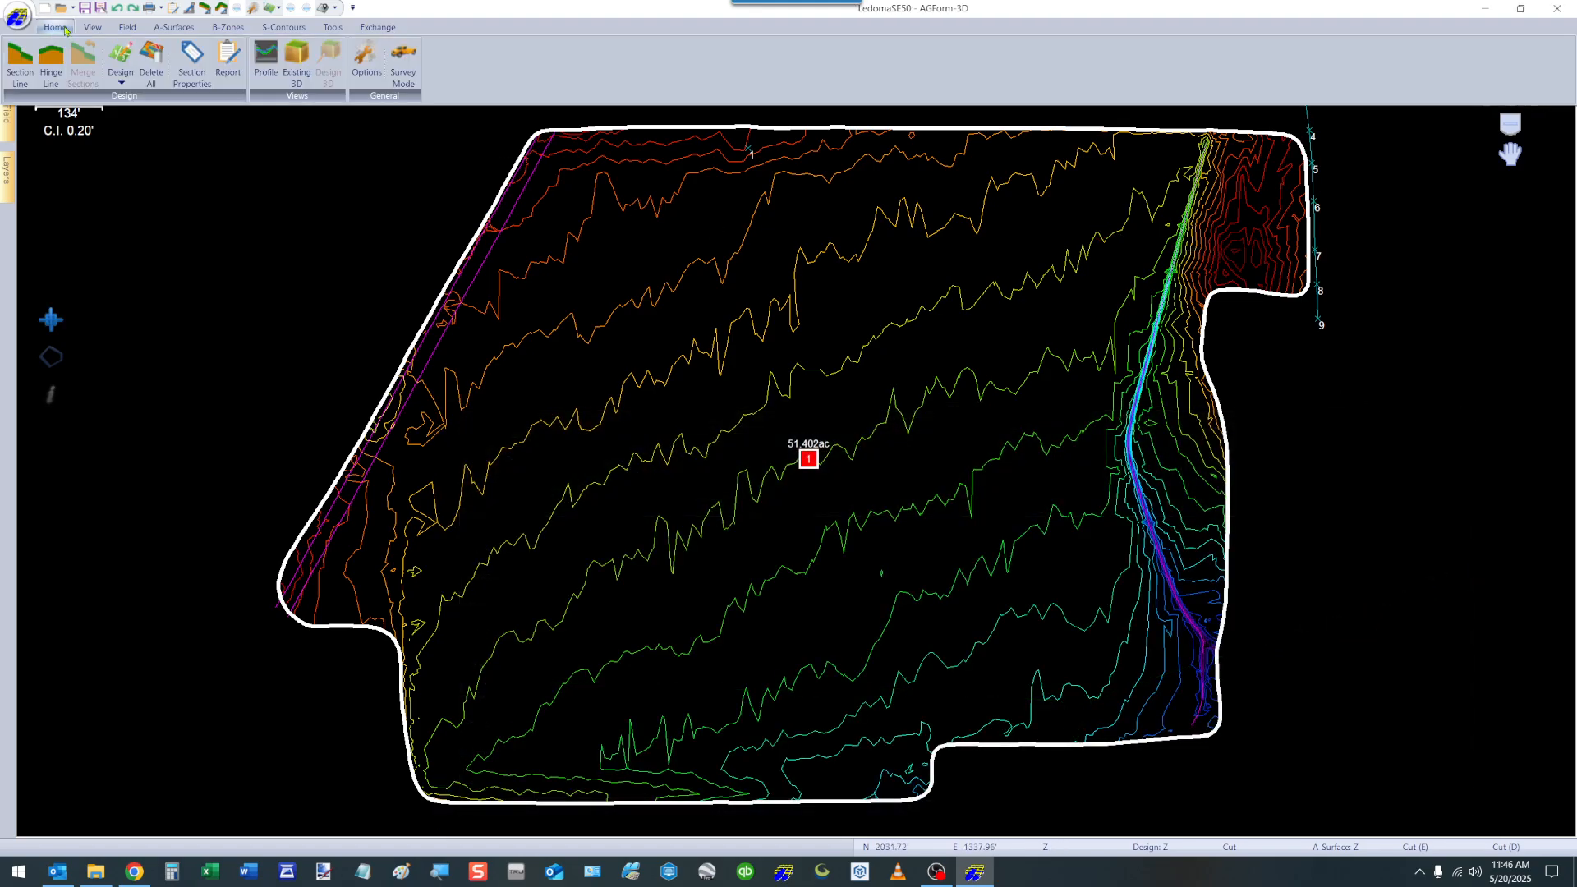
{"action": "left_click", "coordinate": [293, 64]}
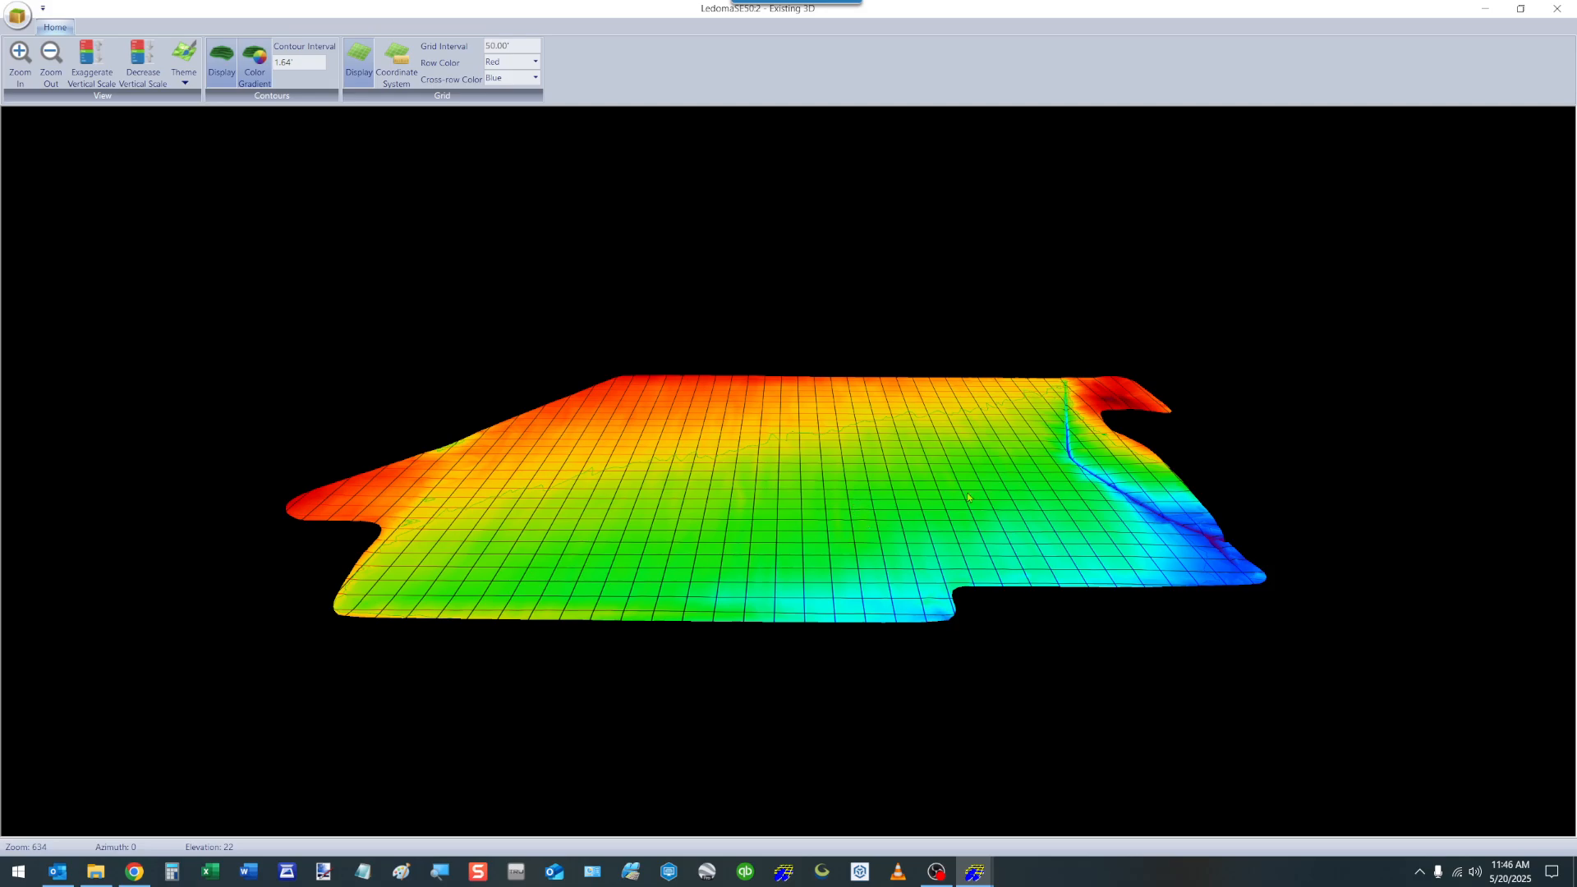
{"action": "left_click_drag", "start_coordinate": [1005, 479], "coordinate": [827, 506]}
{"action": "scroll", "coordinate": [1033, 580], "scroll_direction": "up", "scroll_amount": 5}
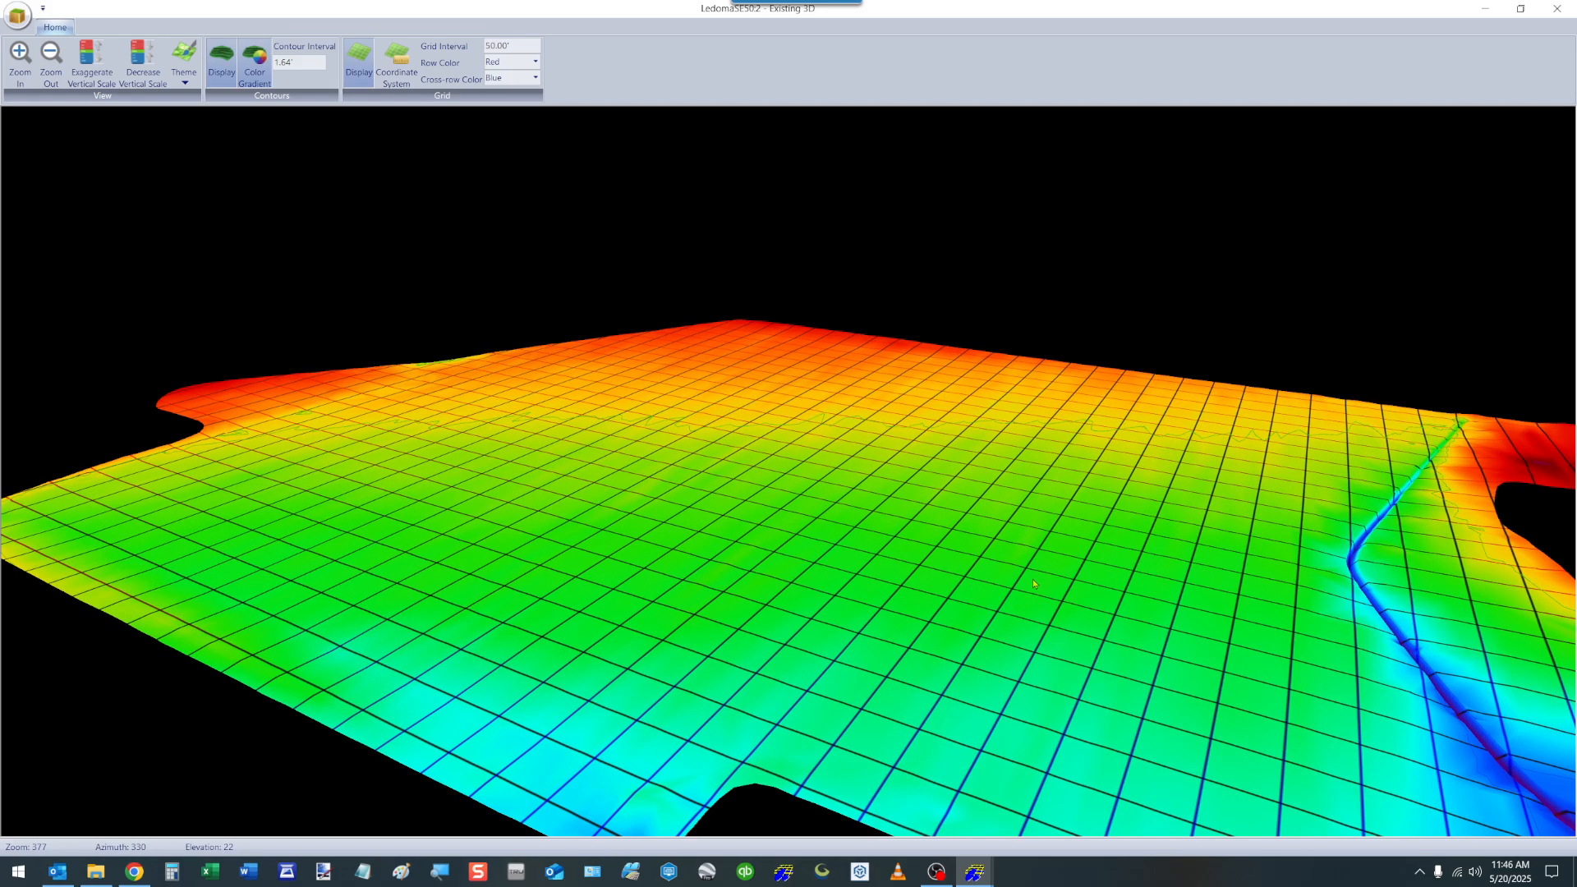
{"action": "scroll", "coordinate": [1033, 580], "scroll_direction": "down", "scroll_amount": 4}
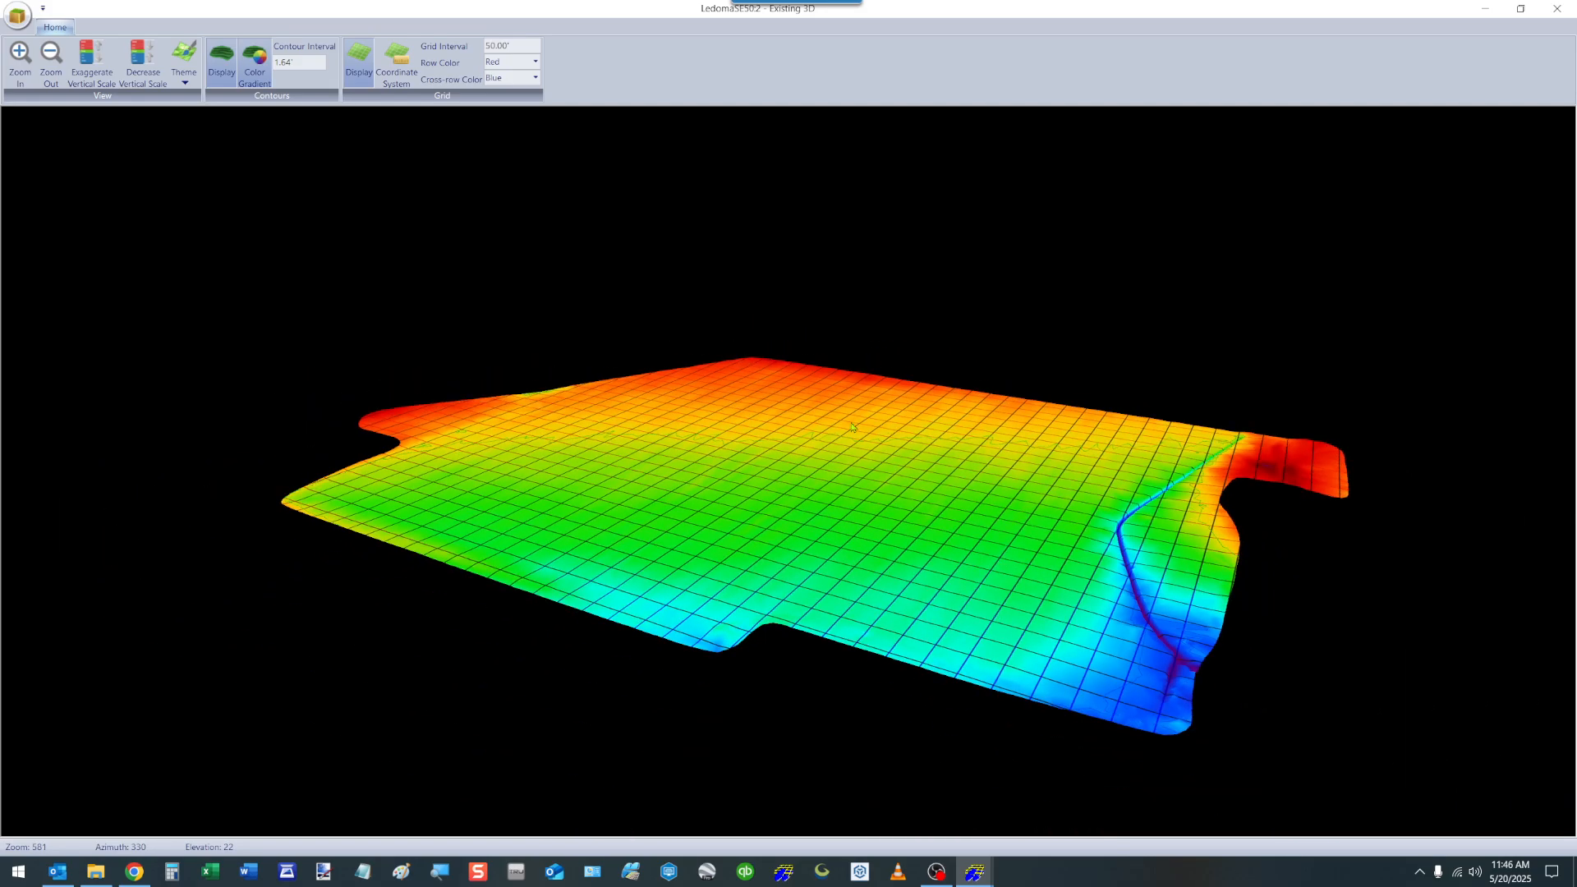
Center the 3D view on the ditch, examine its course up close, and close the 3D view.
{"action": "right_click", "coordinate": [818, 434]}
{"action": "left_click", "coordinate": [860, 443]}
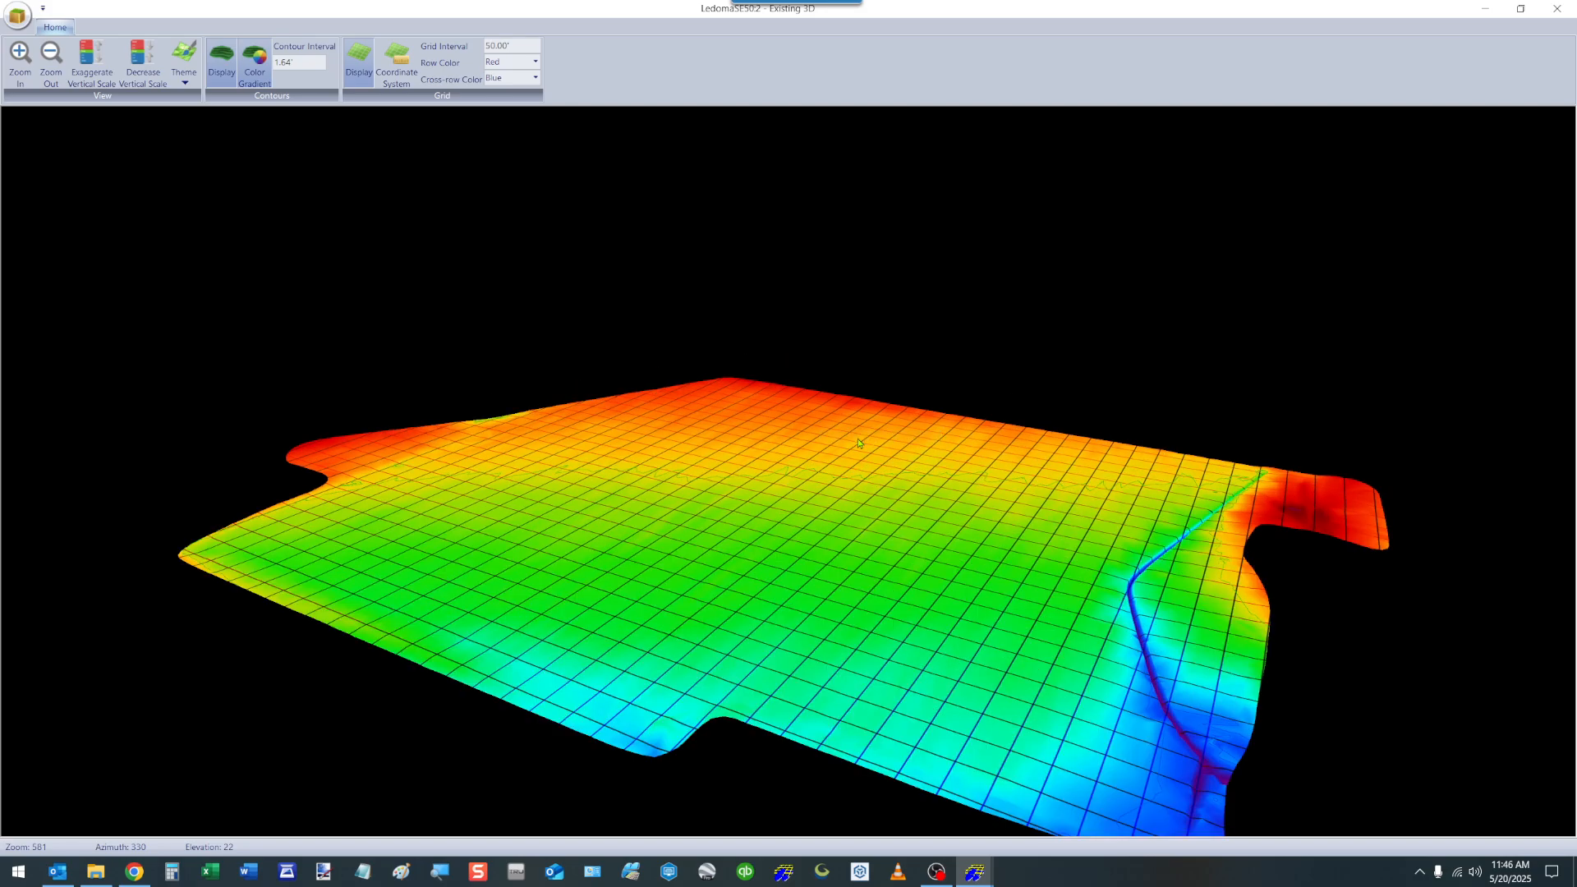
{"action": "right_click", "coordinate": [1149, 667]}
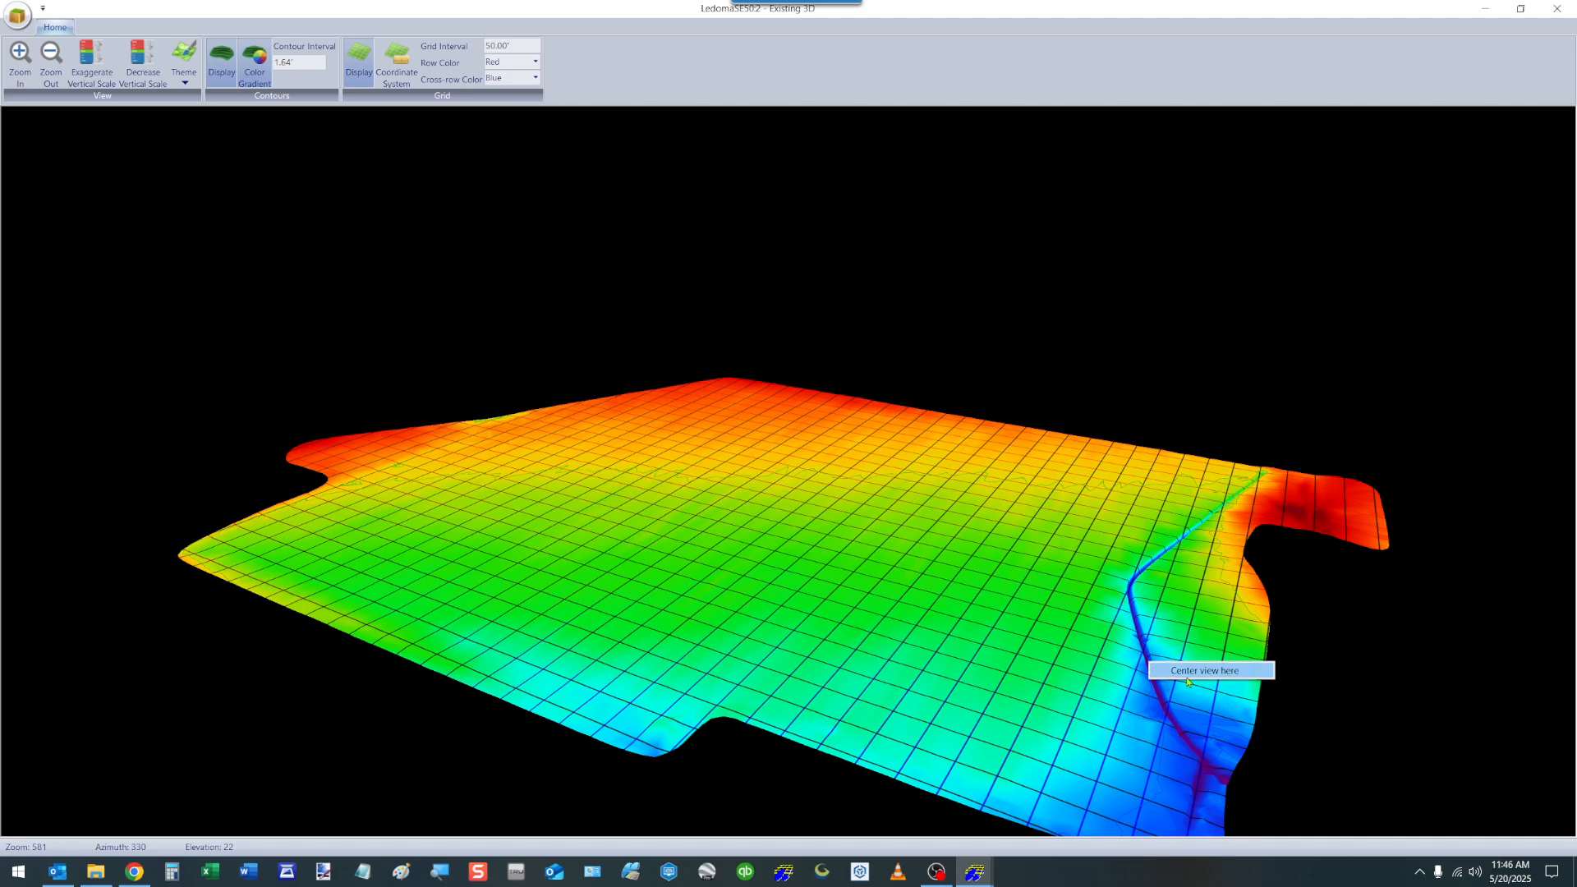
{"action": "left_click", "coordinate": [1189, 677]}
{"action": "scroll", "coordinate": [781, 485], "scroll_direction": "up", "scroll_amount": 10}
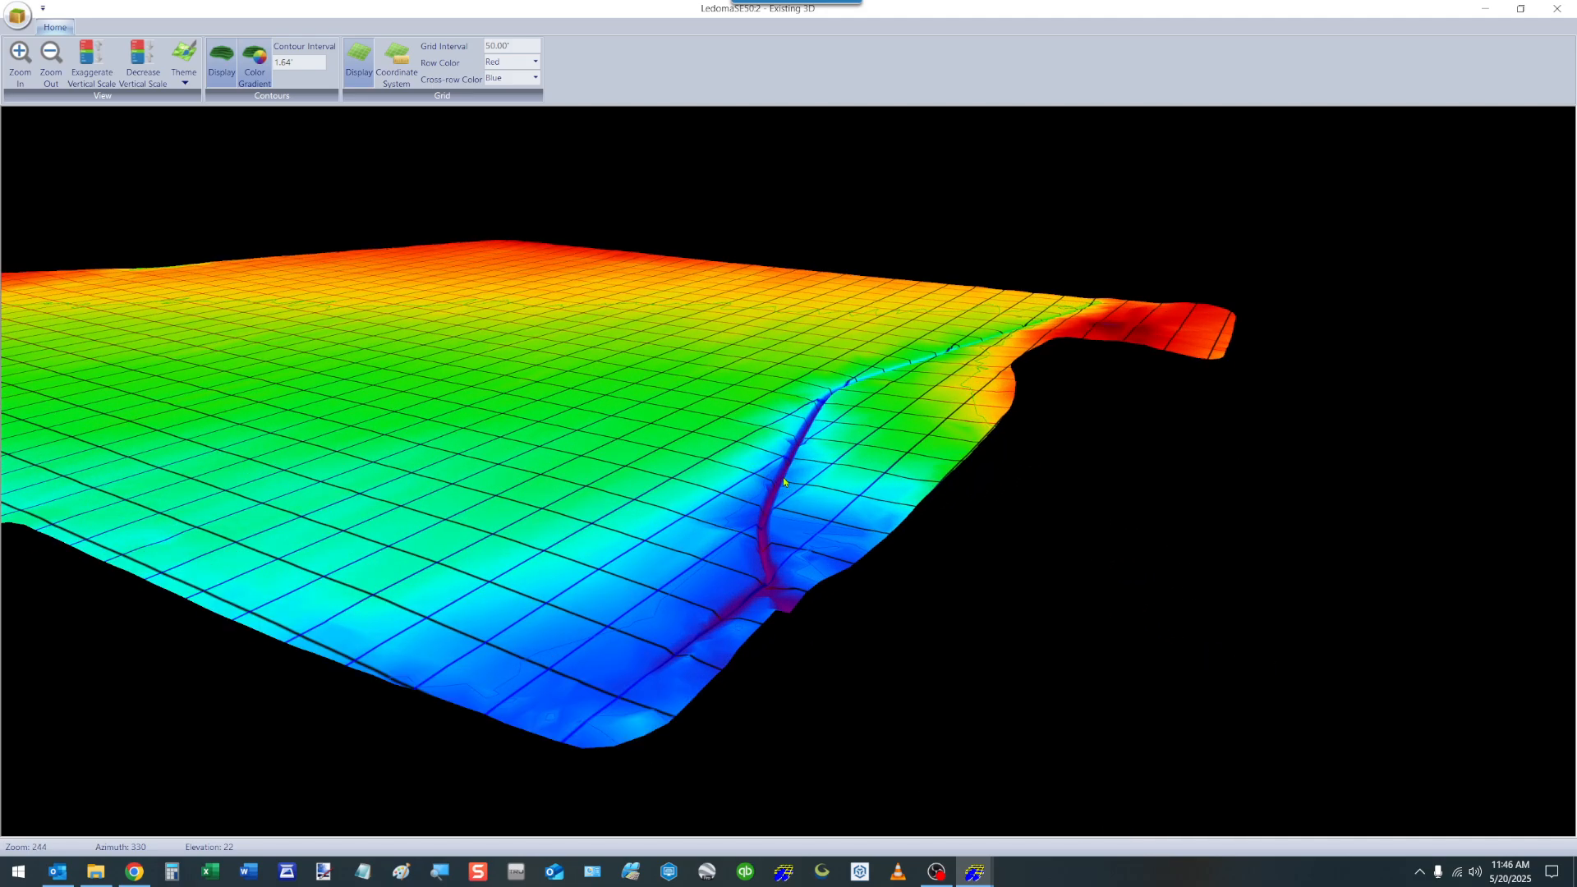
{"action": "left_click_drag", "start_coordinate": [780, 483], "coordinate": [816, 542]}
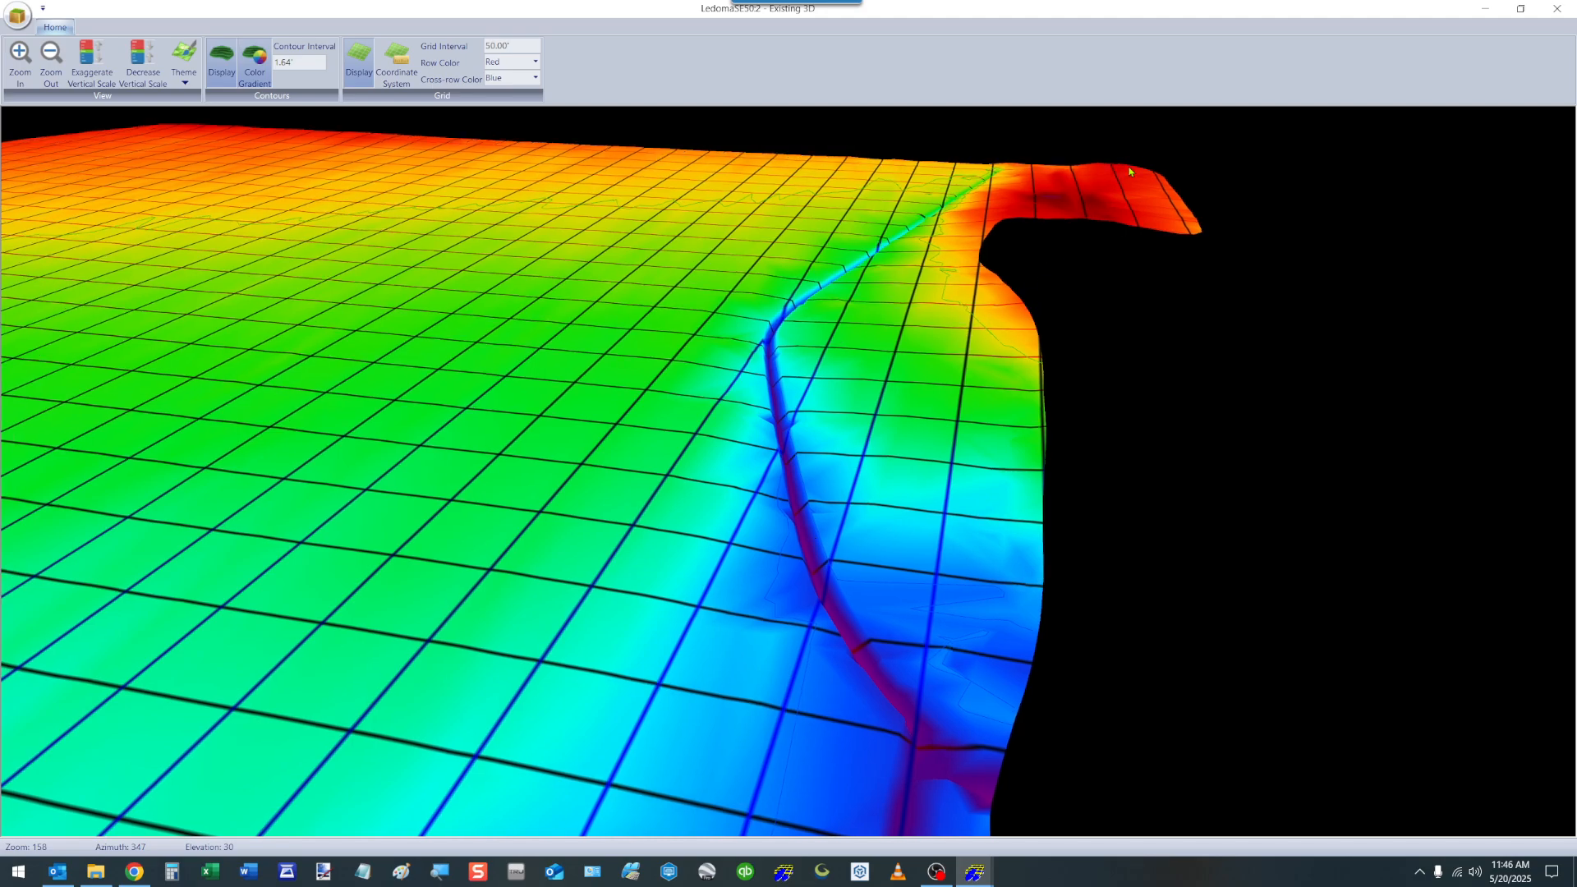
{"action": "left_click", "coordinate": [1556, 8]}
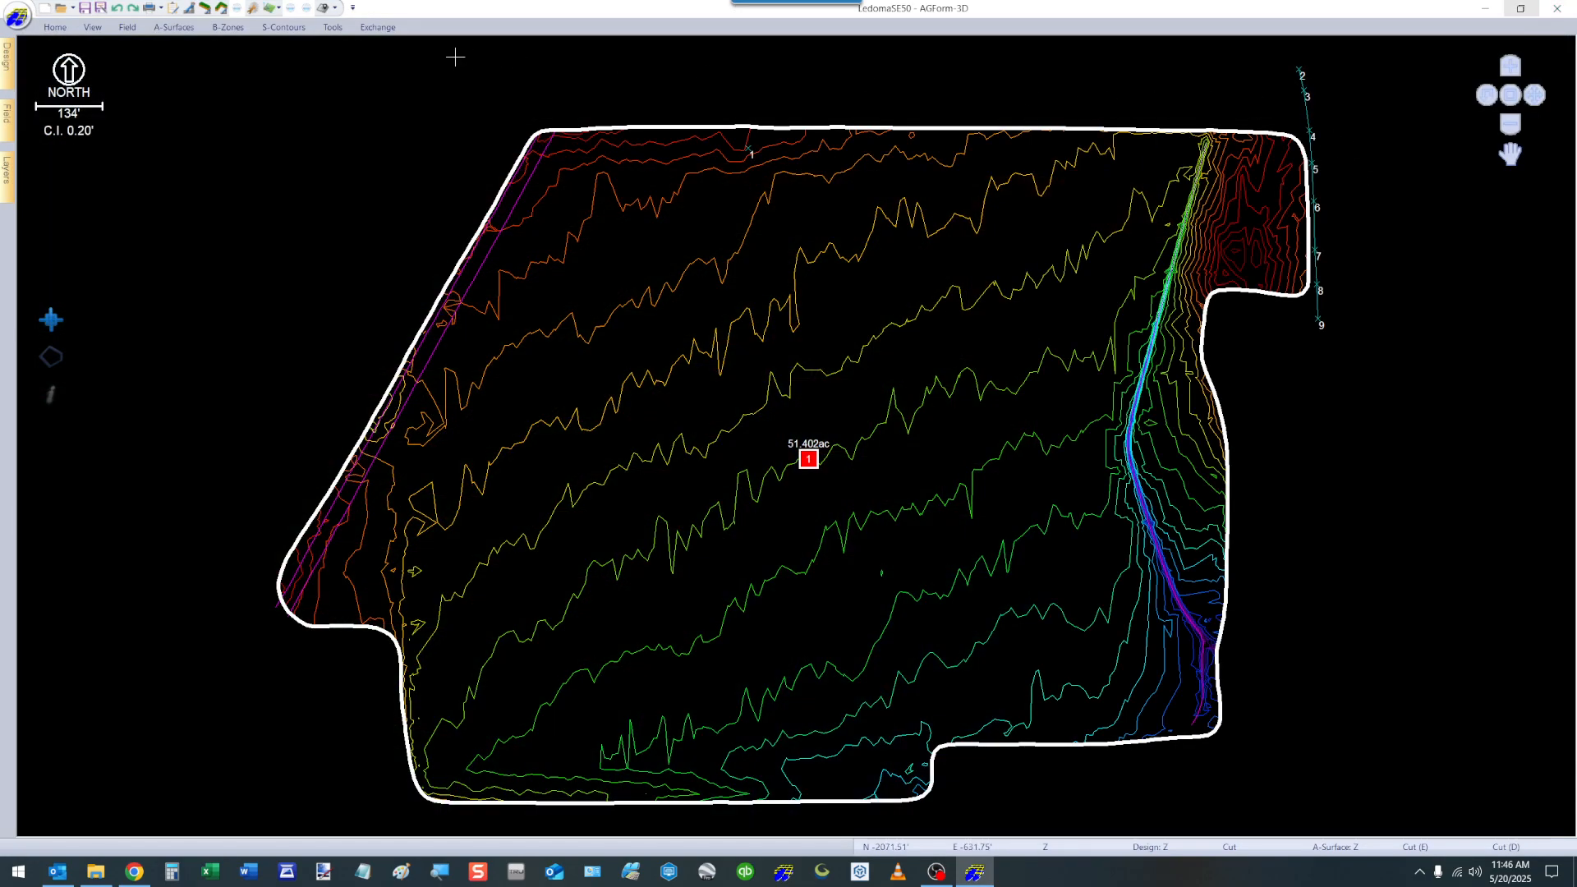
Review the Field options for topography, design contours and the survey grid.
{"action": "left_click", "coordinate": [51, 27]}
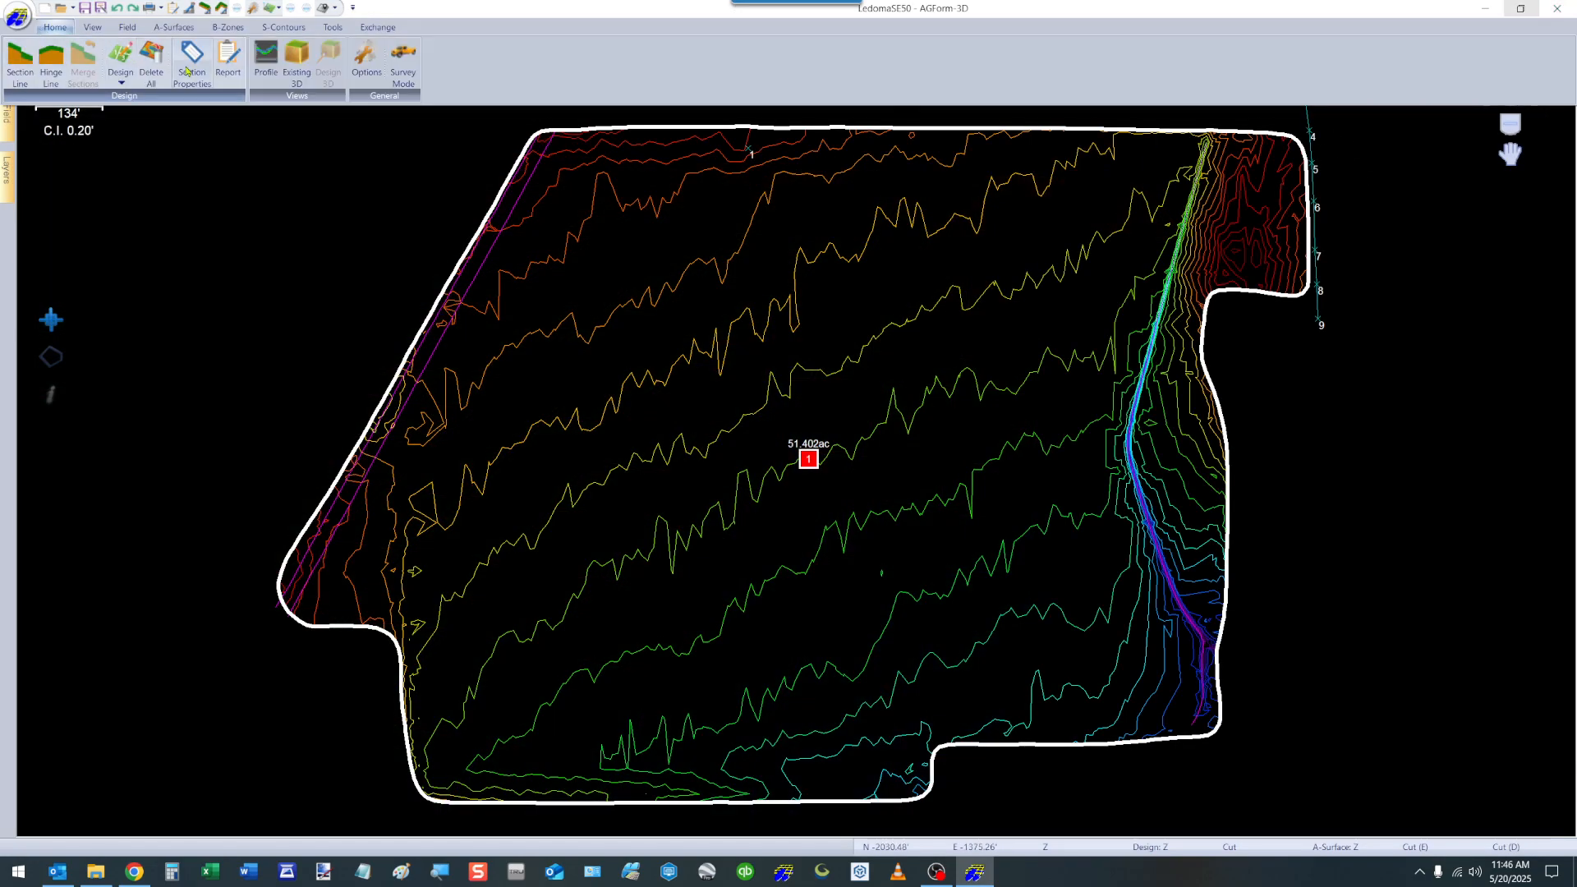
{"action": "left_click", "coordinate": [367, 63]}
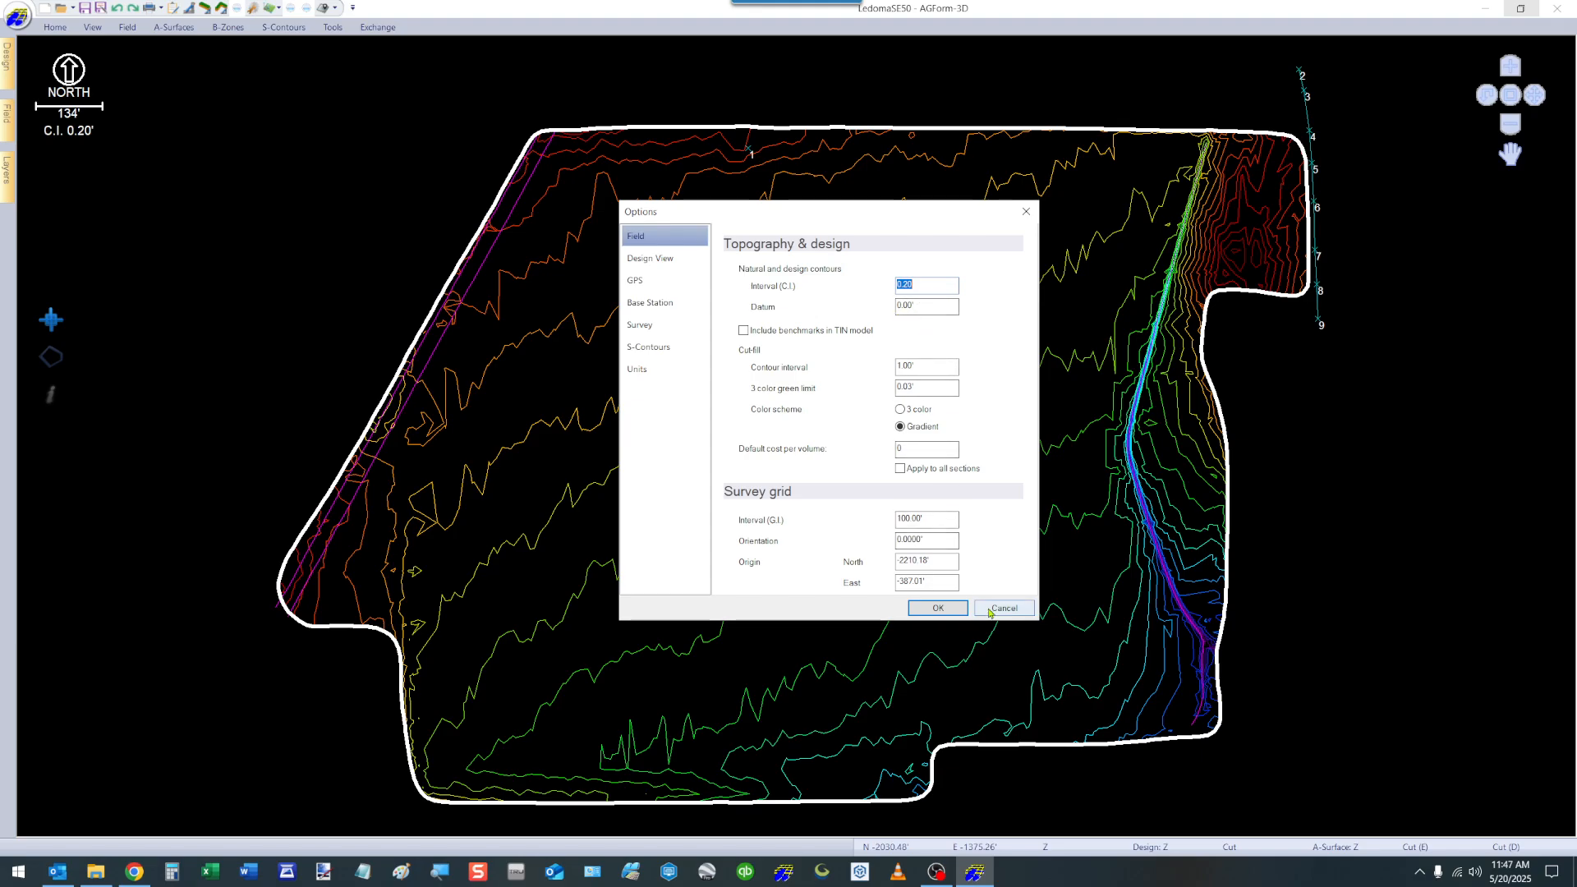
{"action": "left_click", "coordinate": [938, 607]}
Show the field data with its elevation legend, and set the natural and design contour datum to 8.20'.
{"action": "left_click", "coordinate": [8, 122]}
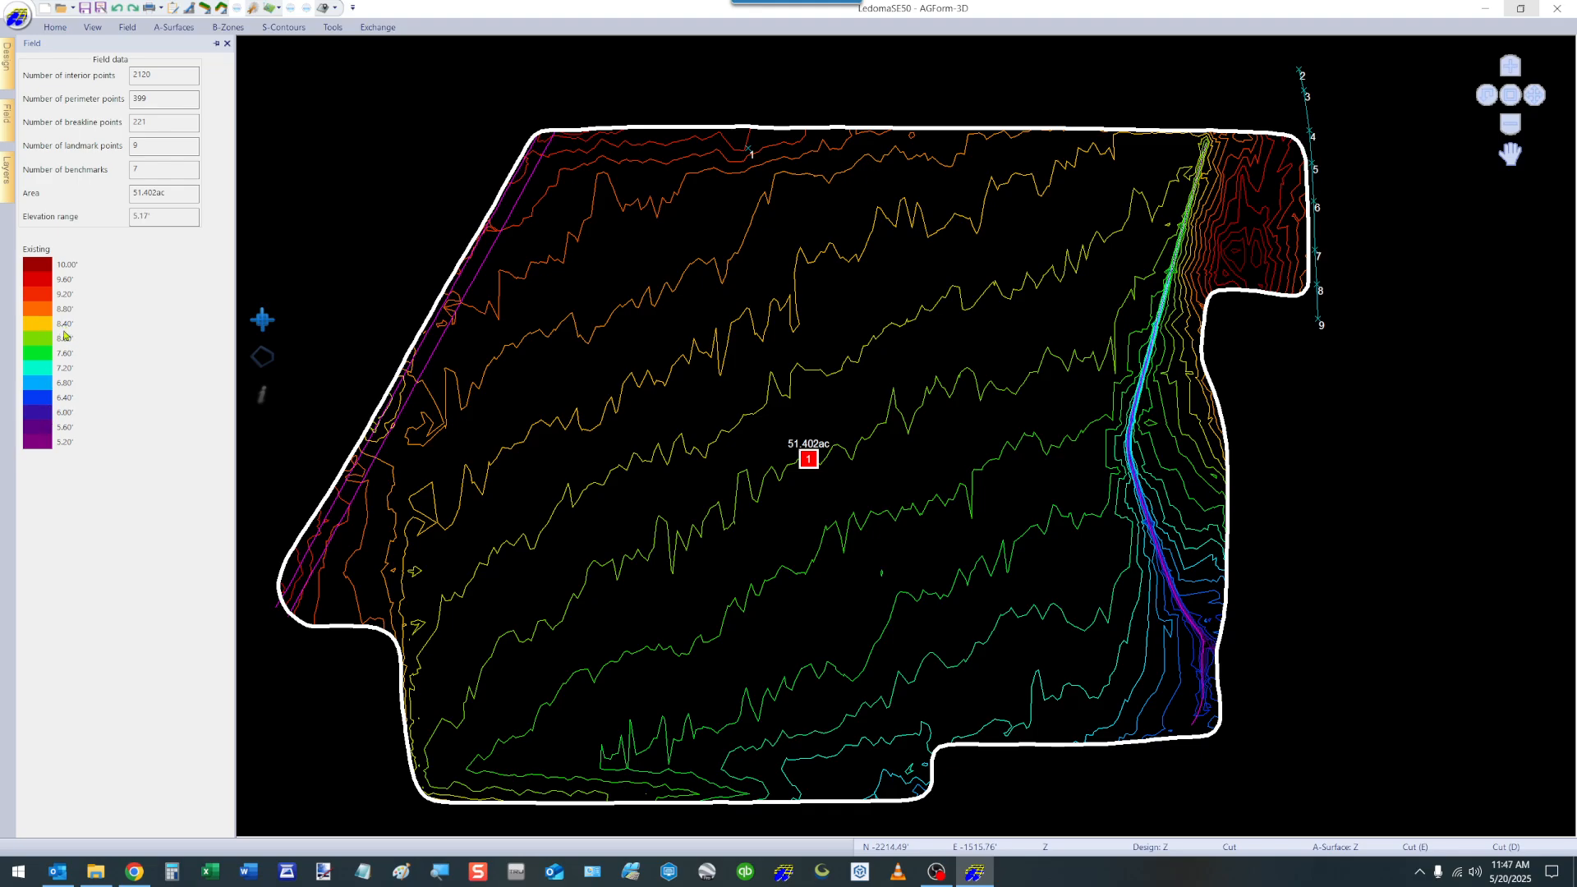
{"action": "left_click", "coordinate": [253, 8]}
{"action": "double_click", "coordinate": [928, 307]}
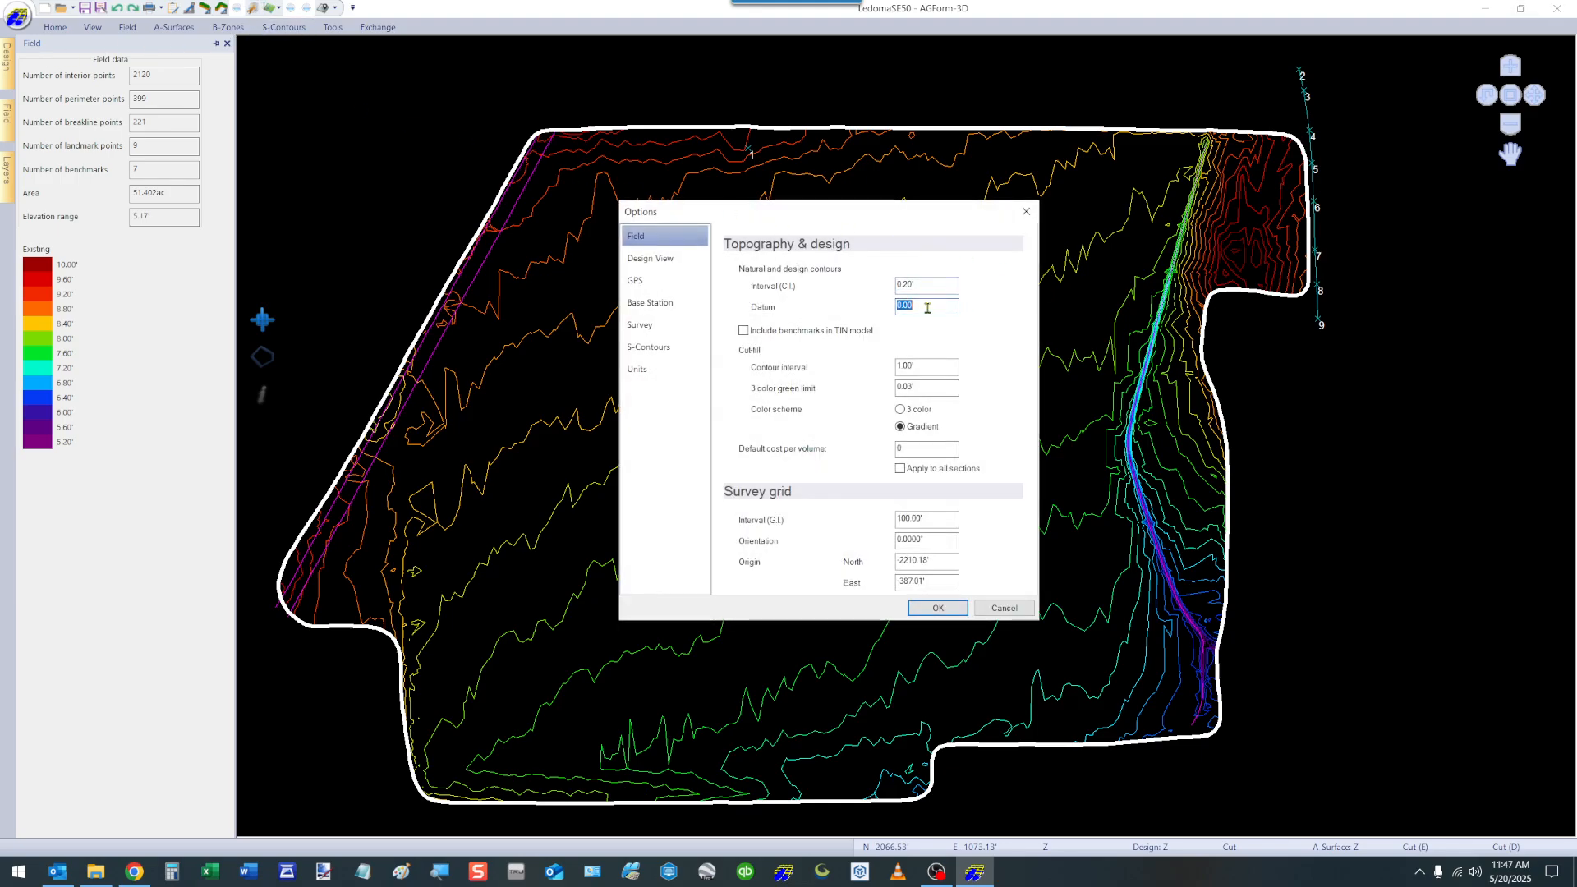
{"action": "type", "text": "8.20"}
{"action": "left_click", "coordinate": [937, 608]}
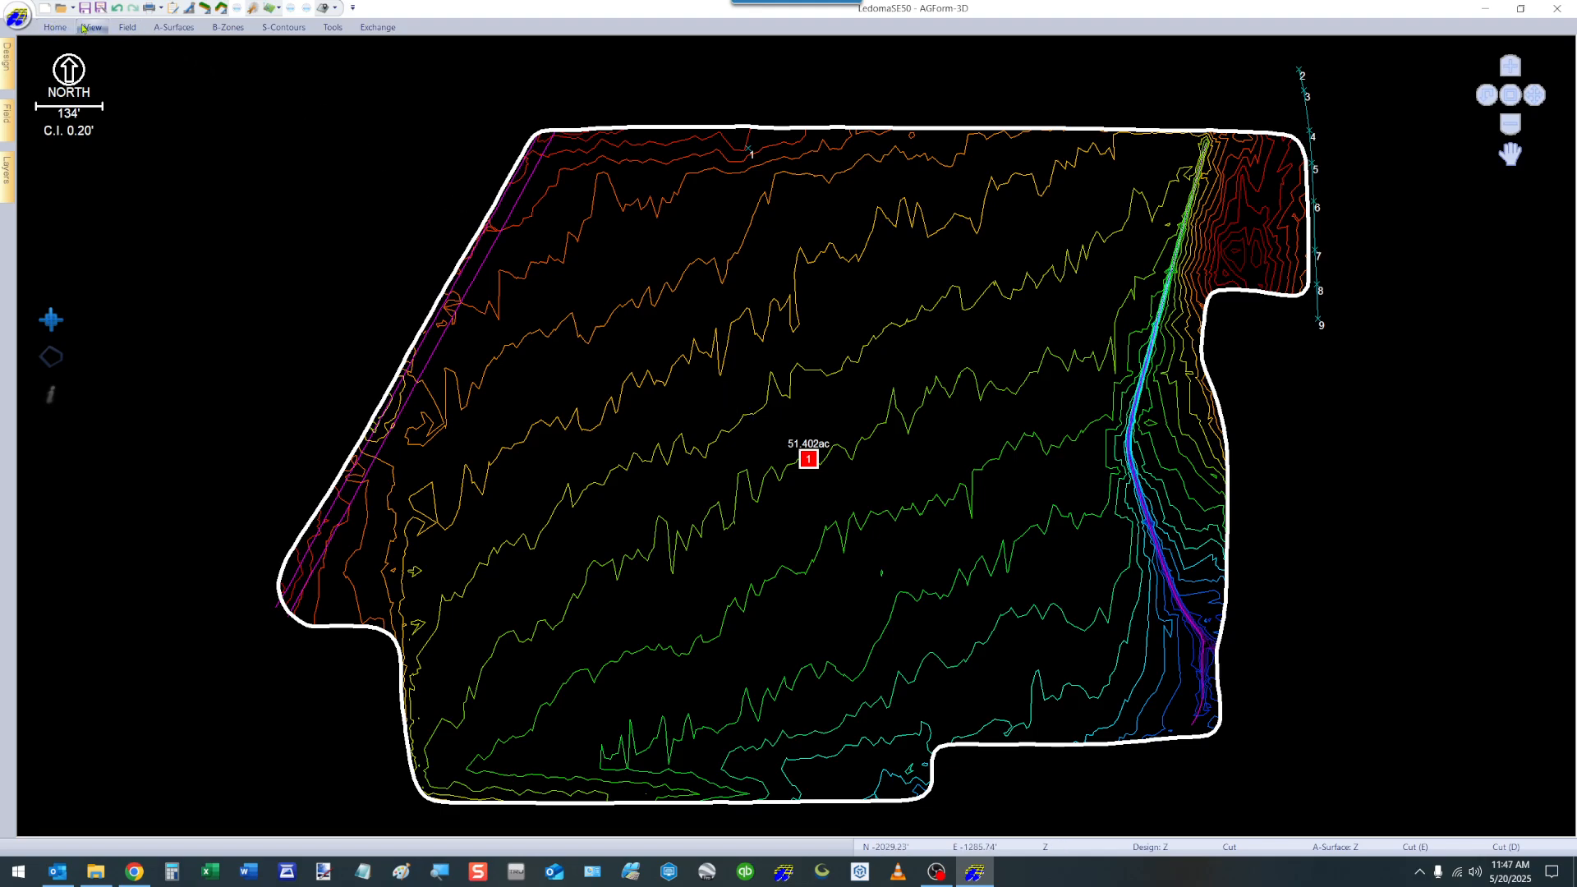
Set the cut/fill contour interval to 0.20' and its color scheme to 3 color in the Field options.
{"action": "left_click", "coordinate": [253, 9]}
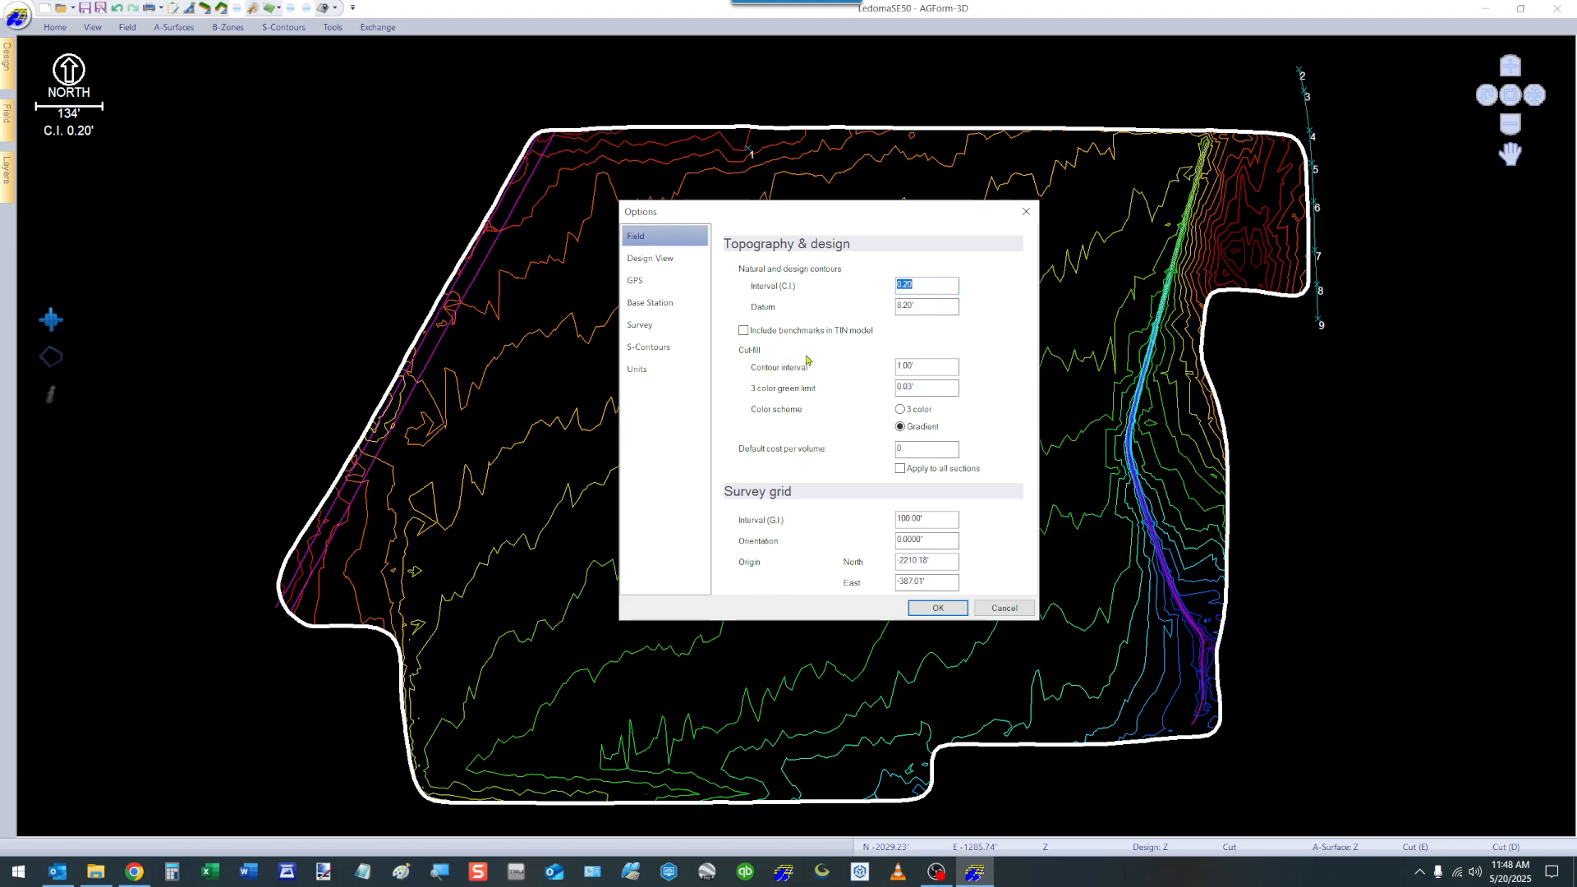
{"action": "left_click", "coordinate": [926, 370]}
{"action": "type", "text": "2"}
{"action": "key", "text": "Tab"}
{"action": "left_click", "coordinate": [901, 410]}
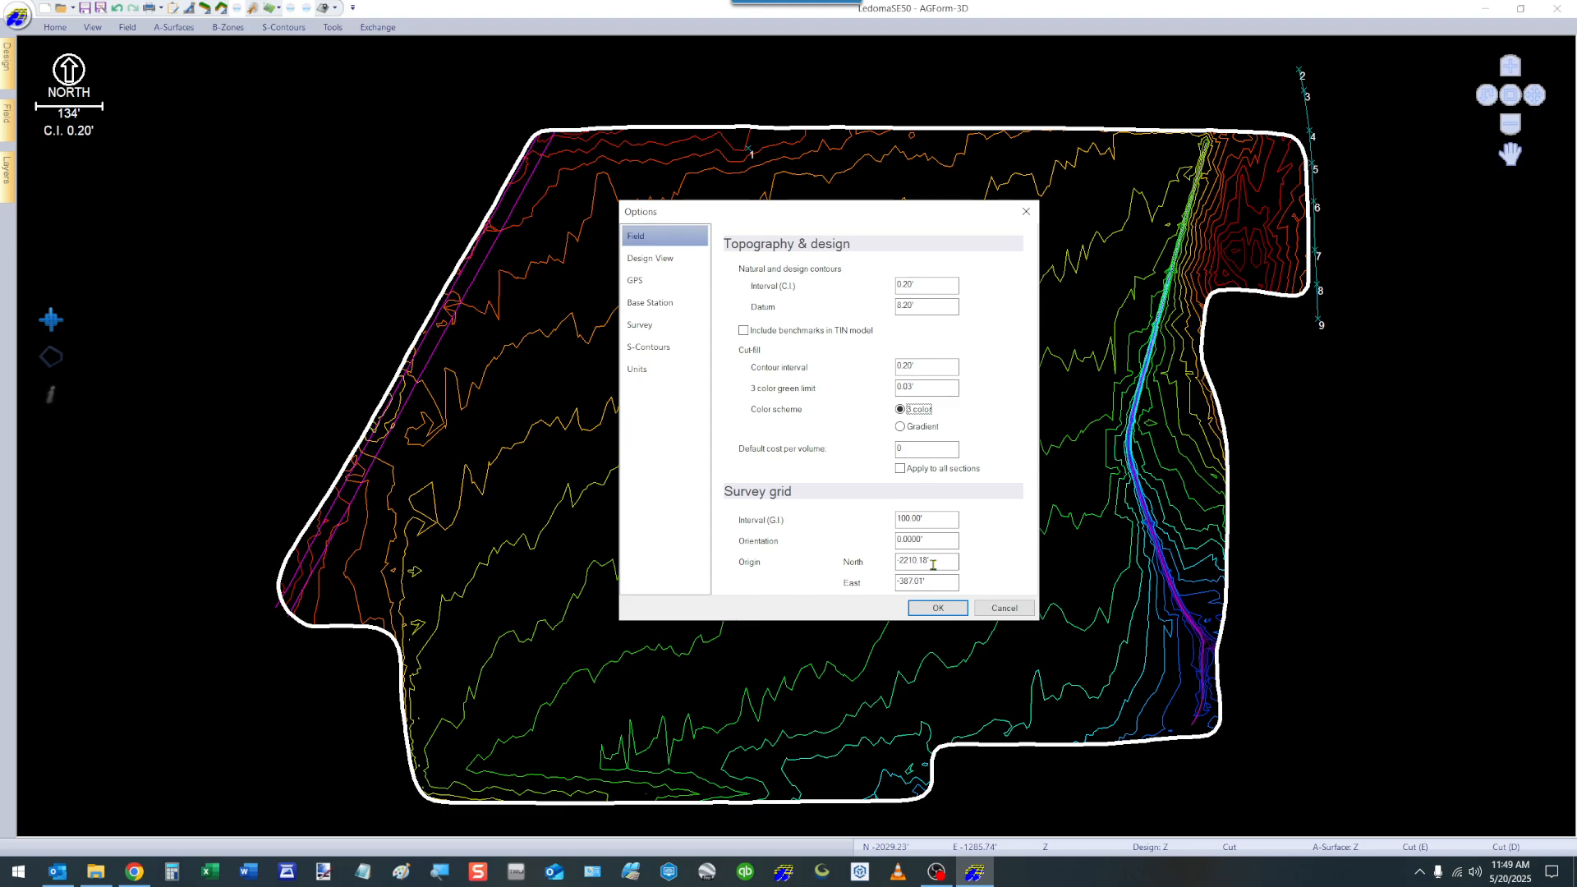
Review the Design View options, including the choices for grid text precision, variable-slope surface precision and Bing Maps line-work color.
{"action": "left_click", "coordinate": [642, 258]}
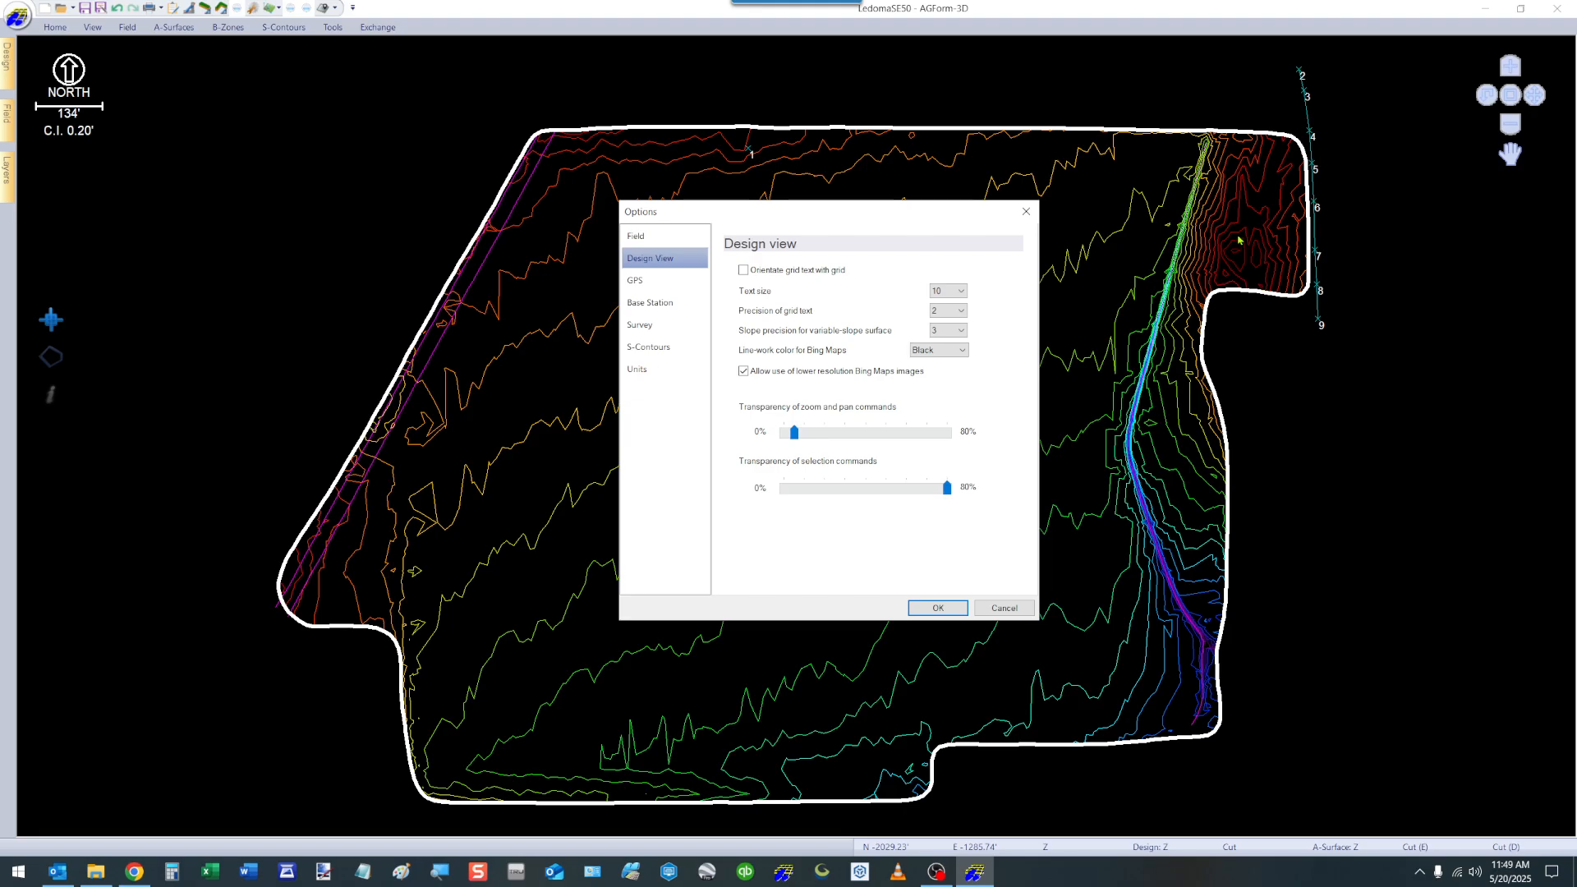
{"action": "left_click", "coordinate": [963, 312]}
{"action": "left_click", "coordinate": [956, 334]}
{"action": "left_click", "coordinate": [965, 332]}
{"action": "left_click", "coordinate": [965, 332]}
{"action": "left_click", "coordinate": [962, 350]}
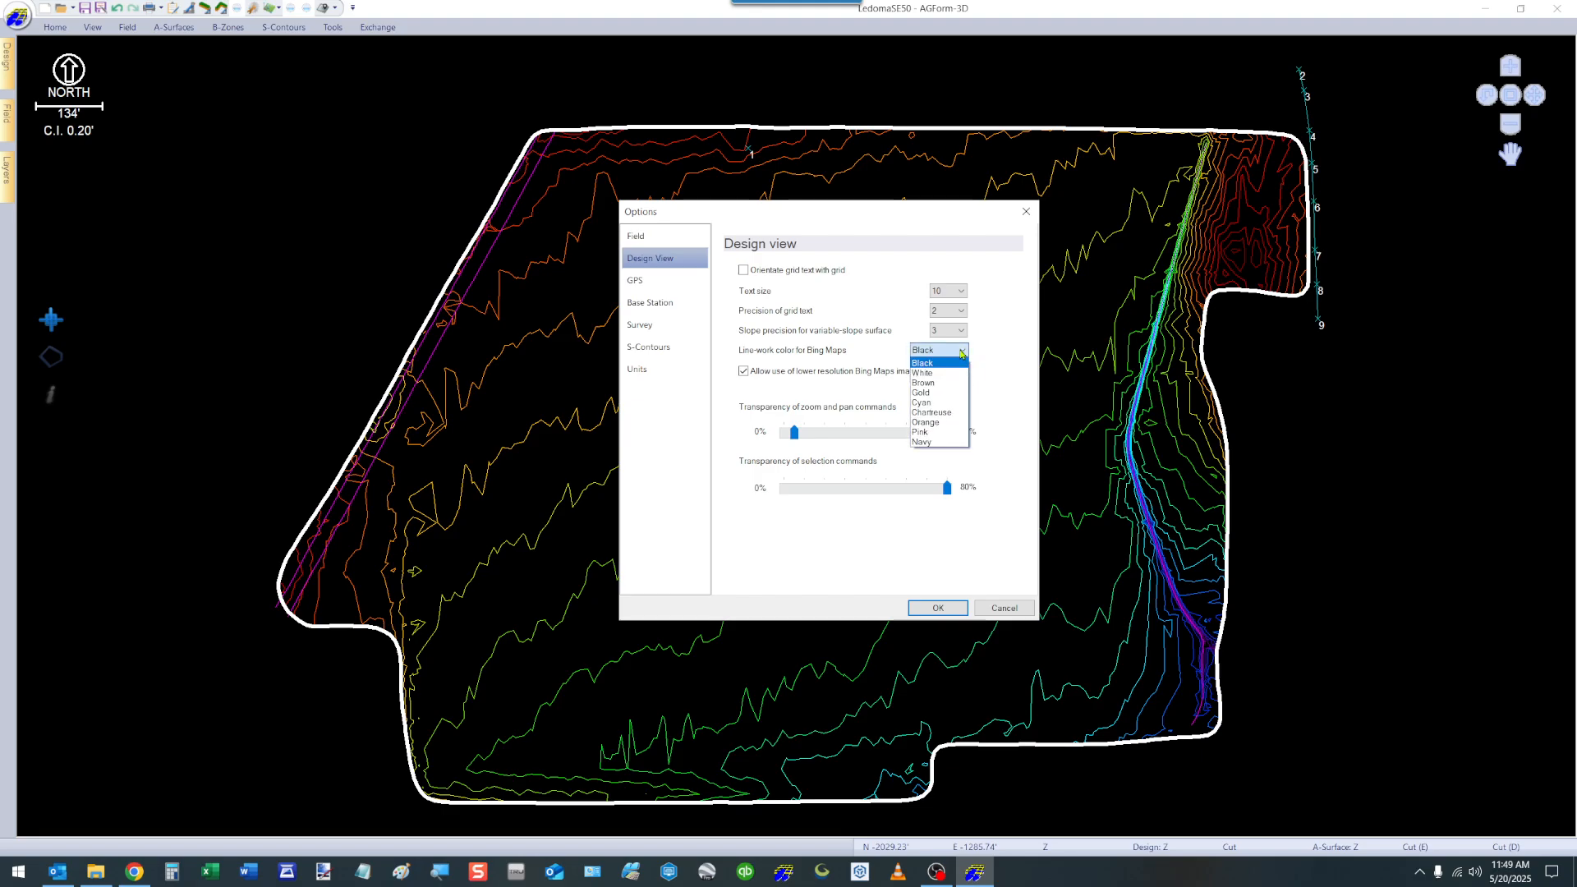
{"action": "left_click", "coordinate": [962, 351]}
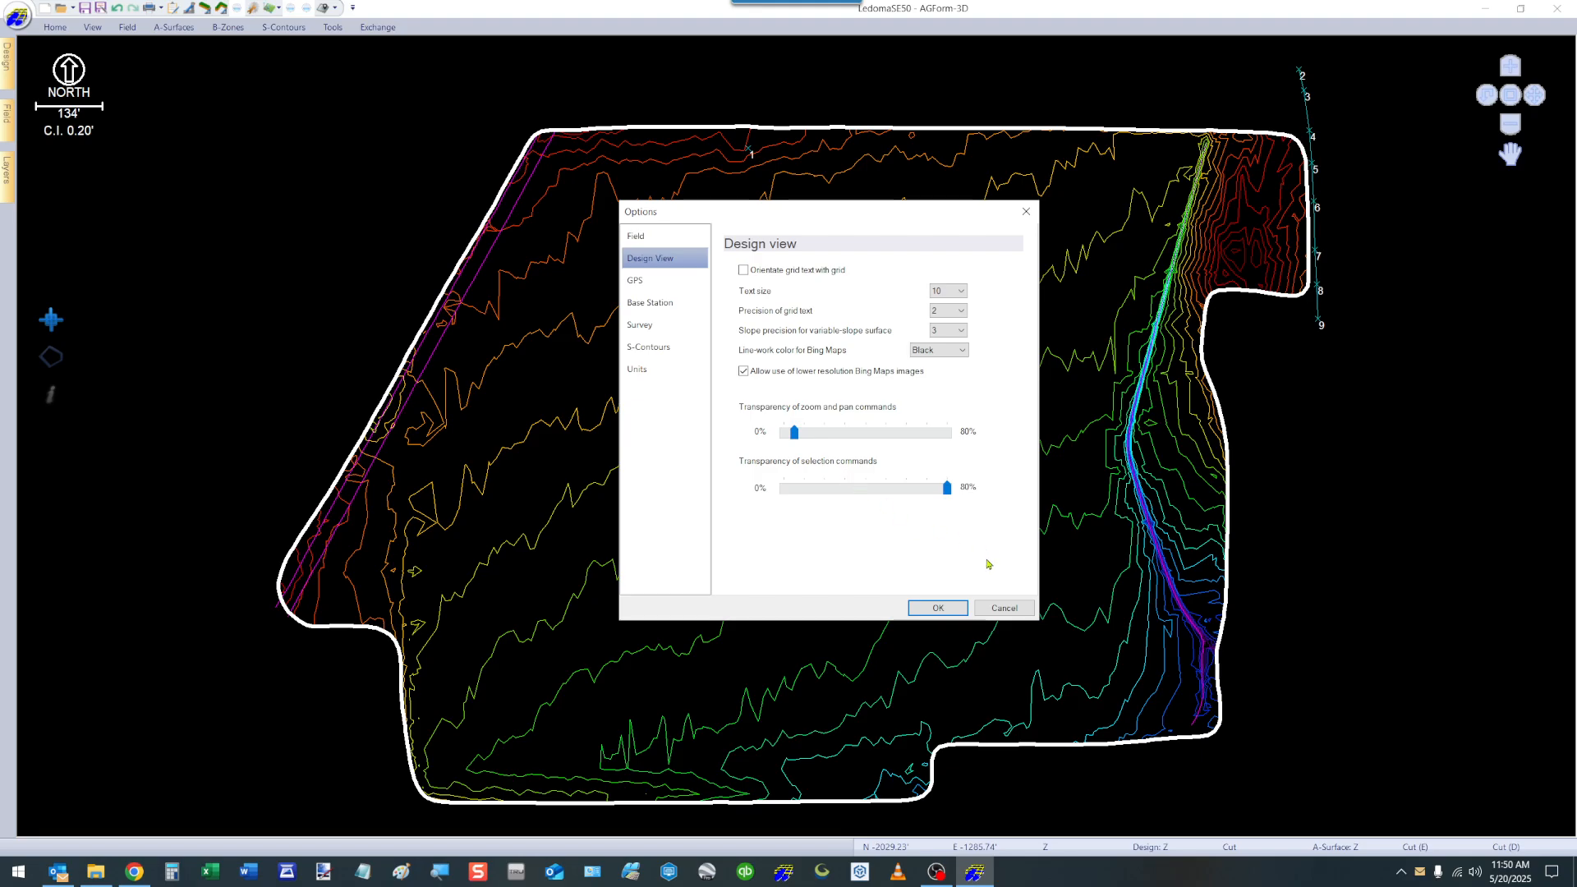
Review the GPS, Base Station, Survey and S-Contours options in turn.
{"action": "left_click", "coordinate": [635, 283]}
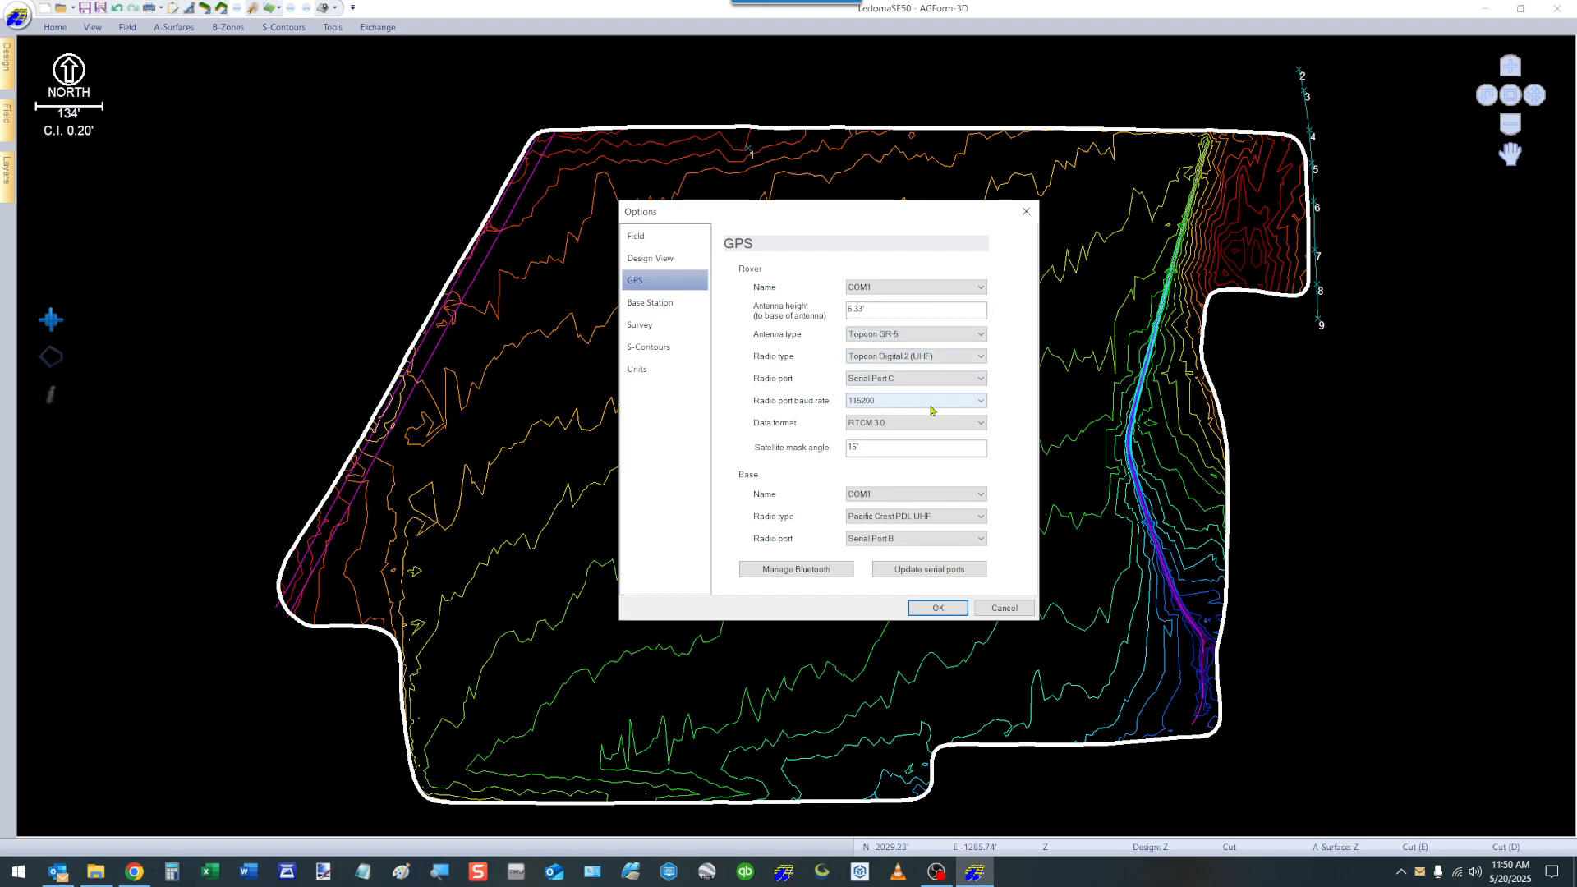
{"action": "left_click", "coordinate": [645, 304]}
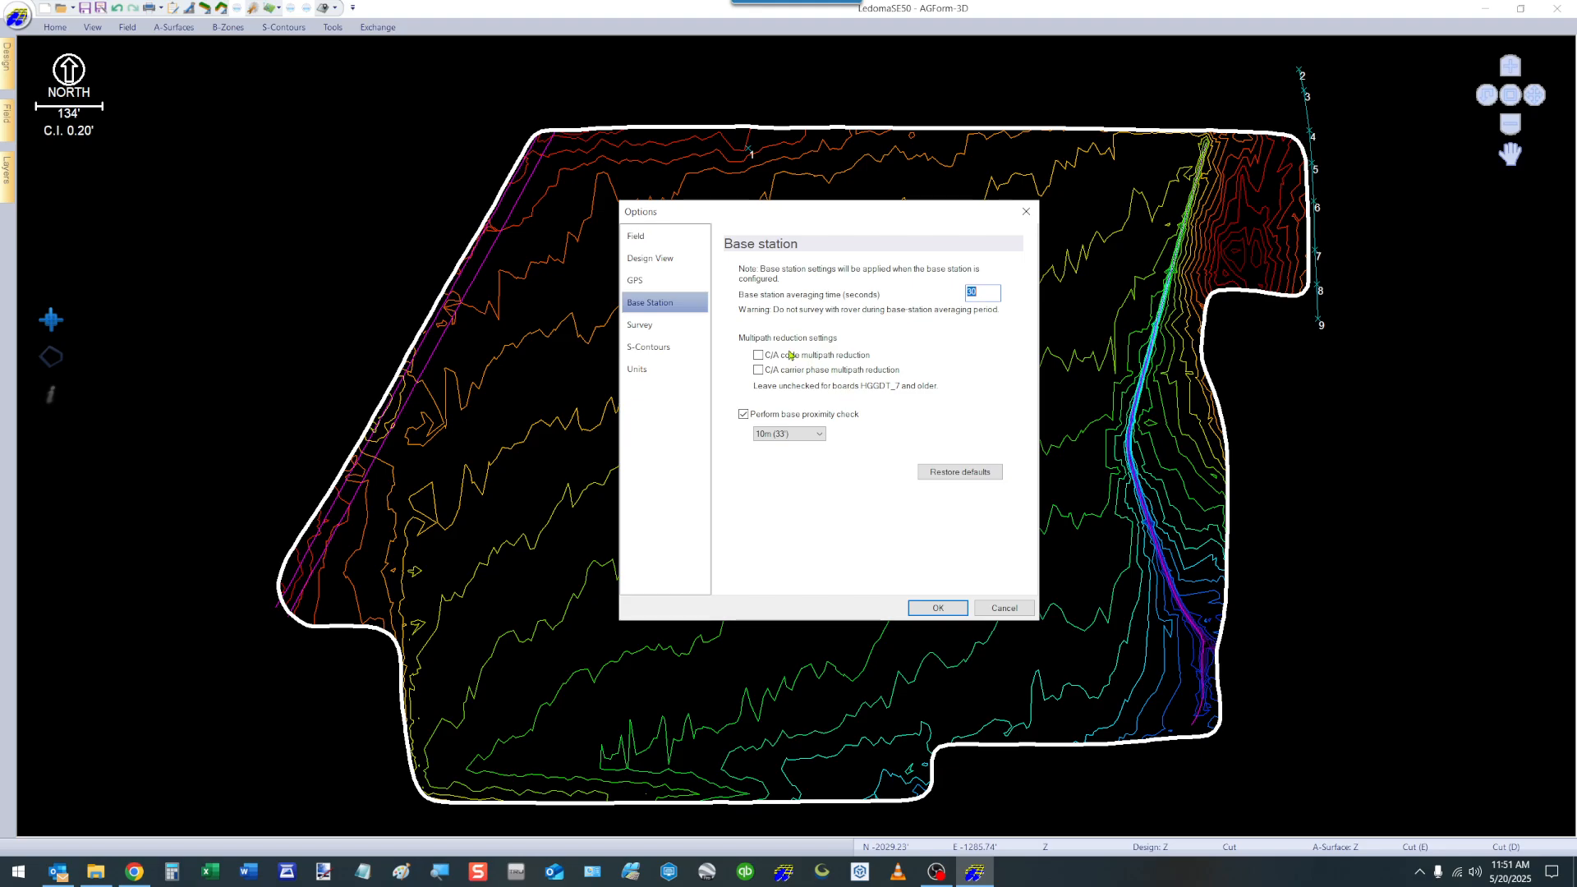
{"action": "left_click", "coordinate": [648, 327]}
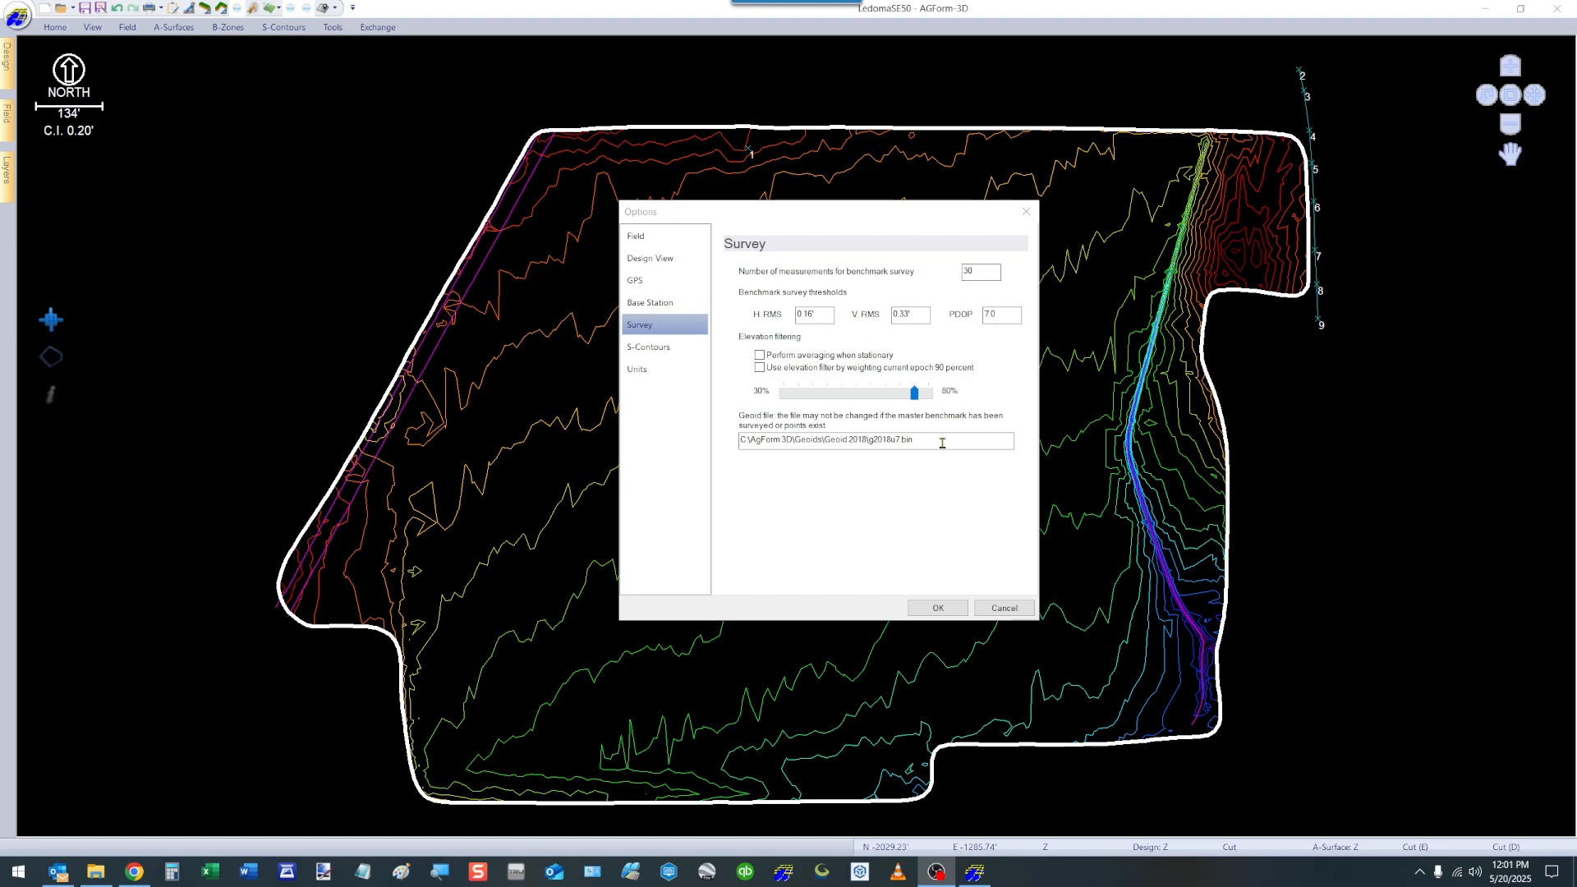
{"action": "left_click", "coordinate": [640, 348]}
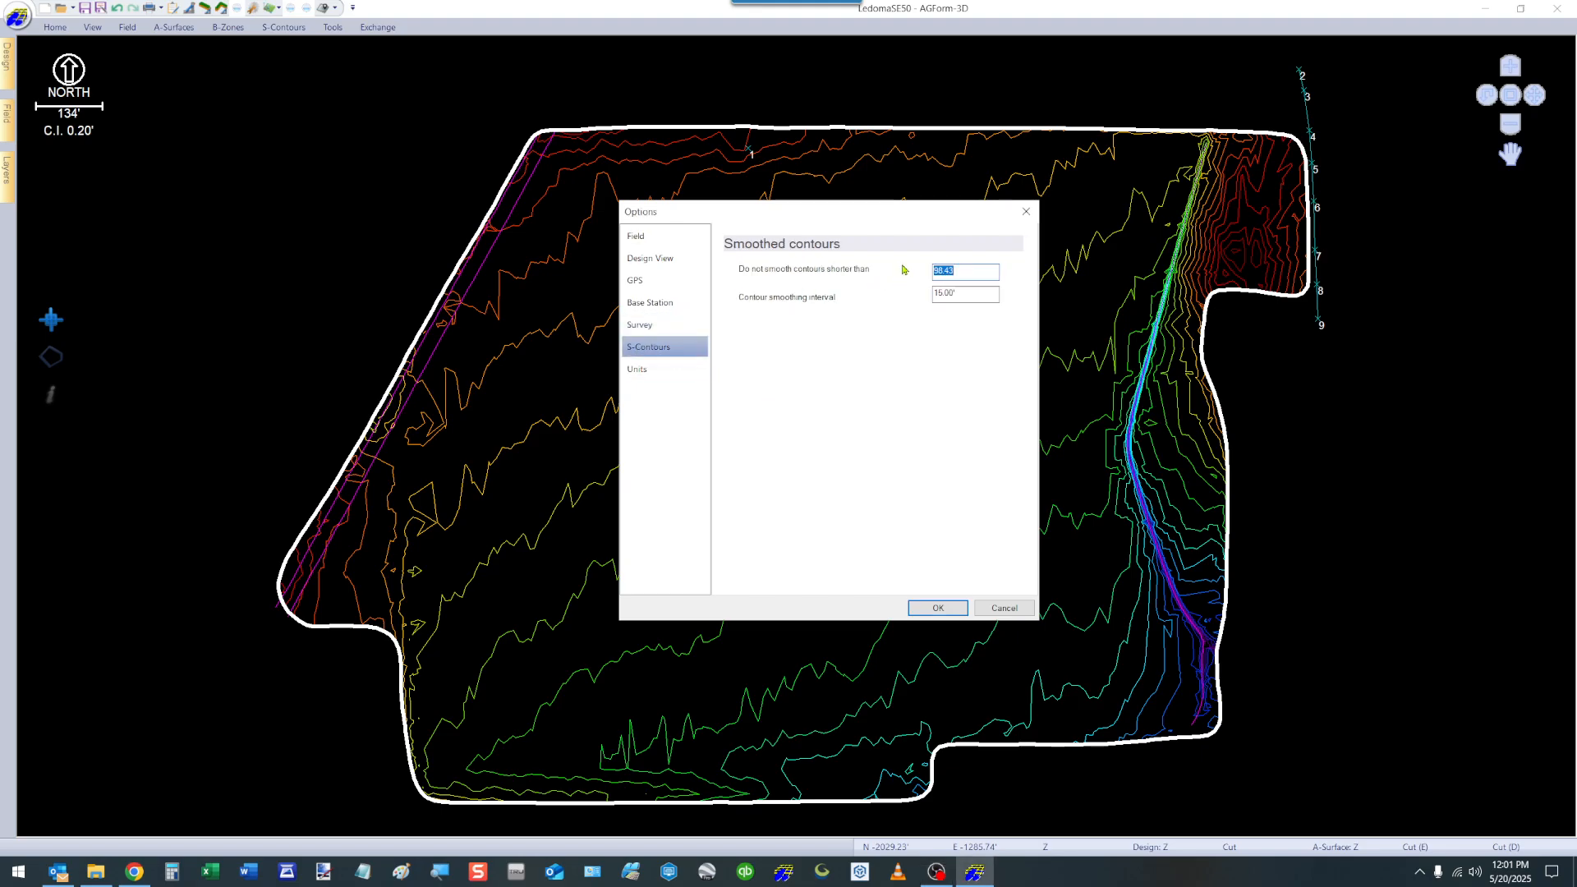
Review the available units for distances, directions, slopes and coordinates, and accept the program options.
{"action": "left_click", "coordinate": [648, 370]}
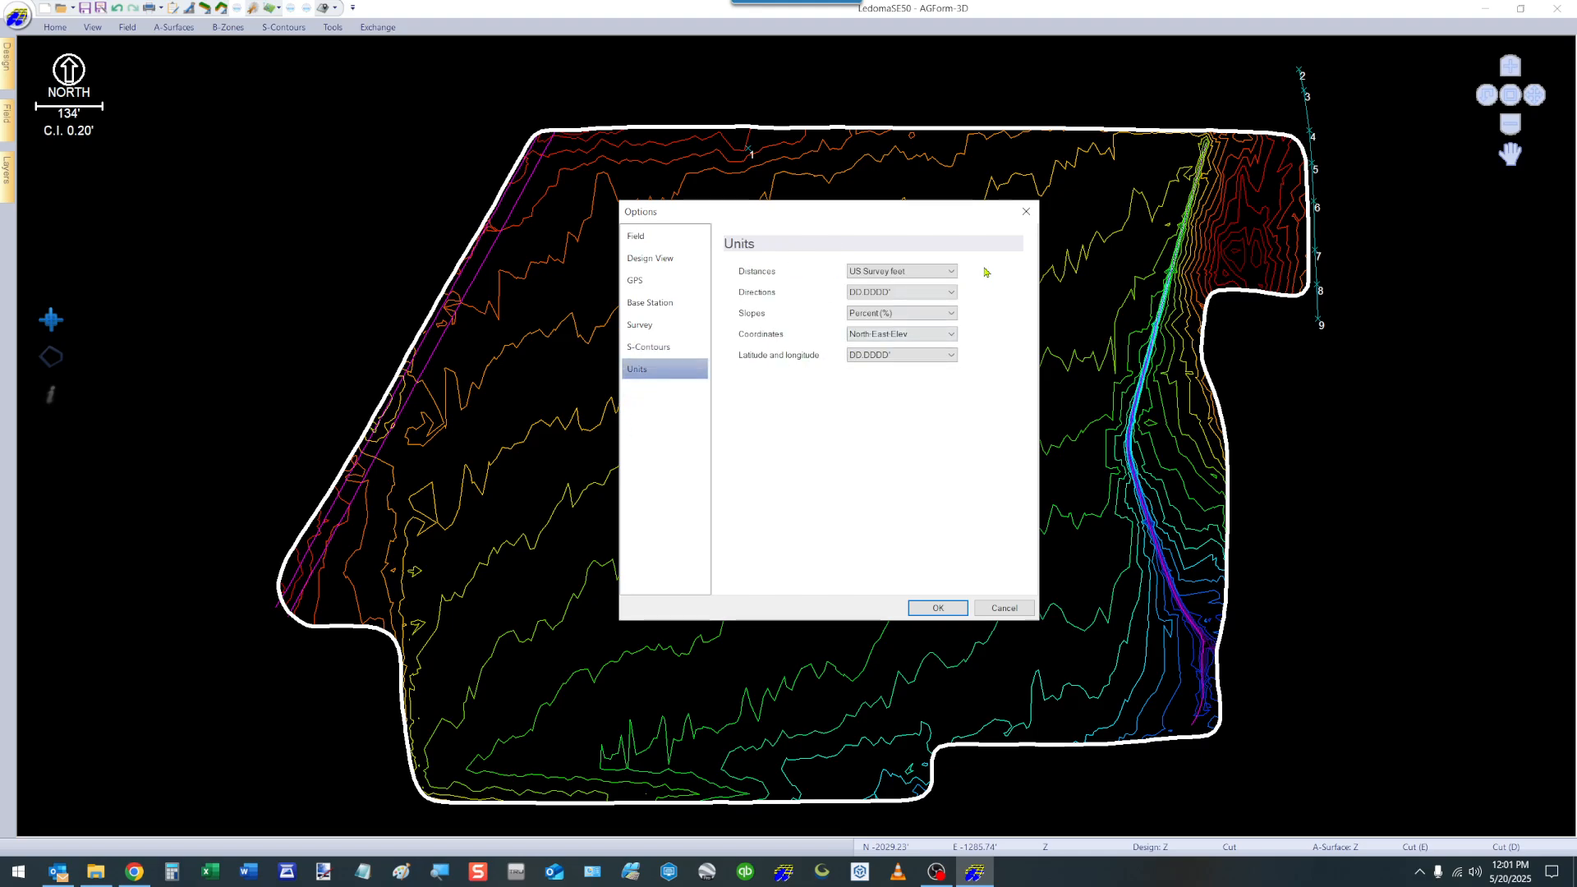
{"action": "left_click", "coordinate": [952, 272]}
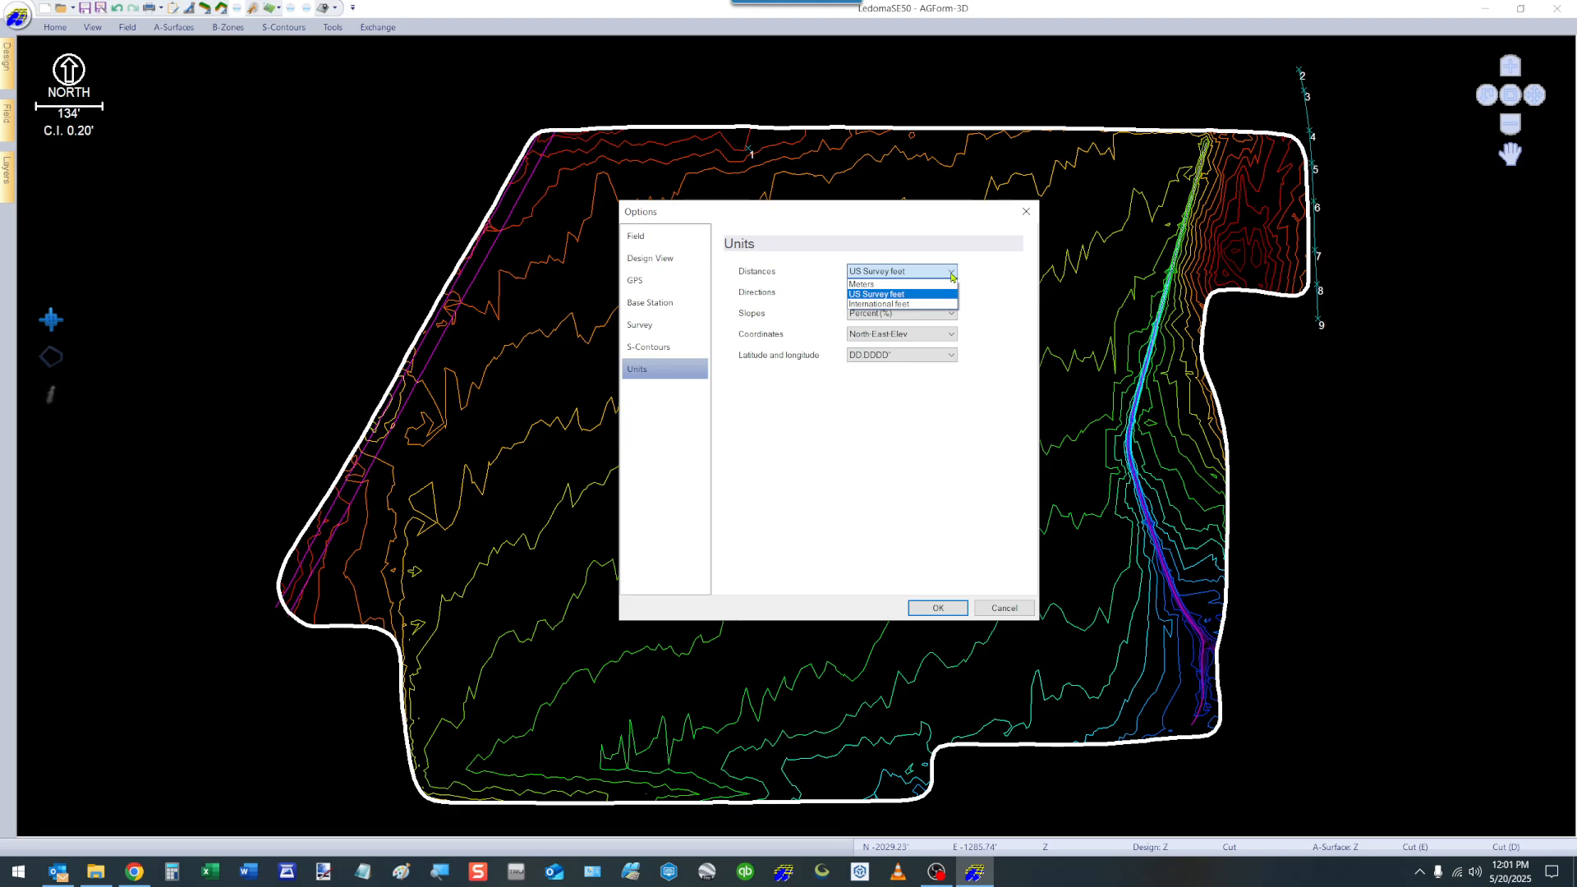
{"action": "left_click", "coordinate": [951, 275]}
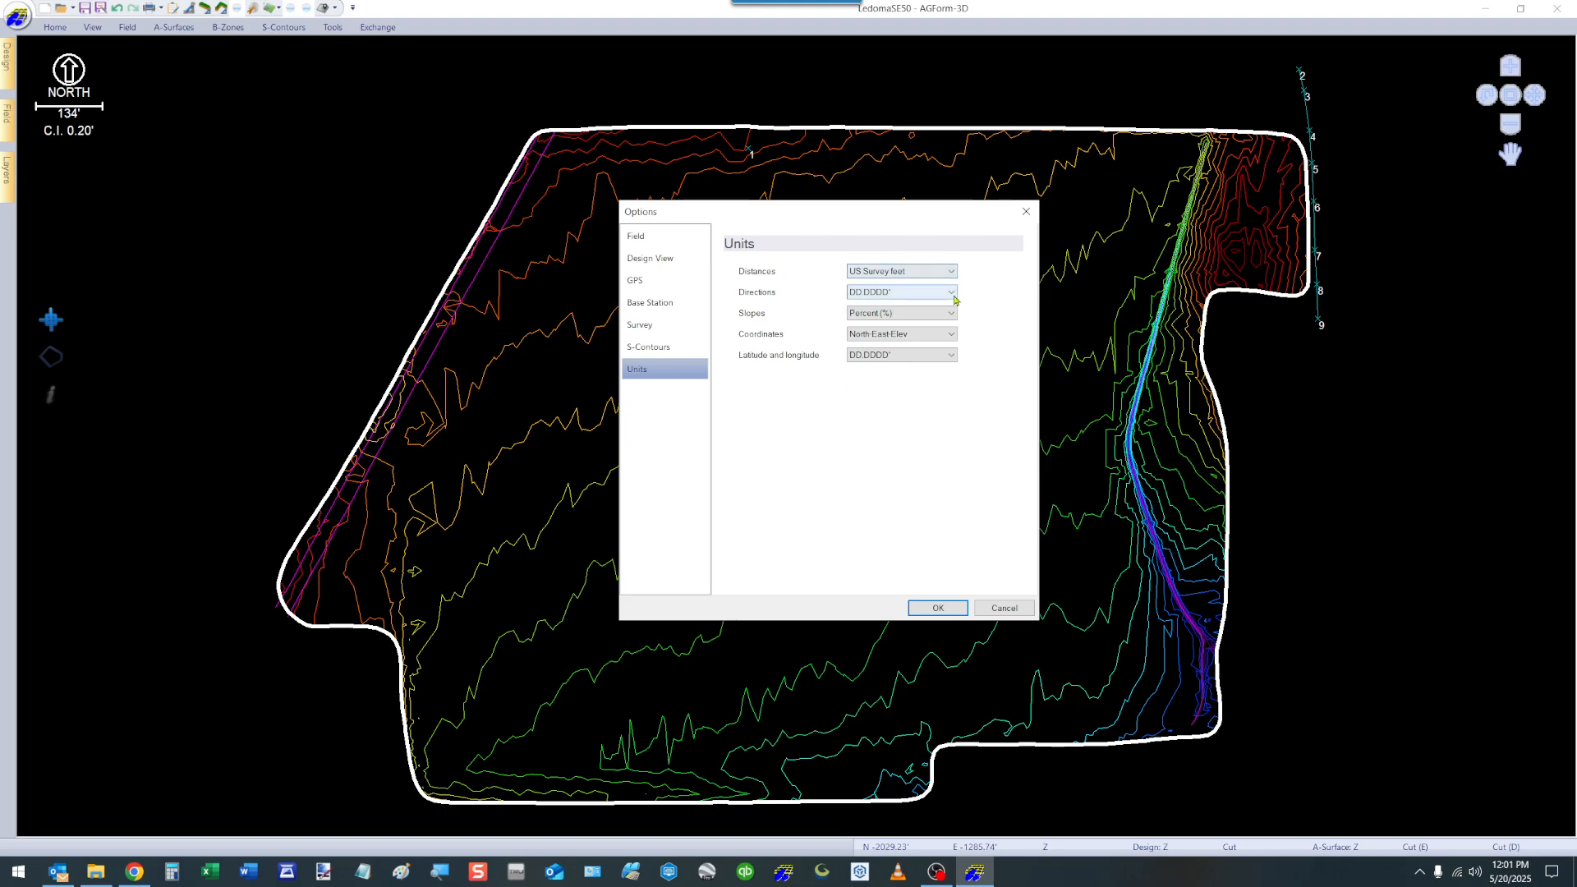
{"action": "left_click", "coordinate": [951, 293]}
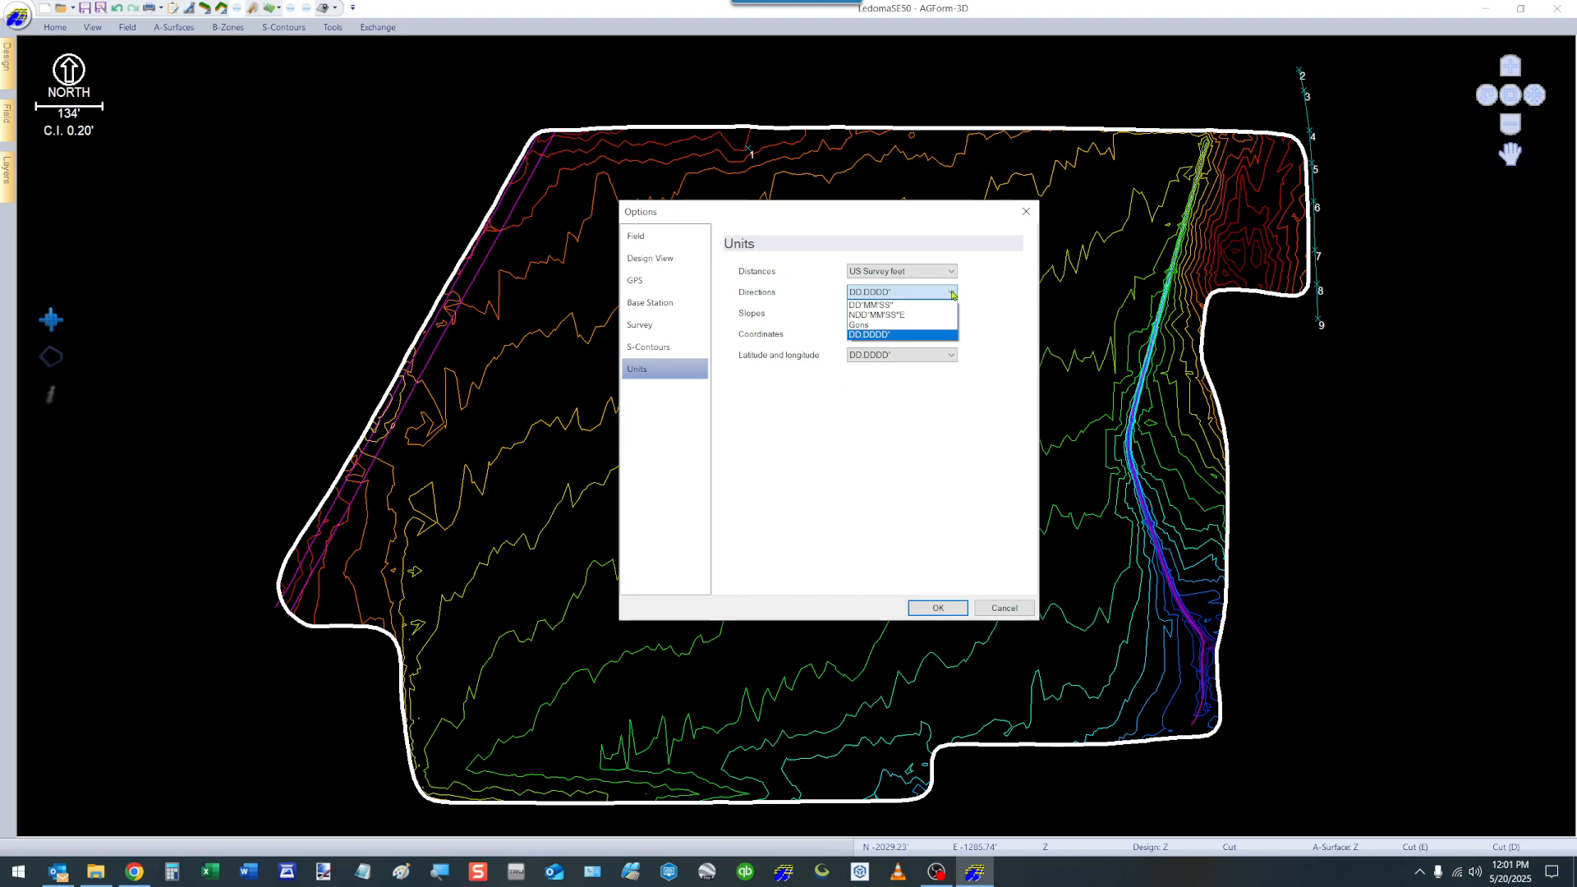
{"action": "left_click", "coordinate": [952, 294]}
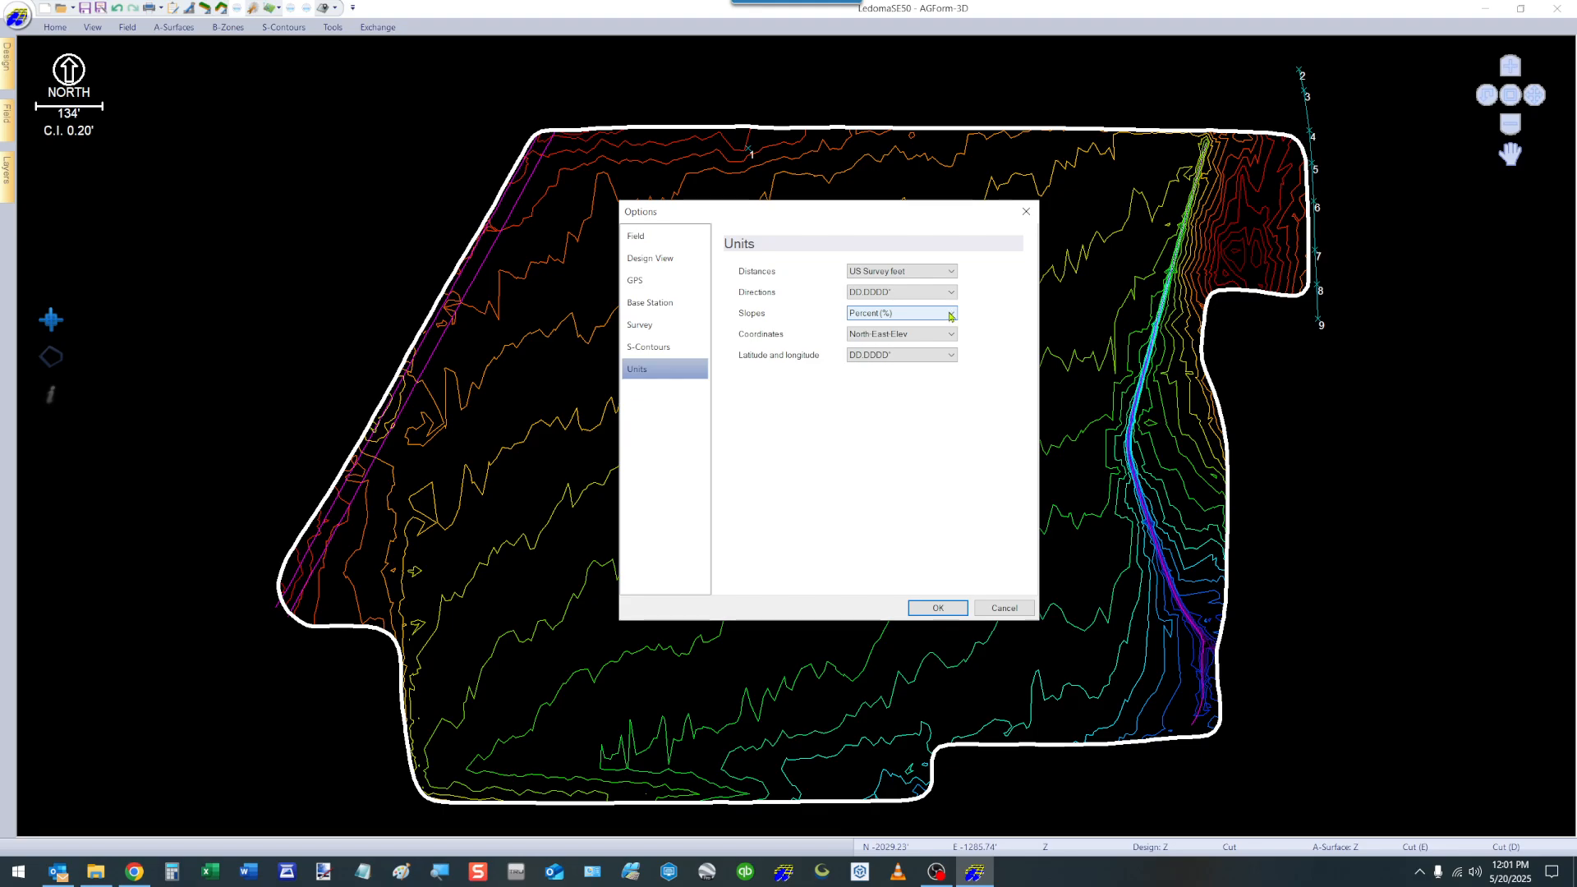
{"action": "left_click", "coordinate": [949, 316]}
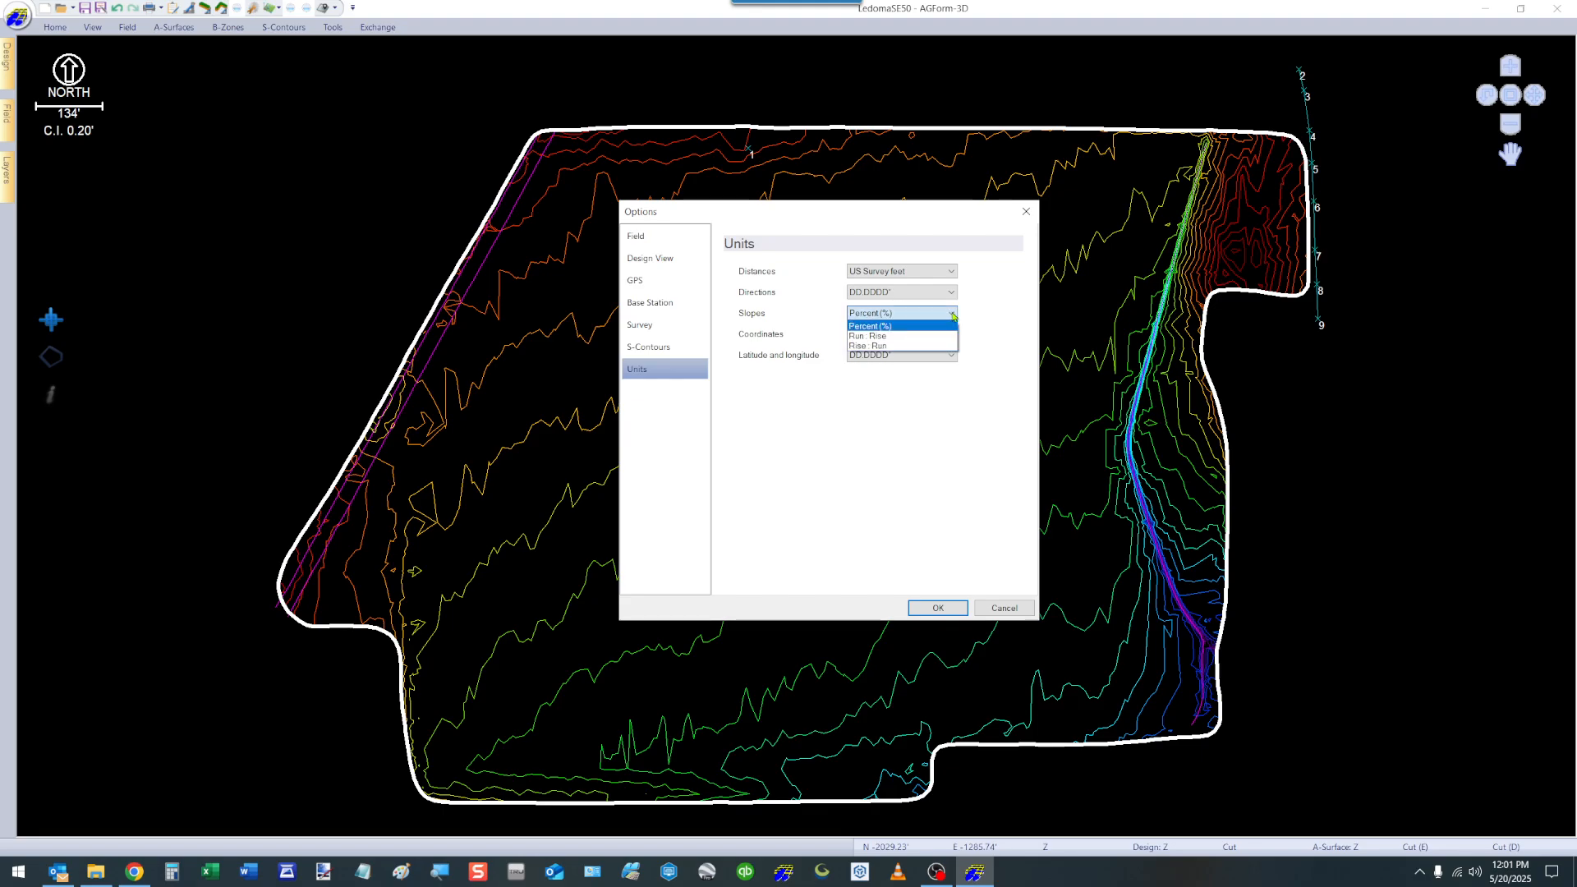
{"action": "left_click", "coordinate": [953, 315]}
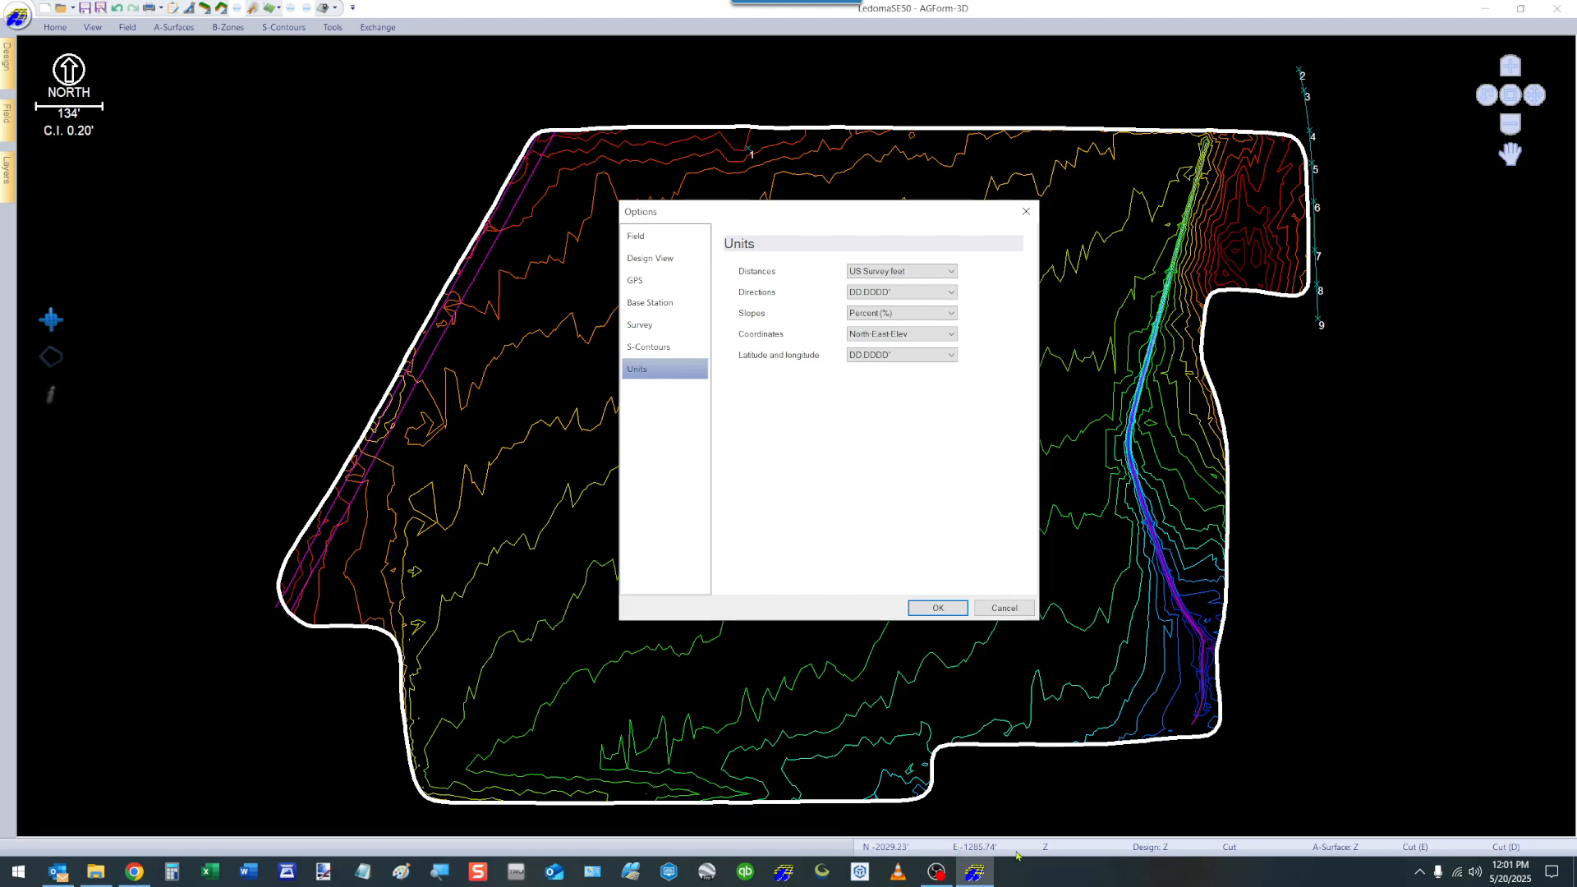
{"action": "left_click", "coordinate": [952, 337]}
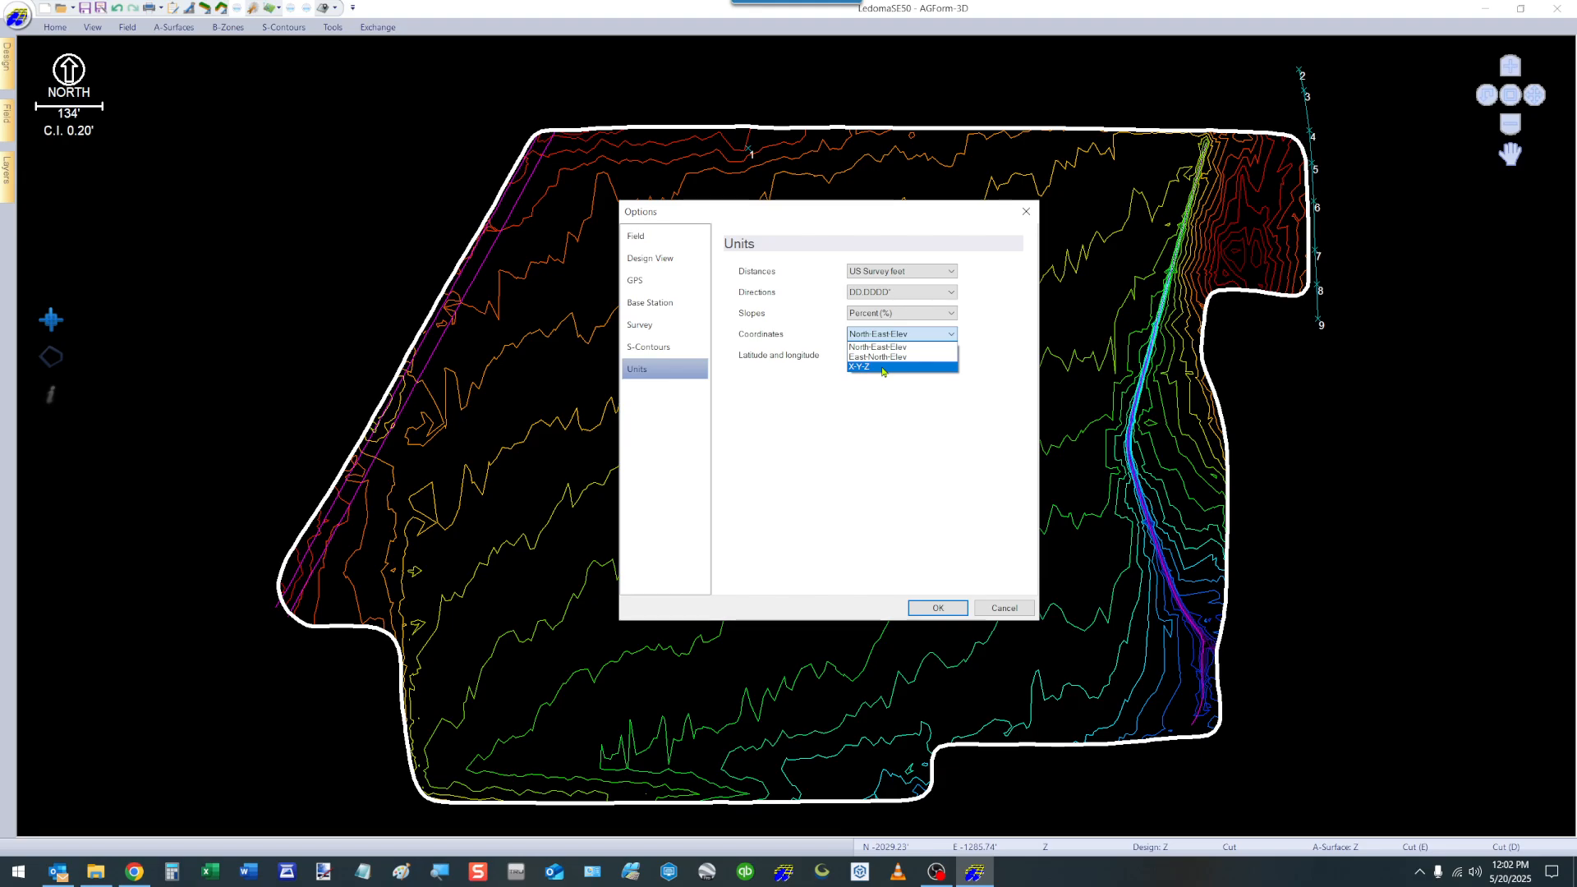
{"action": "left_click", "coordinate": [985, 352]}
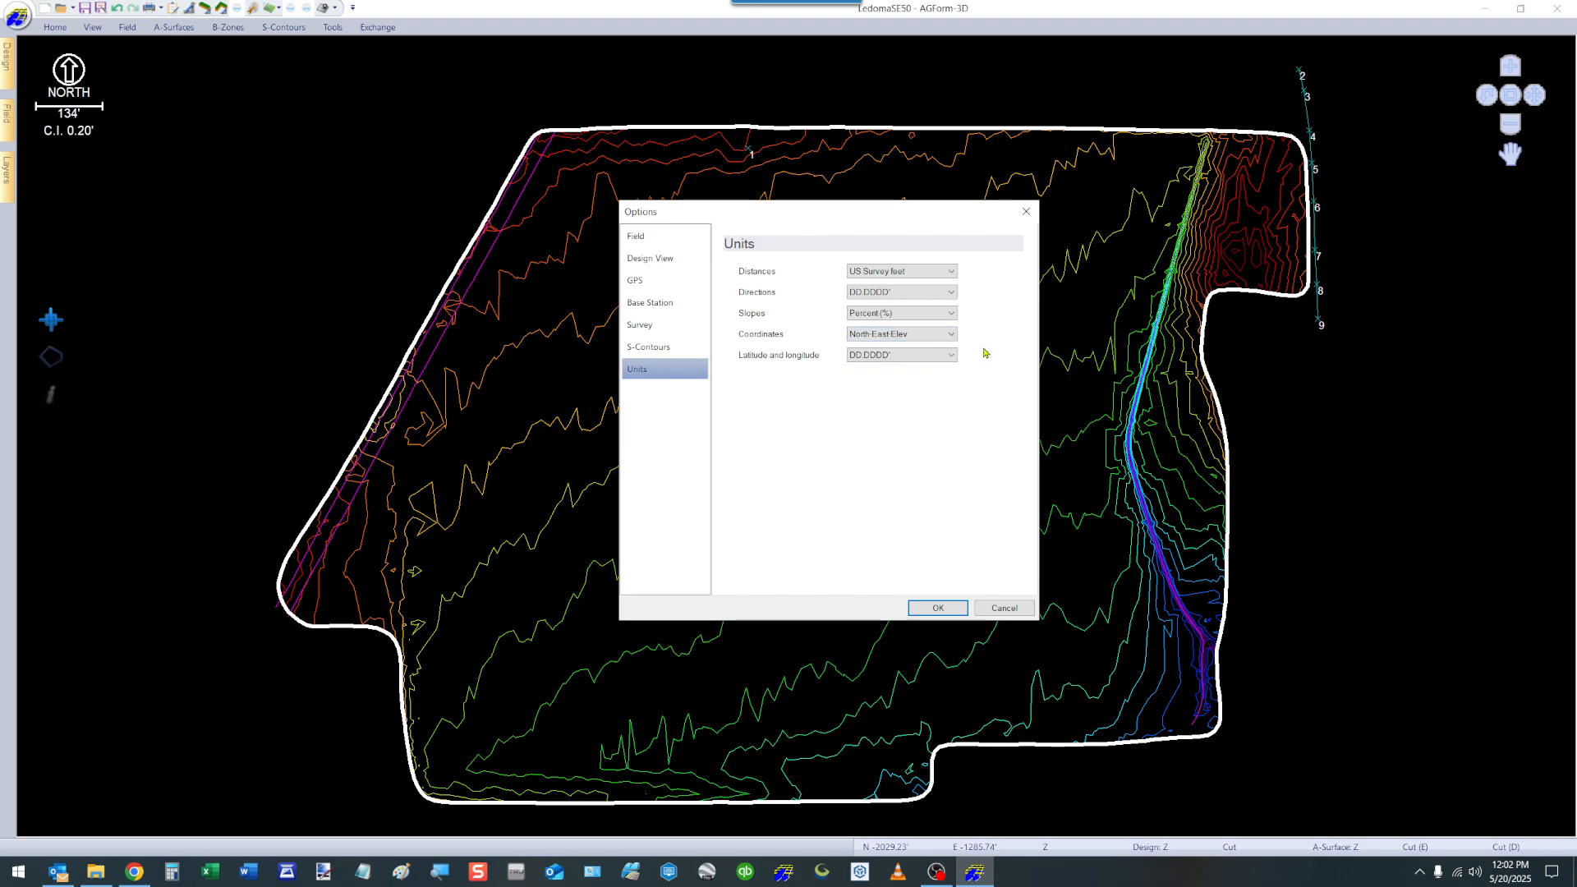
{"action": "left_click", "coordinate": [938, 607]}
Turn on Survey Mode to bring up the receiver, survey type and navigation commands.
{"action": "left_click", "coordinate": [55, 28]}
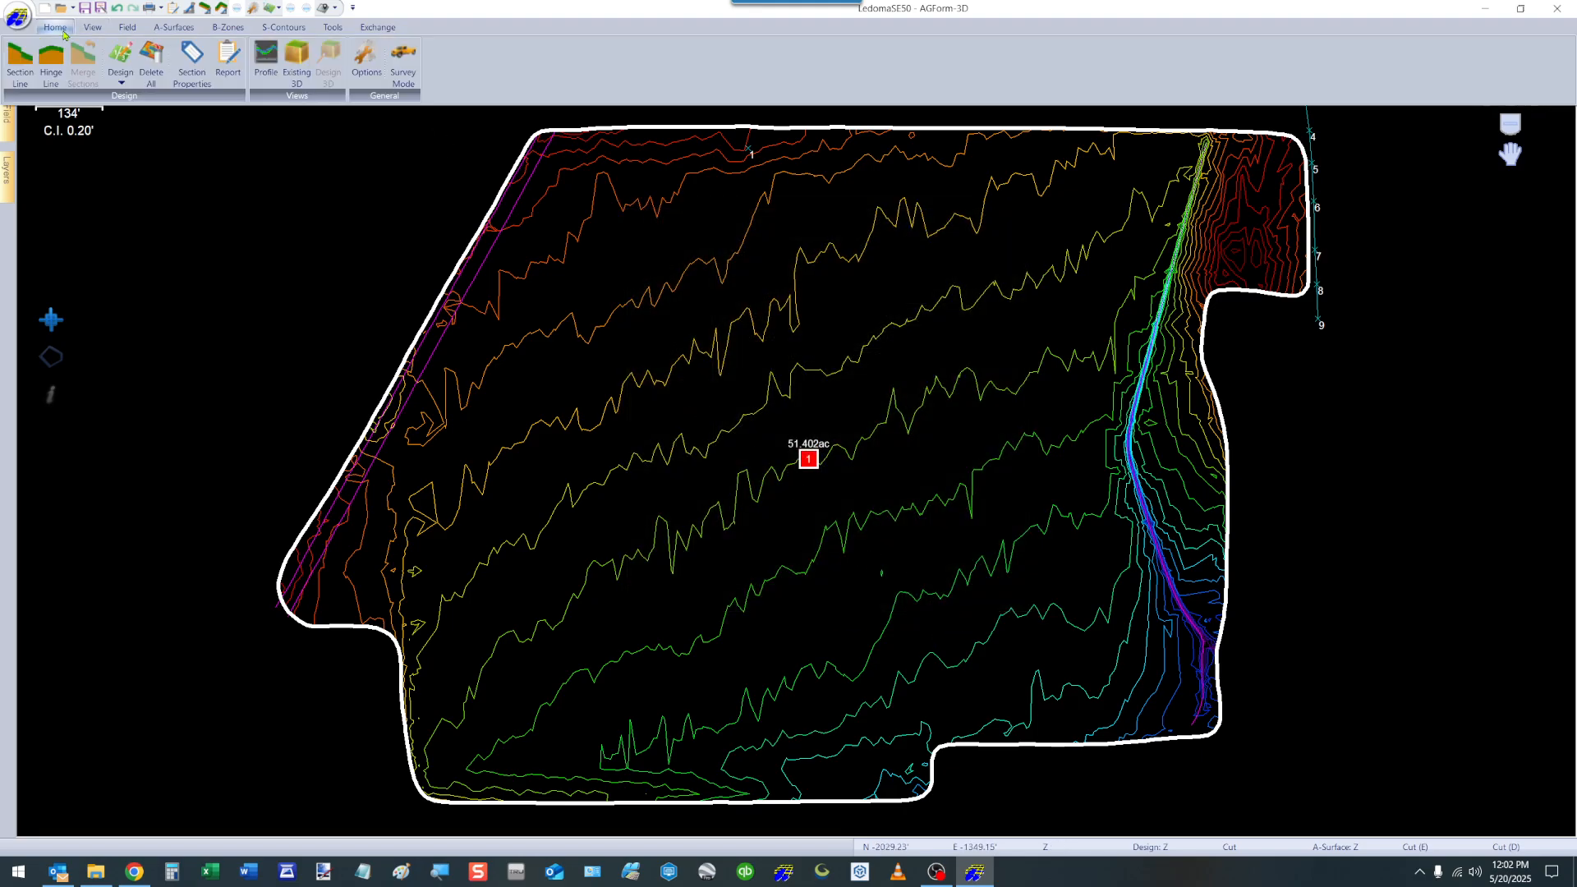
{"action": "left_click", "coordinate": [405, 64]}
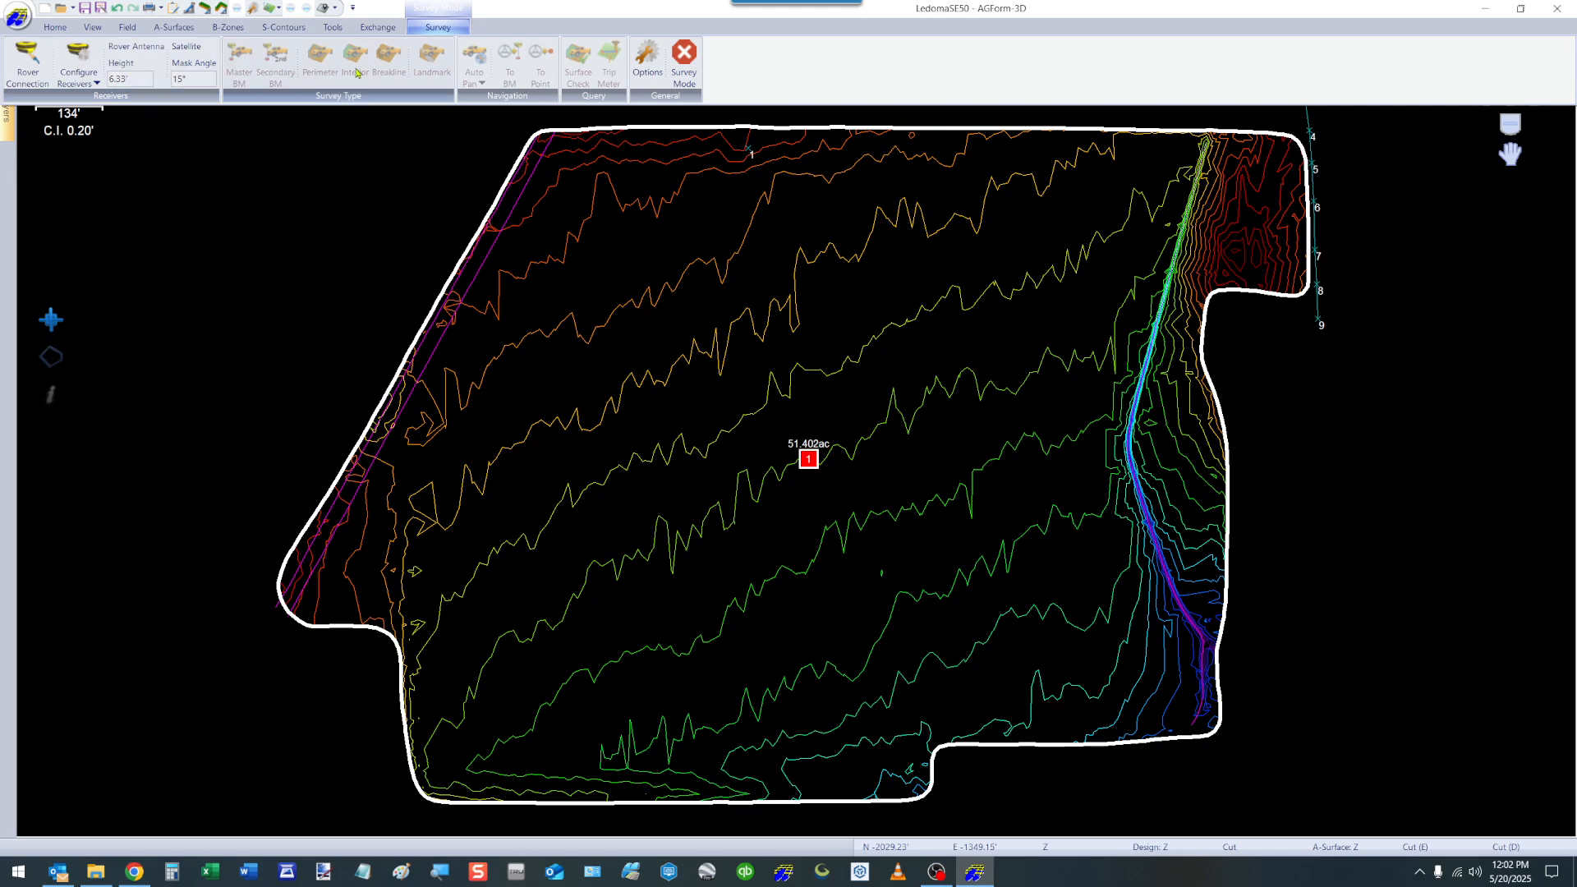
Review the commands that show or hide the Field, Design, A-Surface and Layers panes, and look through the Layers pane.
{"action": "left_click", "coordinate": [92, 30]}
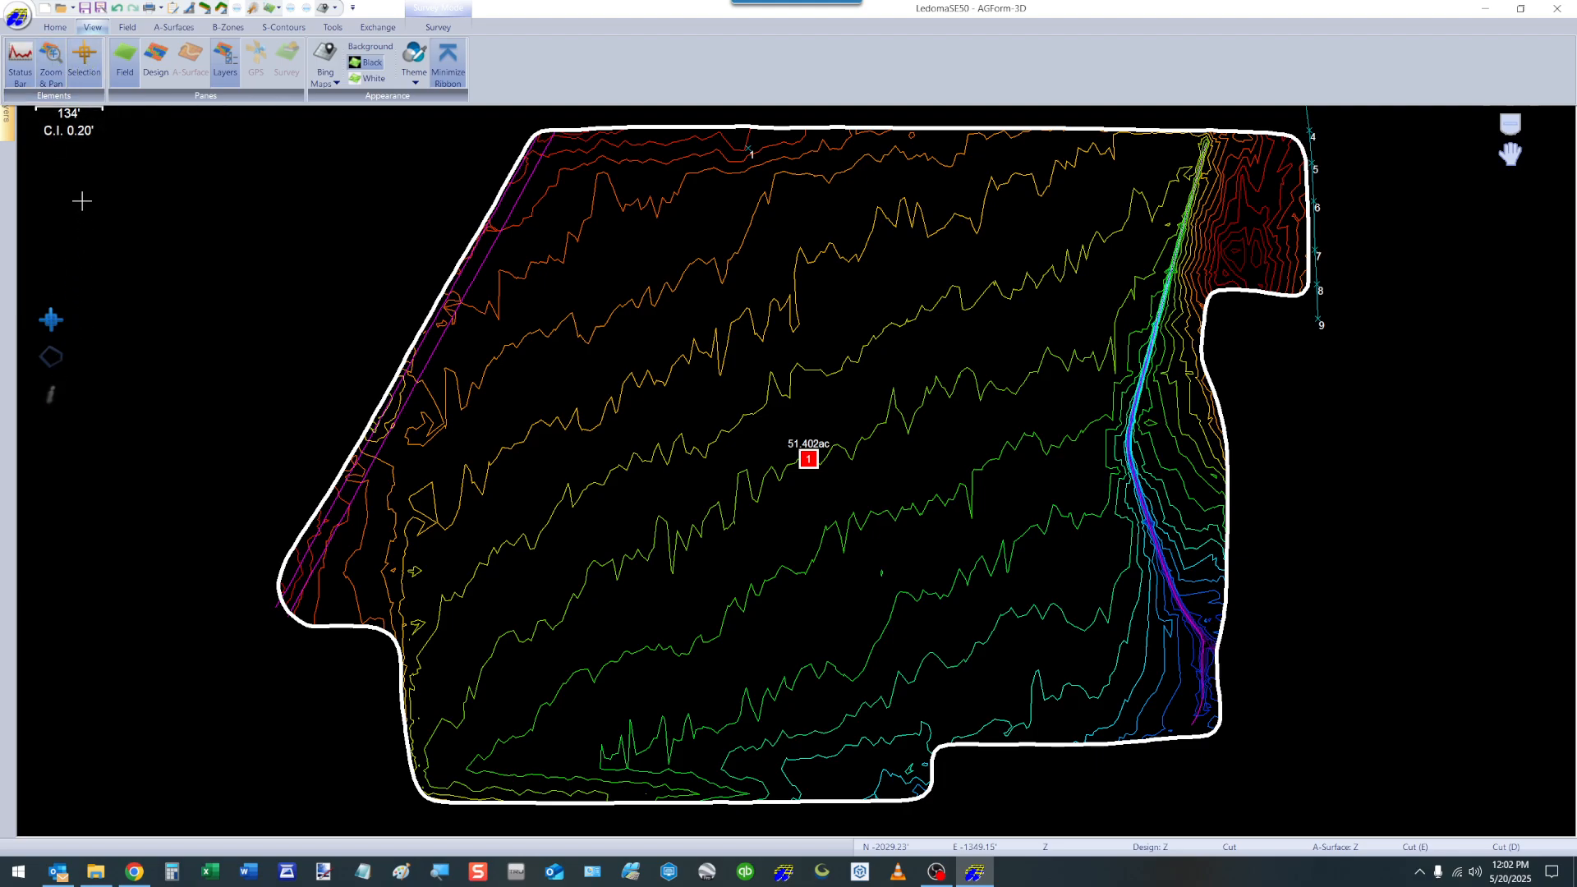
{"action": "left_click", "coordinate": [126, 72]}
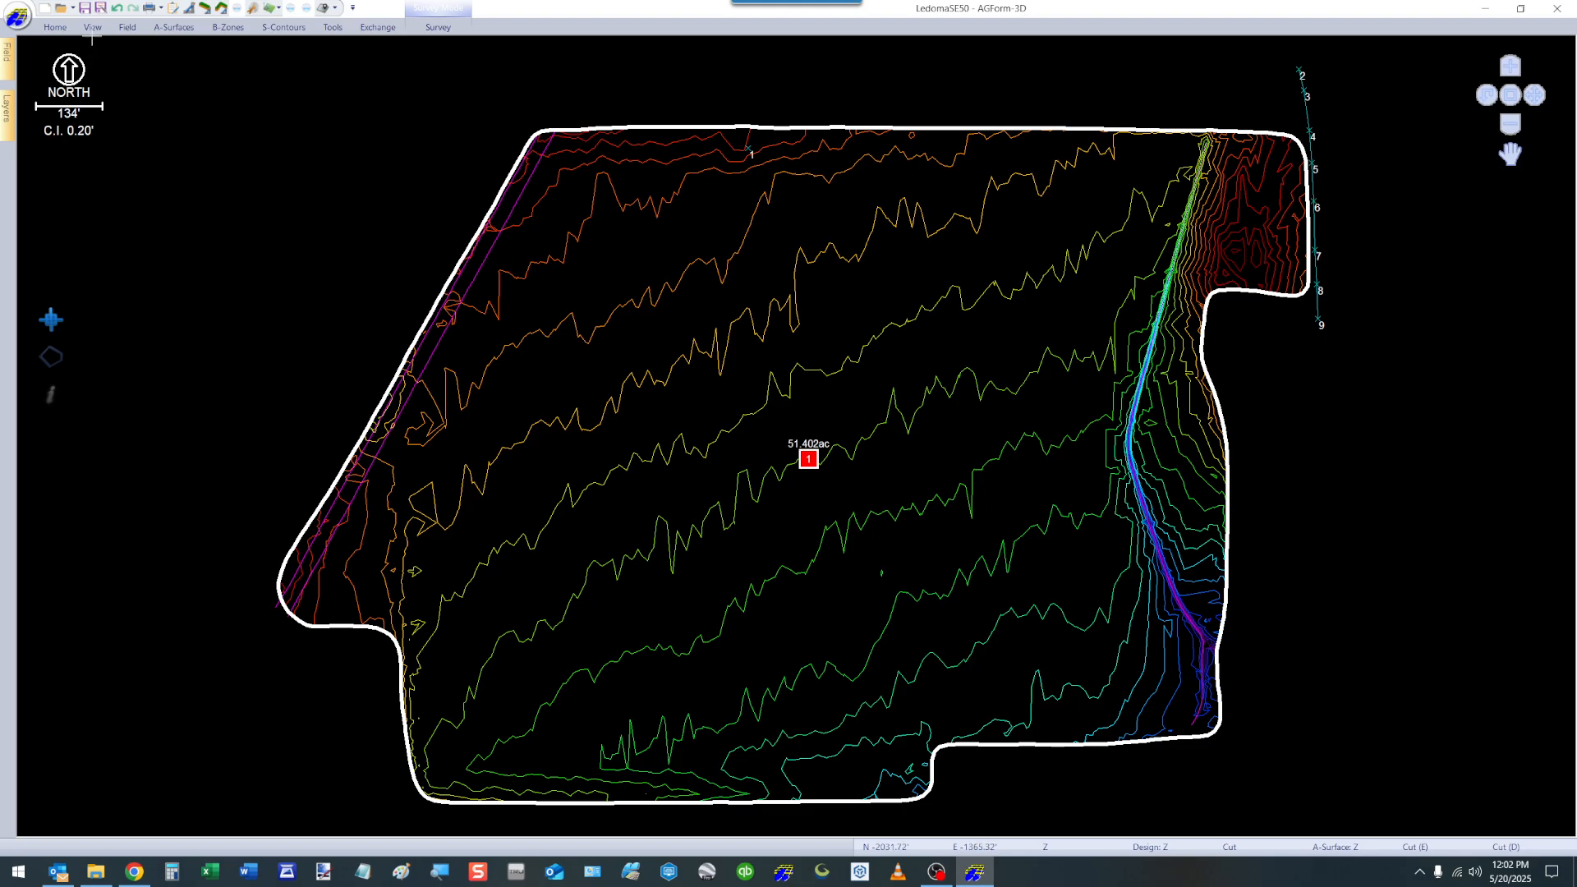
{"action": "left_click", "coordinate": [93, 29]}
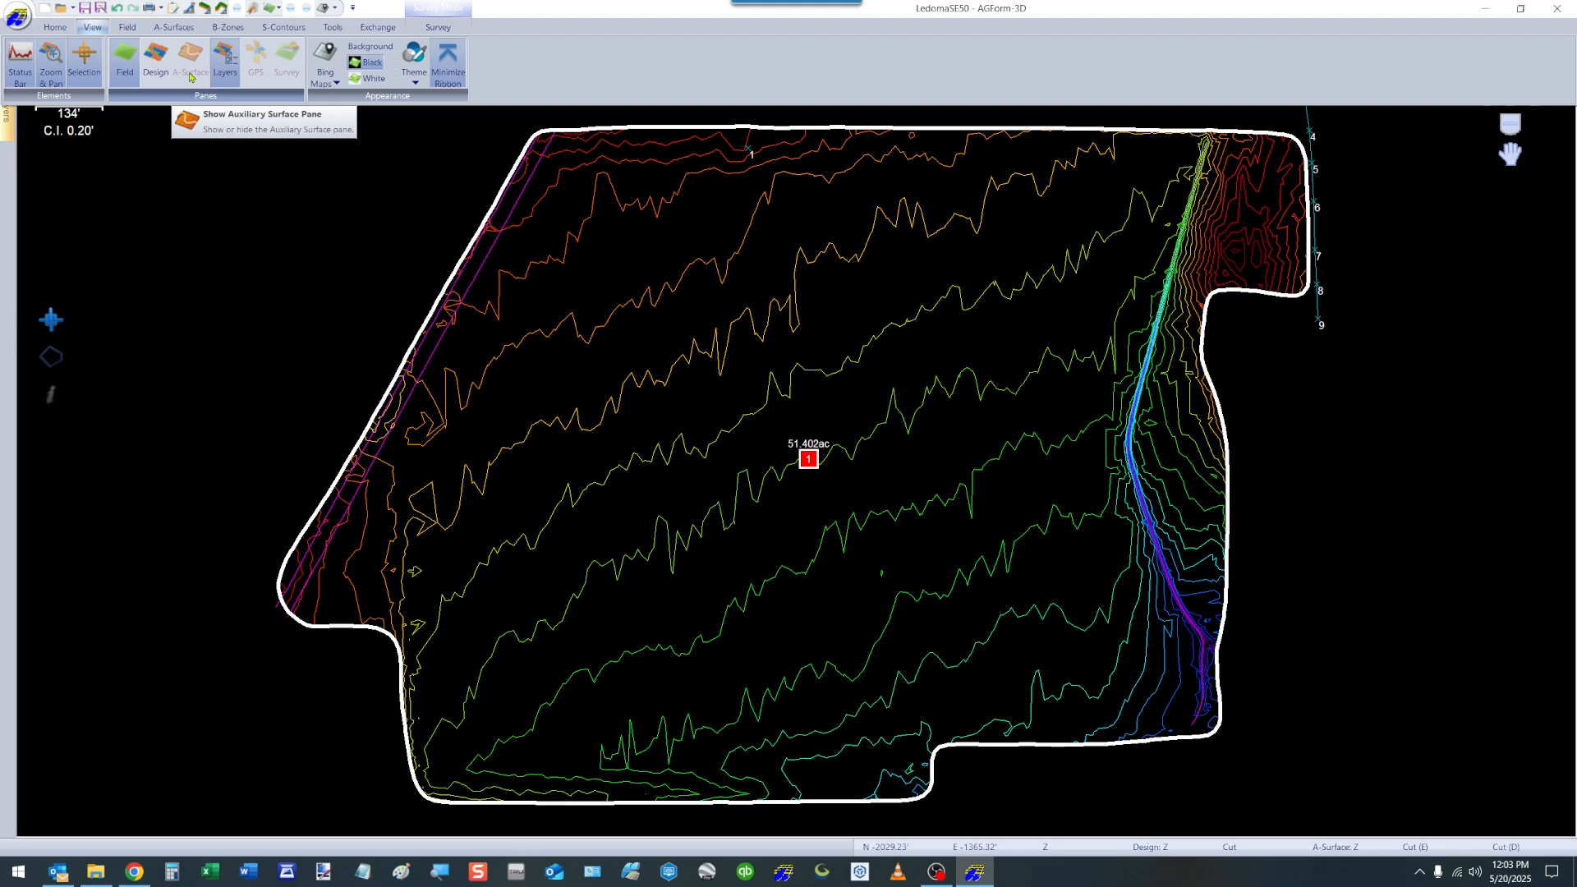
{"action": "left_click", "coordinate": [206, 169]}
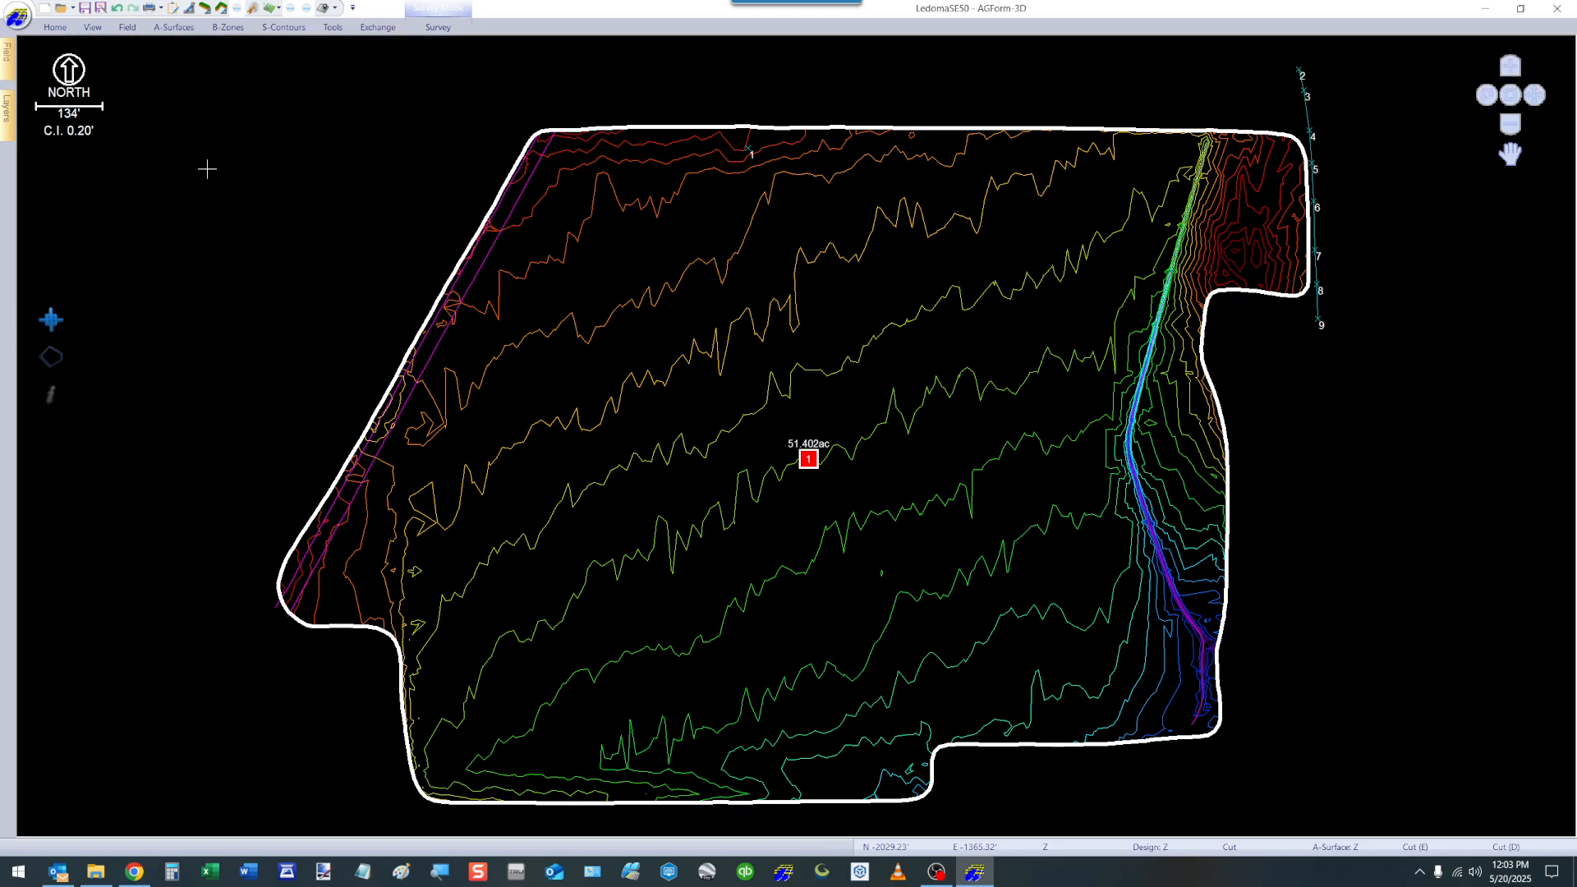
{"action": "left_click", "coordinate": [8, 109]}
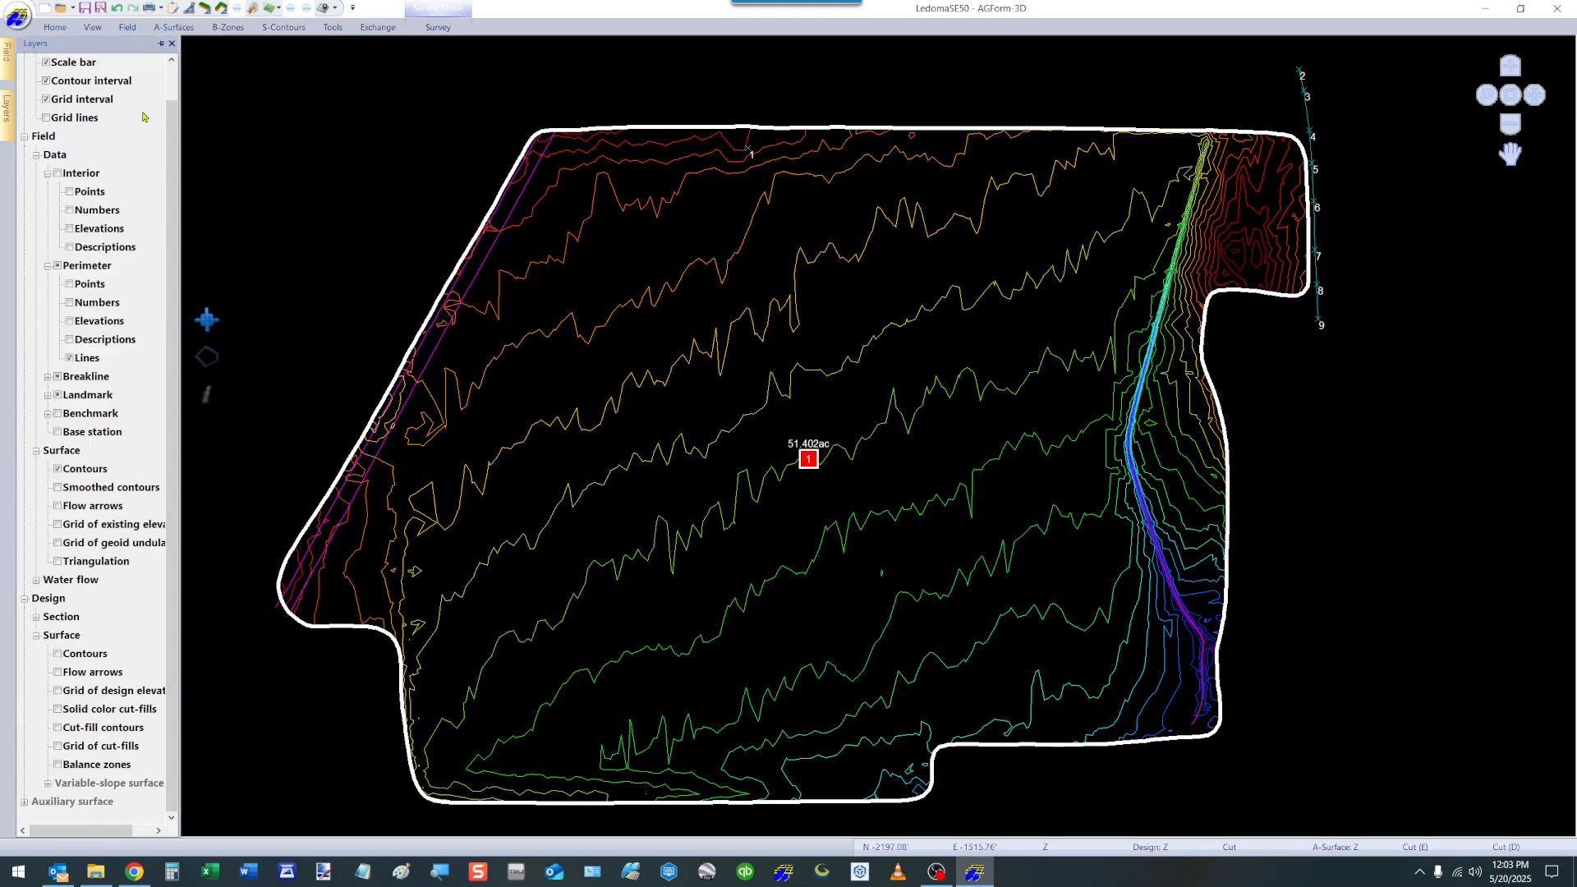
Show Bing Maps imagery as the background of the design view, and turn it off again.
{"action": "left_click", "coordinate": [92, 27]}
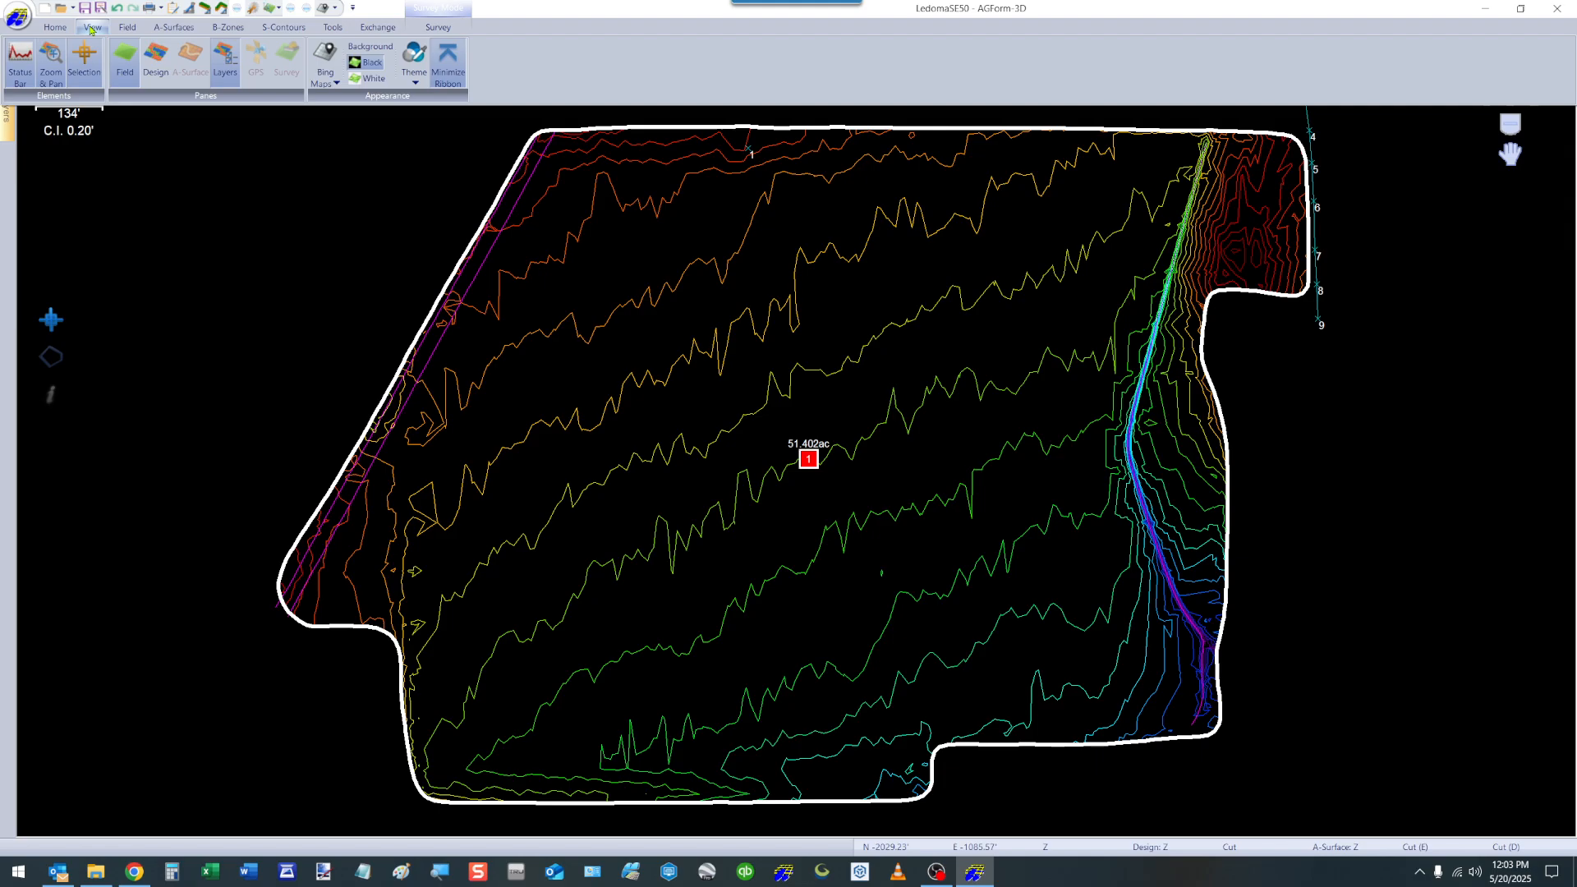
{"action": "left_click", "coordinate": [325, 58]}
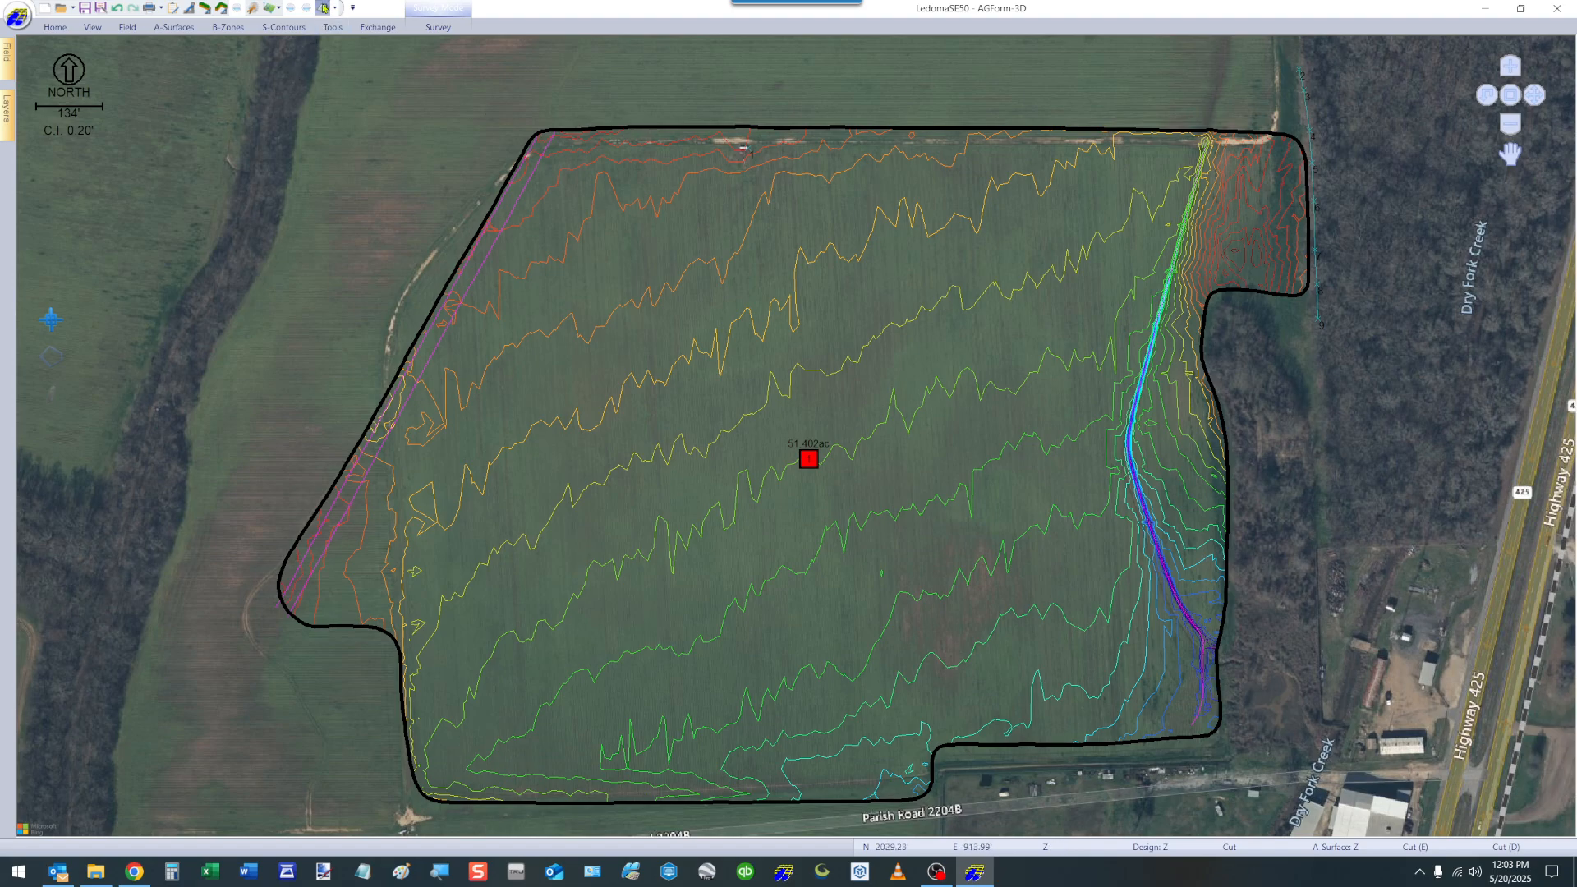
{"action": "left_click", "coordinate": [93, 28]}
{"action": "left_click", "coordinate": [323, 61]}
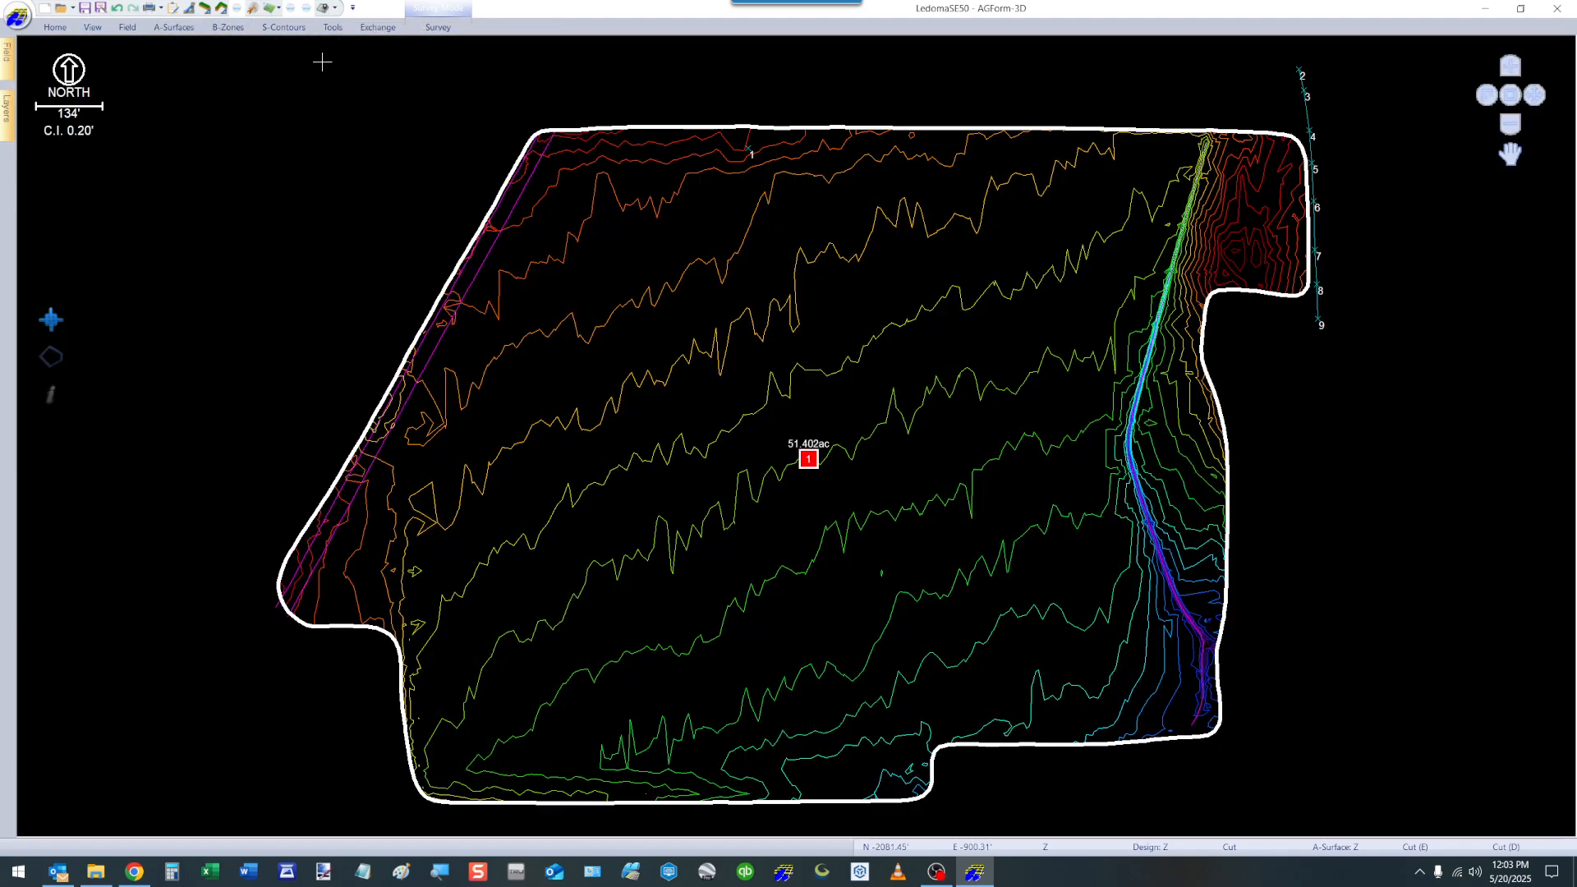
Switch the design view's background to white, and restore the black background.
{"action": "left_click", "coordinate": [55, 27]}
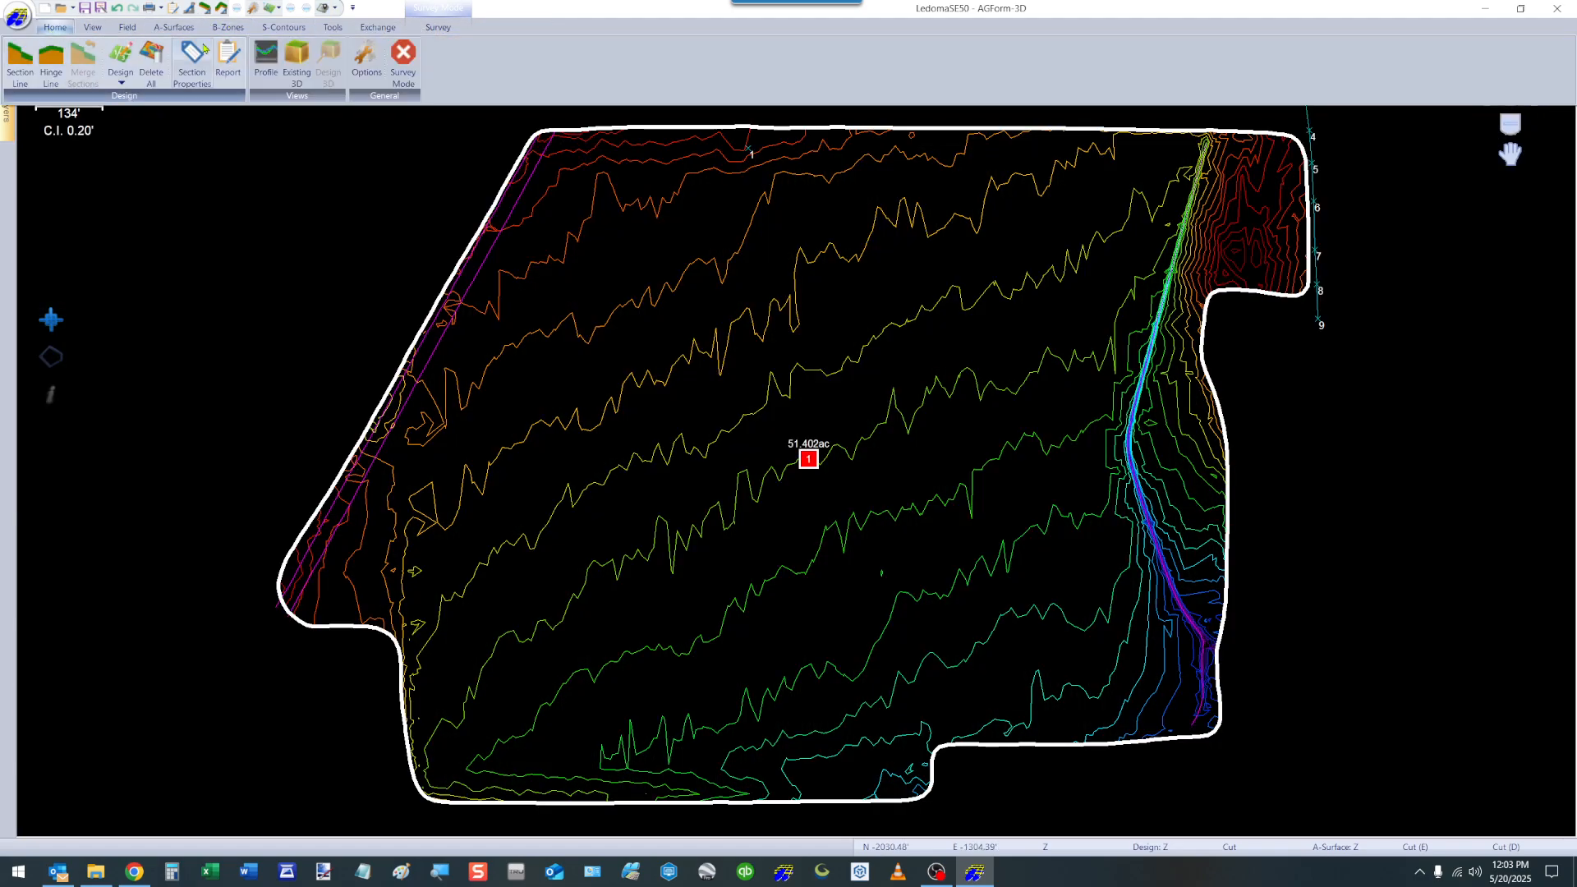
{"action": "left_click", "coordinate": [93, 27]}
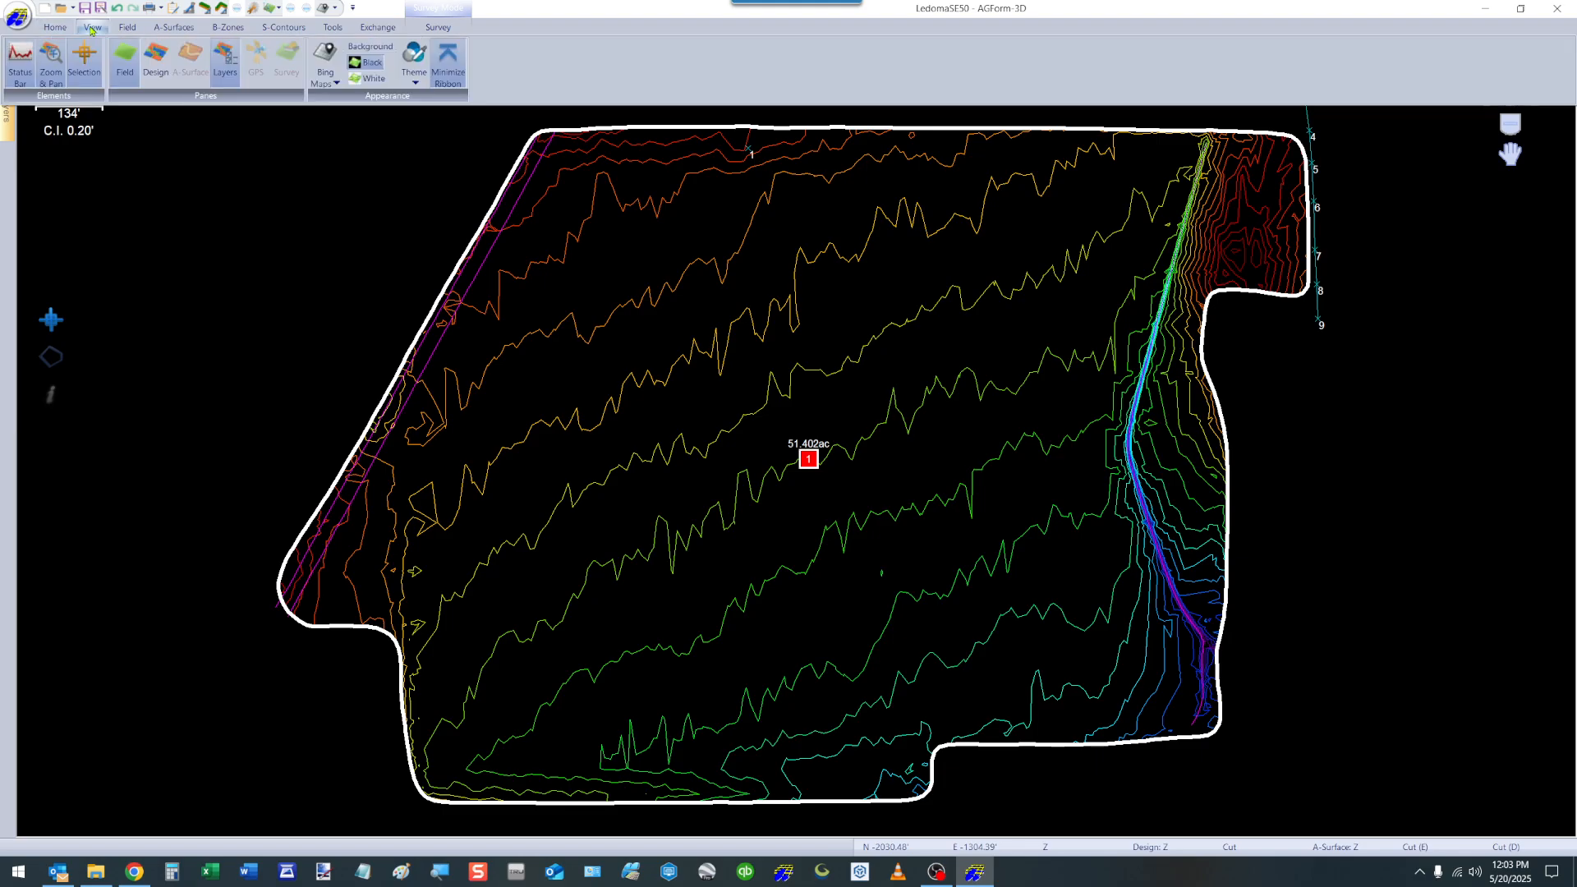
{"action": "left_click", "coordinate": [374, 80]}
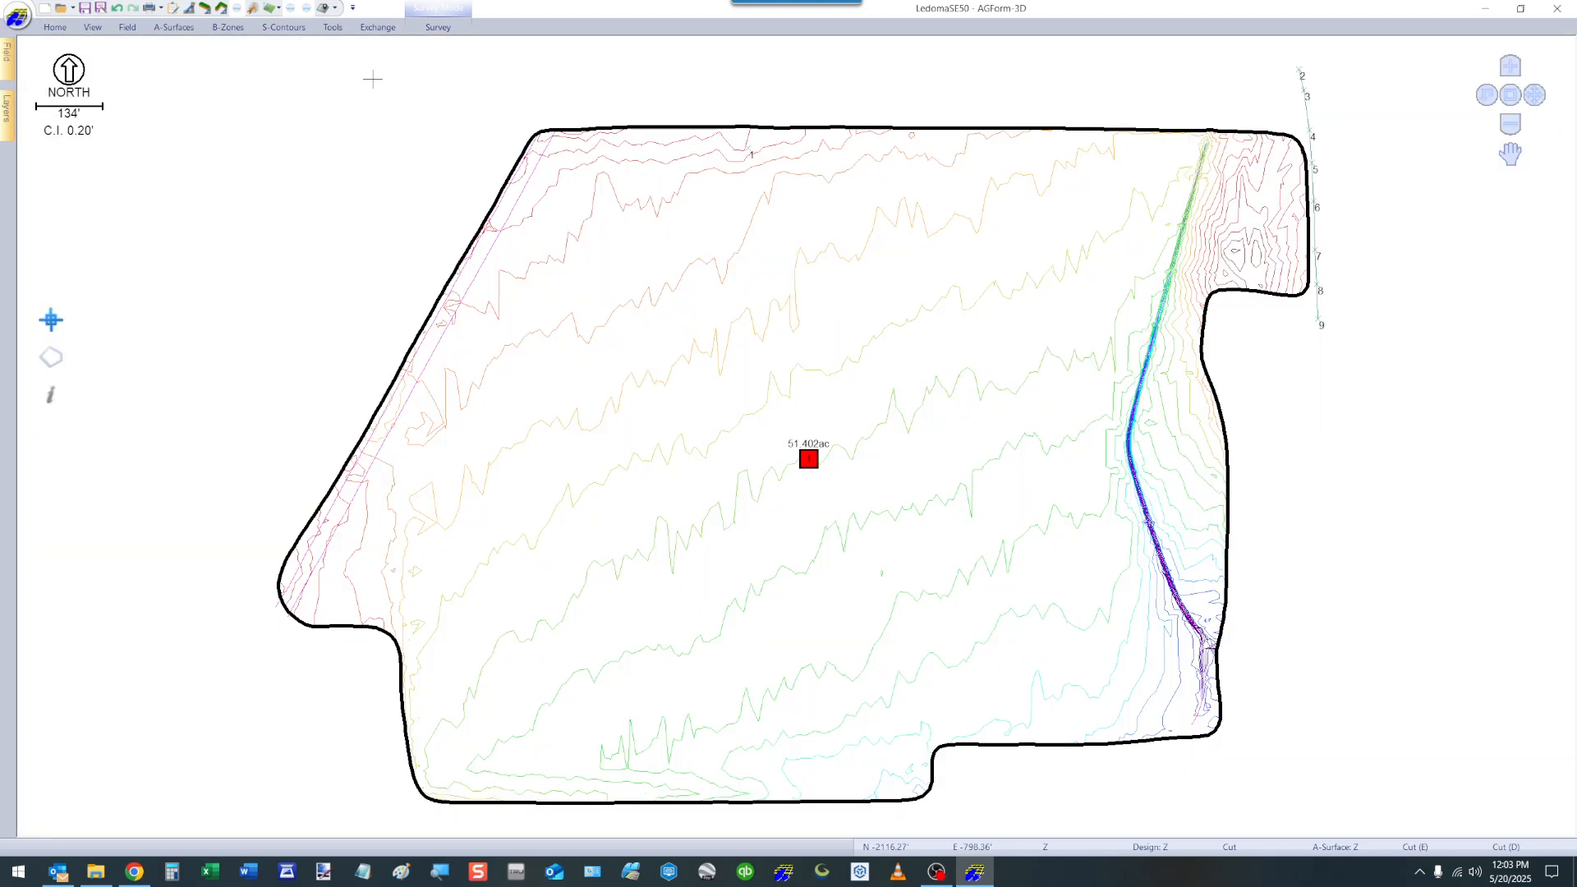
{"action": "left_click", "coordinate": [93, 27]}
{"action": "left_click", "coordinate": [376, 66]}
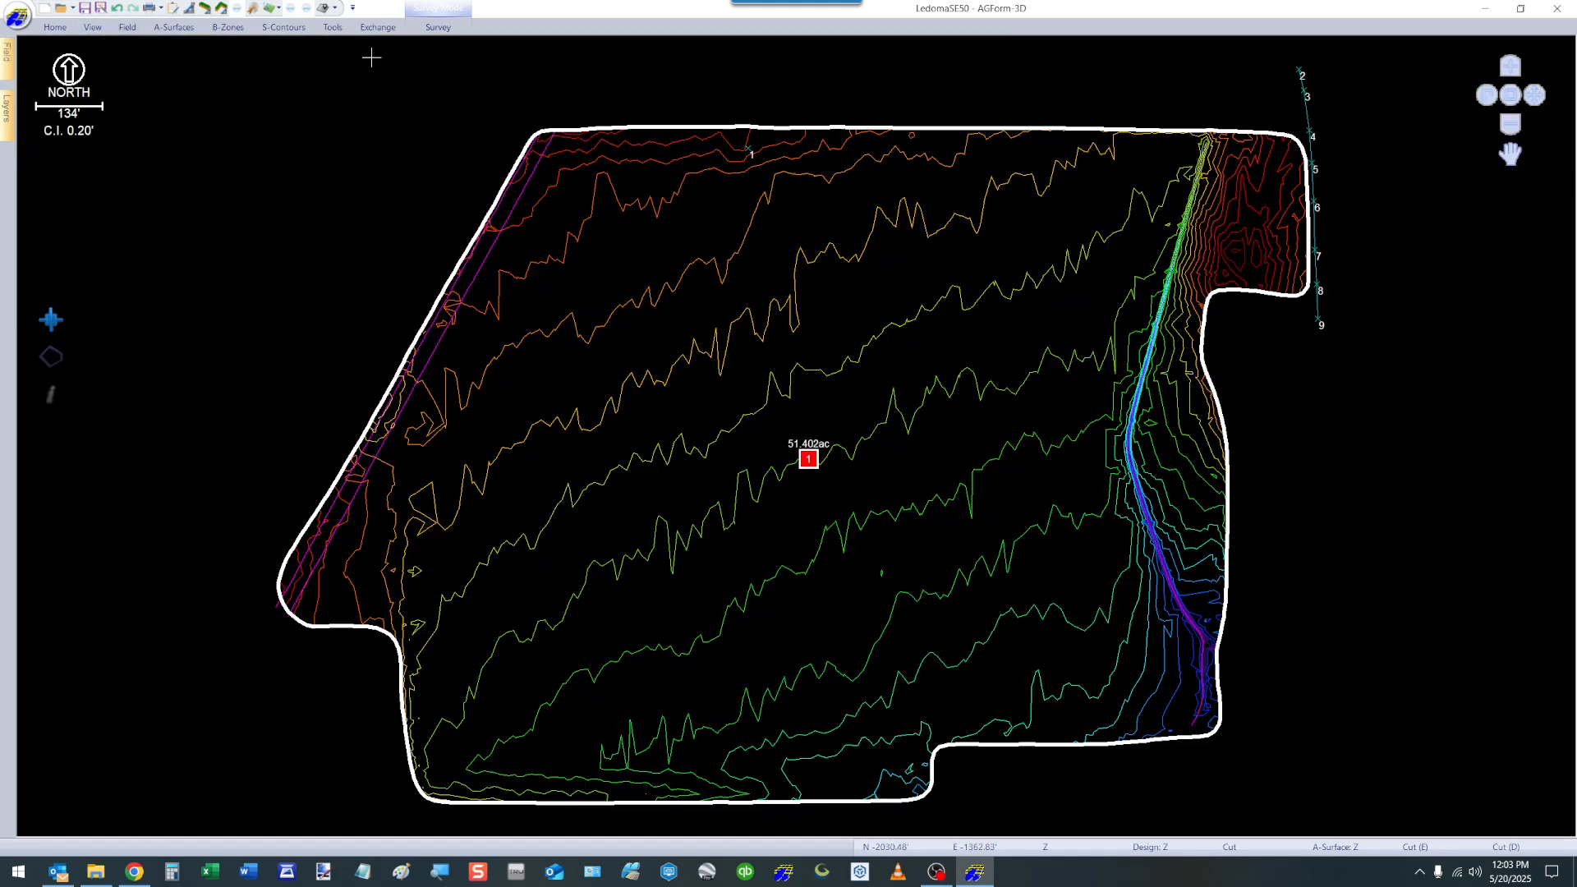
Keep the ribbon permanently expanded, and minimize it again.
{"action": "left_click", "coordinate": [91, 28]}
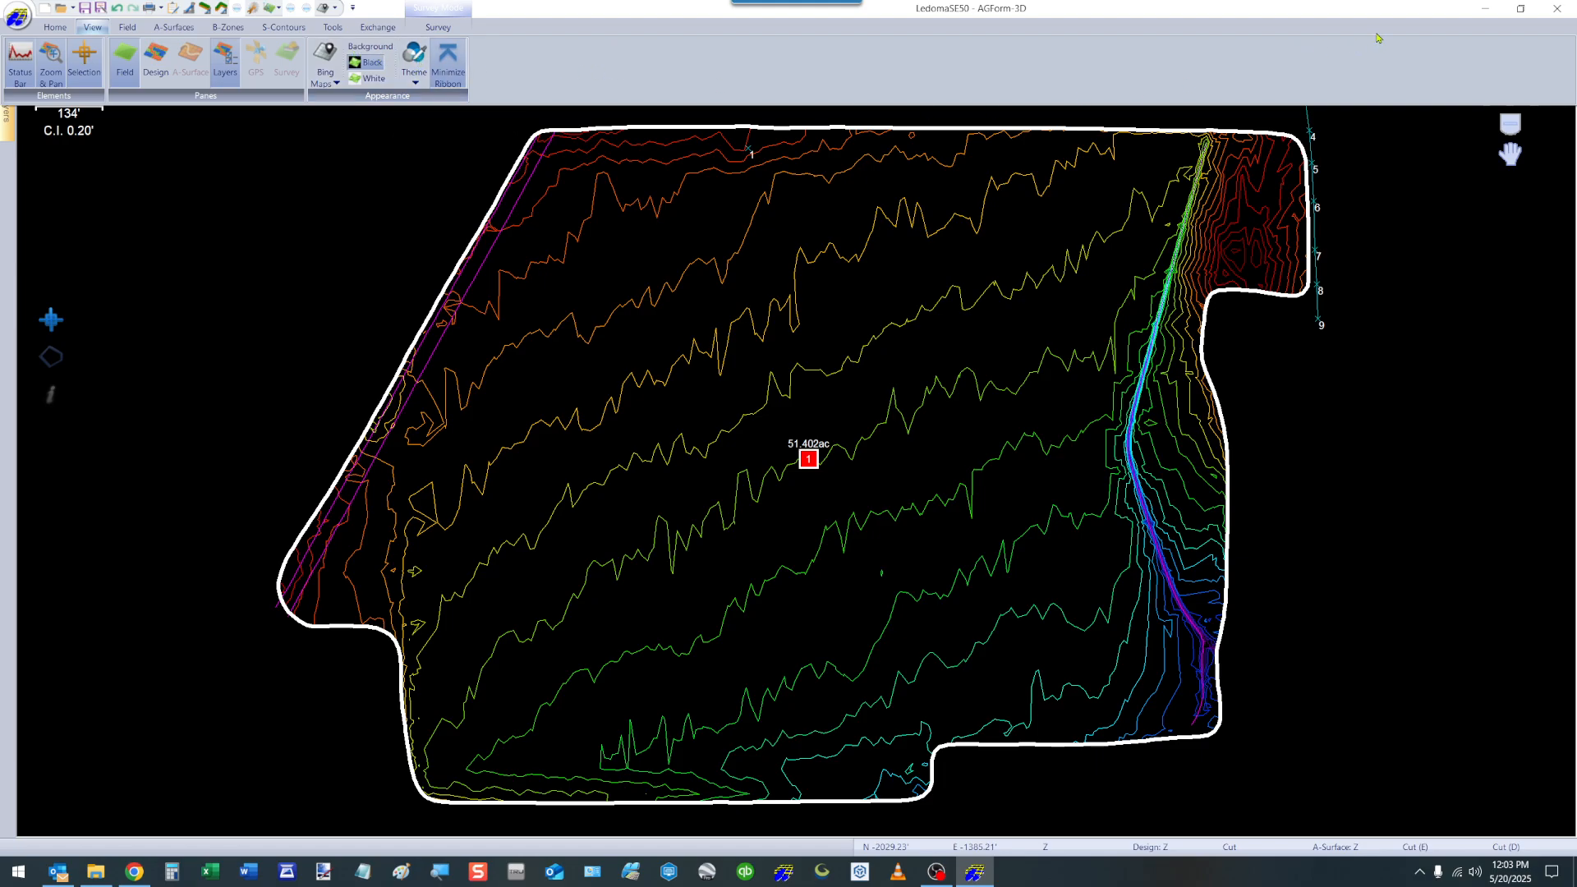
{"action": "left_click", "coordinate": [444, 68]}
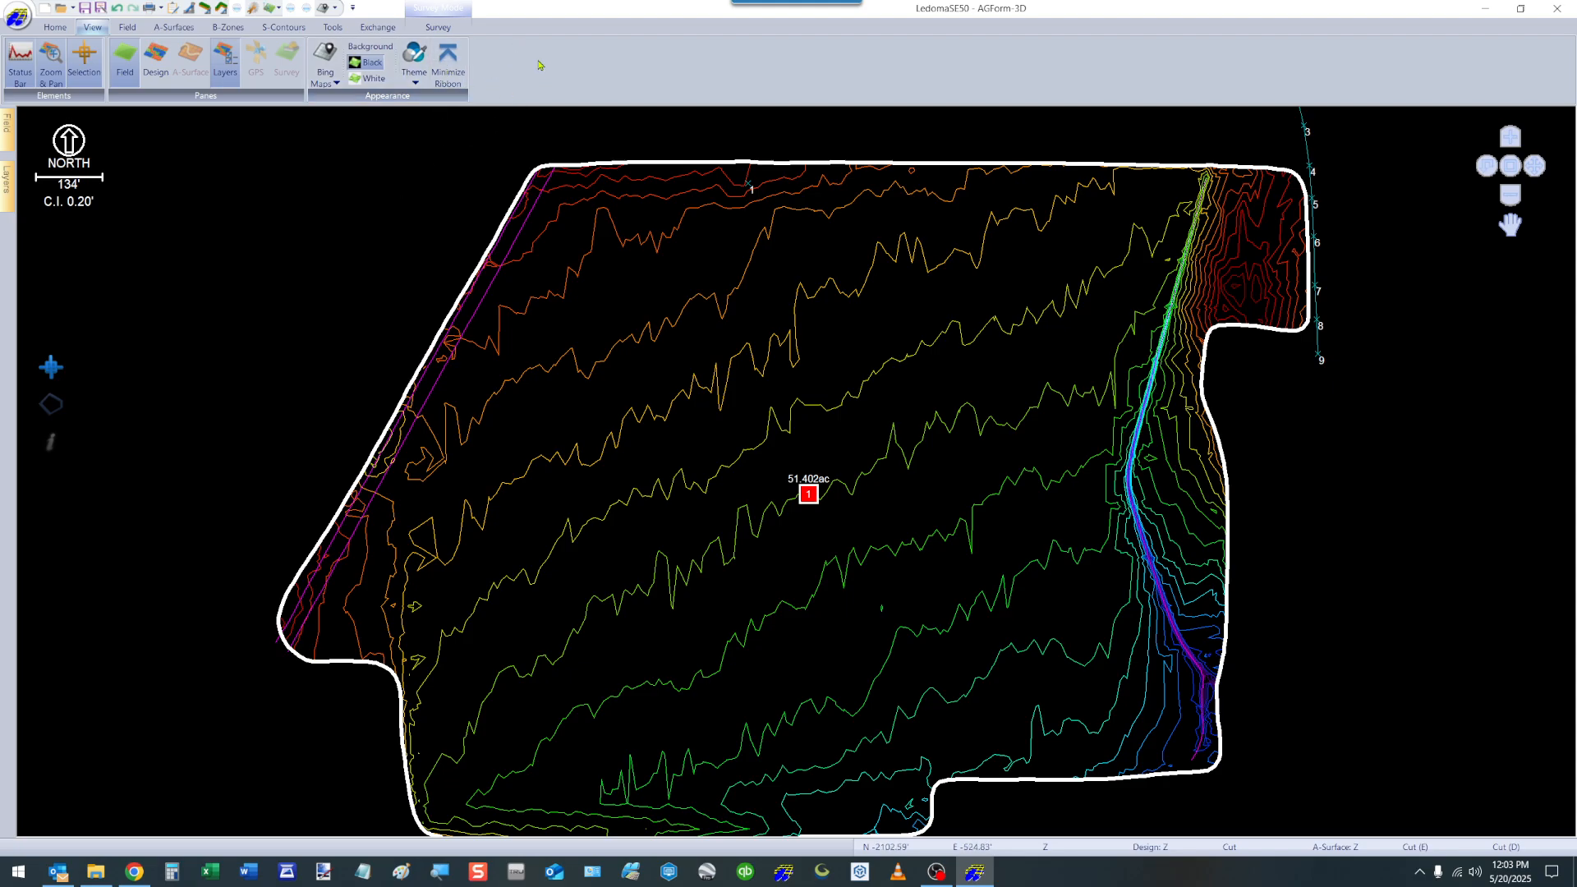
{"action": "left_click", "coordinate": [446, 72]}
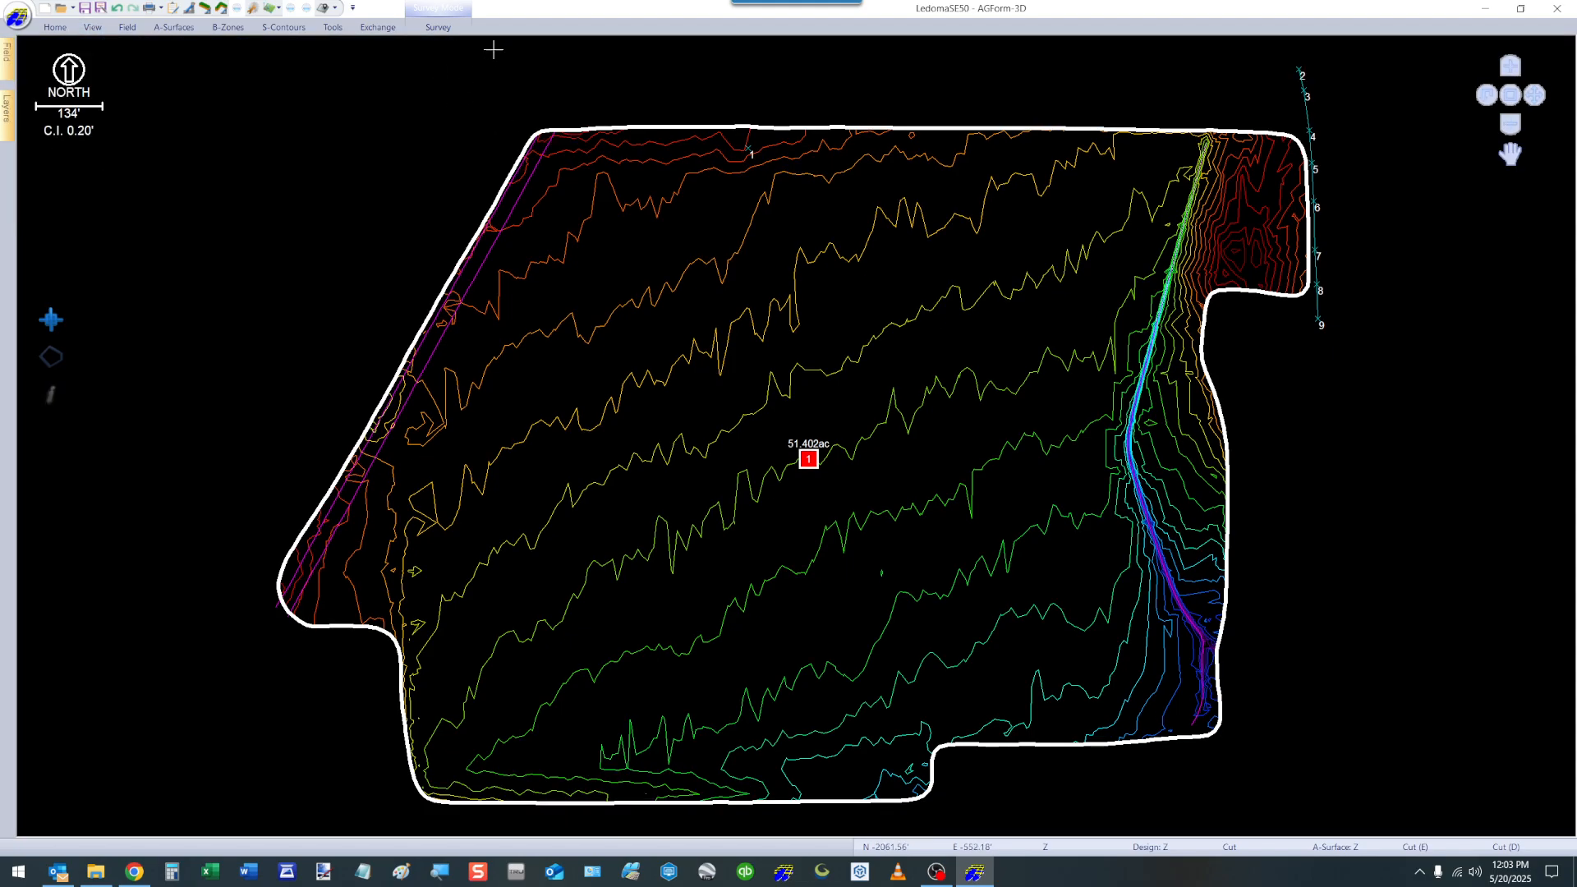
{"action": "left_click", "coordinate": [439, 28]}
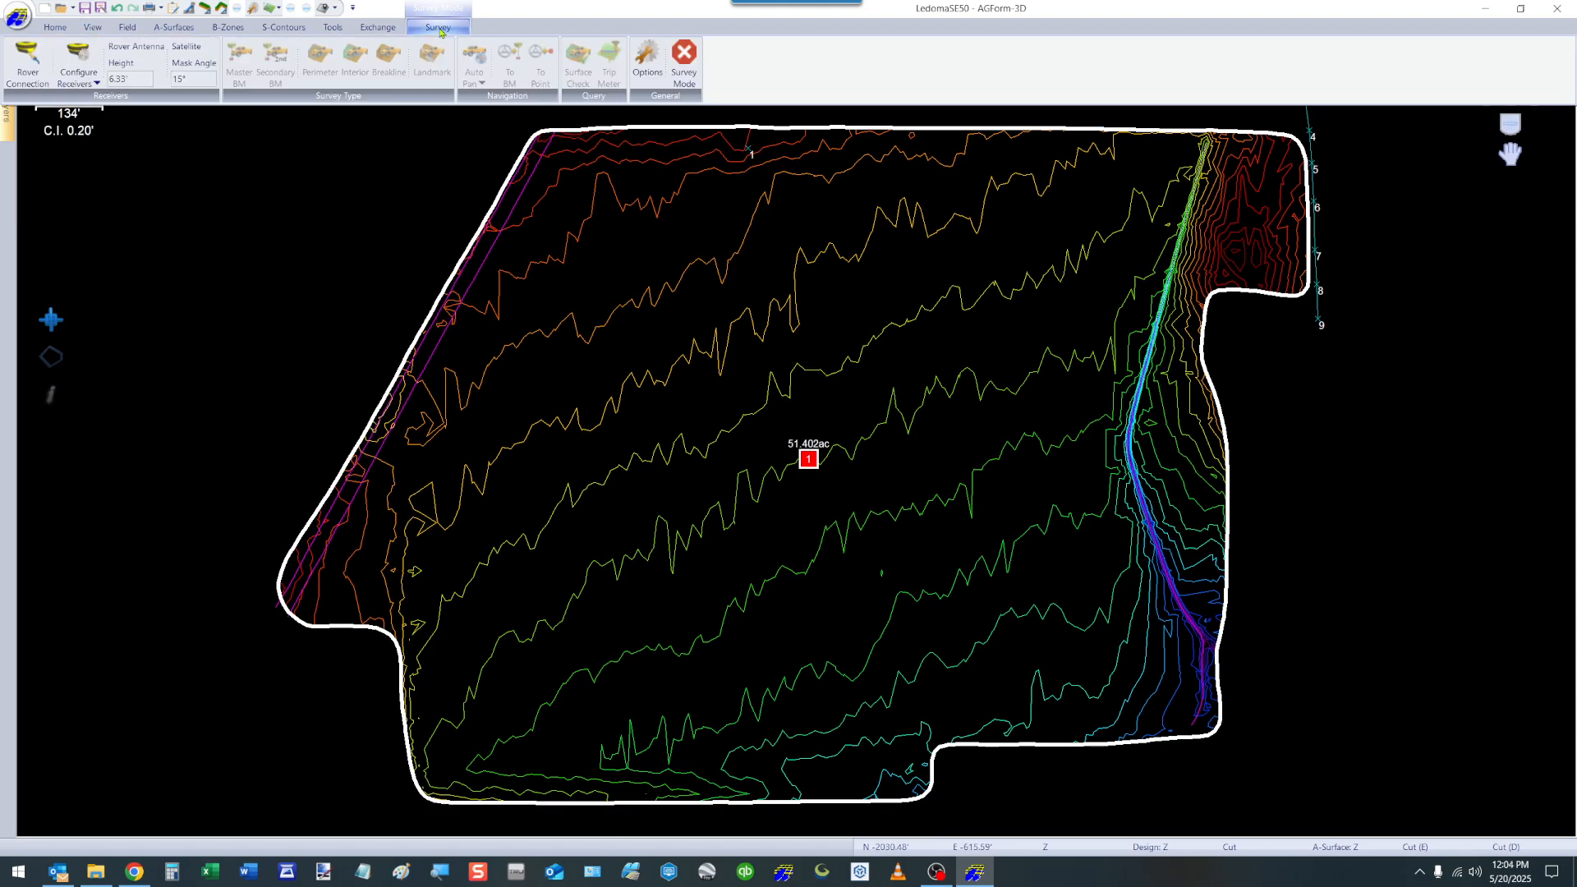
{"action": "scroll", "coordinate": [441, 33], "scroll_direction": "up", "scroll_amount": 7}
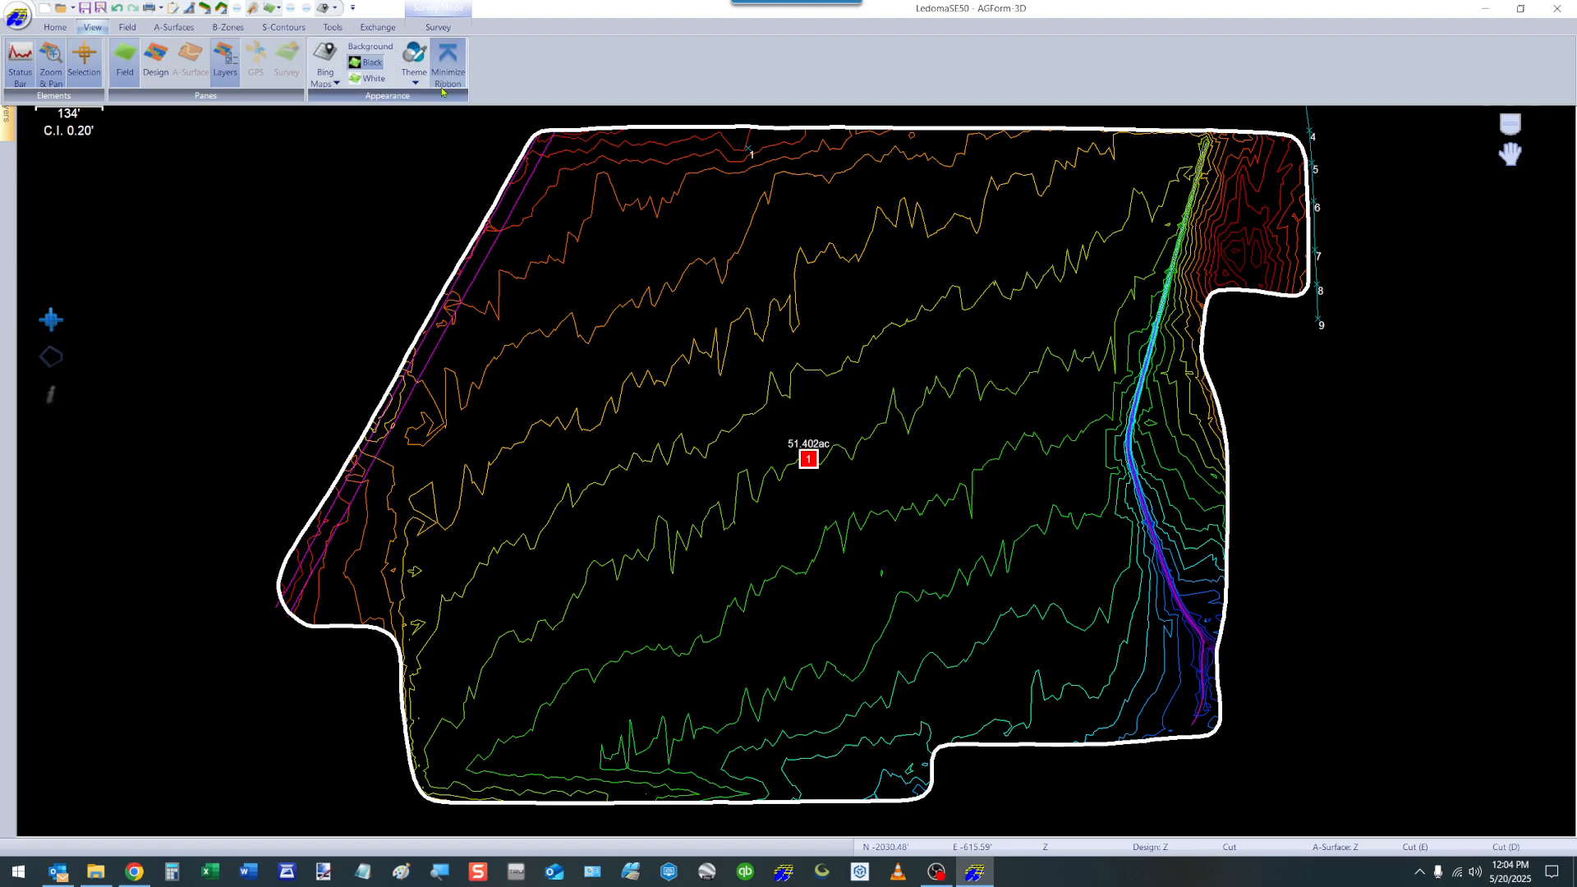
Keep the ribbon expanded, and review the master benchmark's name, description, coordinates and elevation from the field's benchmark list.
{"action": "left_click", "coordinate": [448, 71]}
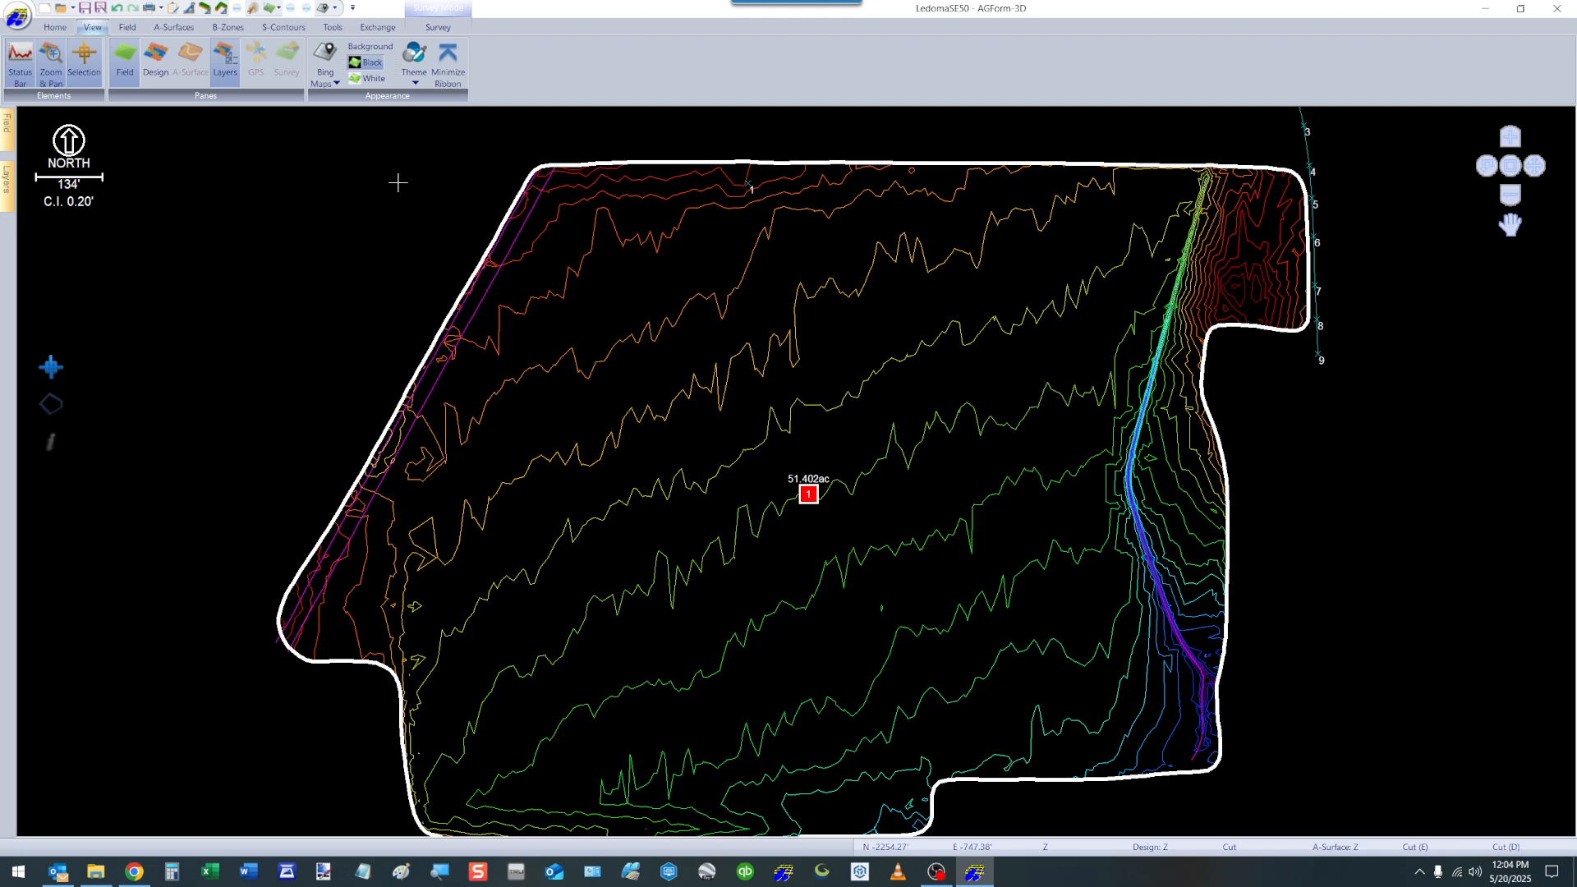
{"action": "left_click", "coordinate": [127, 28]}
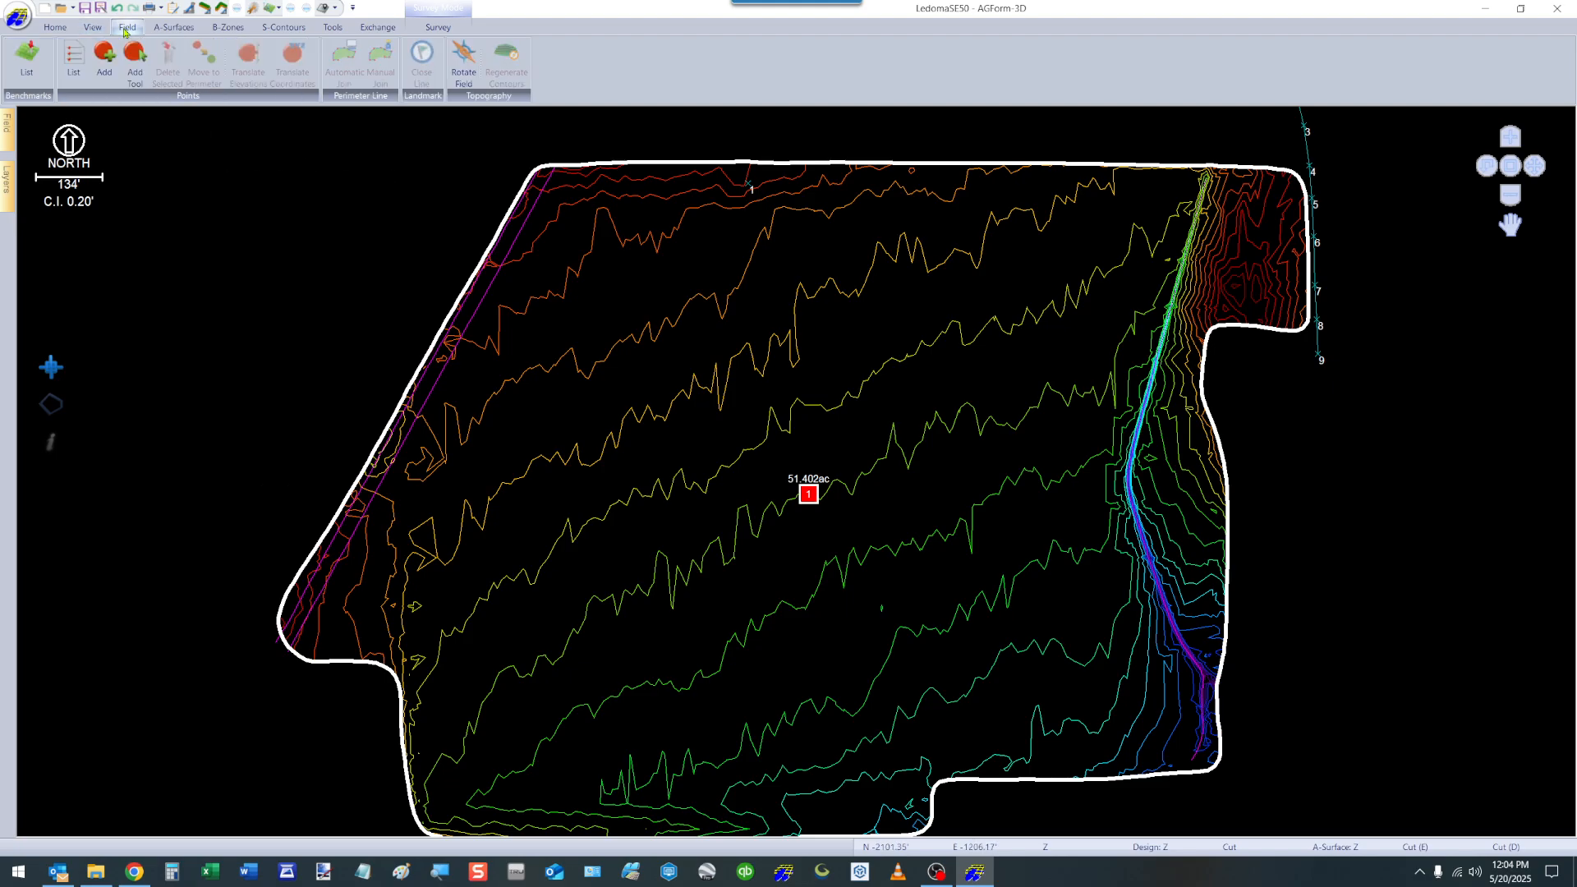
{"action": "left_click", "coordinate": [27, 64]}
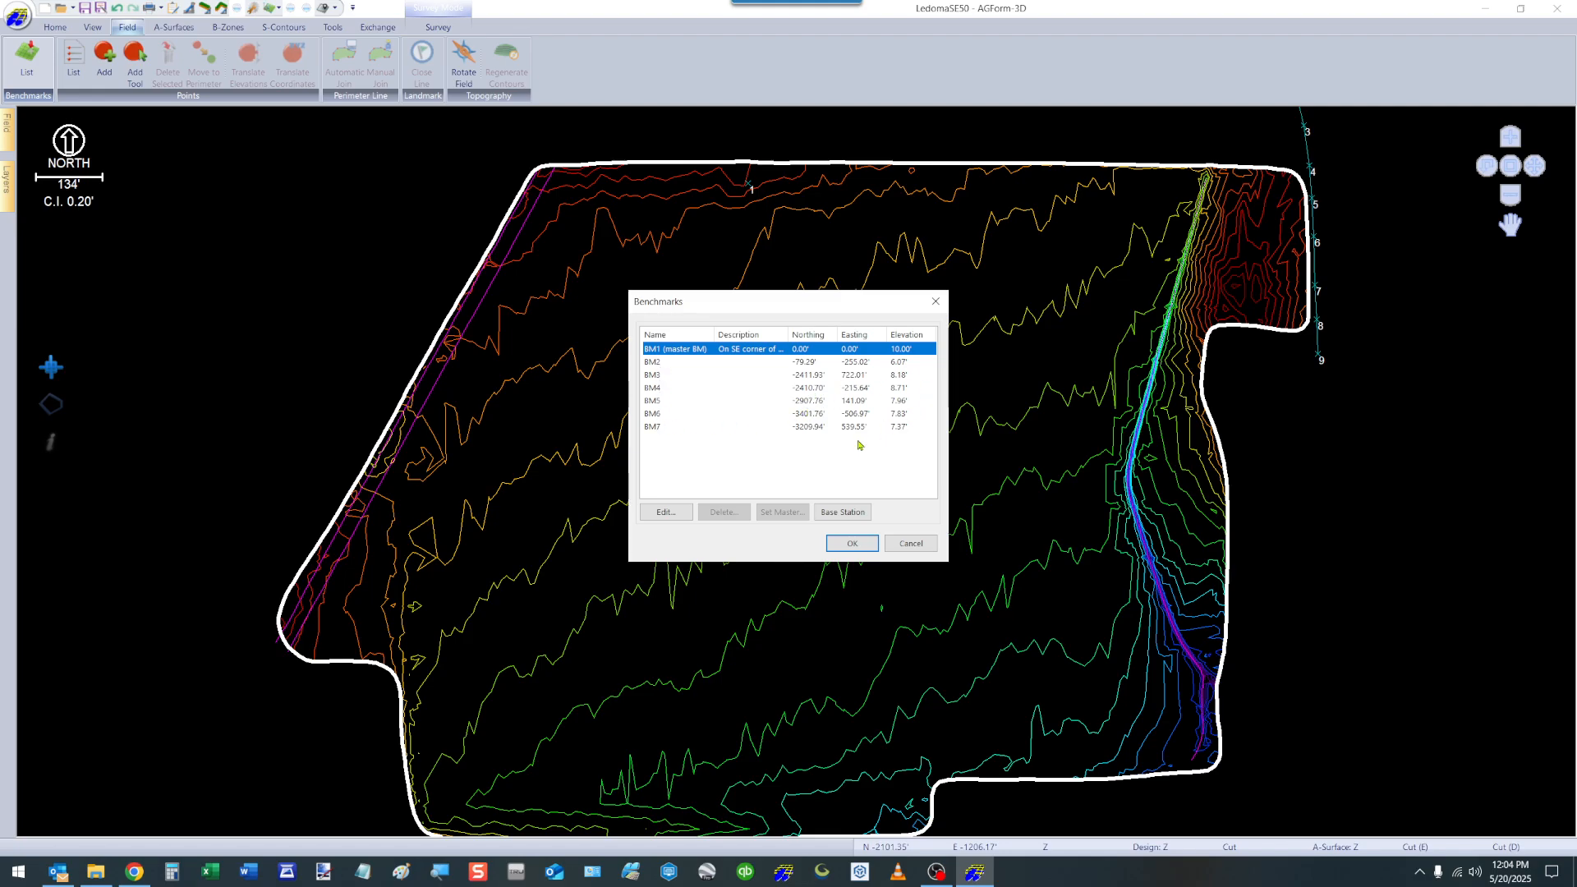
{"action": "left_click", "coordinate": [679, 513]}
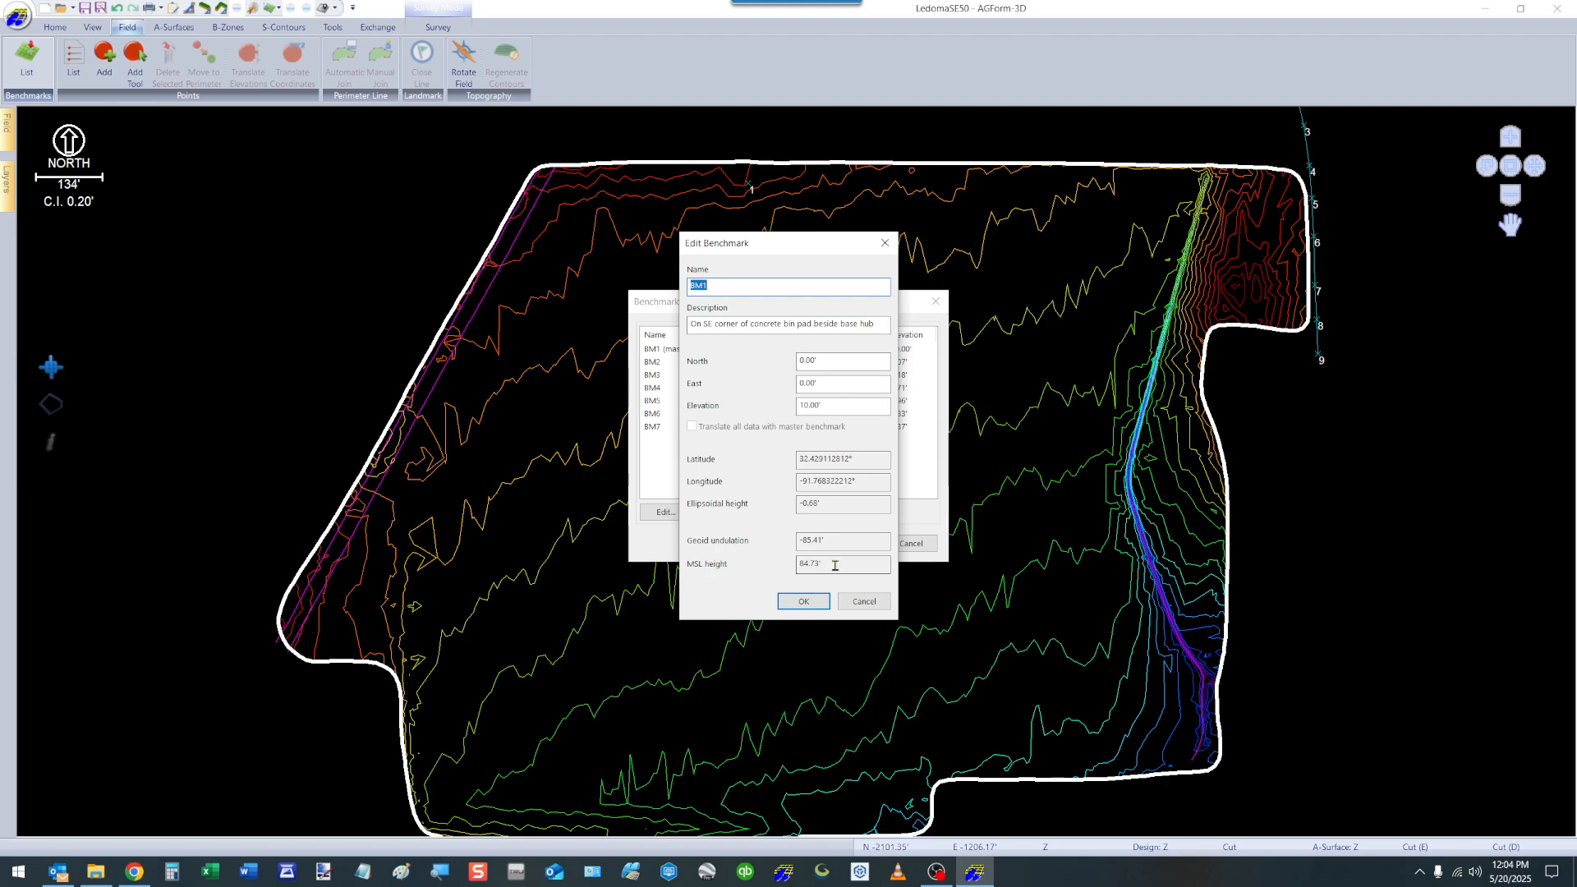
{"action": "left_click", "coordinate": [805, 600]}
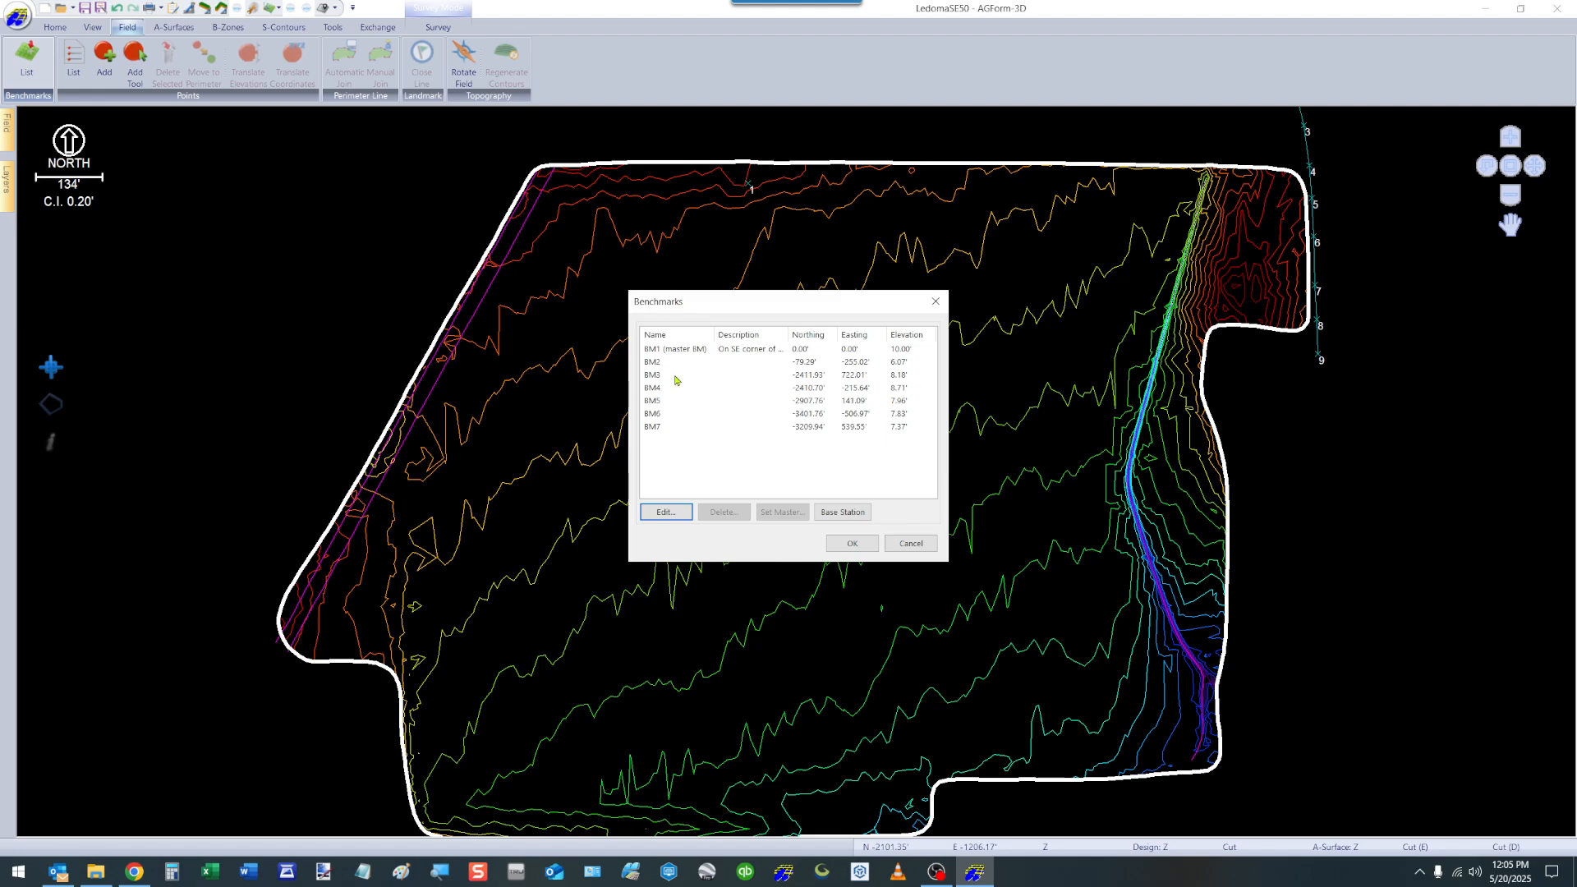
Set BM3 as the master benchmark and accept the change to the benchmark list.
{"action": "left_click", "coordinate": [651, 376]}
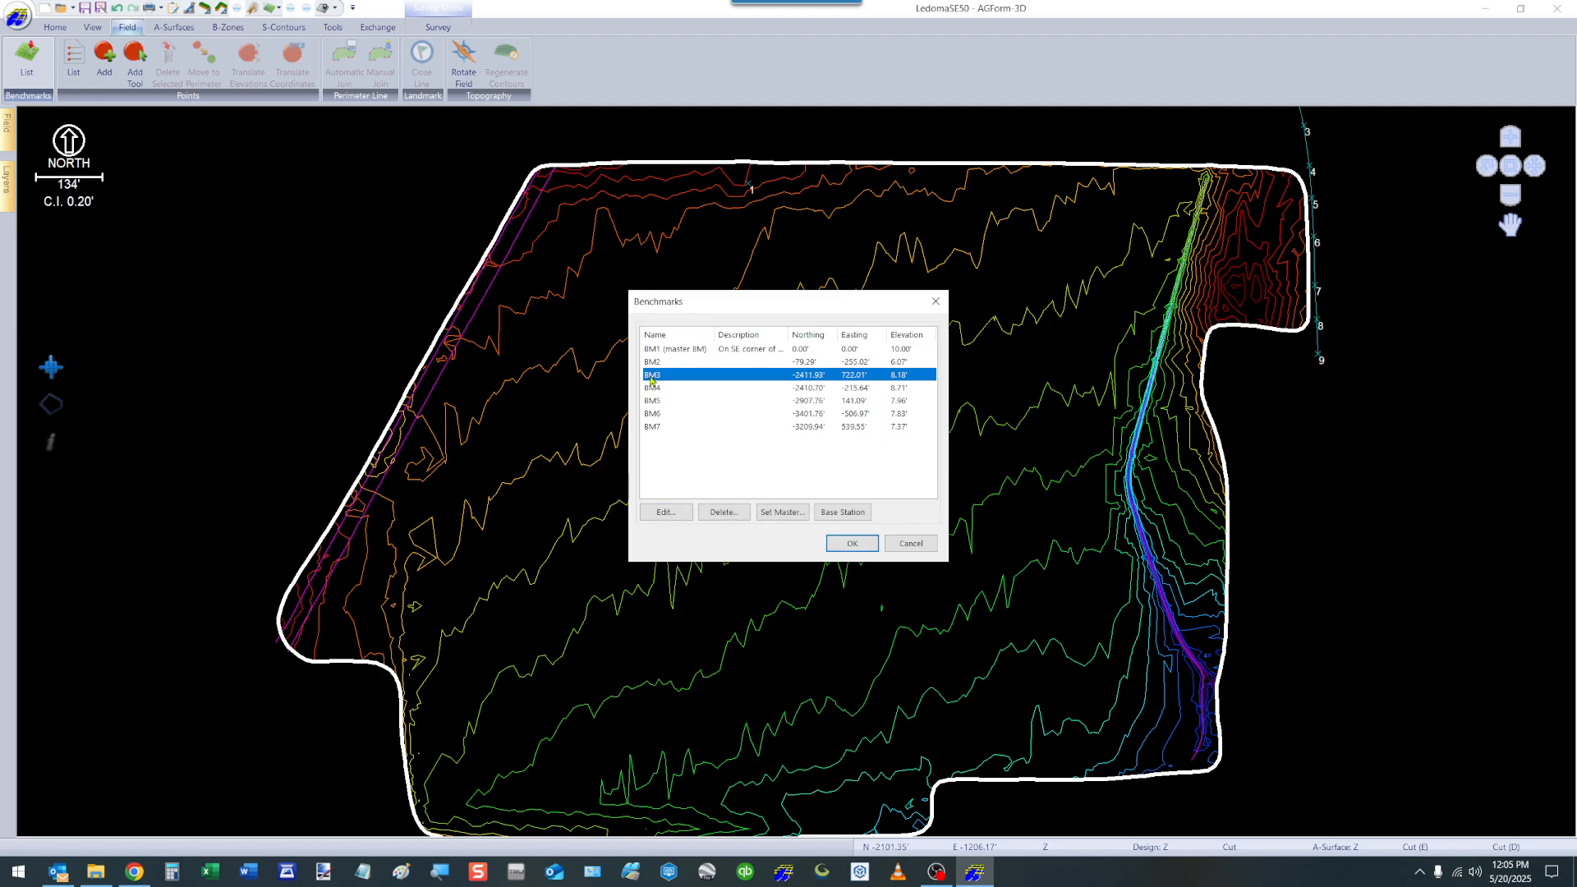
{"action": "left_click", "coordinate": [784, 513]}
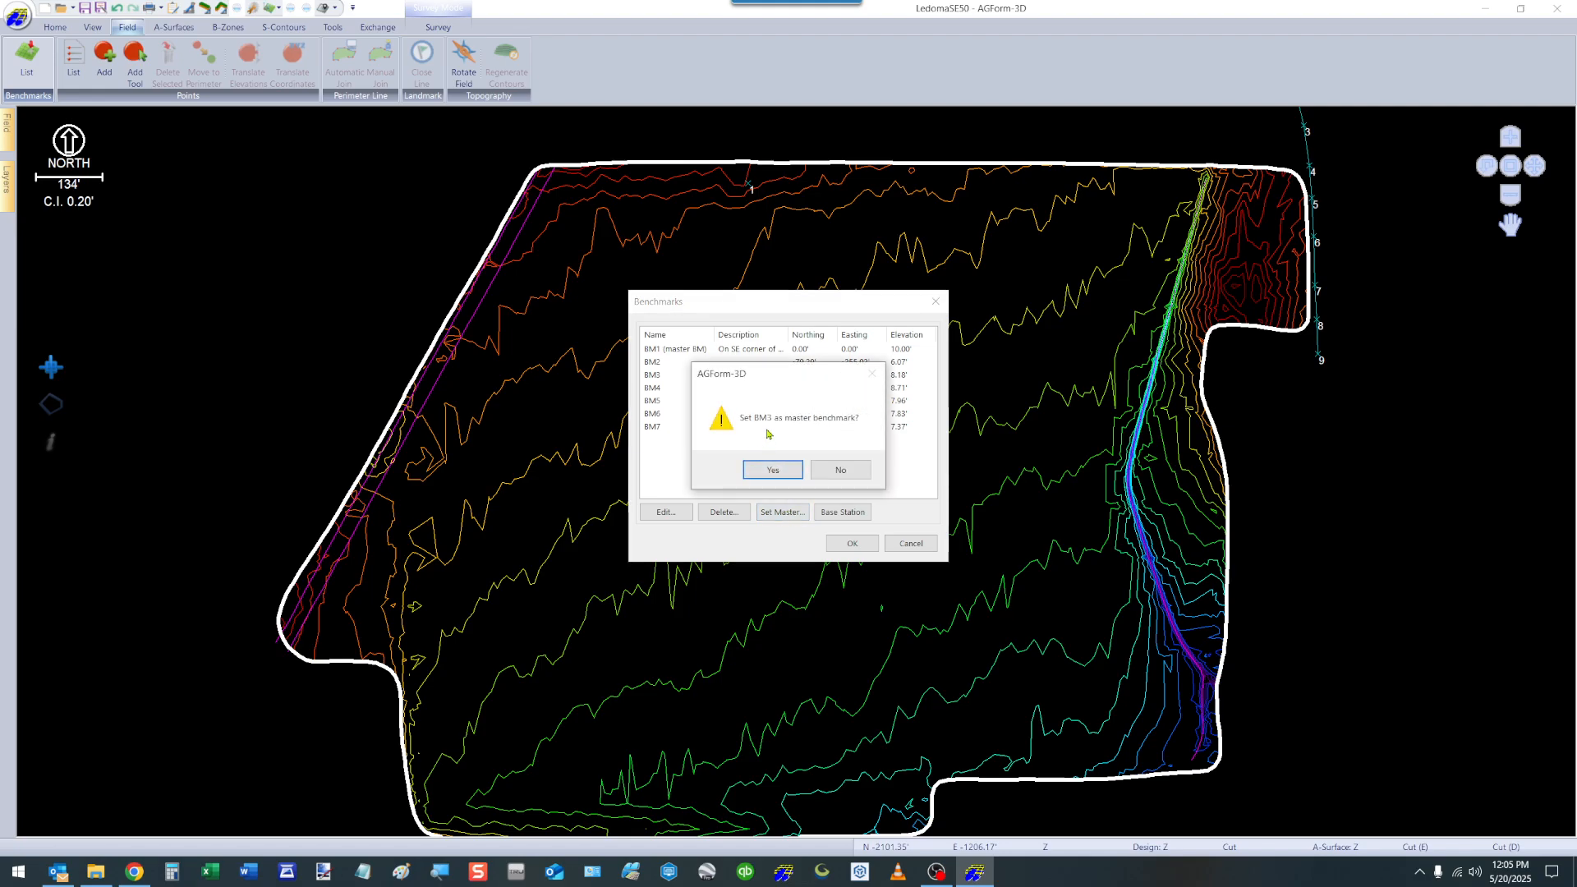
{"action": "left_click", "coordinate": [772, 469]}
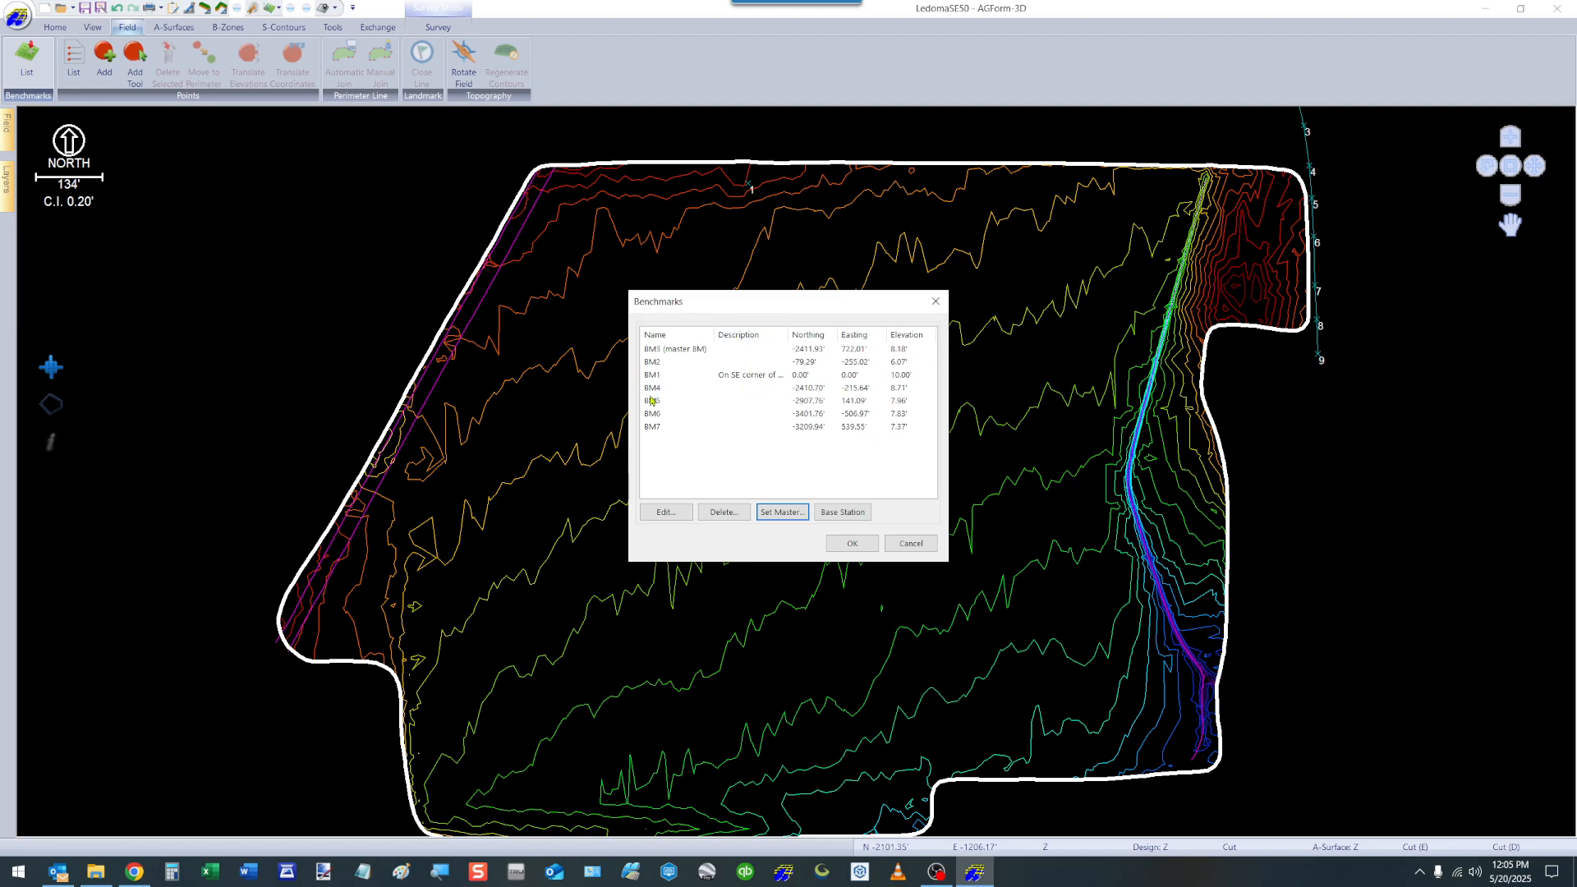
{"action": "left_click", "coordinate": [846, 542]}
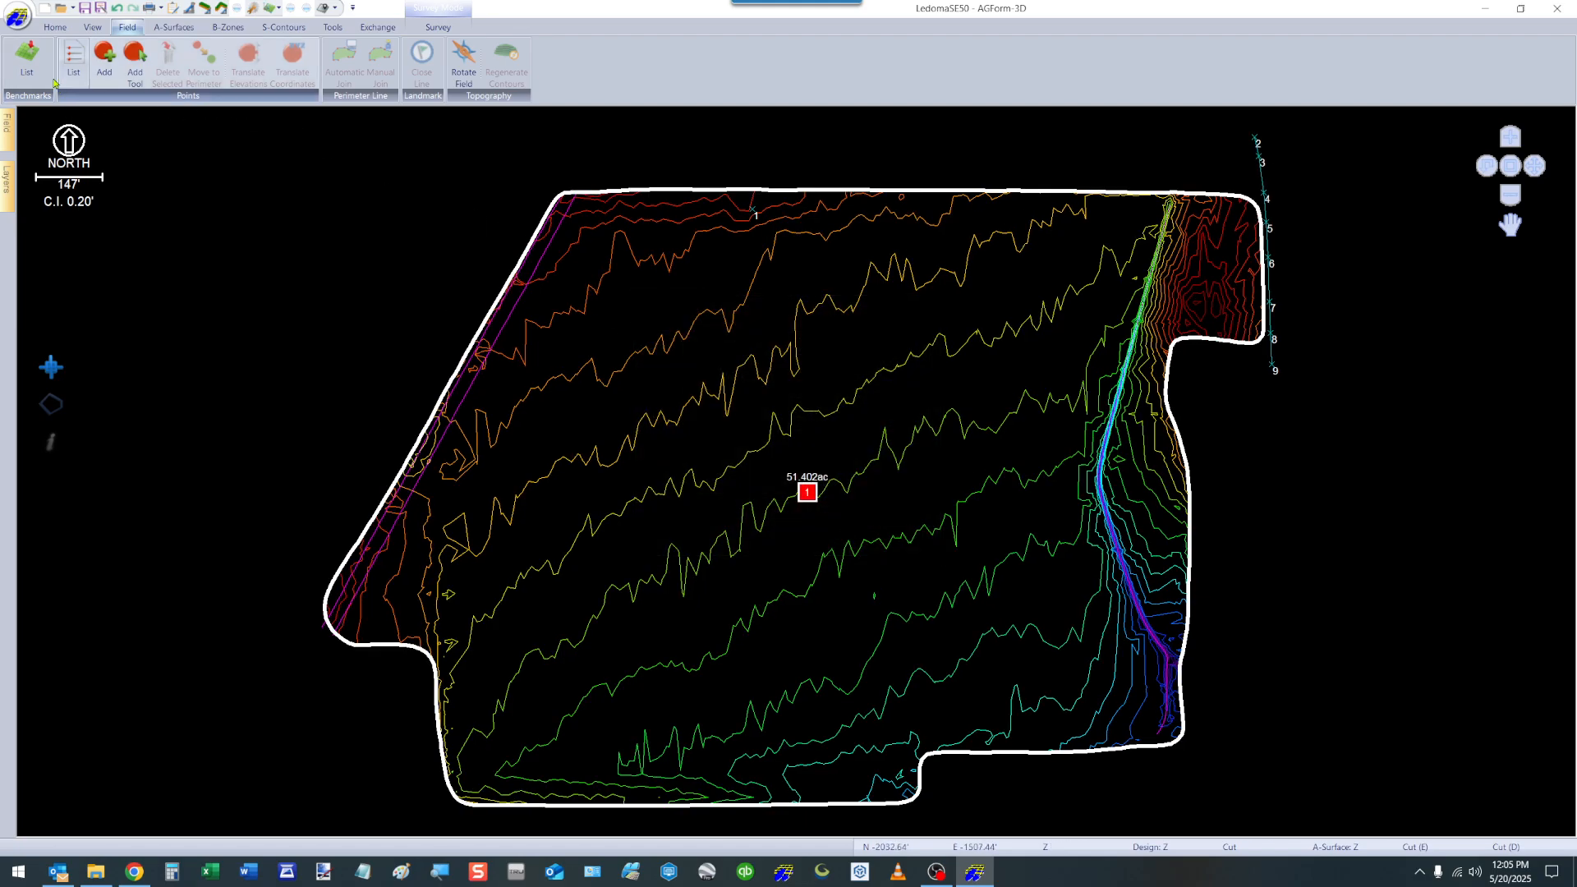
Open the point list and look through its interior and breakline points down to the landmark points.
{"action": "left_click", "coordinate": [72, 59]}
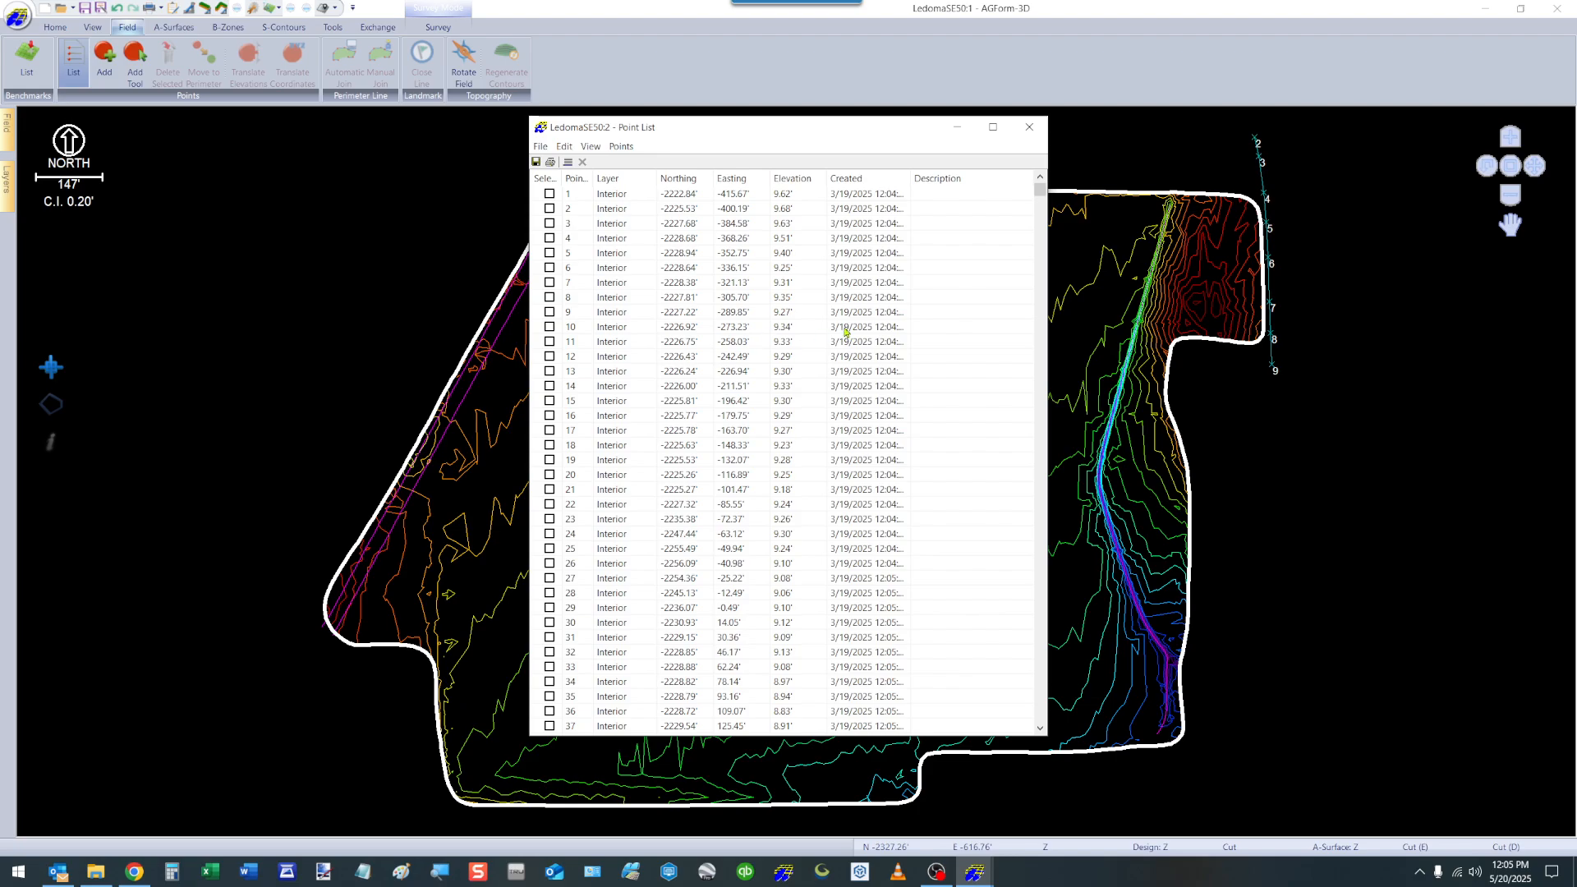
{"action": "left_click_drag", "start_coordinate": [1036, 194], "coordinate": [1051, 712]}
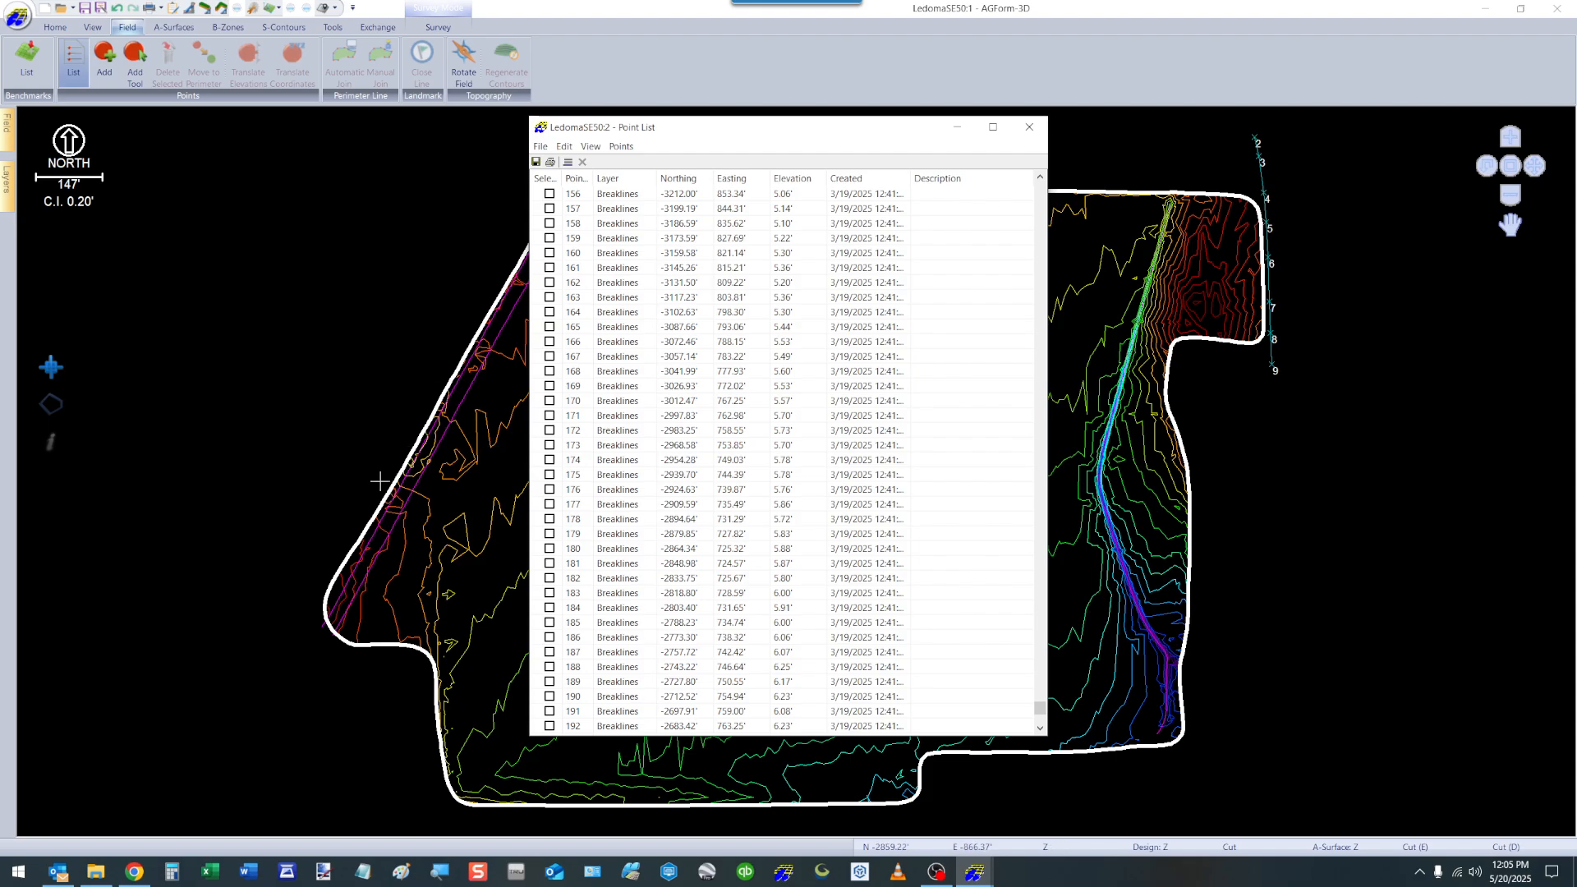
{"action": "scroll", "coordinate": [1040, 710], "scroll_direction": "down", "scroll_amount": 1}
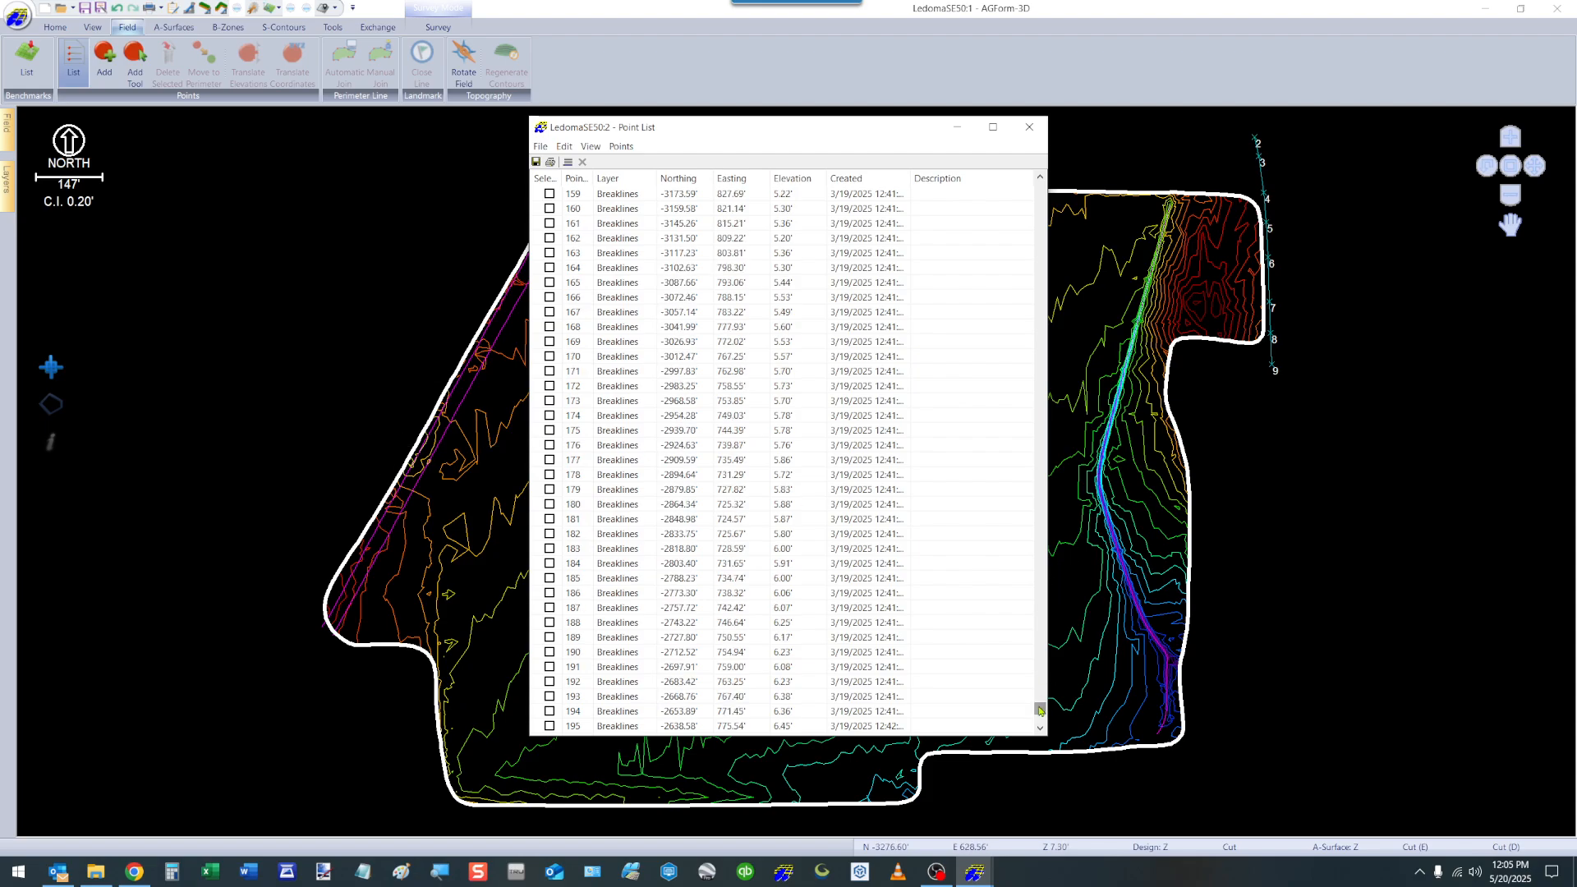
{"action": "left_click_drag", "start_coordinate": [1040, 710], "coordinate": [1040, 724]}
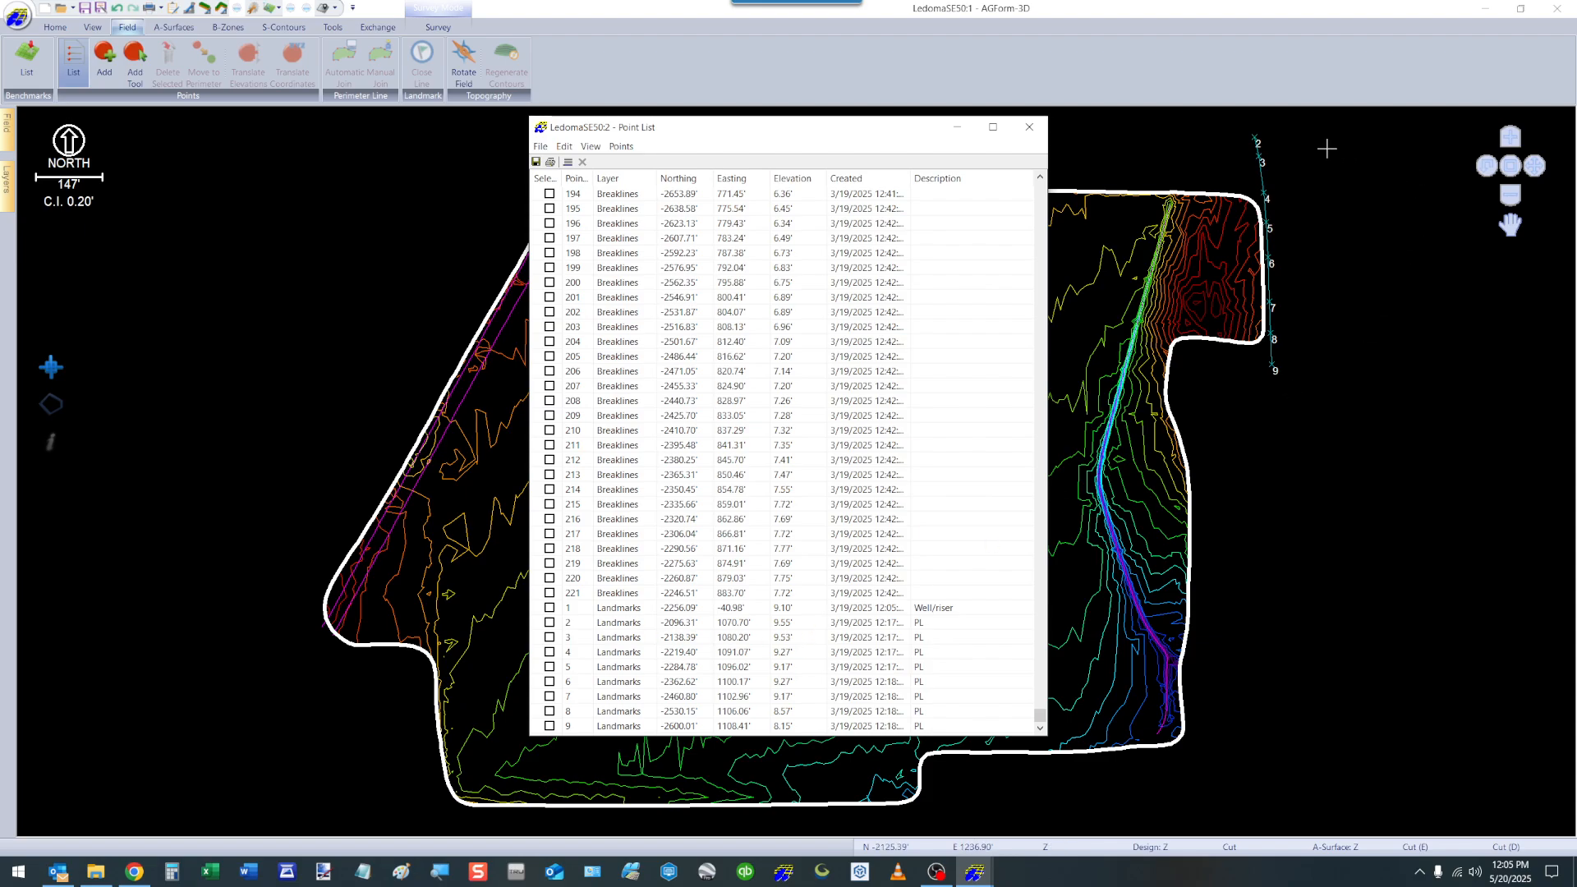
Select landmark points 2 to 5 using the design view and point list, highlight point 2's elevation, and close the list.
{"action": "left_click", "coordinate": [1254, 138]}
{"action": "left_click", "coordinate": [1255, 138]}
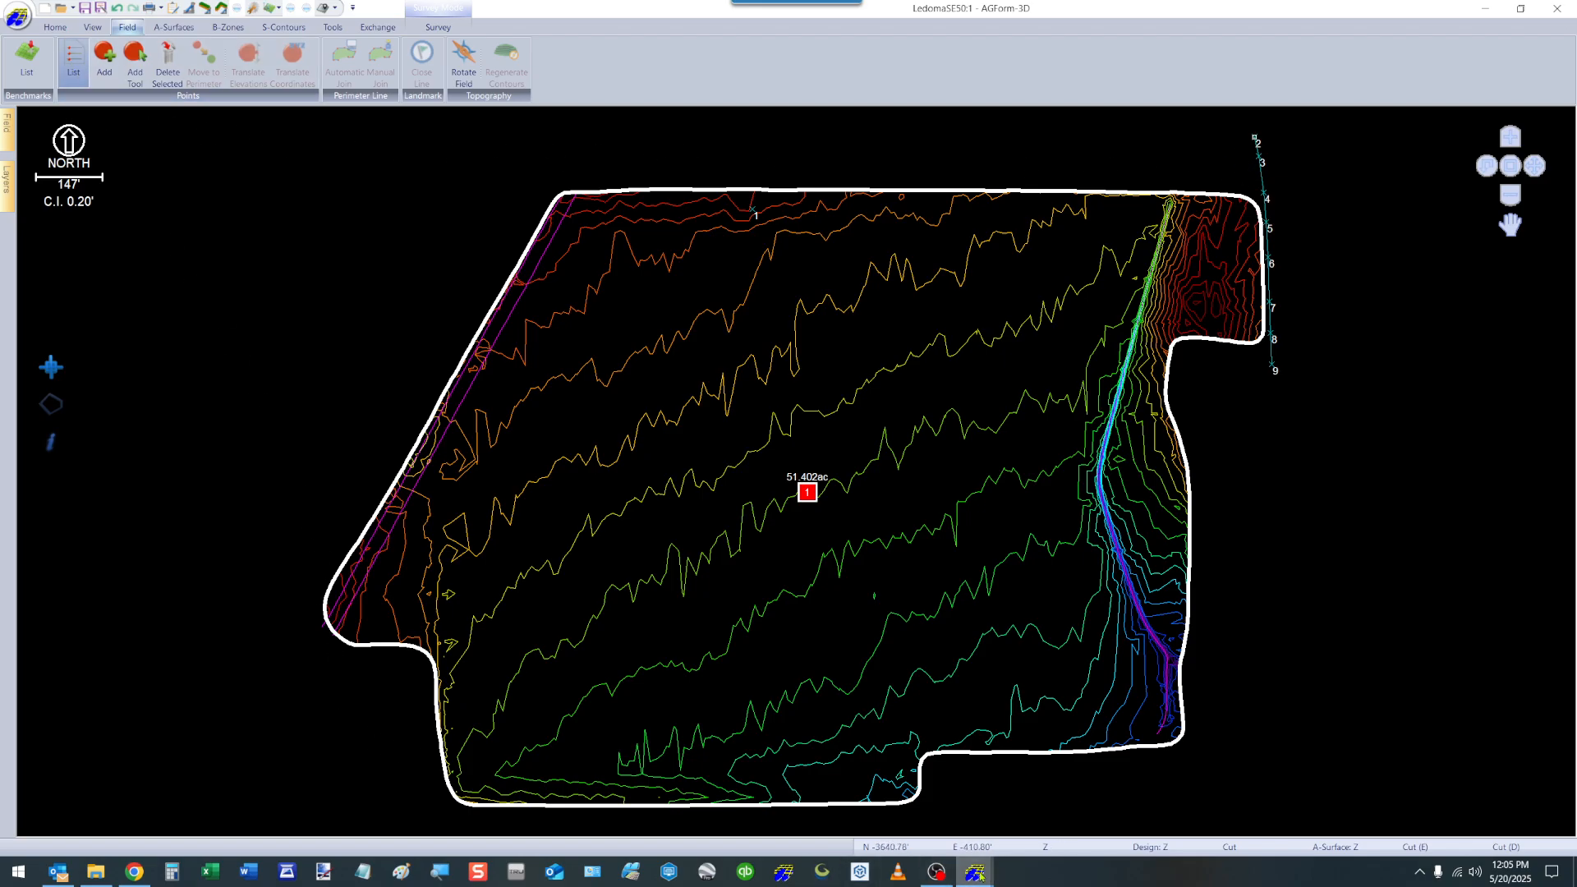
{"action": "mouse_move", "coordinate": [975, 870]}
{"action": "left_click", "coordinate": [1060, 800]}
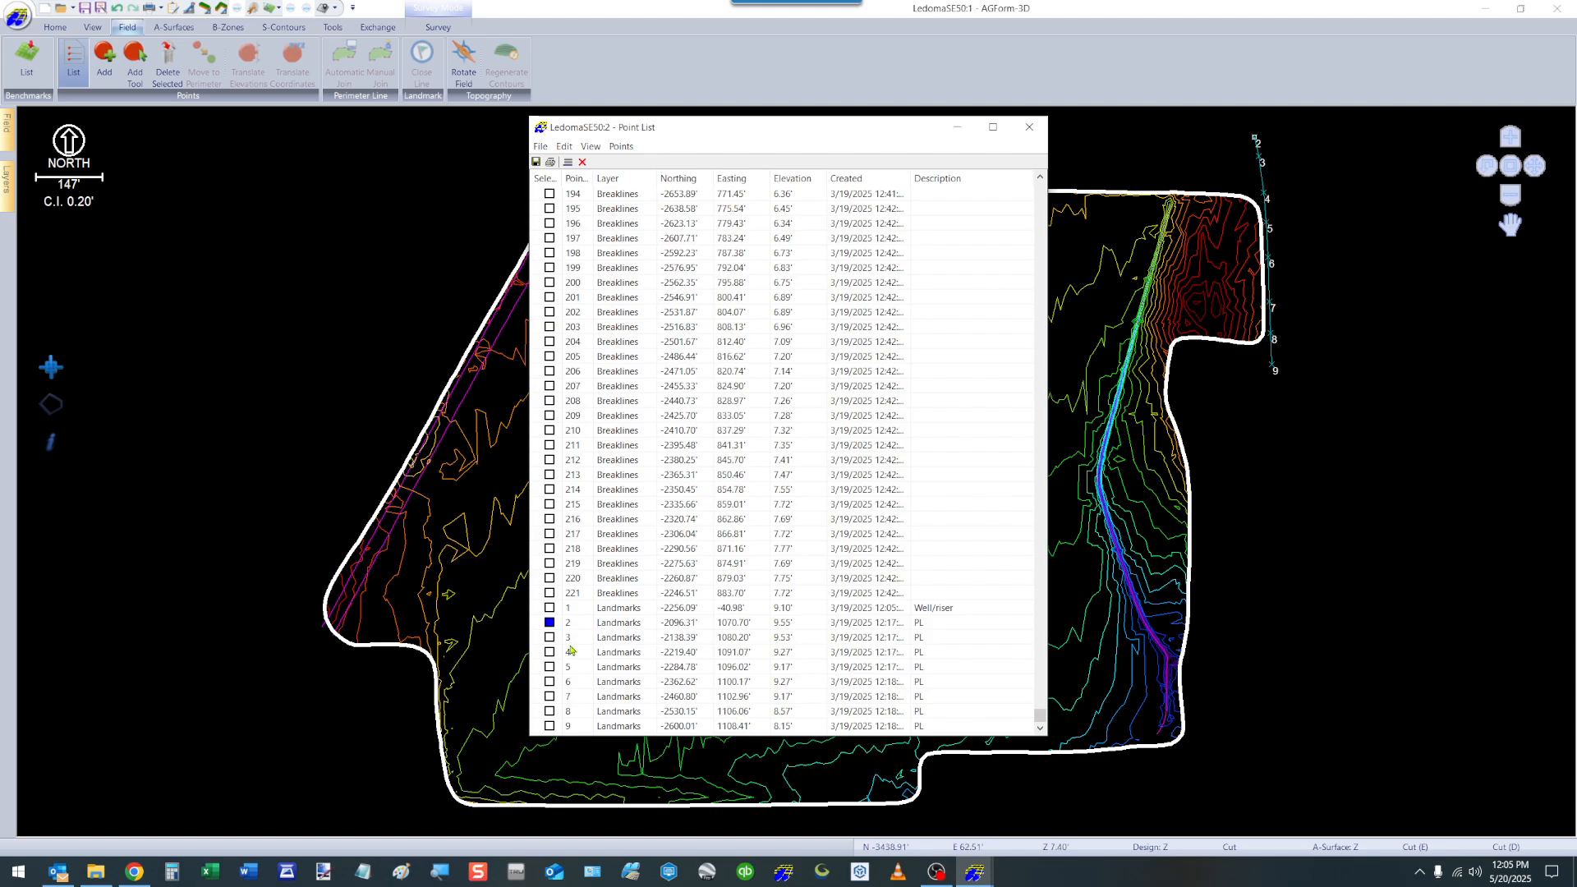
{"action": "left_click", "coordinate": [549, 652]}
{"action": "left_click", "coordinate": [806, 626]}
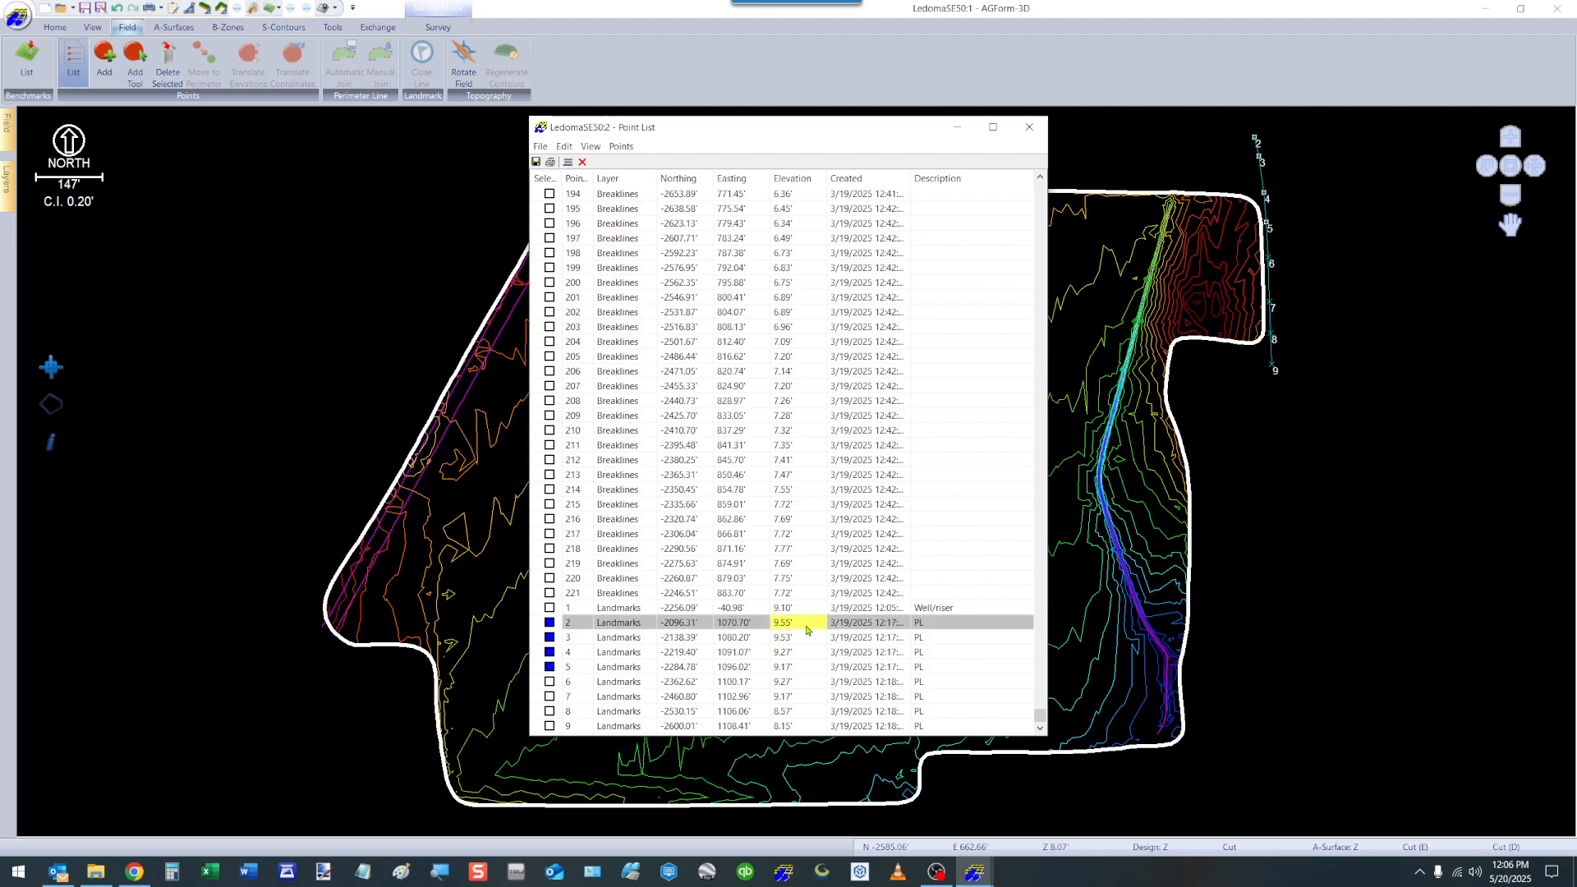
{"action": "left_click", "coordinate": [806, 628]}
{"action": "left_click", "coordinate": [1029, 126]}
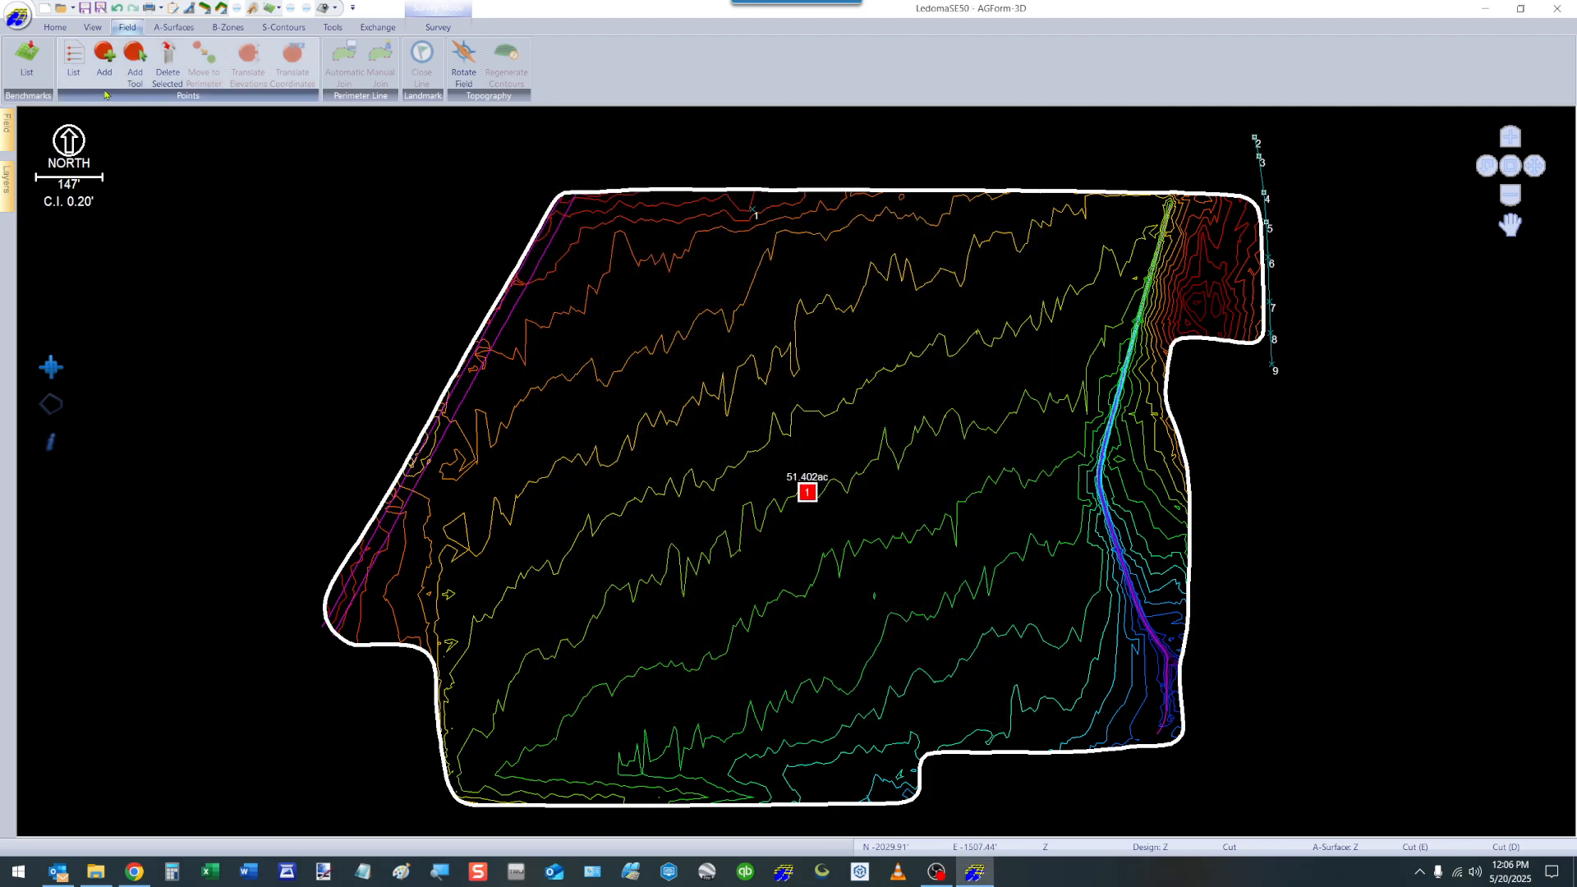
Review the options for adding points by coordinates and by picking a location inside the field, without adding a point.
{"action": "left_click", "coordinate": [104, 61]}
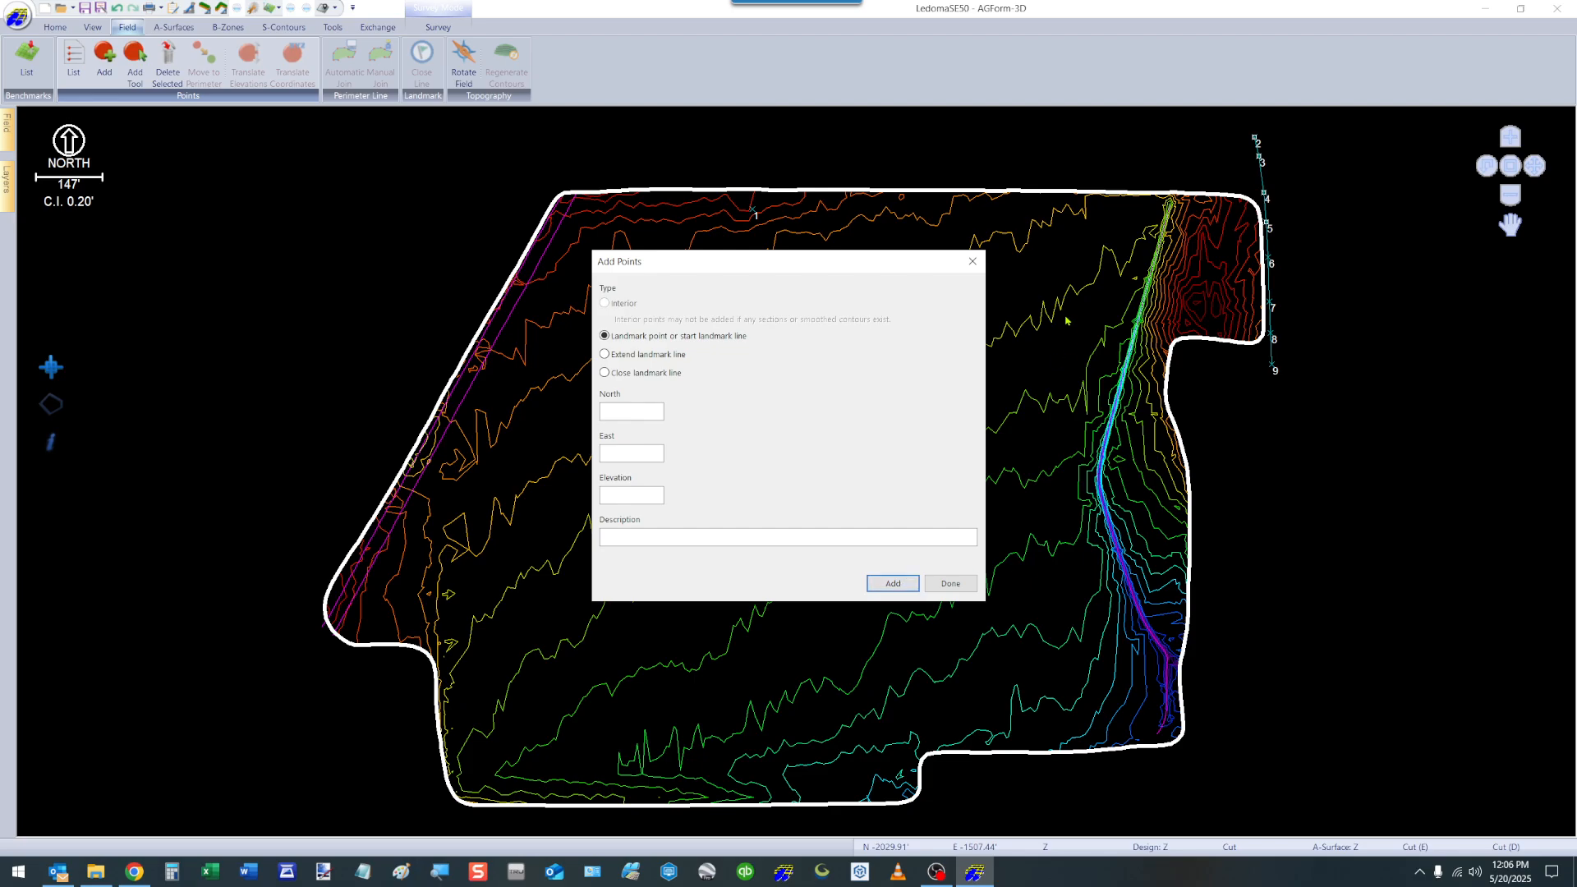
{"action": "left_click", "coordinate": [972, 262]}
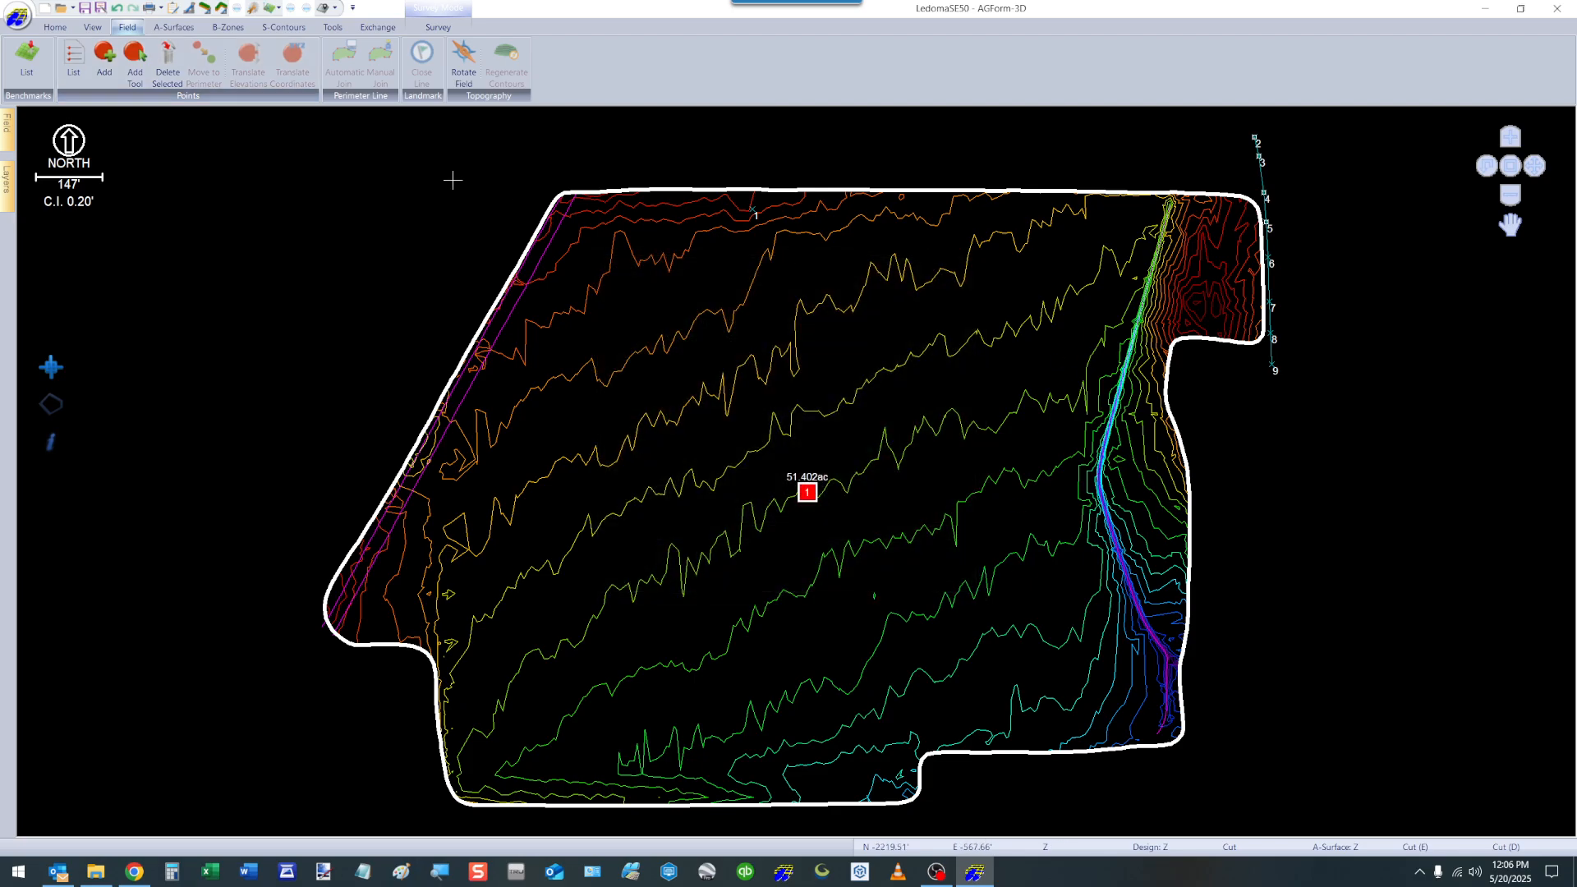
{"action": "left_click", "coordinate": [137, 64]}
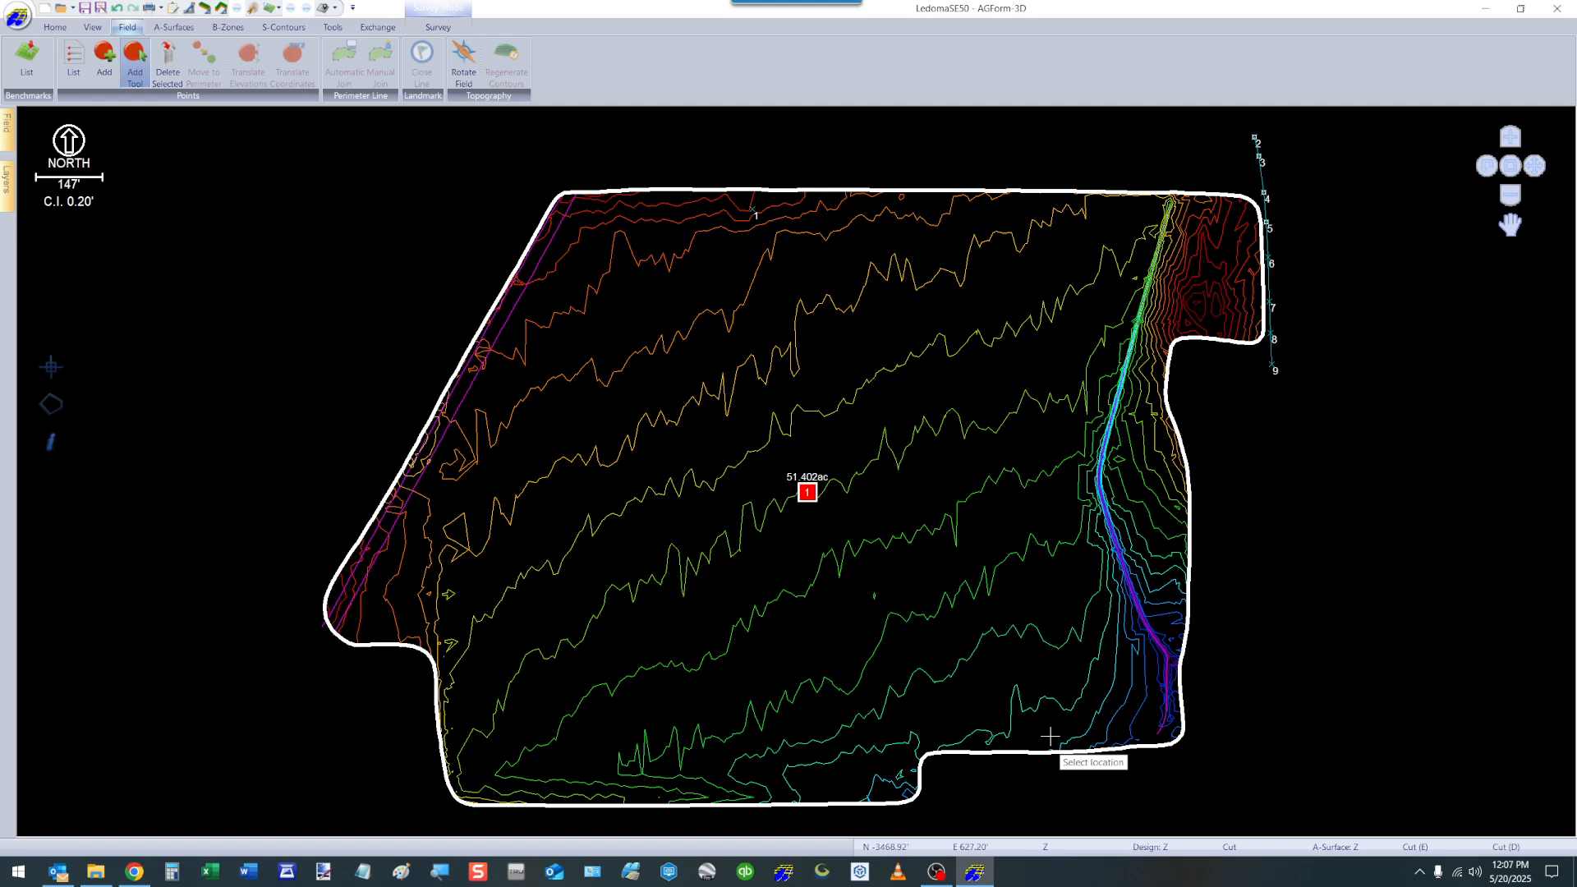
{"action": "left_click", "coordinate": [1016, 473]}
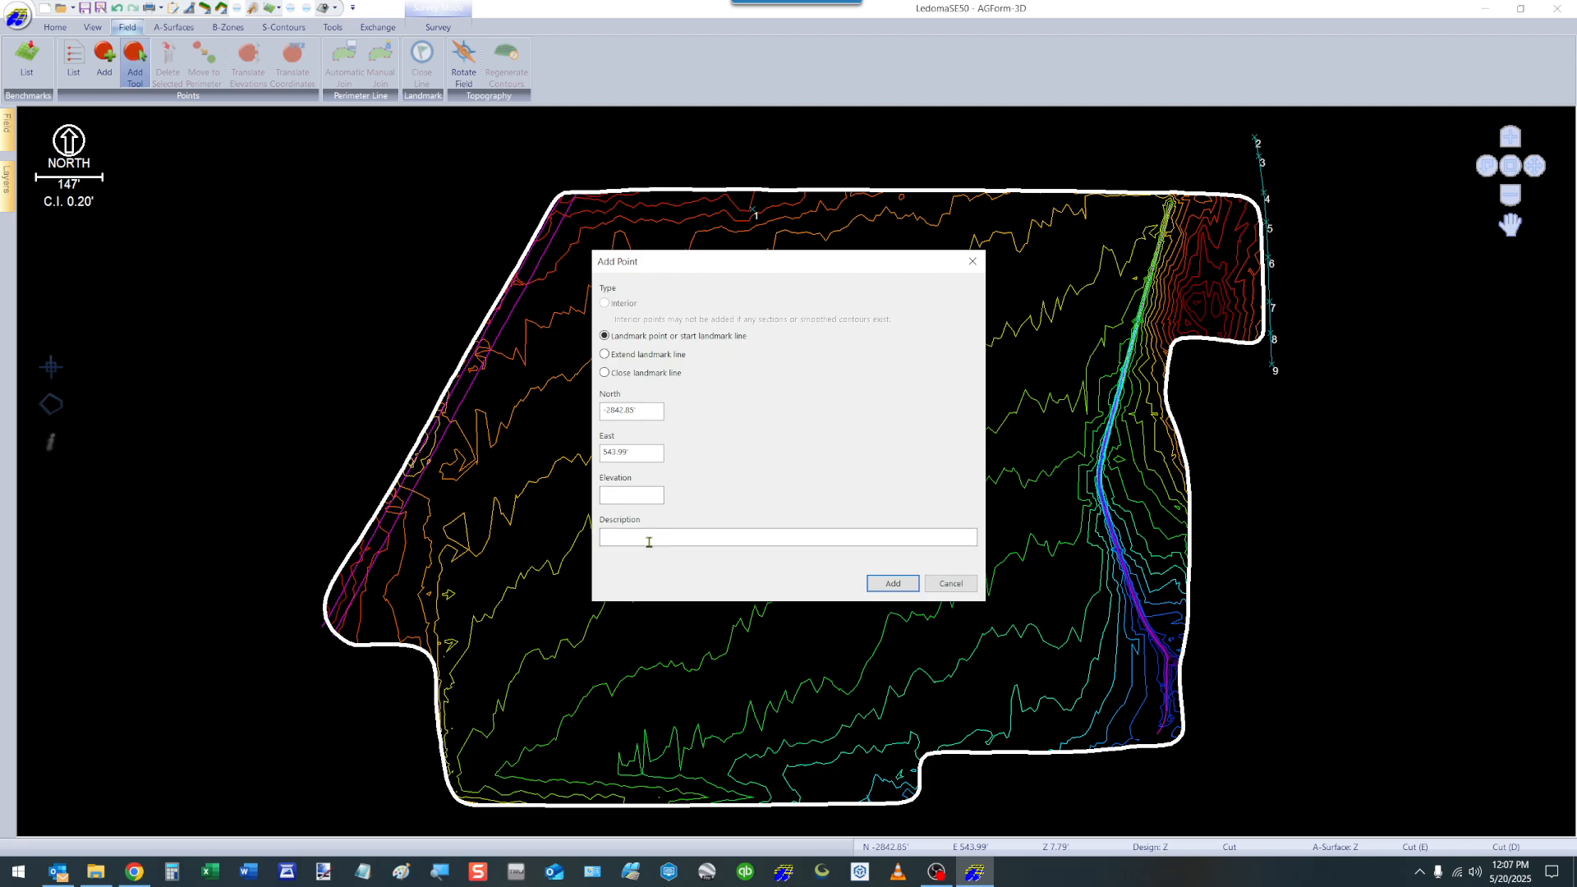
{"action": "left_click", "coordinate": [951, 584]}
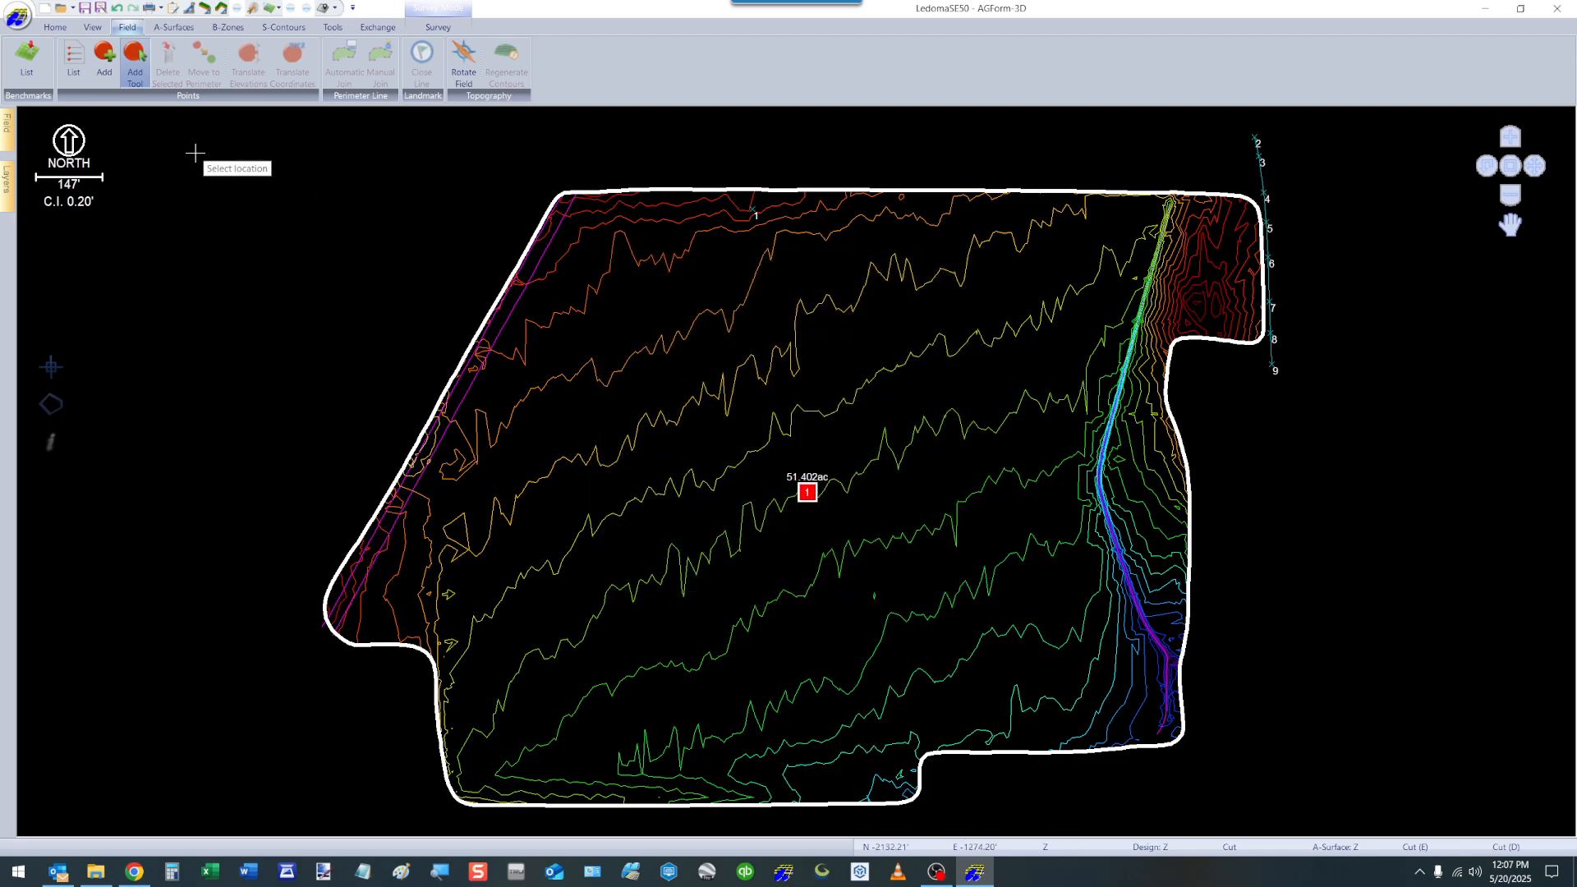
{"action": "key", "text": "Escape"}
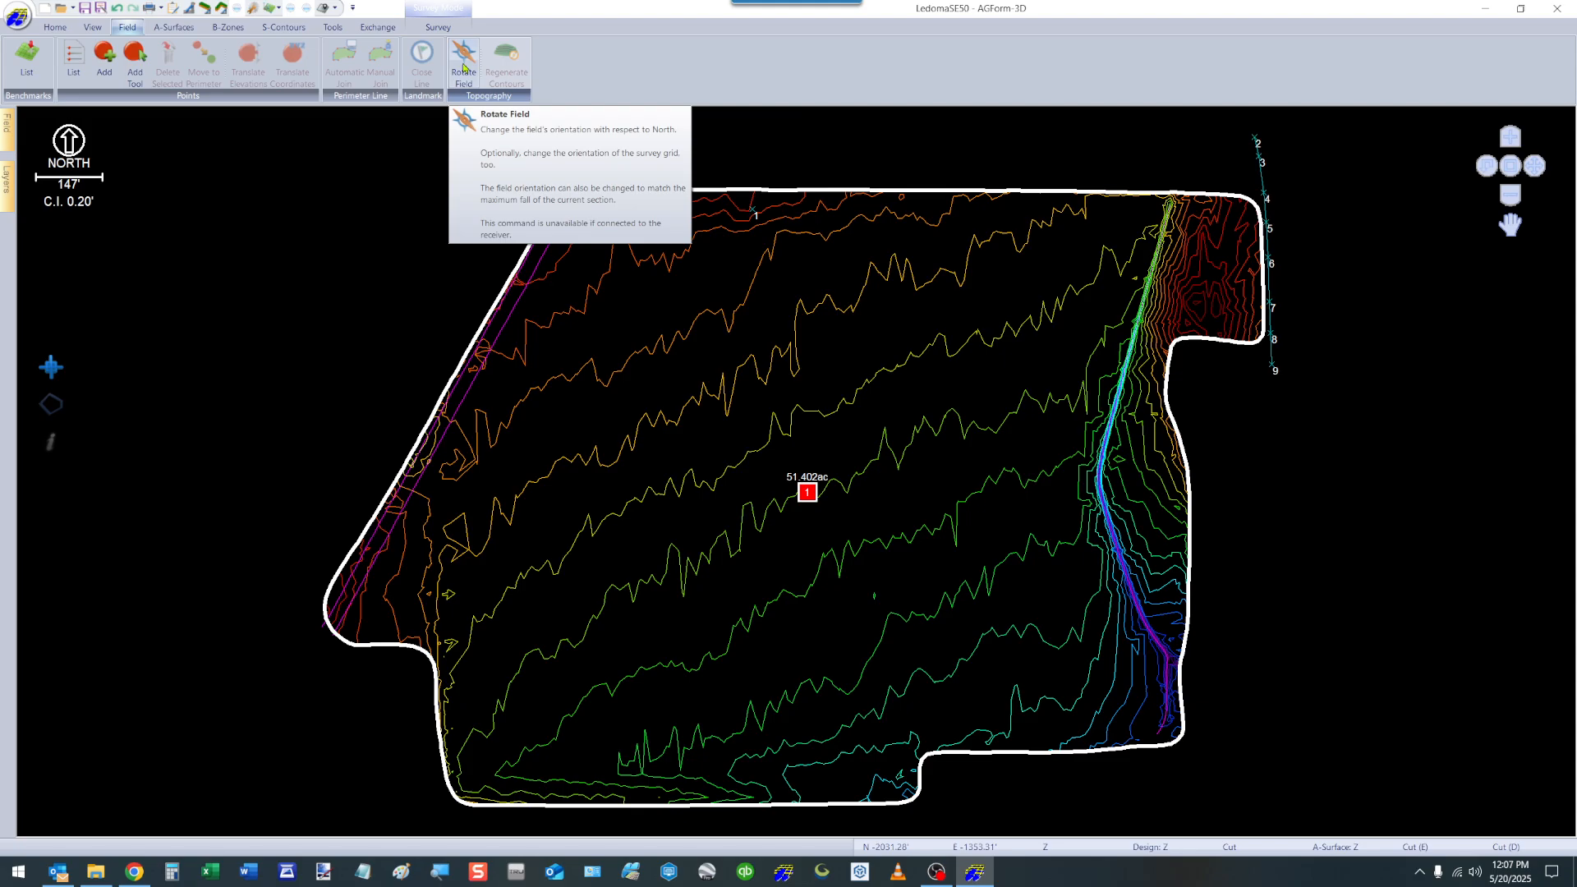
Review the Rotate Field options for orientation from north and the survey grid, and accept them as they are.
{"action": "left_click", "coordinate": [464, 68]}
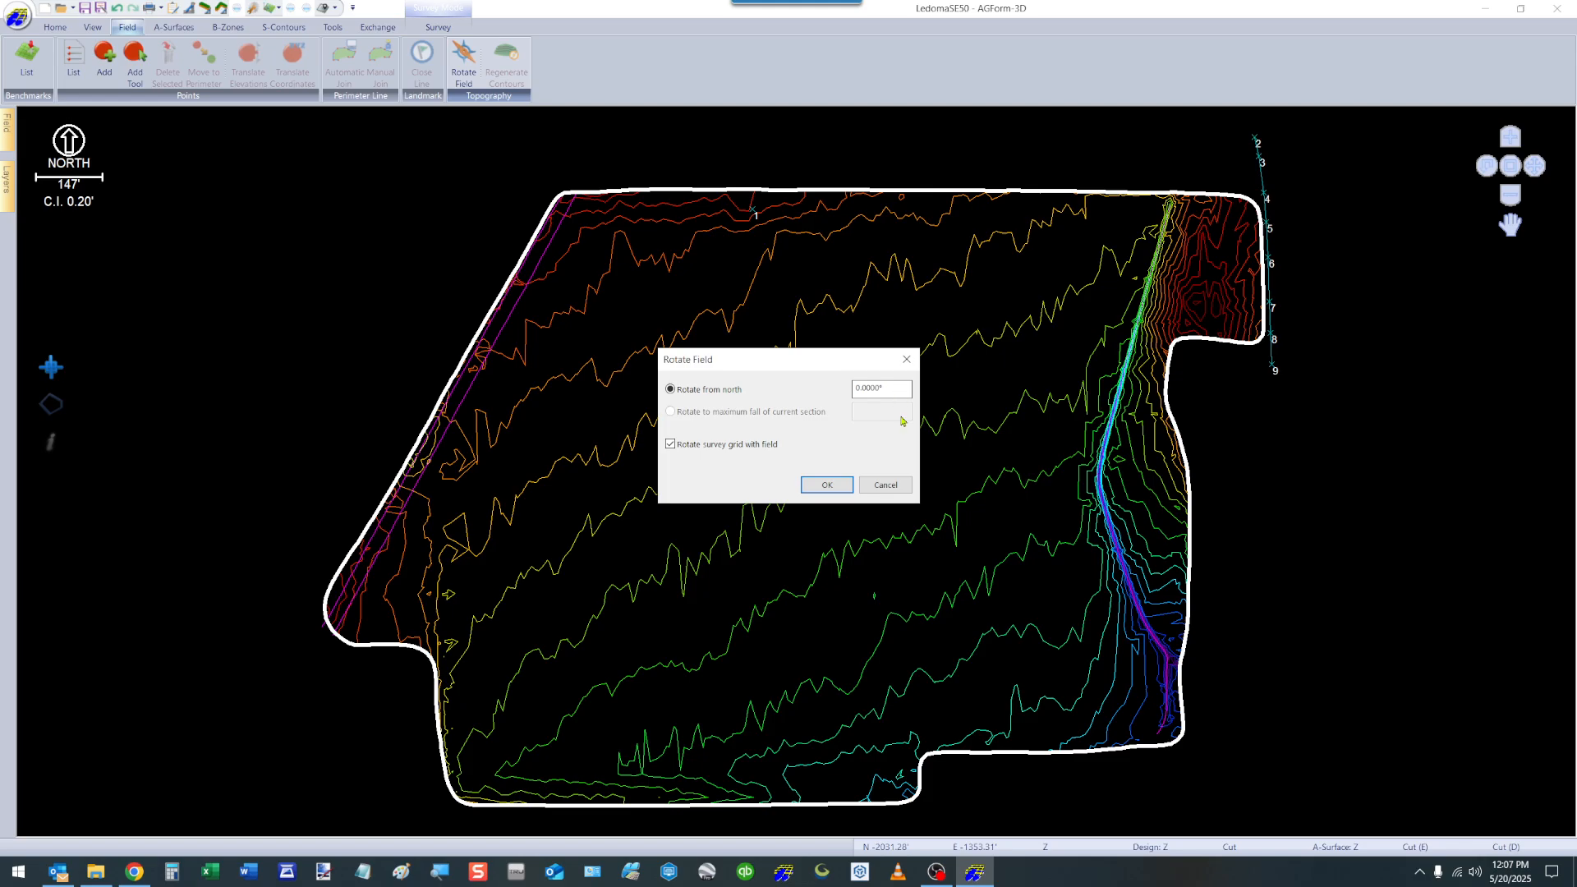
{"action": "left_click", "coordinate": [827, 484]}
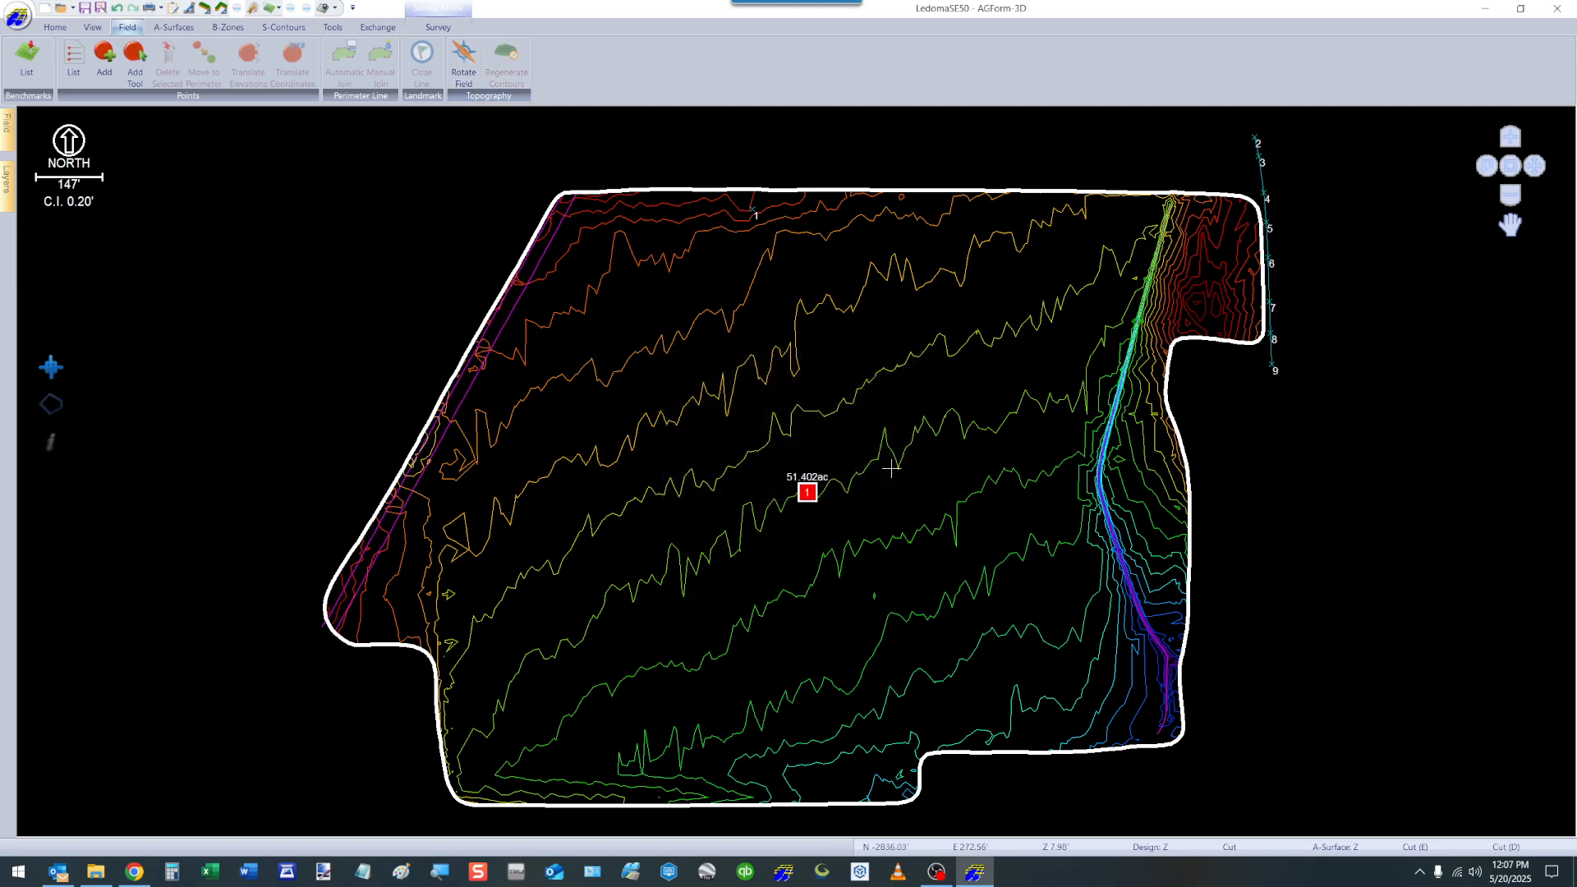
Review the A-Surface drawing and editing commands and the B-Zone solution commands.
{"action": "left_click", "coordinate": [175, 29]}
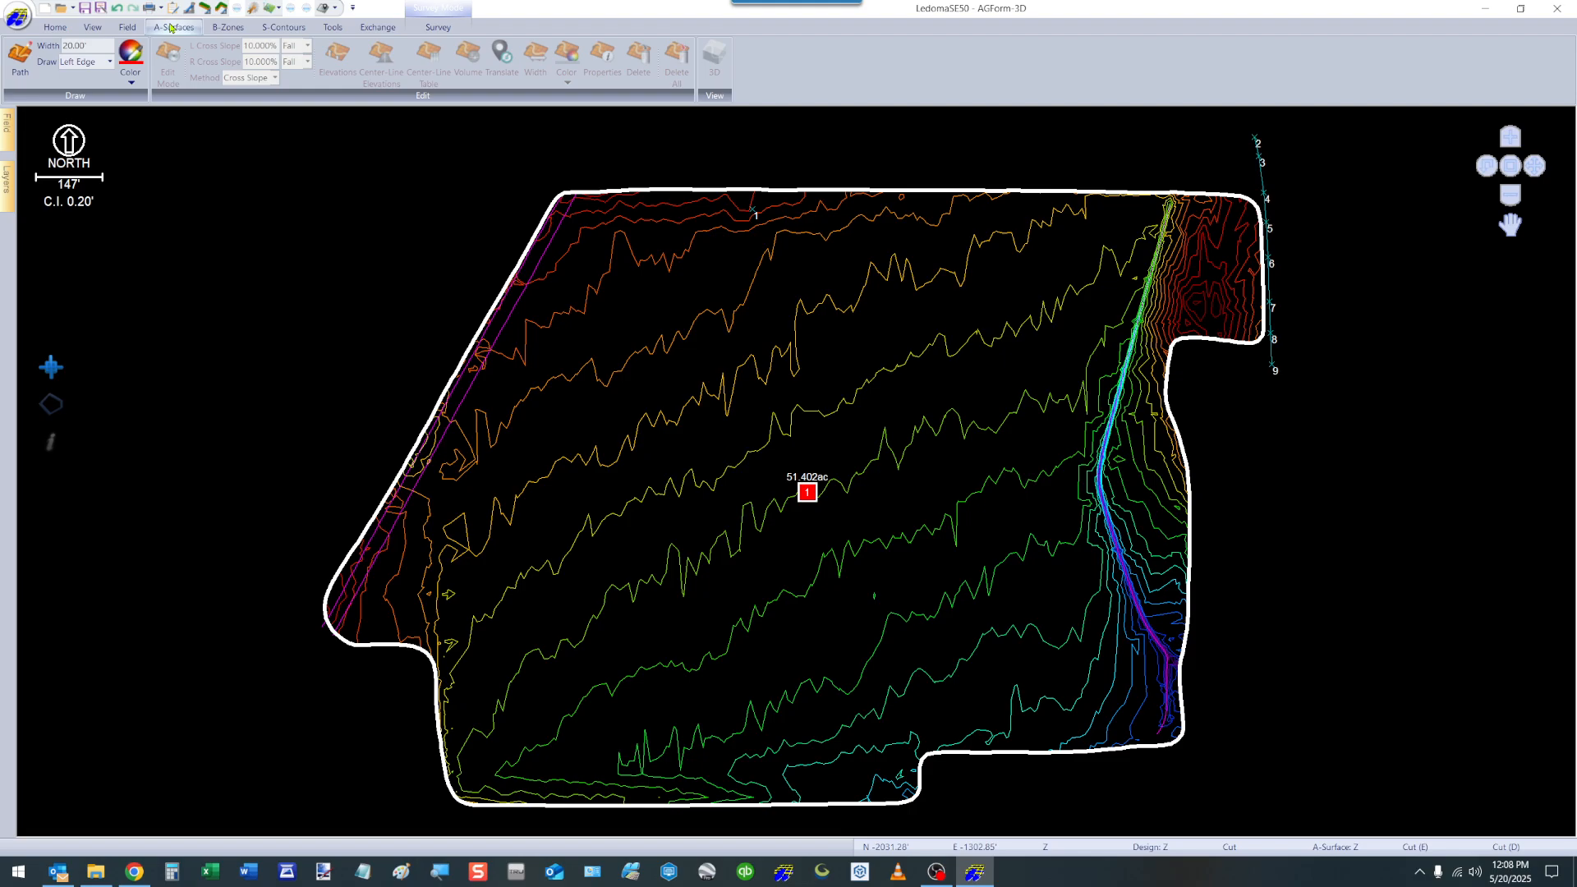
{"action": "left_click", "coordinate": [222, 29]}
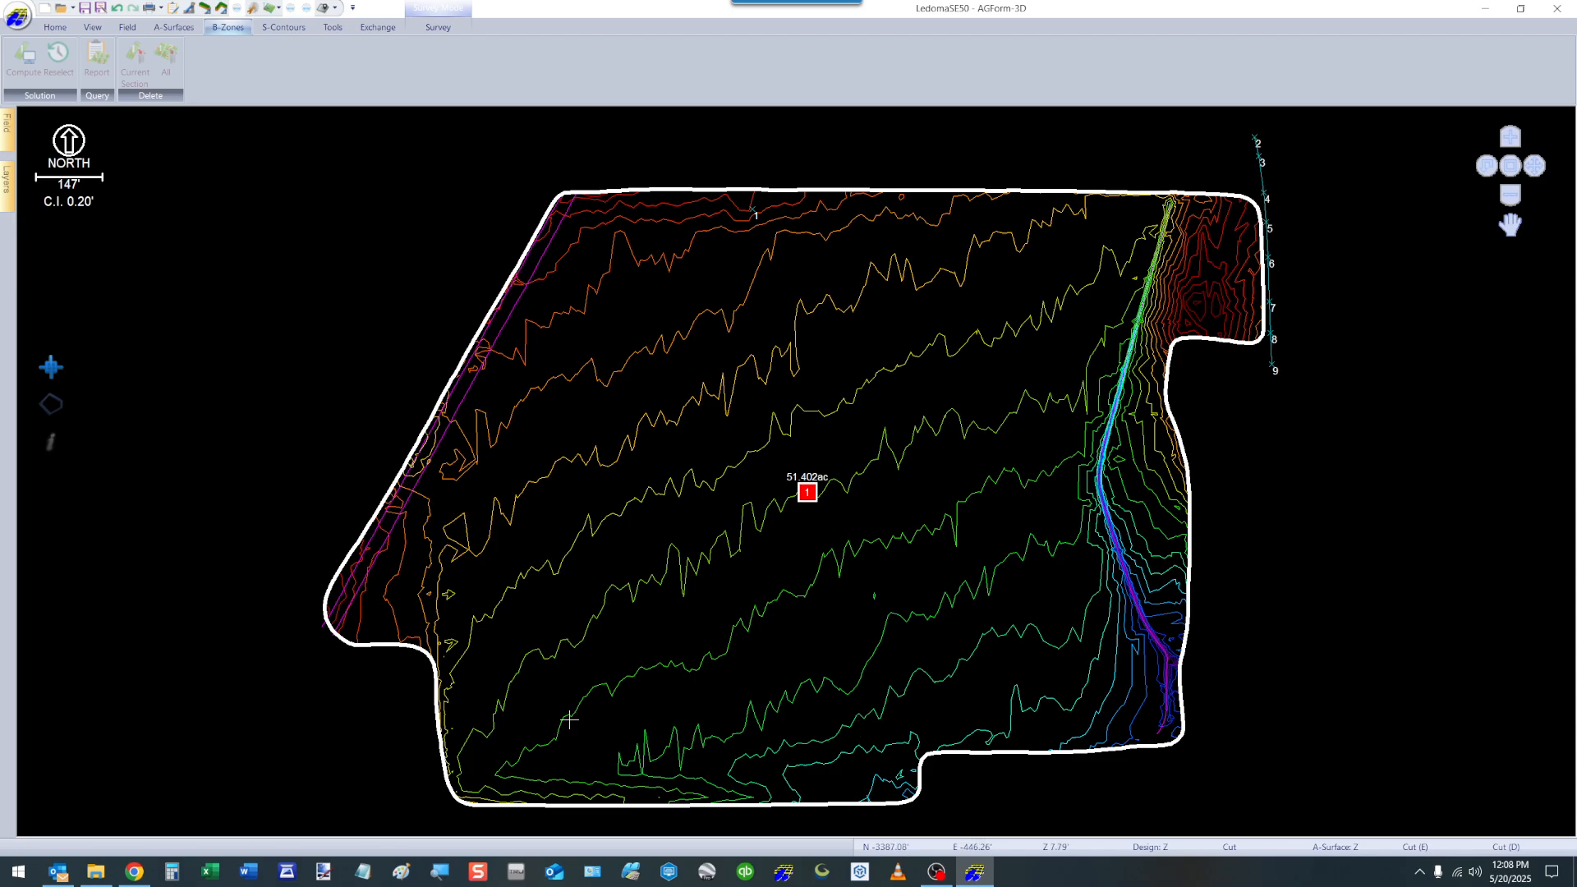
Review the S-Contour commands and measure a west-to-east distance across the northern part of the field's interior.
{"action": "left_click", "coordinate": [286, 31]}
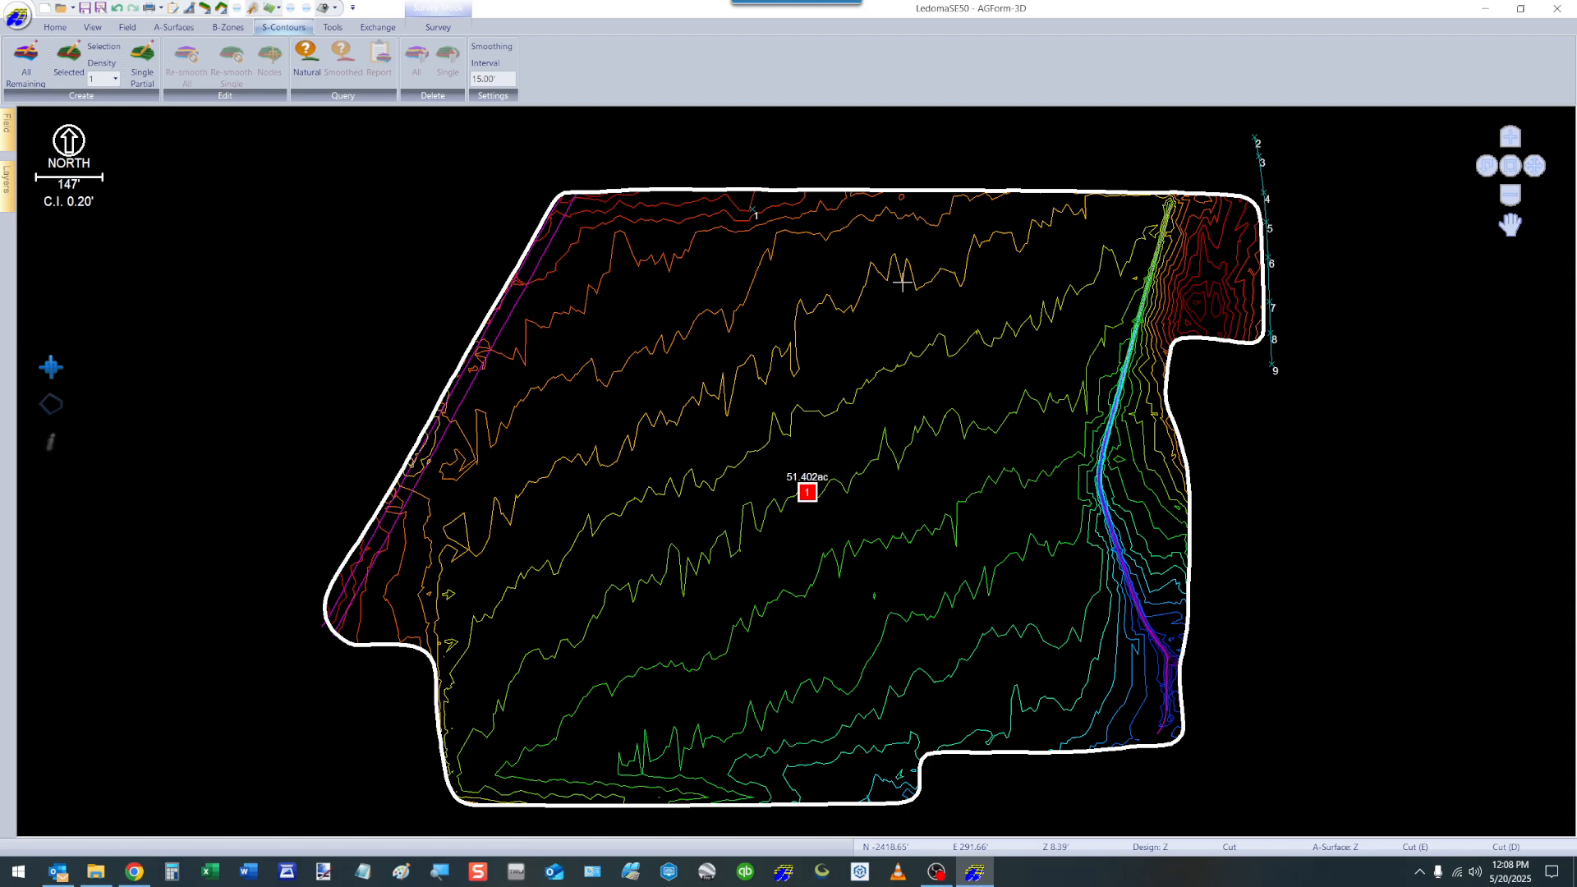
{"action": "left_click", "coordinate": [332, 28]}
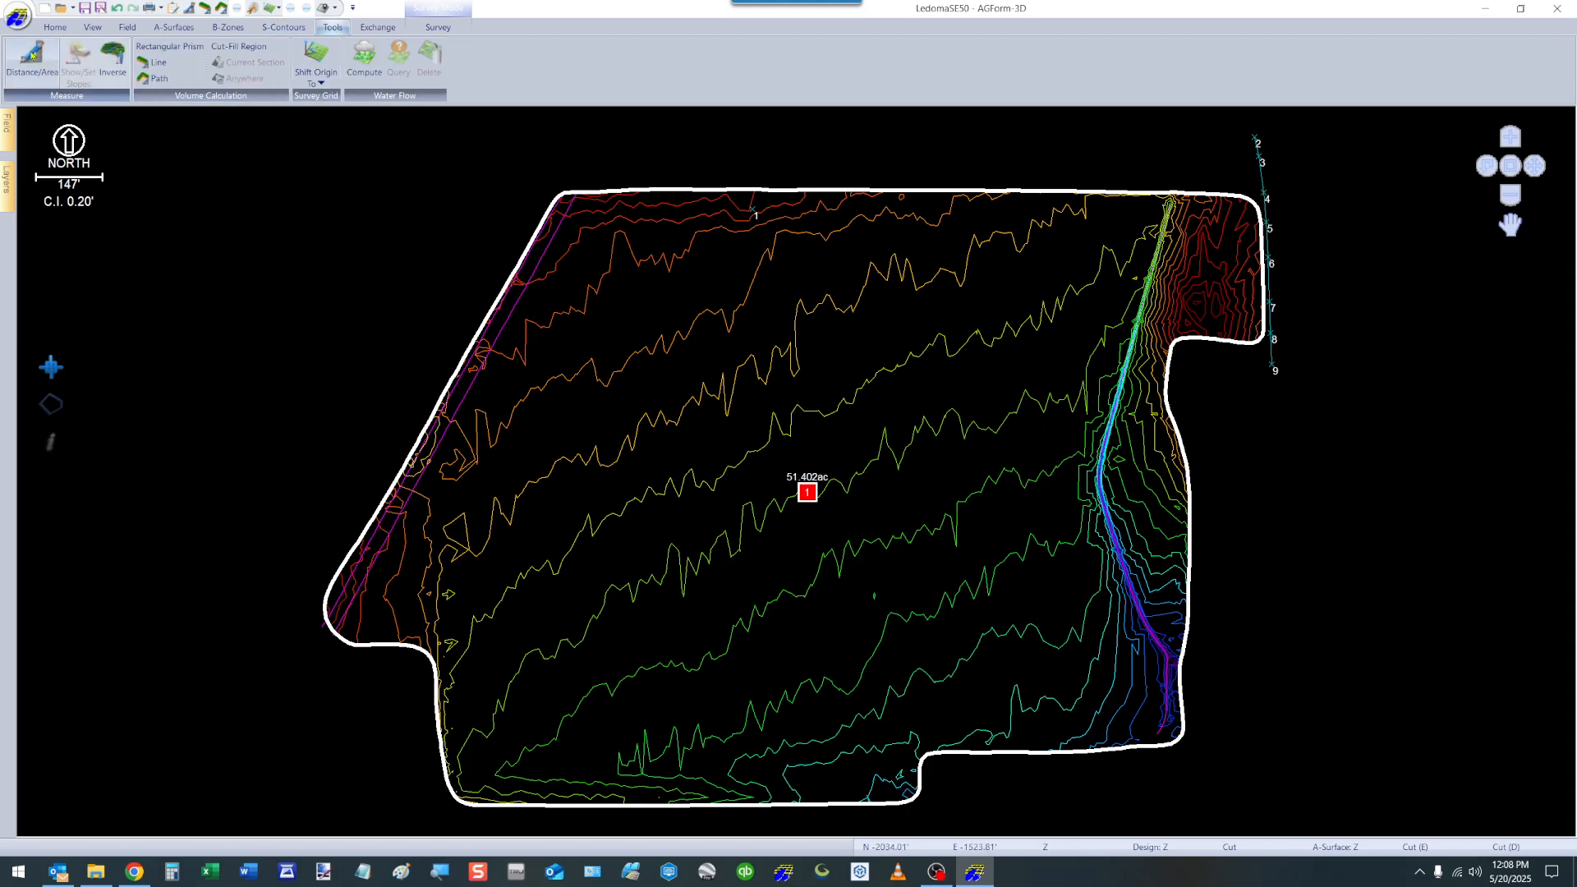
{"action": "left_click", "coordinate": [32, 55]}
{"action": "left_click", "coordinate": [549, 371]}
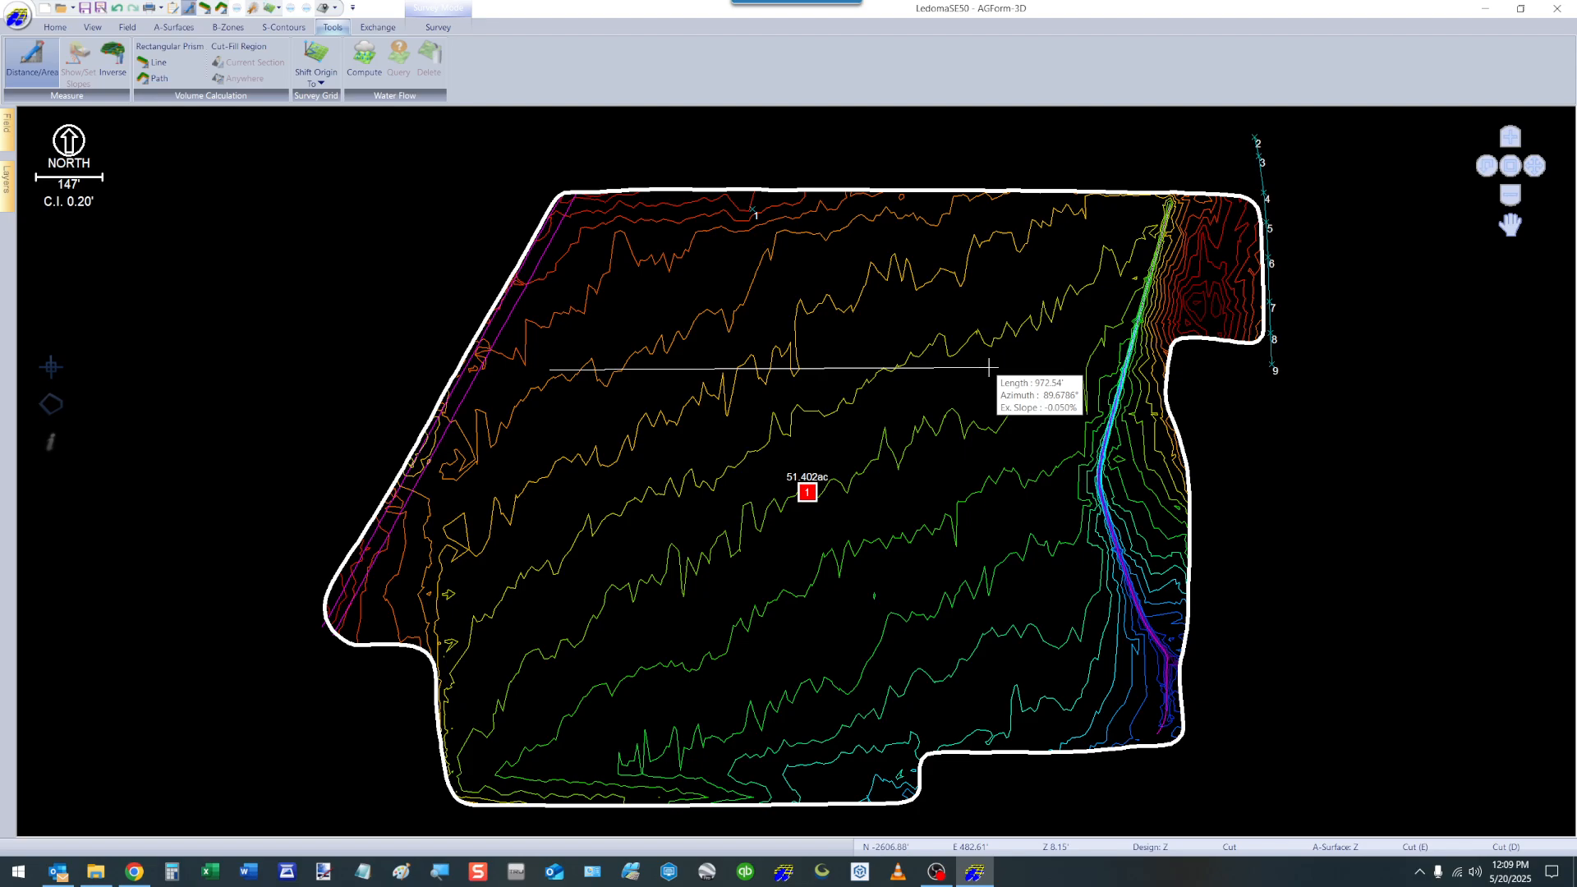
{"action": "left_click", "coordinate": [989, 368]}
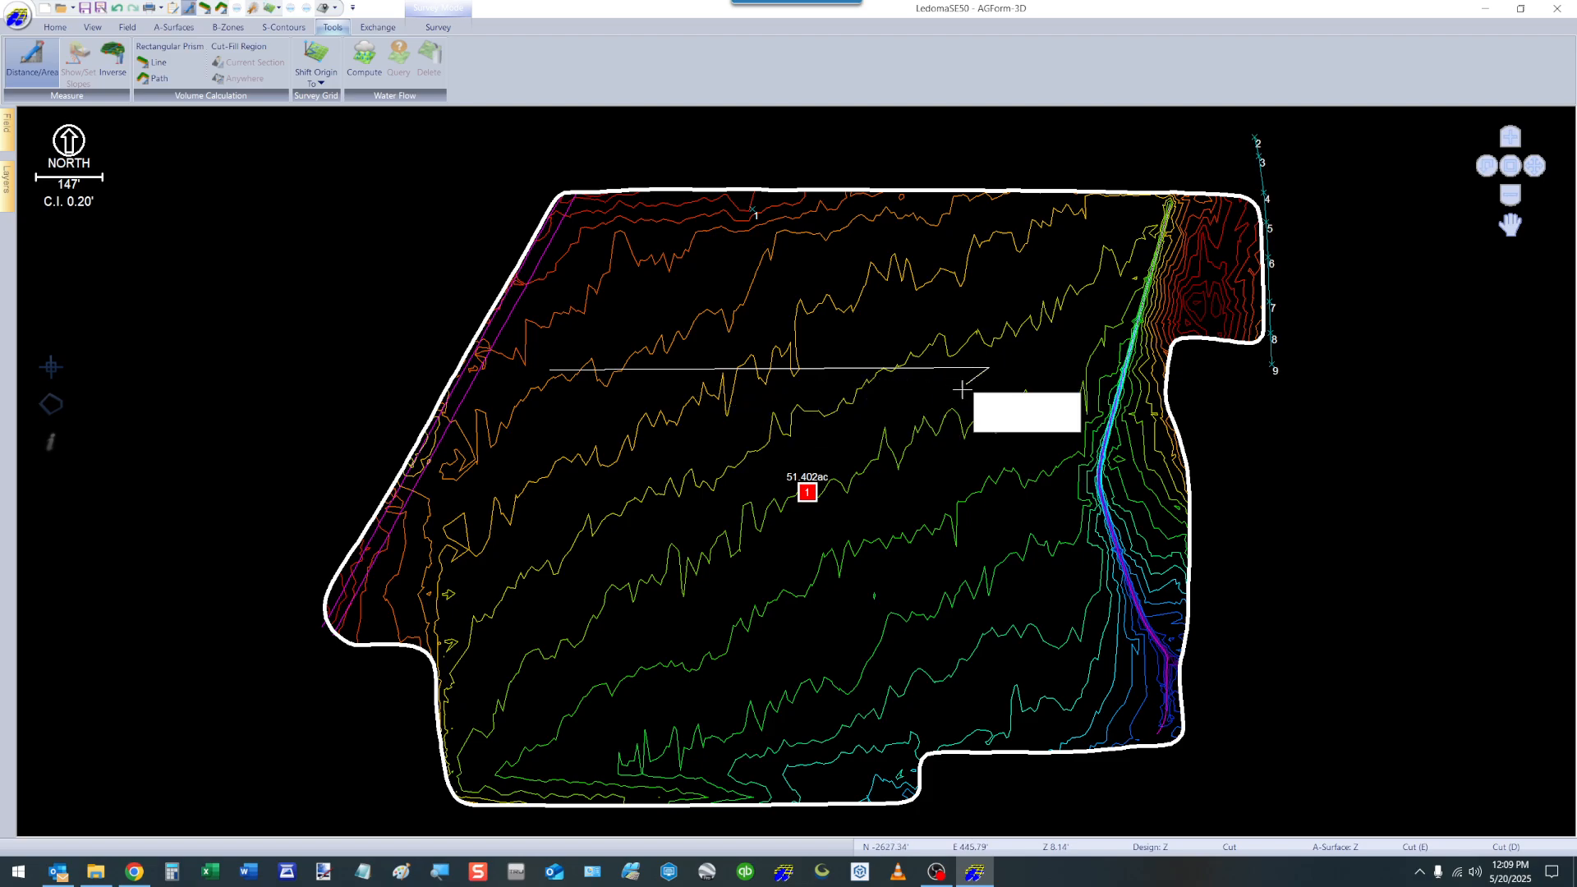
{"action": "key", "text": "Escape"}
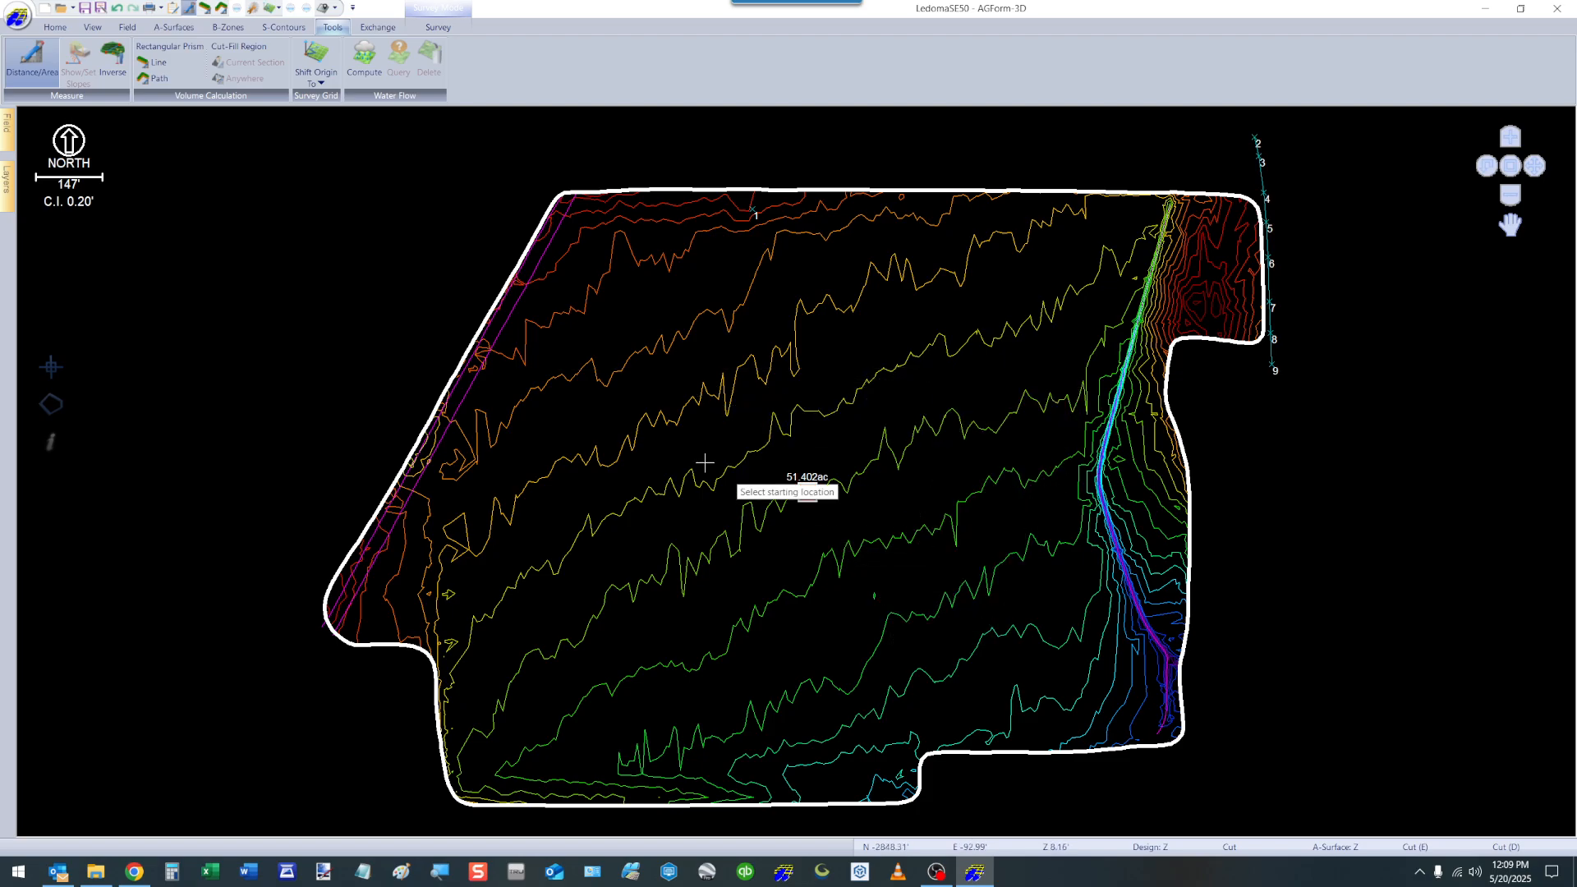
{"action": "key", "text": "Escape"}
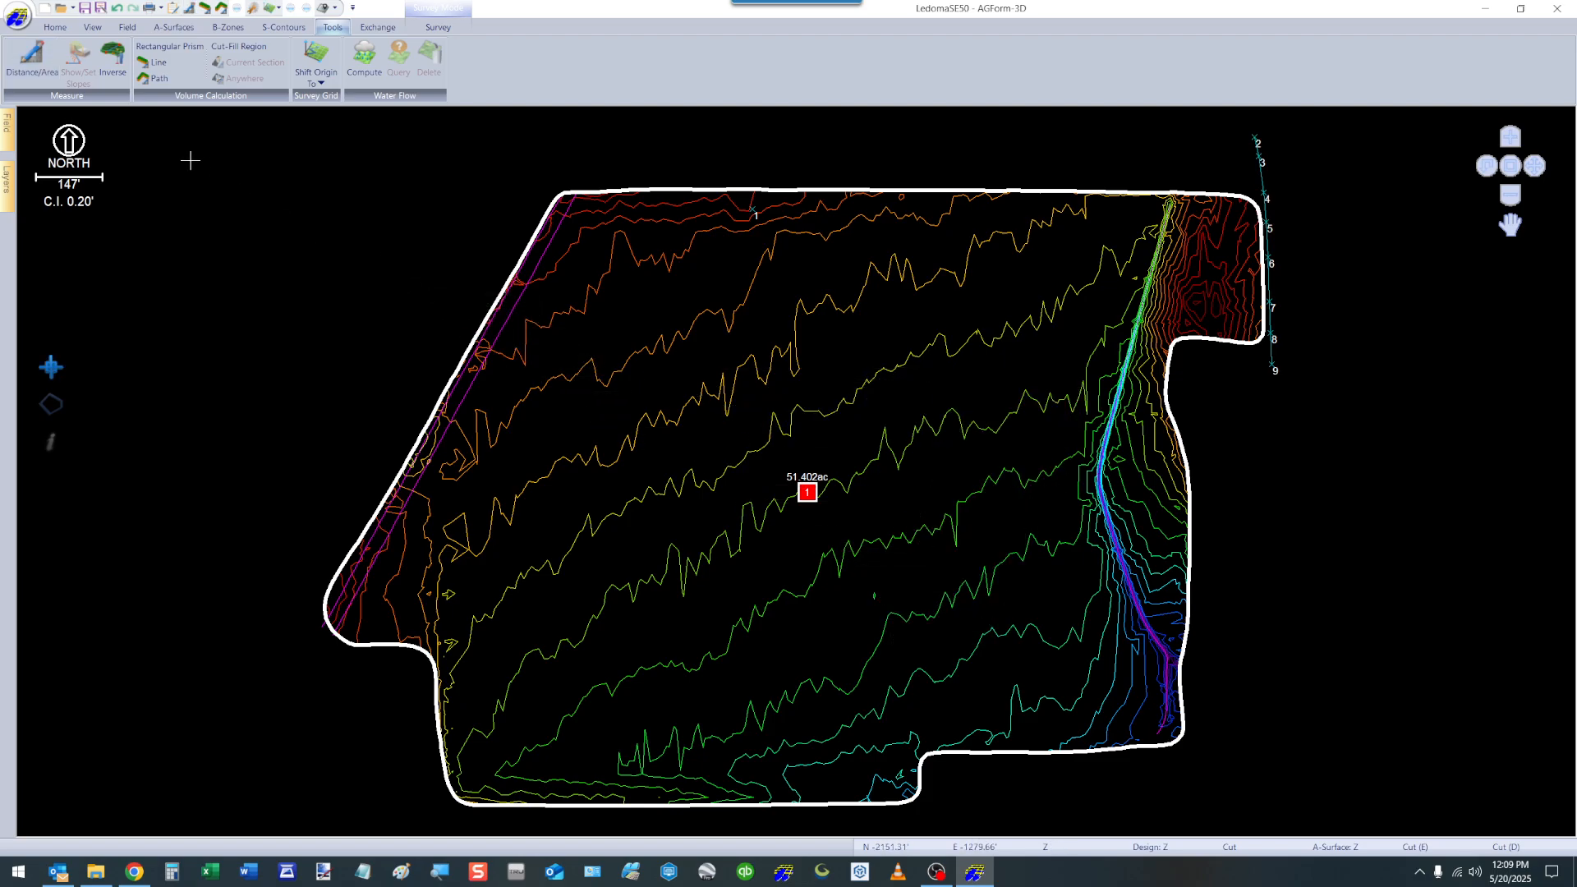
Set up an Inverse computation from point 2 to point 3, with both layers set to Landmarks.
{"action": "left_click", "coordinate": [115, 54]}
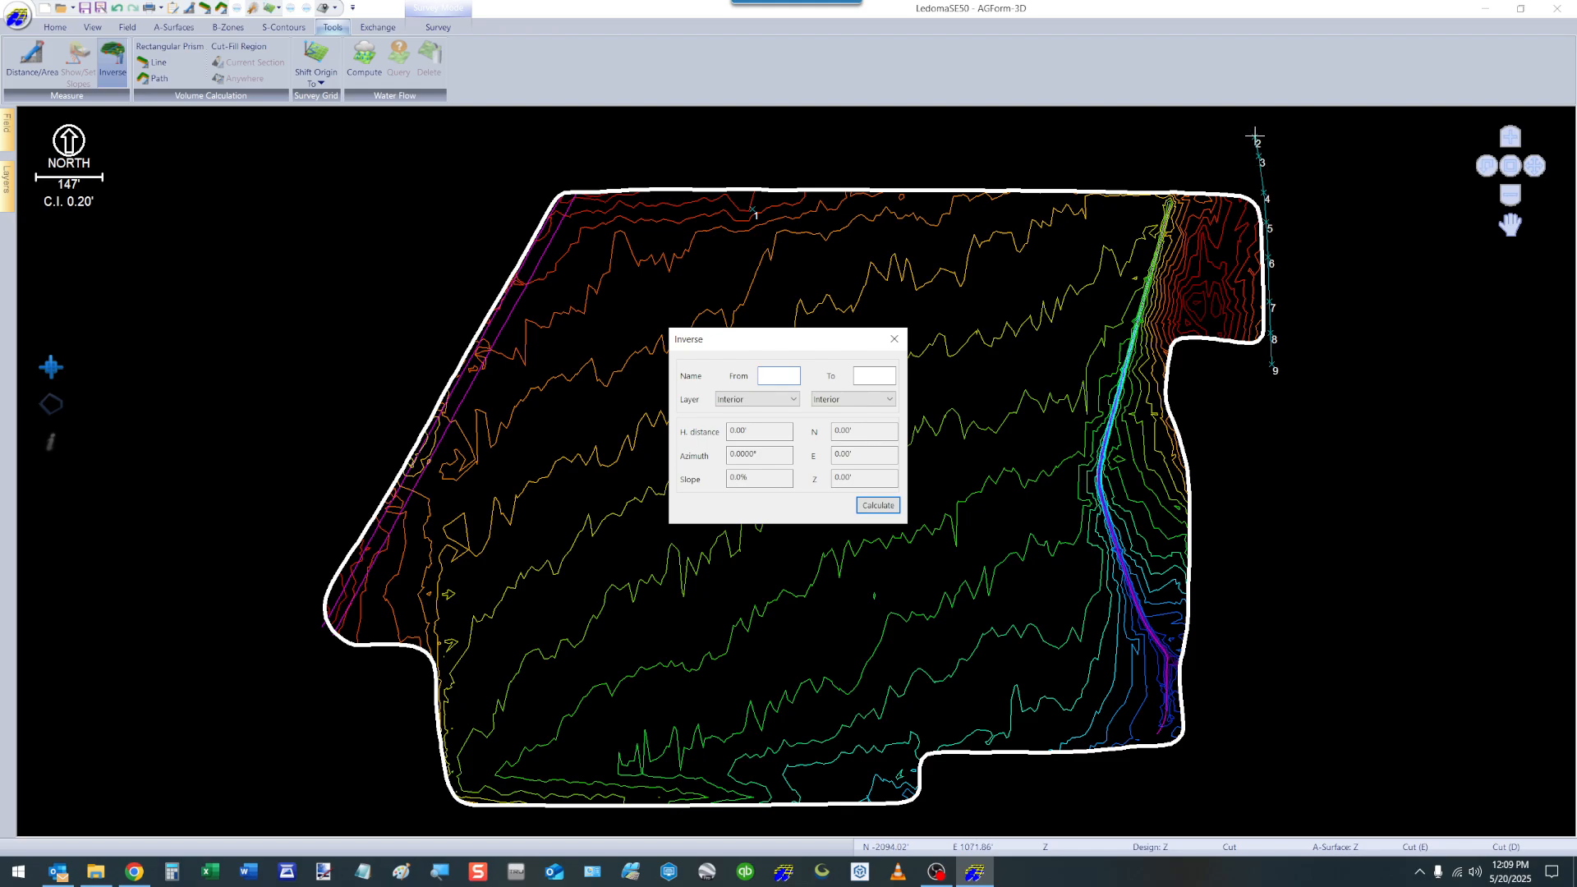
{"action": "left_click", "coordinate": [778, 375]}
{"action": "type", "text": "2"}
{"action": "left_click", "coordinate": [882, 376]}
{"action": "type", "text": "3"}
{"action": "left_click", "coordinate": [755, 400]}
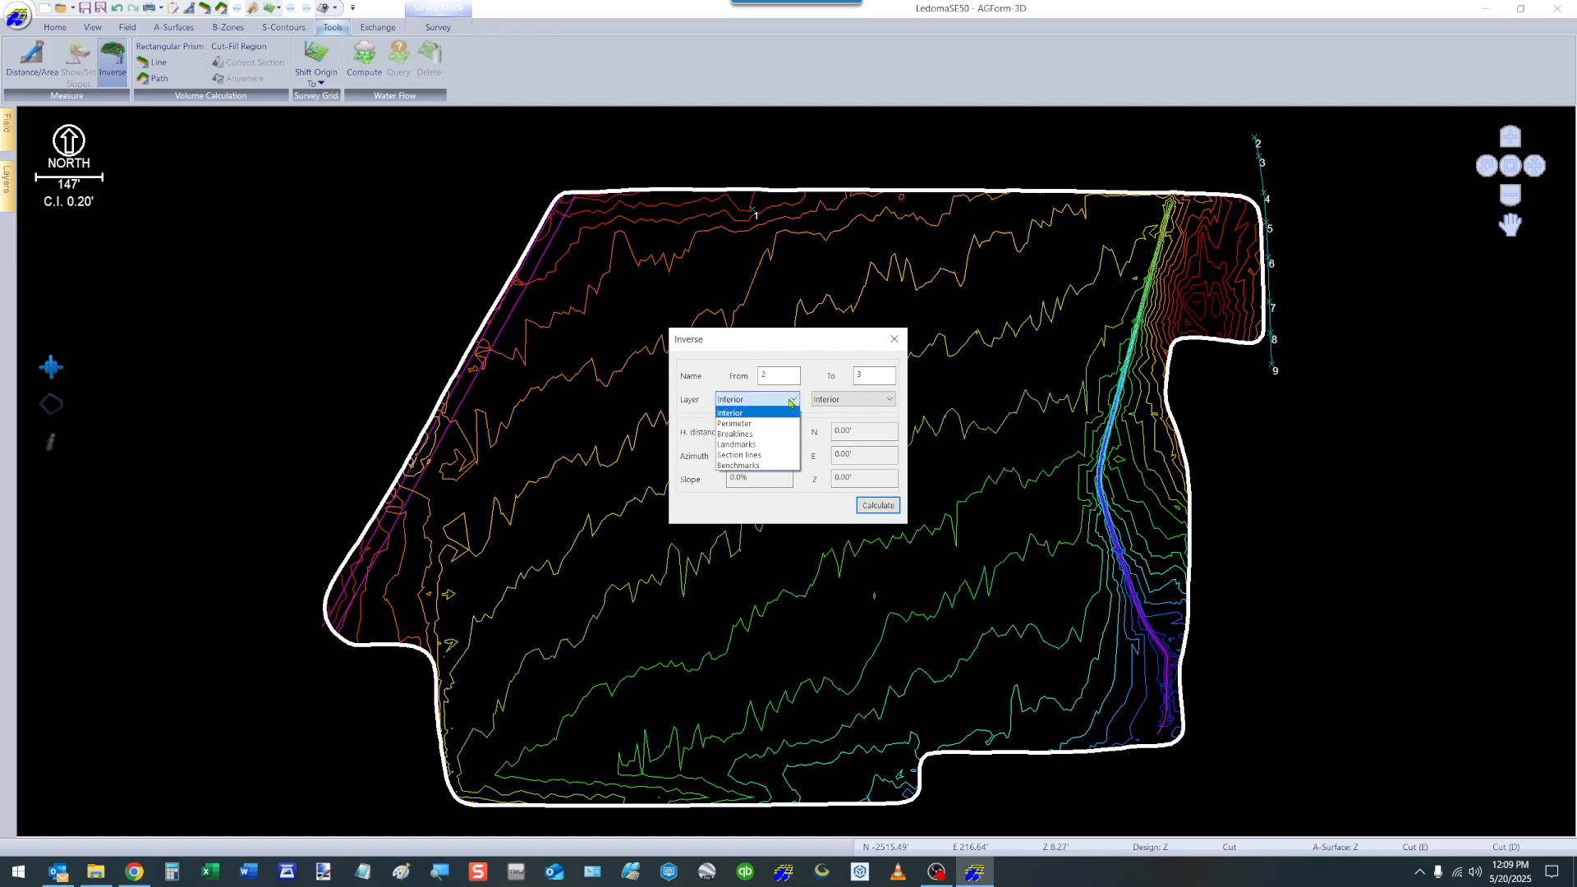
{"action": "left_click", "coordinate": [736, 444]}
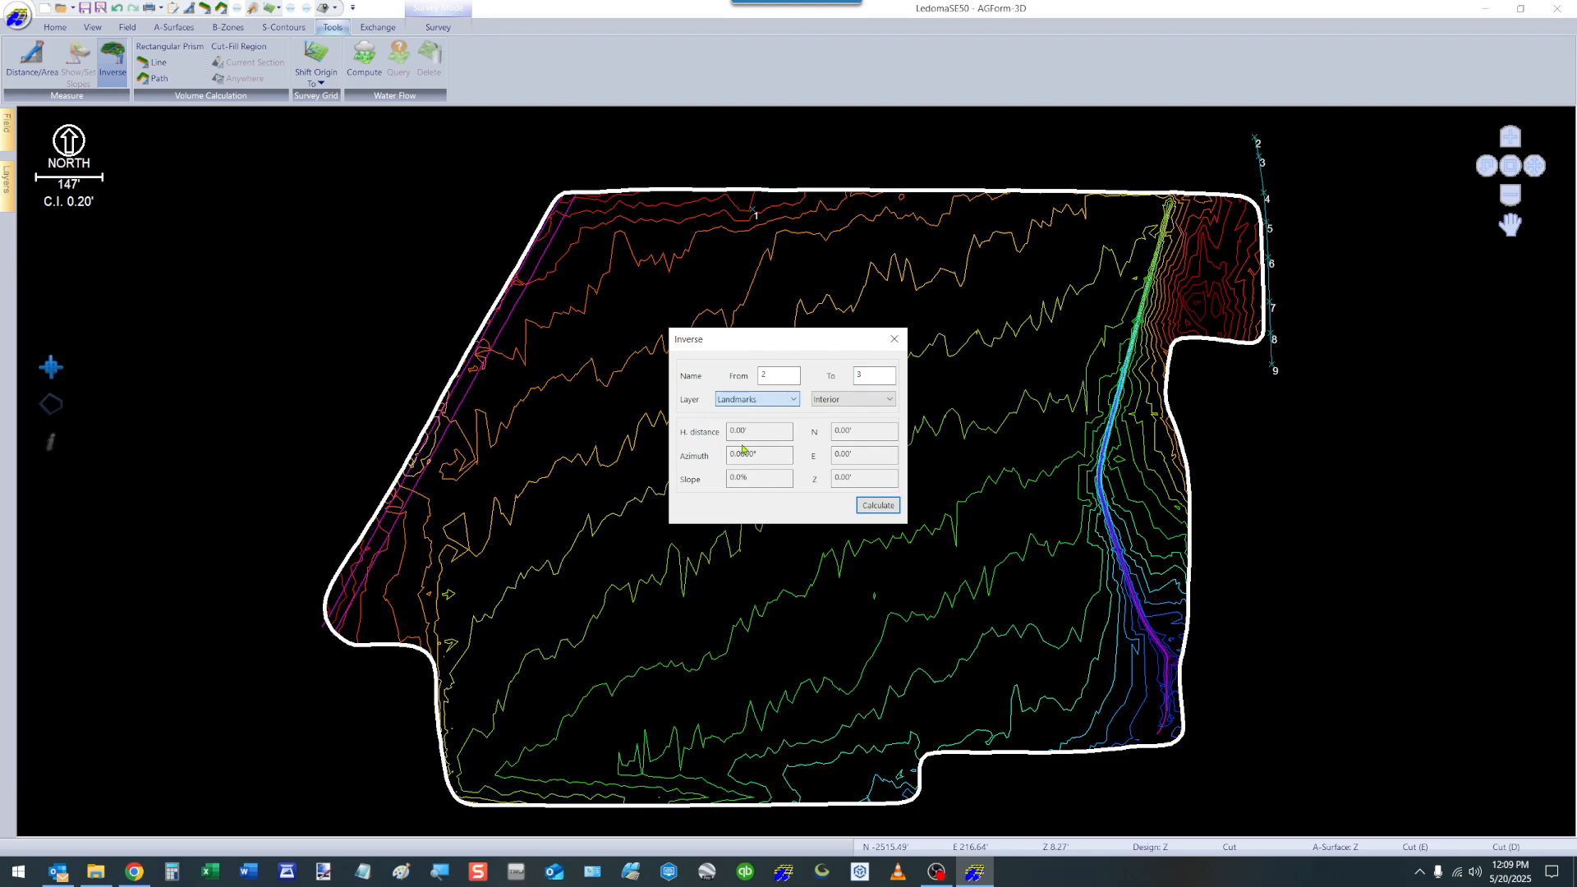
{"action": "left_click", "coordinate": [885, 400]}
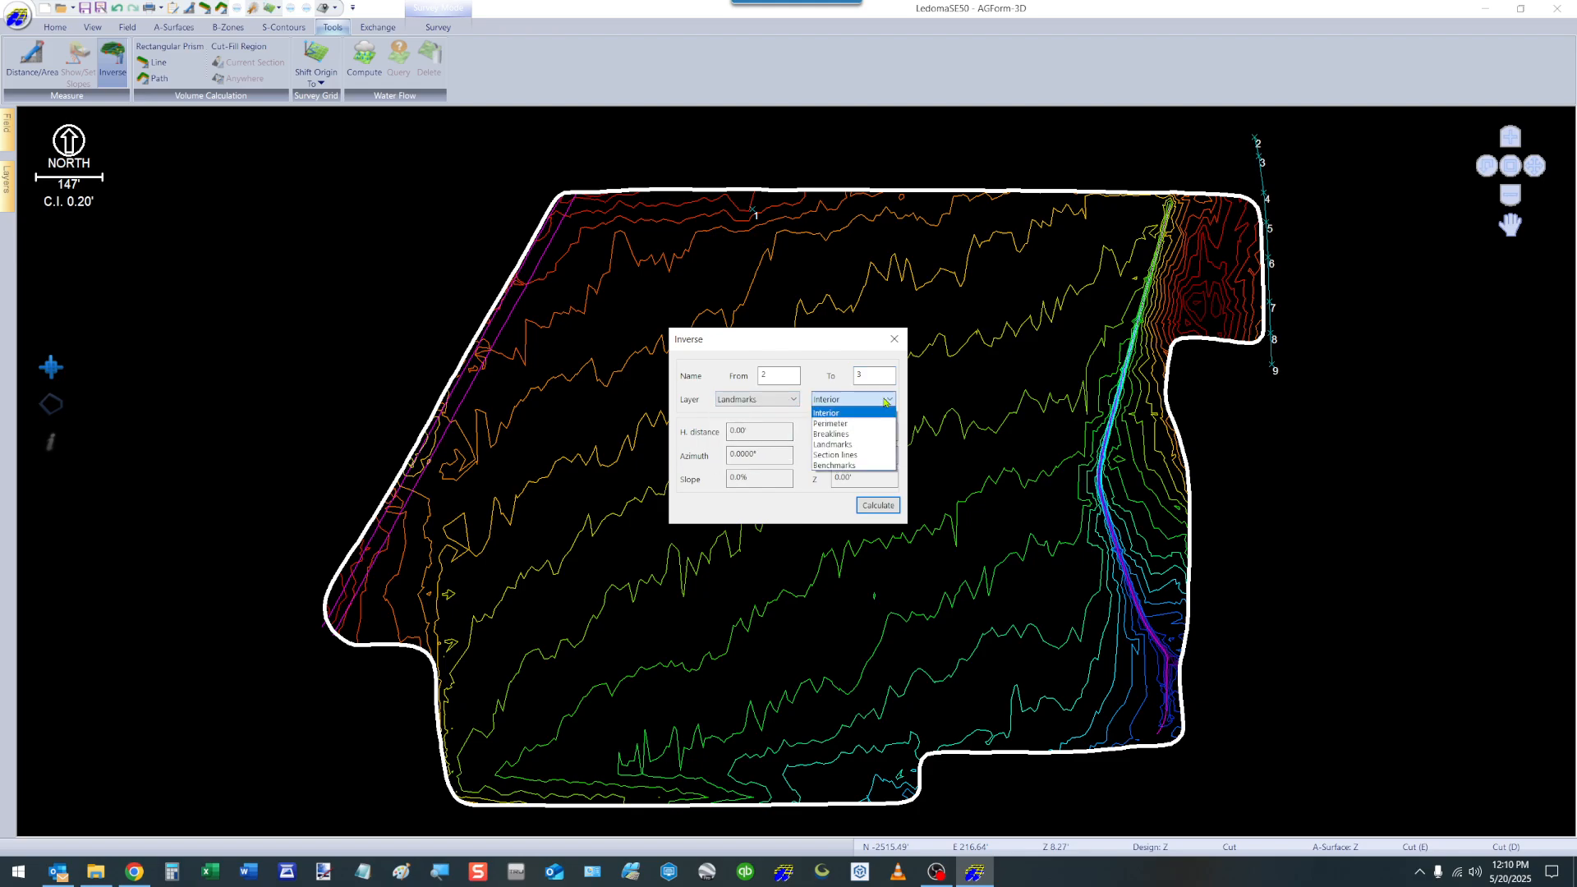
{"action": "left_click", "coordinate": [840, 449]}
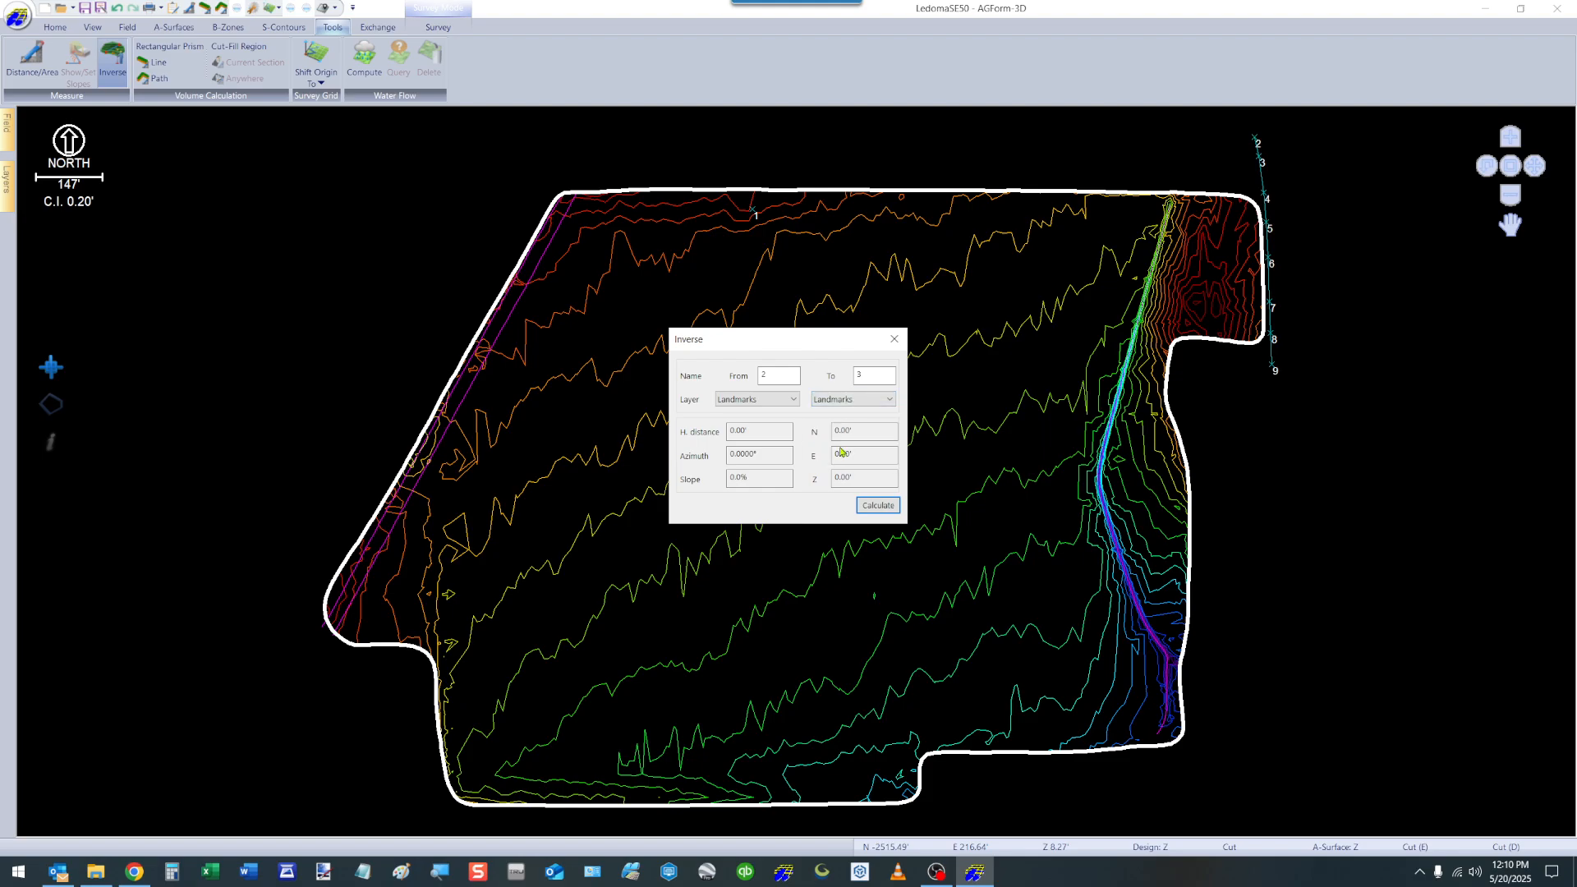
Calculate the inverse between the two landmarks, review its slope and the available layer choices, and close the Inverse tool.
{"action": "left_click", "coordinate": [878, 506]}
{"action": "left_click", "coordinate": [767, 477]}
{"action": "left_click", "coordinate": [792, 400]}
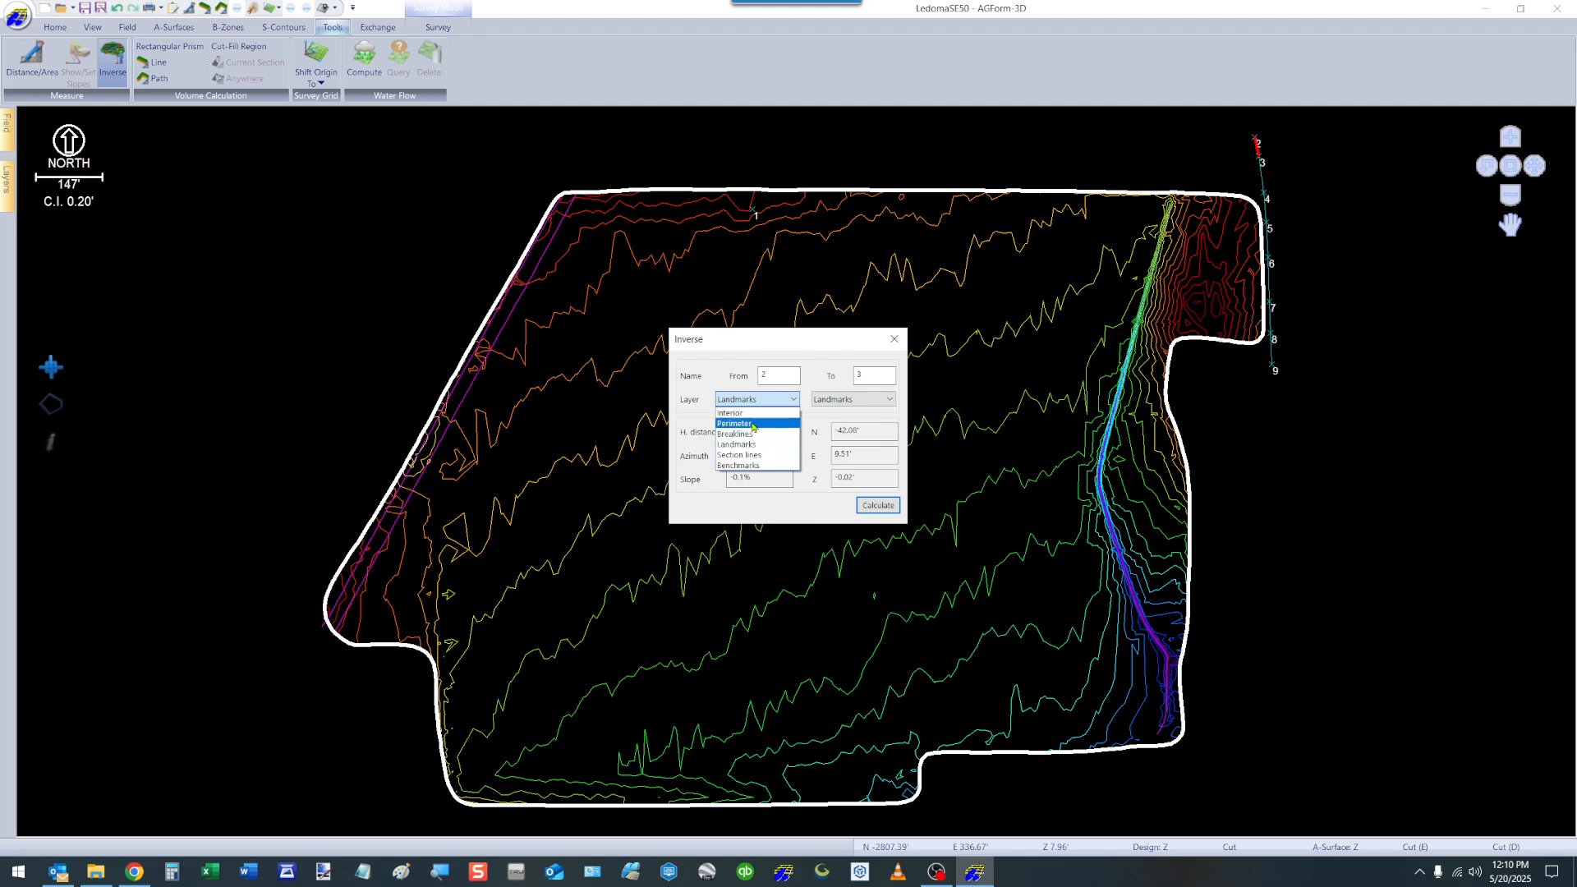
{"action": "left_click", "coordinate": [895, 338]}
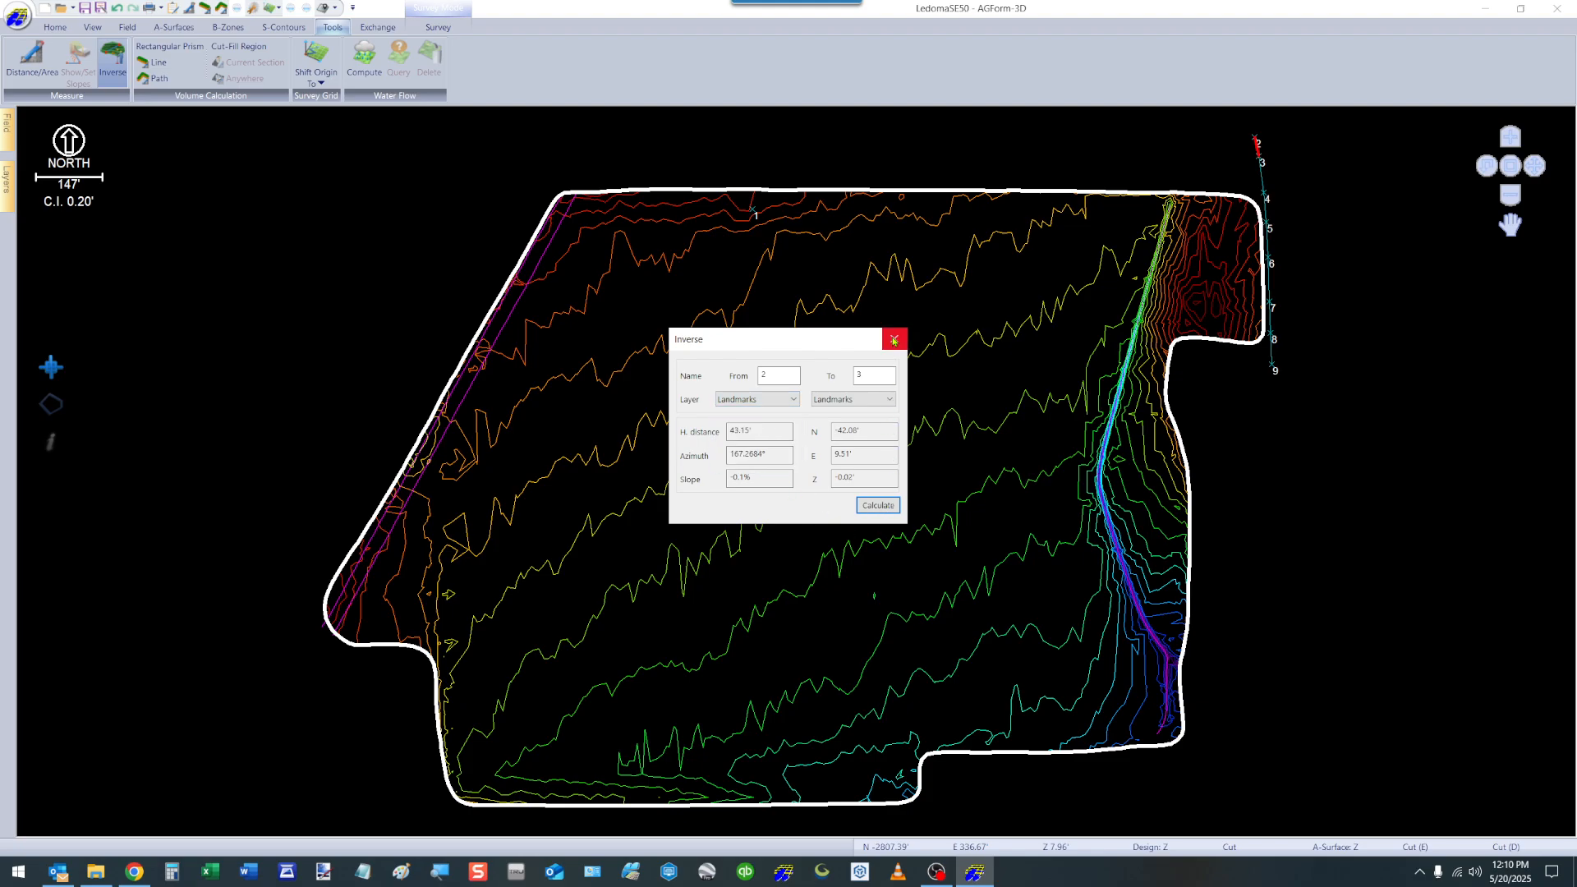
{"action": "left_click", "coordinate": [894, 338]}
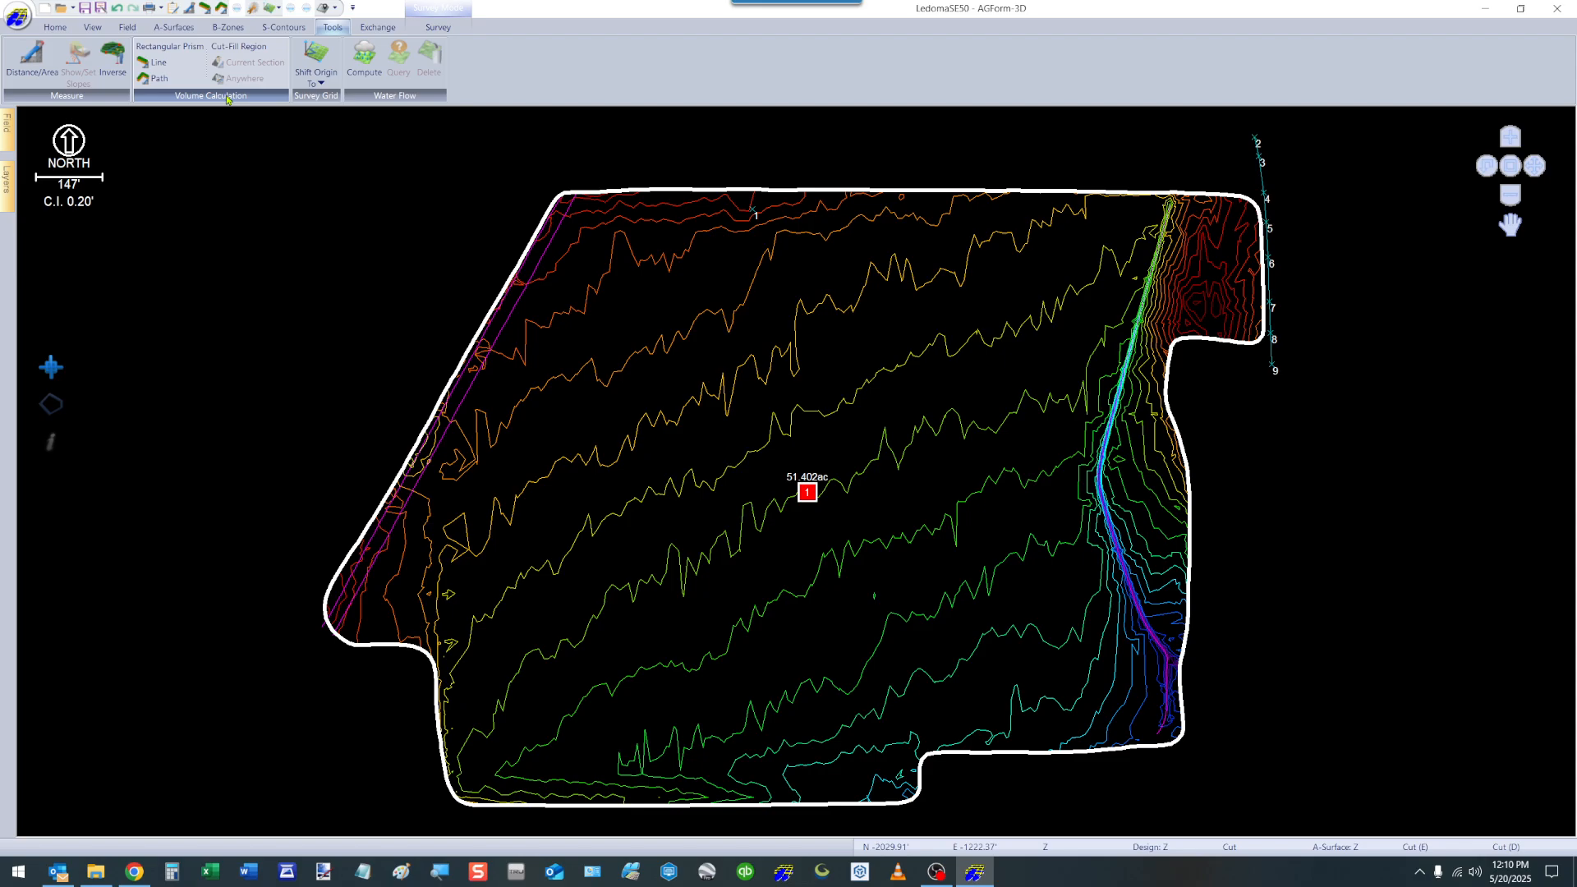
Display the grid lines and shift the survey grid origin to a picked location on the section 1 marker mid-field.
{"action": "left_click", "coordinate": [323, 72]}
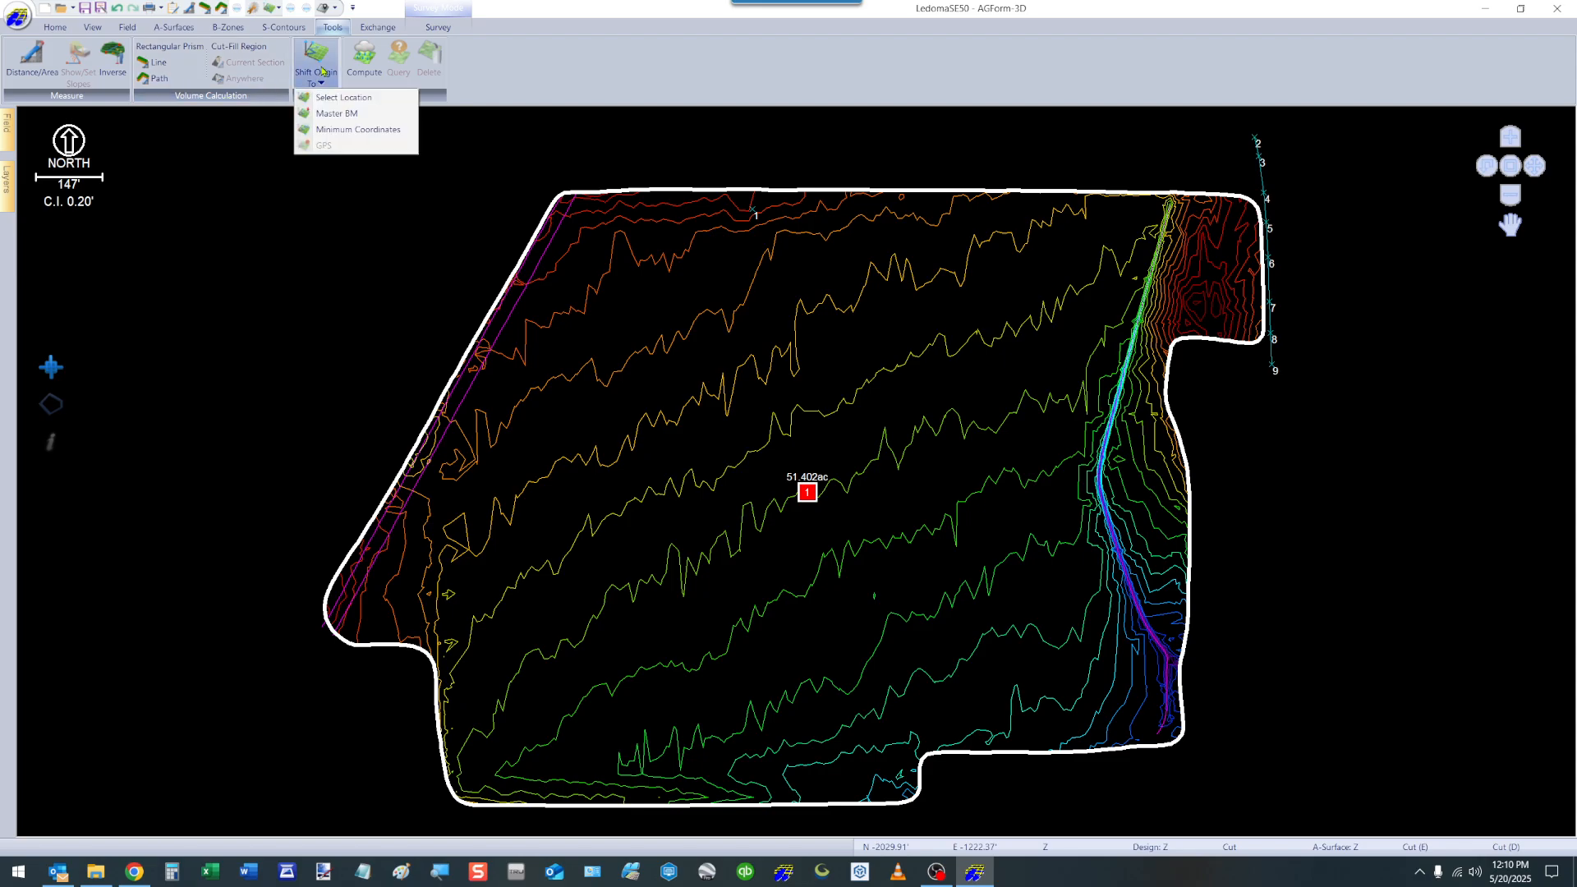
{"action": "left_click", "coordinate": [256, 181]}
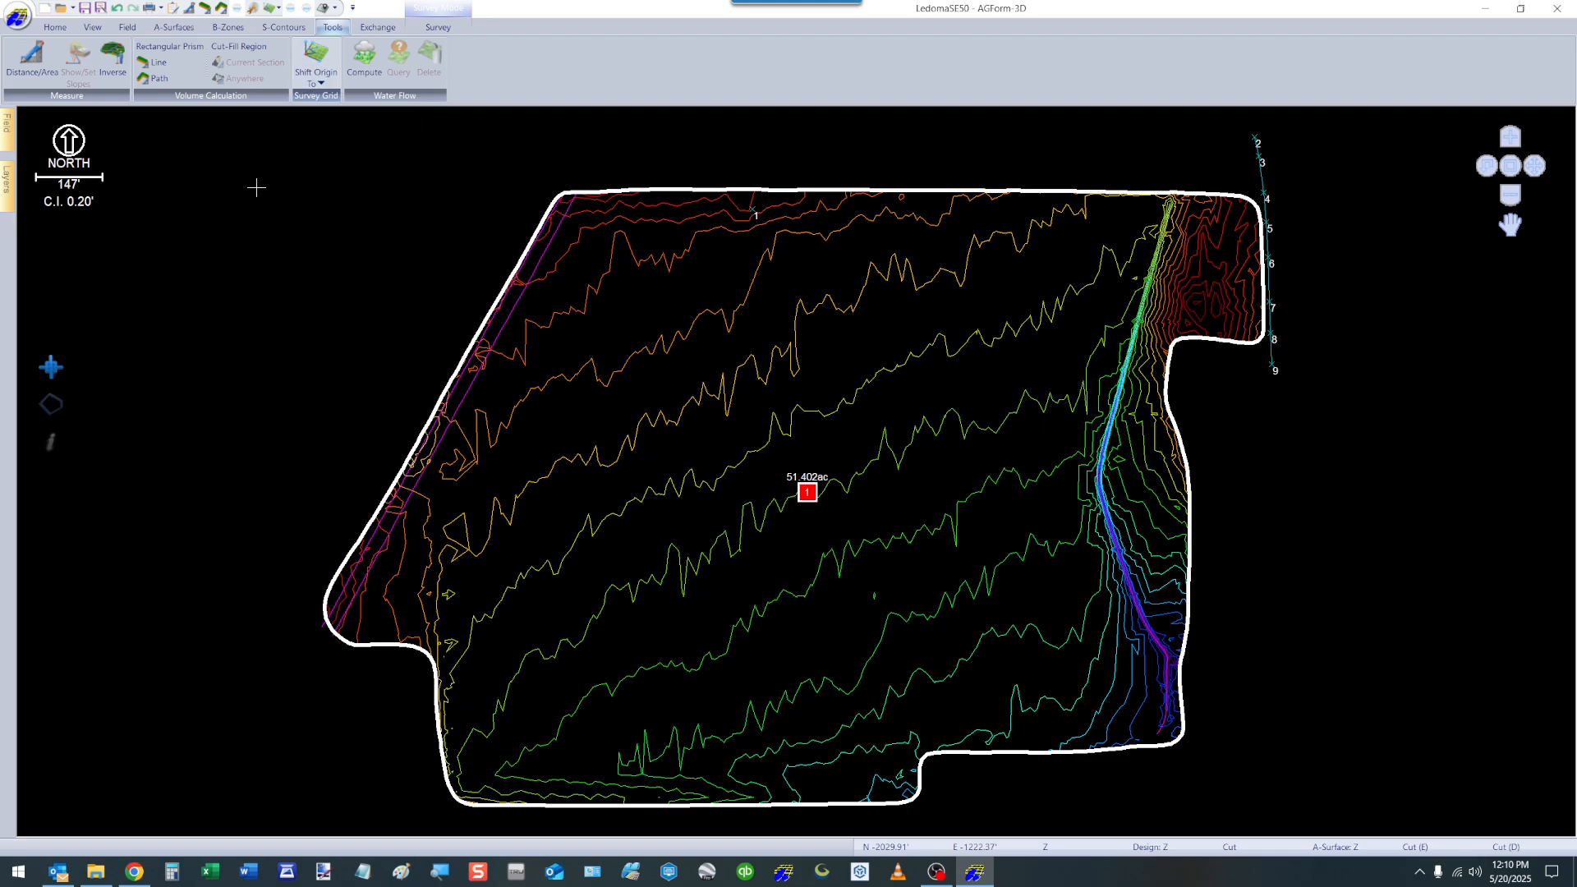
{"action": "left_click", "coordinate": [8, 184]}
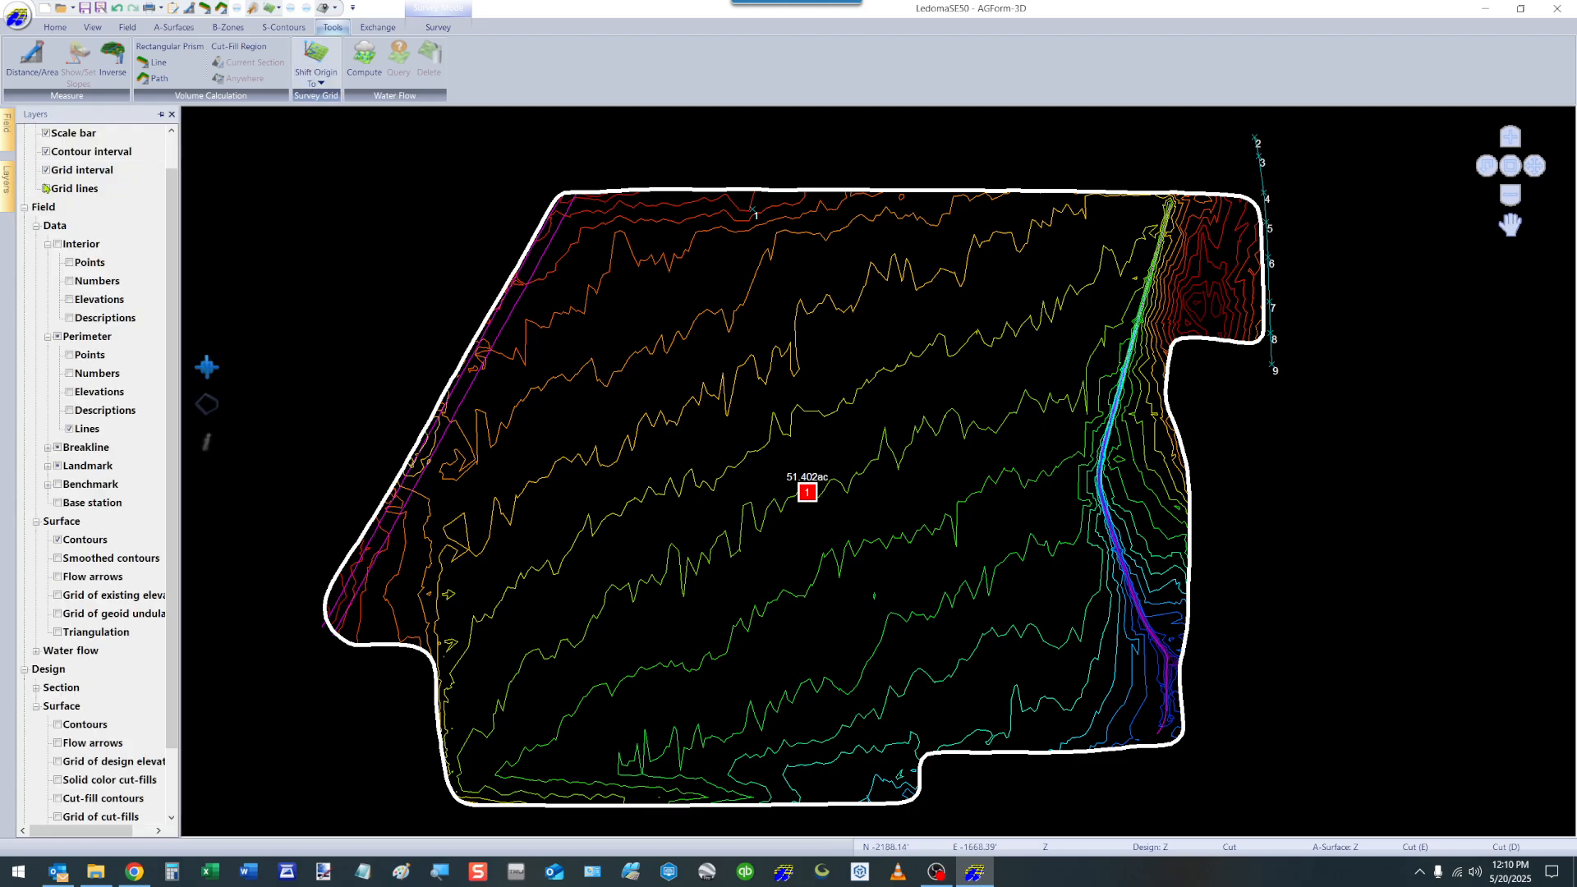
{"action": "left_click", "coordinate": [46, 188]}
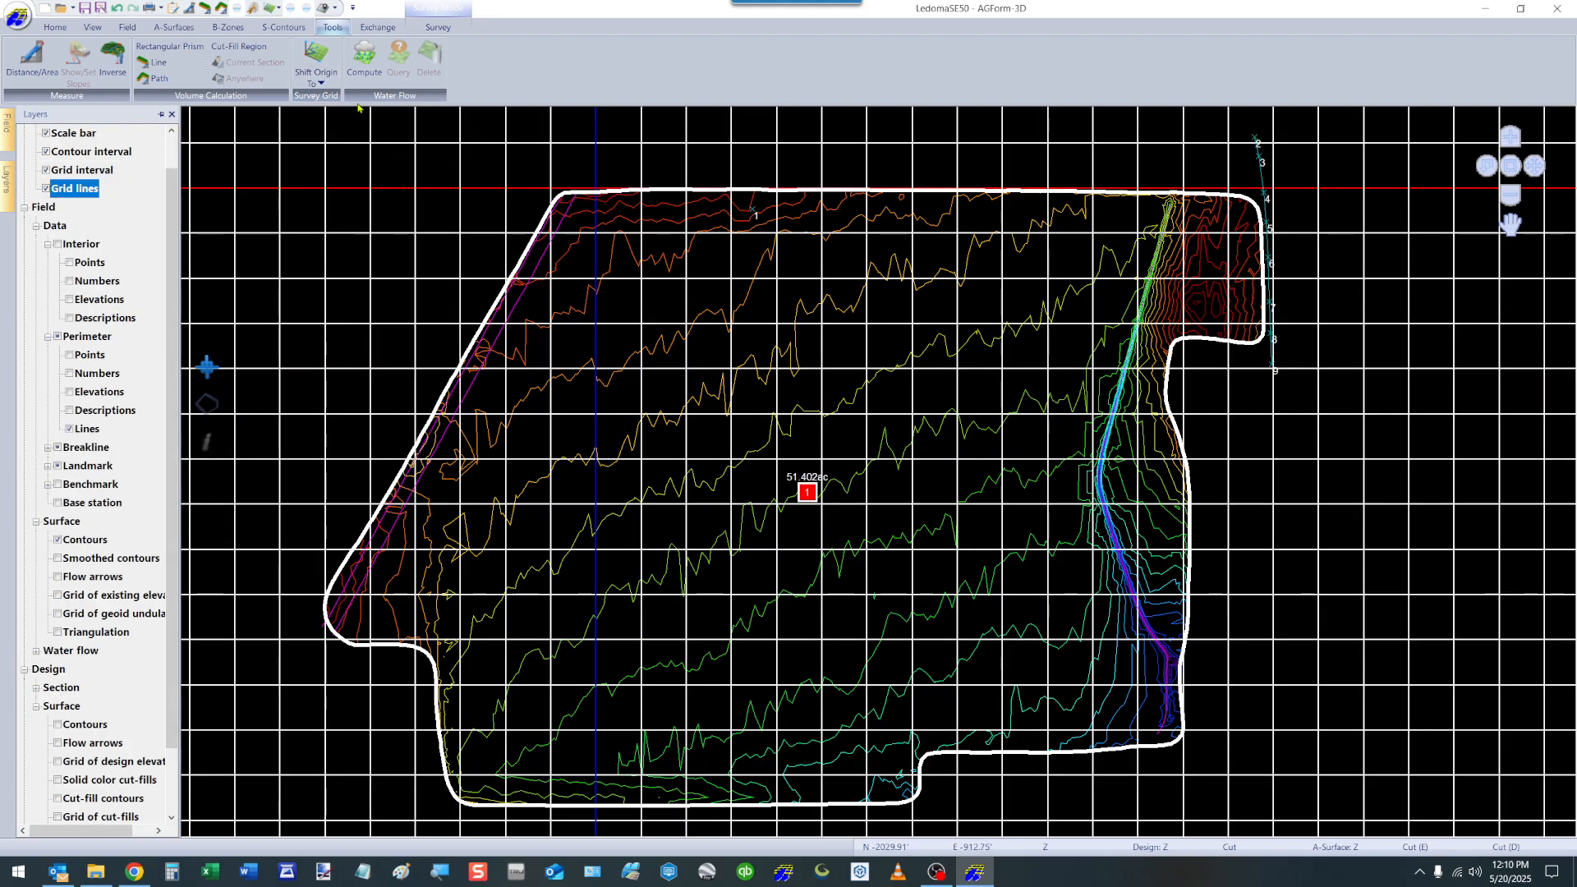
{"action": "left_click", "coordinate": [318, 74]}
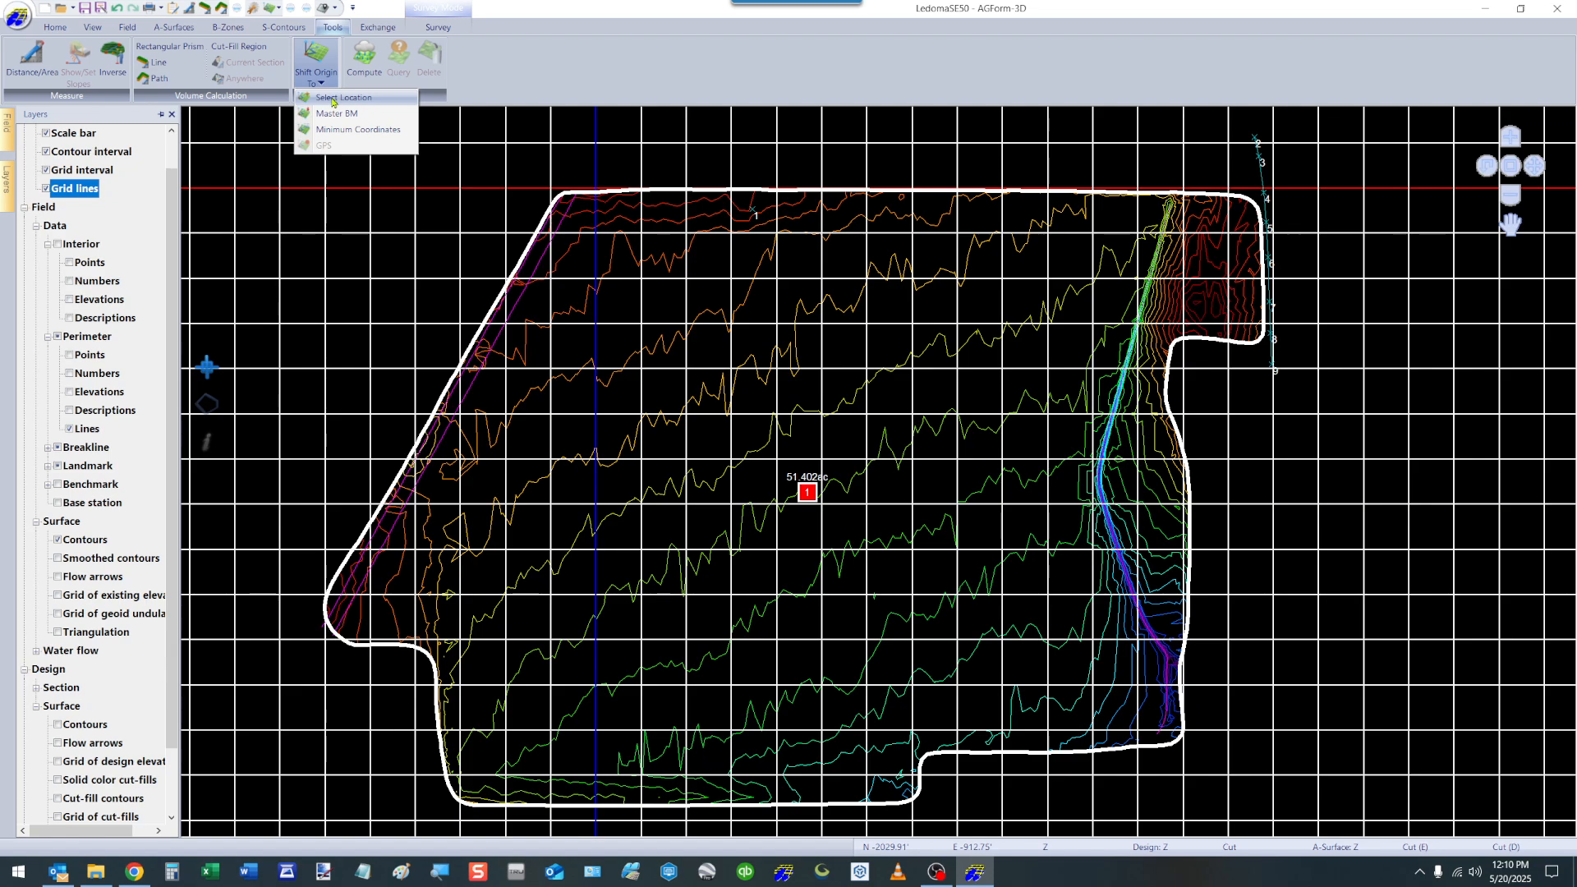
{"action": "left_click", "coordinate": [329, 99]}
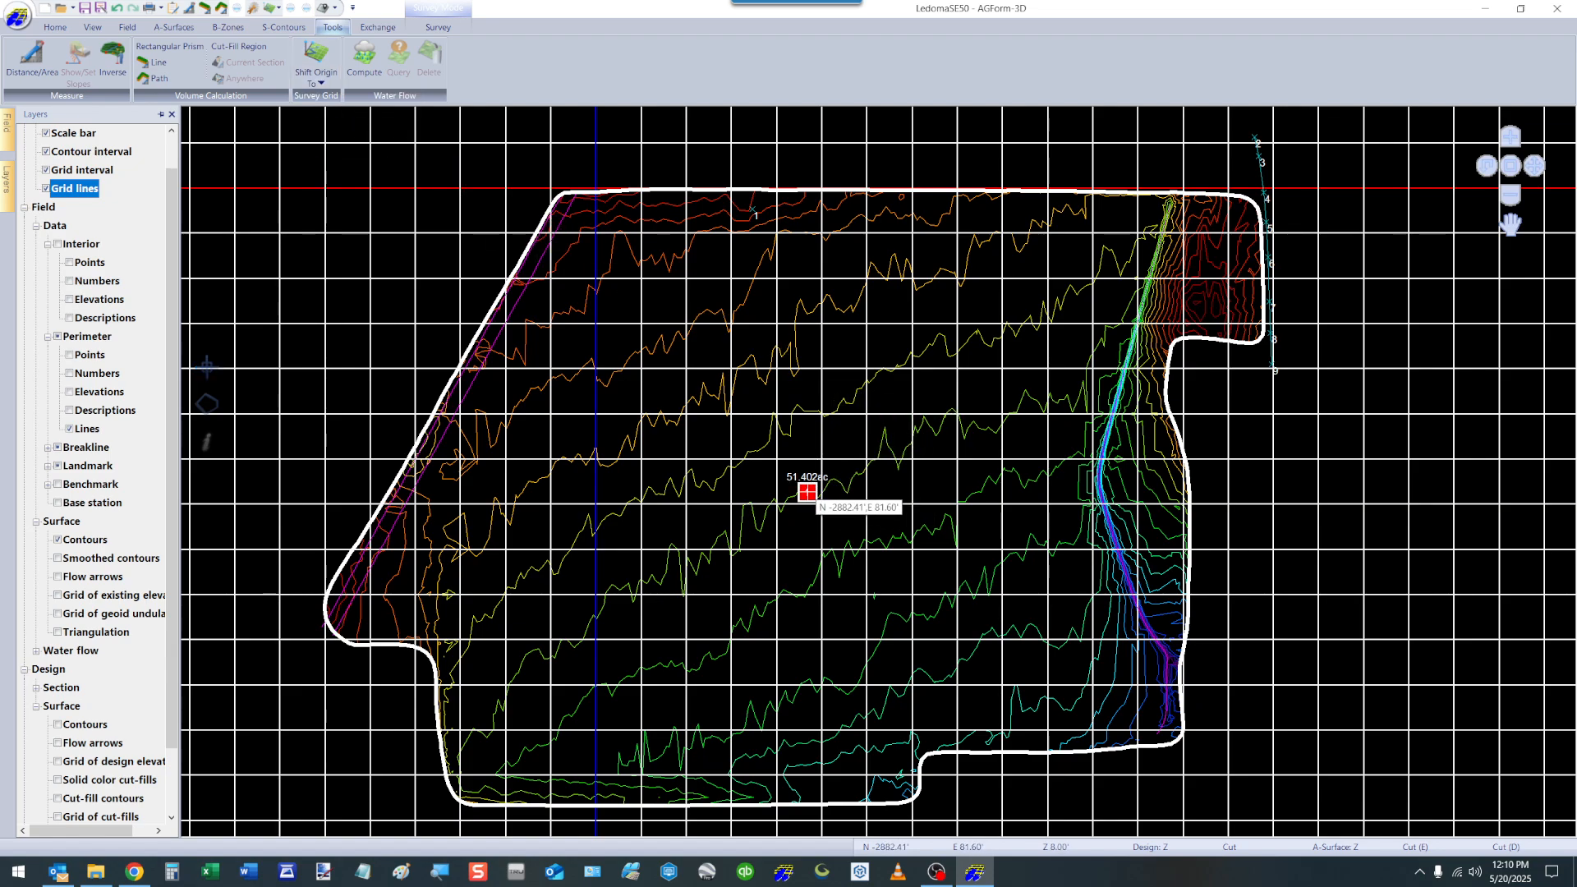
{"action": "left_click", "coordinate": [808, 492]}
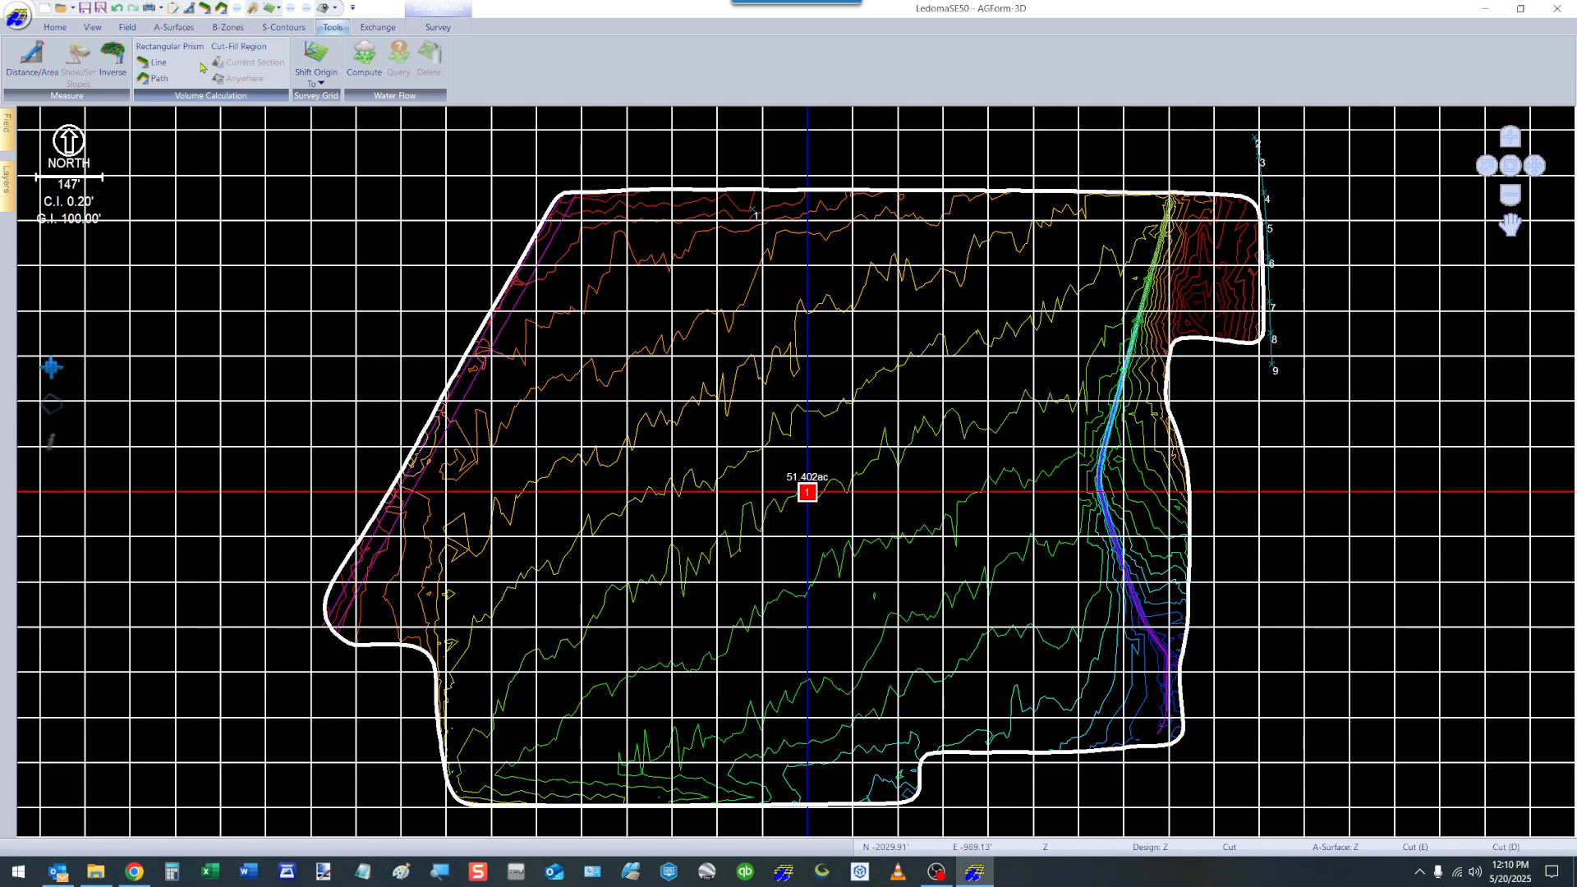
Measure the azimuth along the field's slanted west boundary, from its north end toward the southwest corner.
{"action": "left_click", "coordinate": [36, 57]}
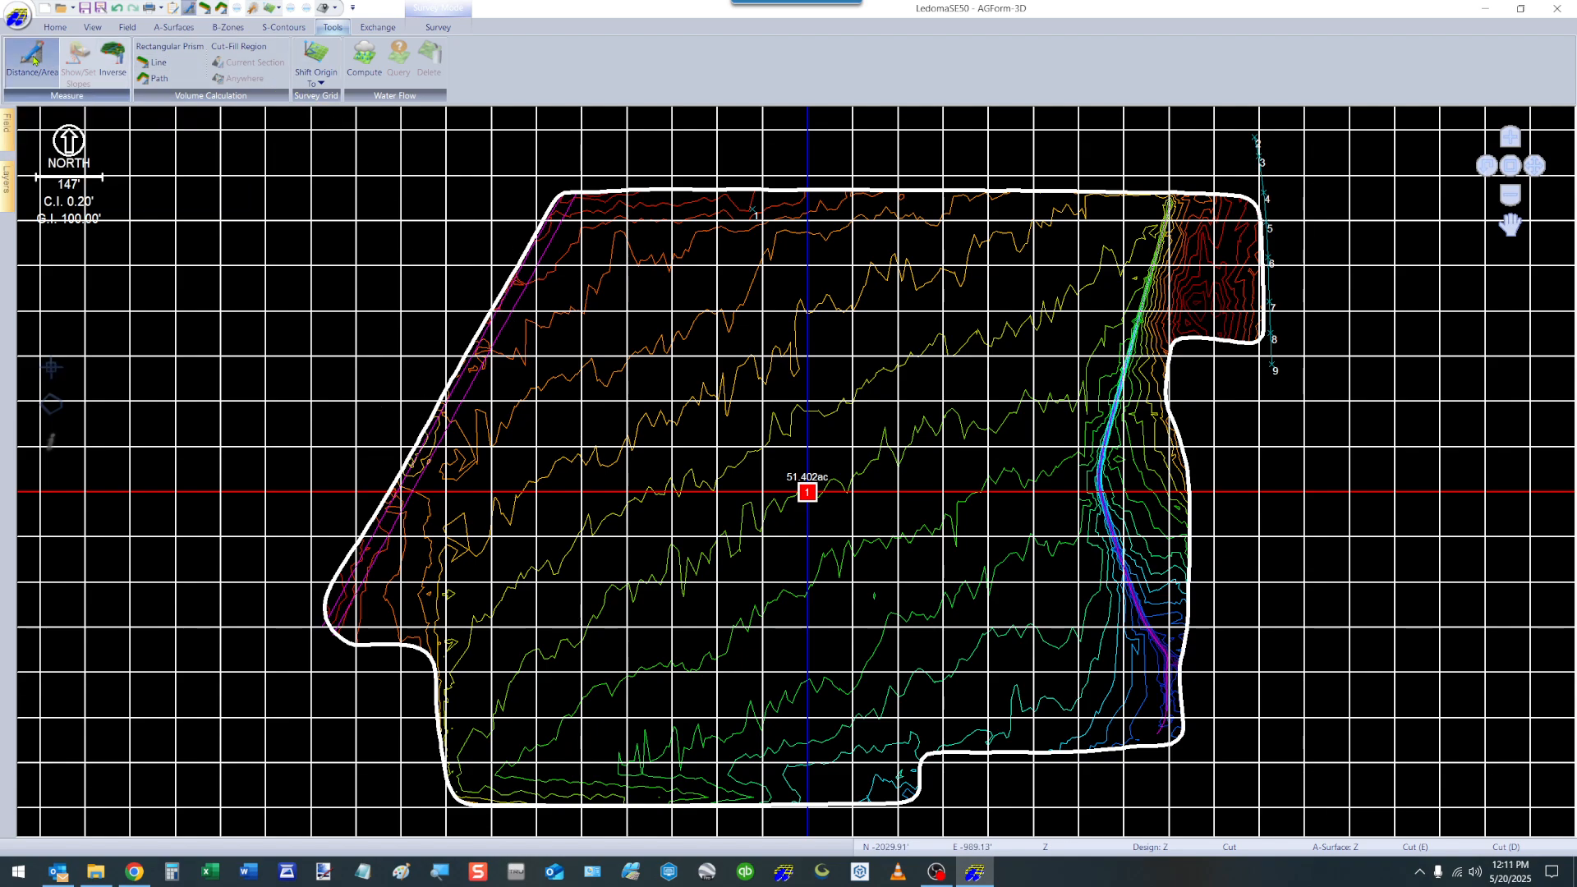
{"action": "left_click", "coordinate": [545, 215]}
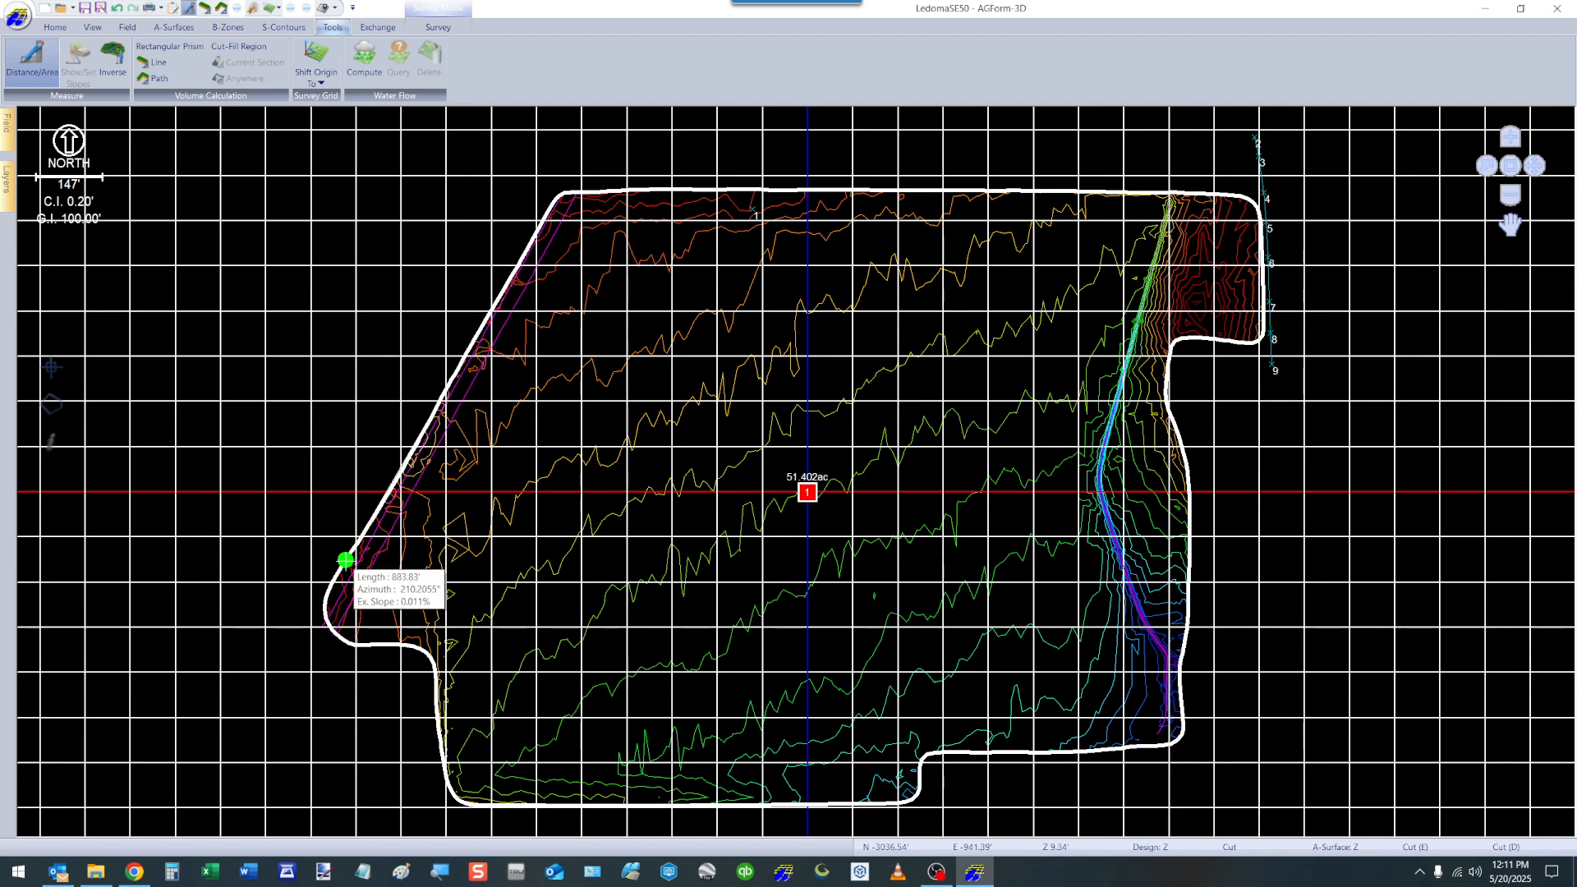
{"action": "key", "text": "Escape"}
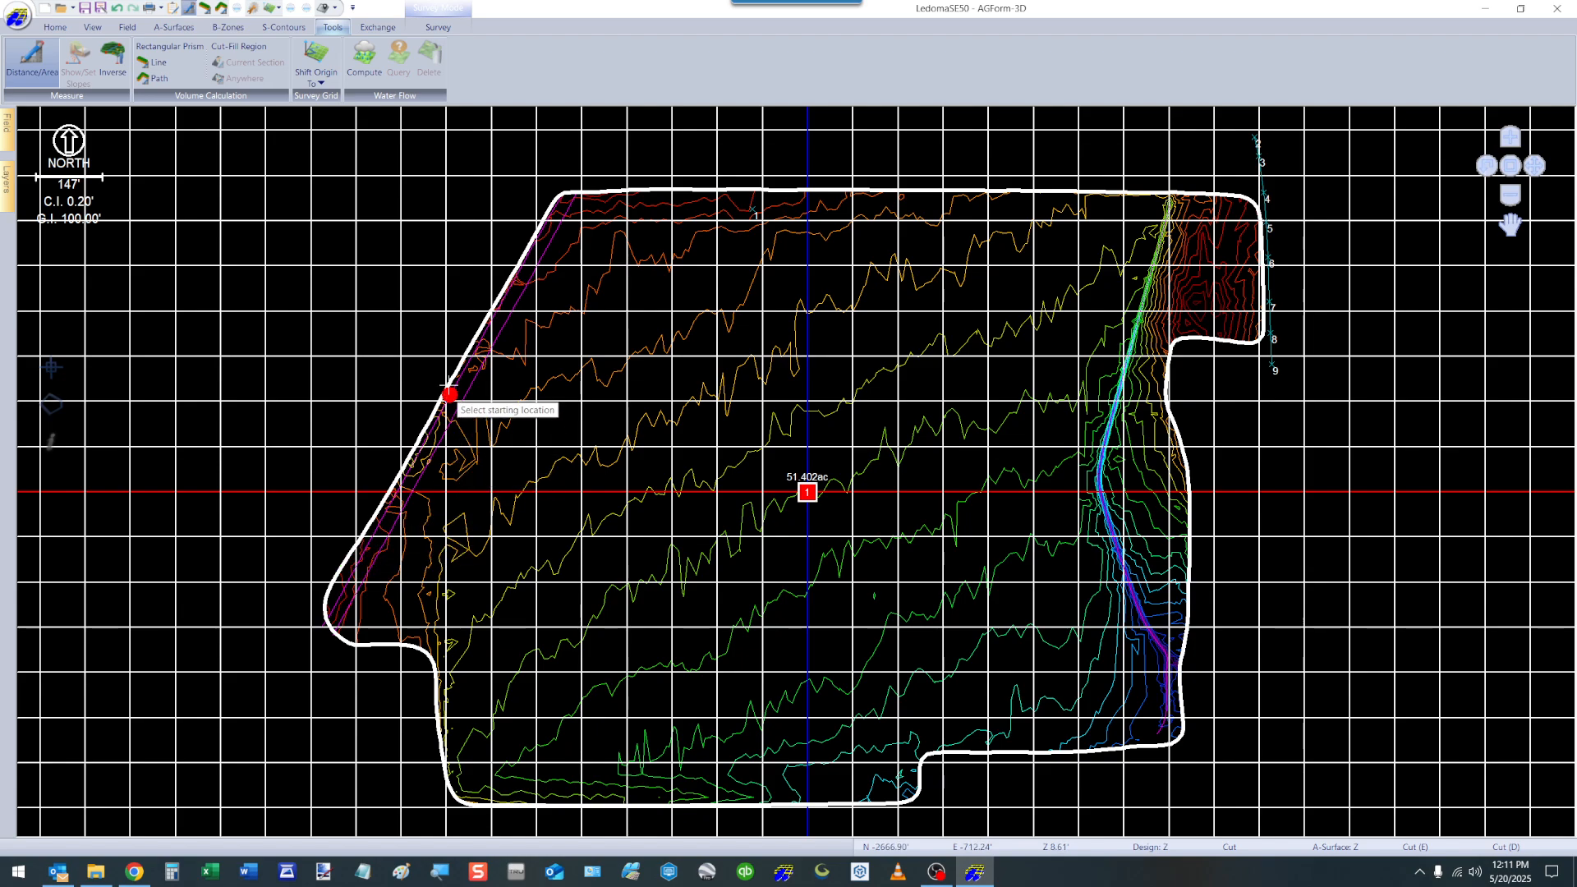
{"action": "key", "text": "Escape"}
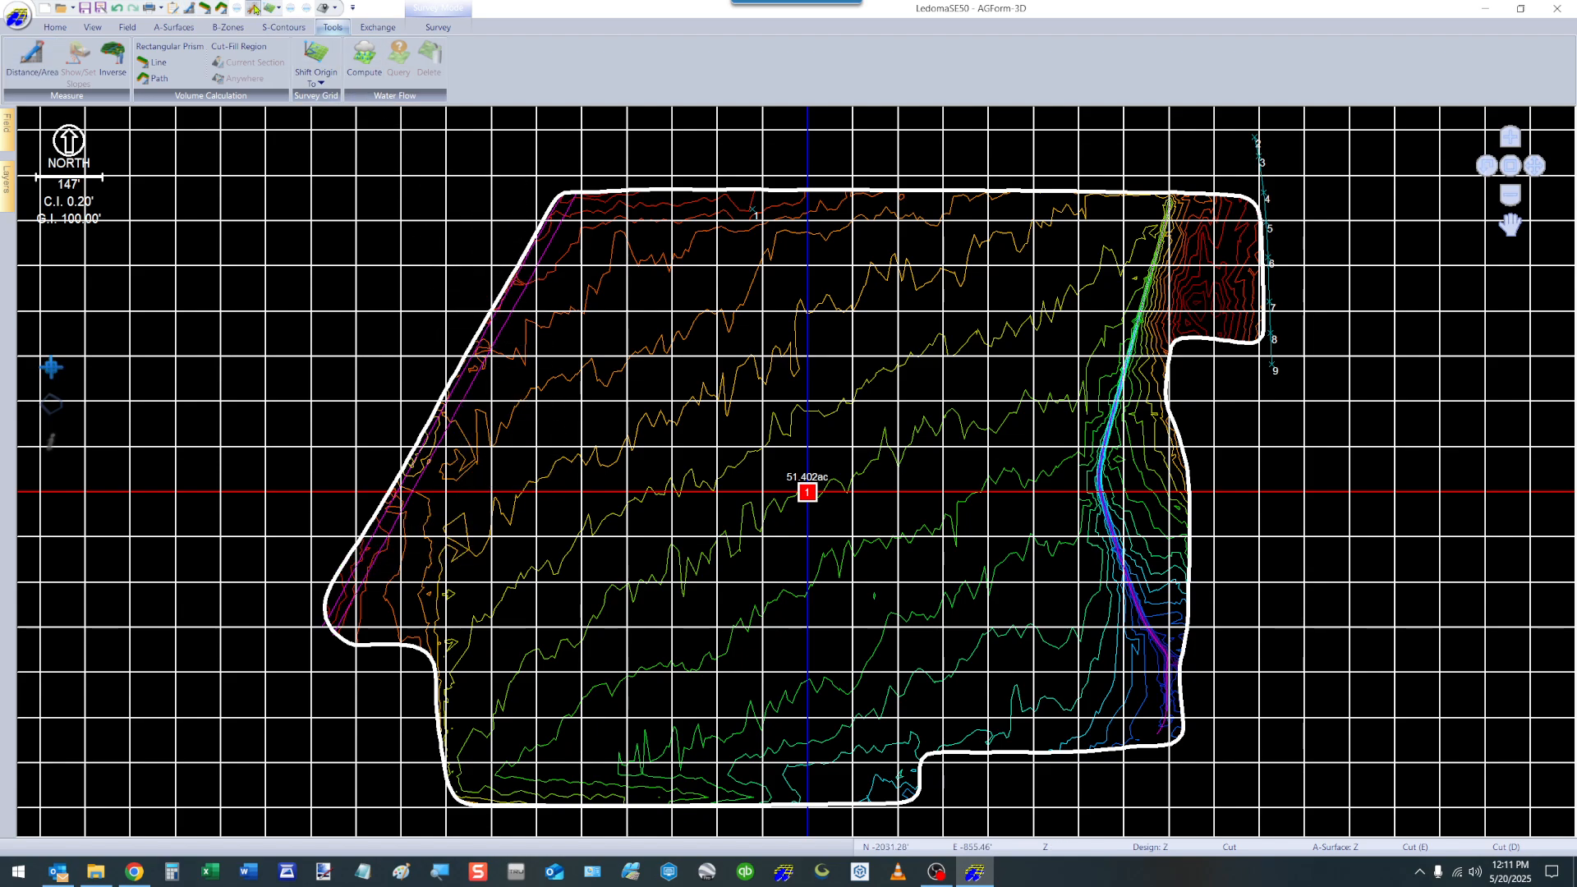
Set the survey grid interval to 3000 ft and its orientation parallel to the field's slanted west boundary.
{"action": "left_click", "coordinate": [254, 9]}
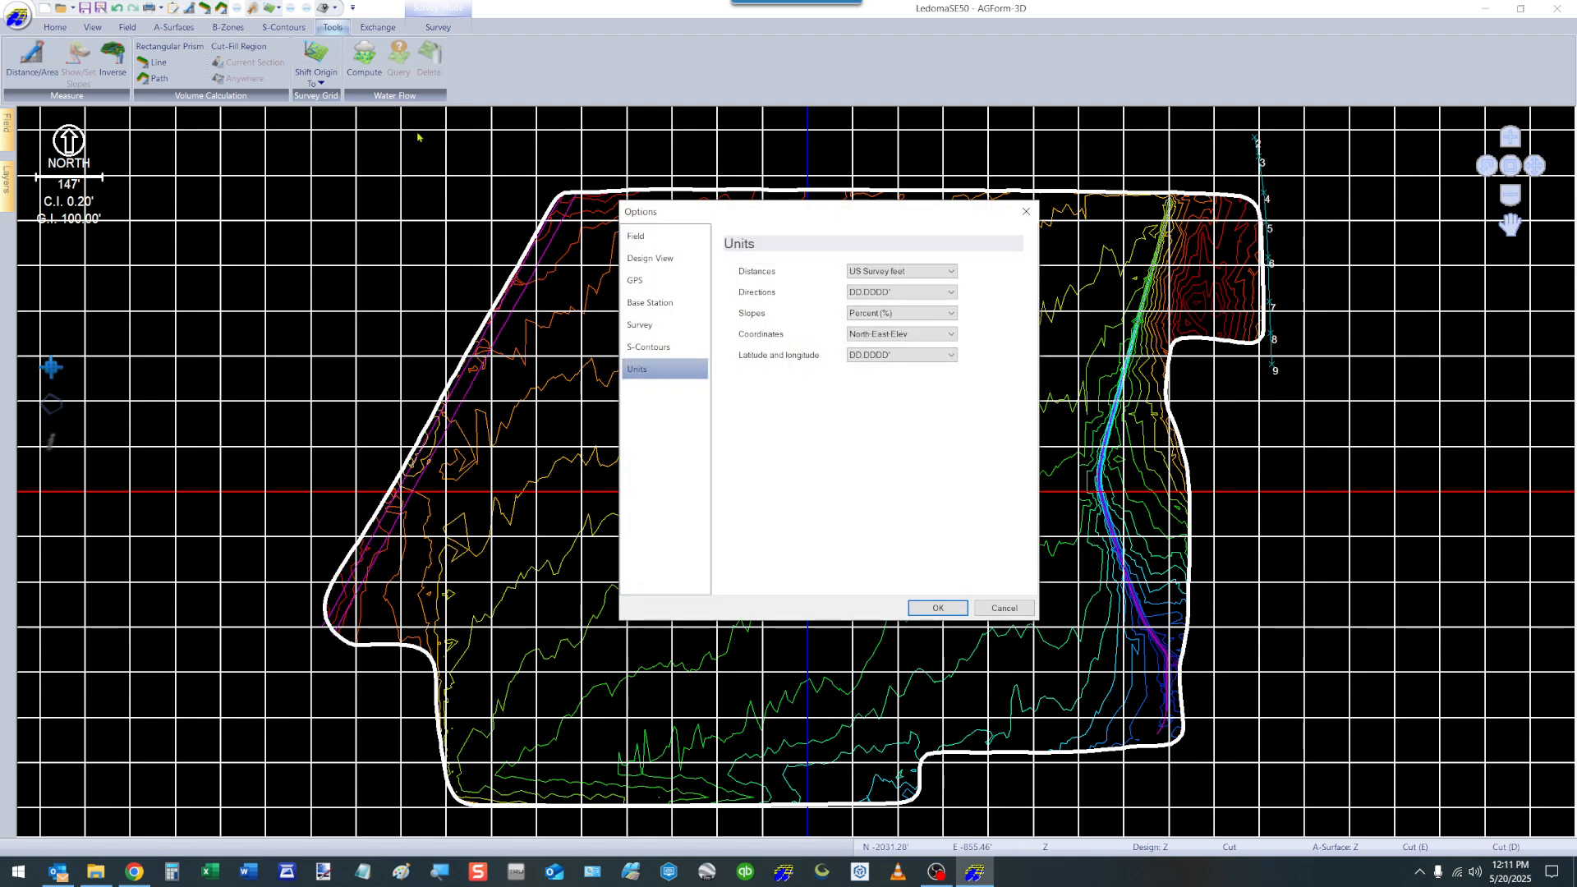
{"action": "left_click", "coordinate": [645, 238]}
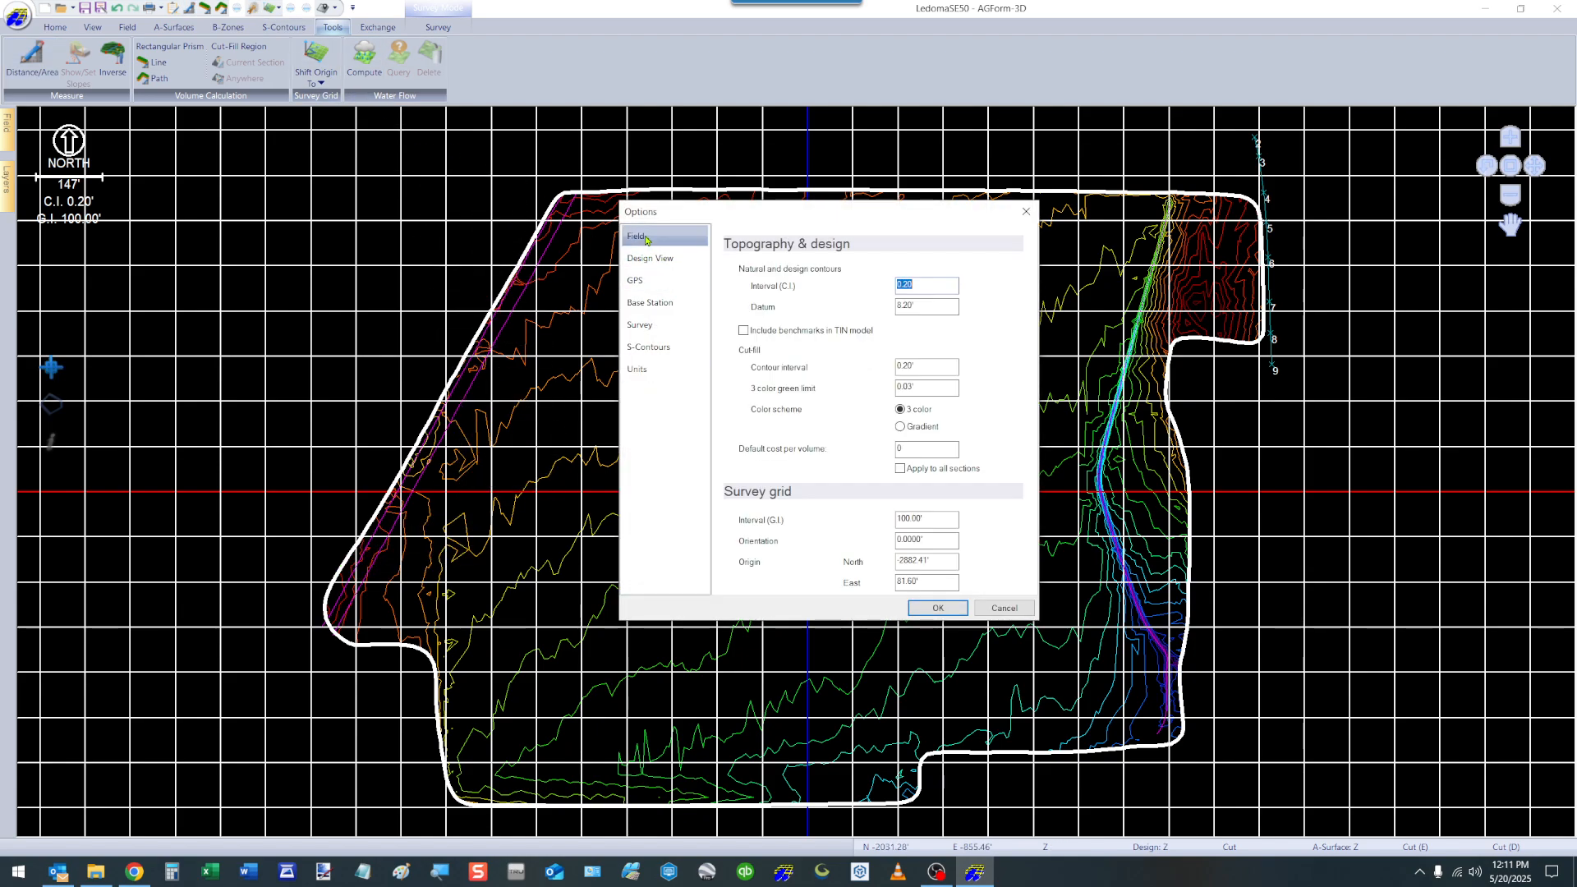
{"action": "left_click", "coordinate": [946, 519]}
{"action": "type", "text": "3"}
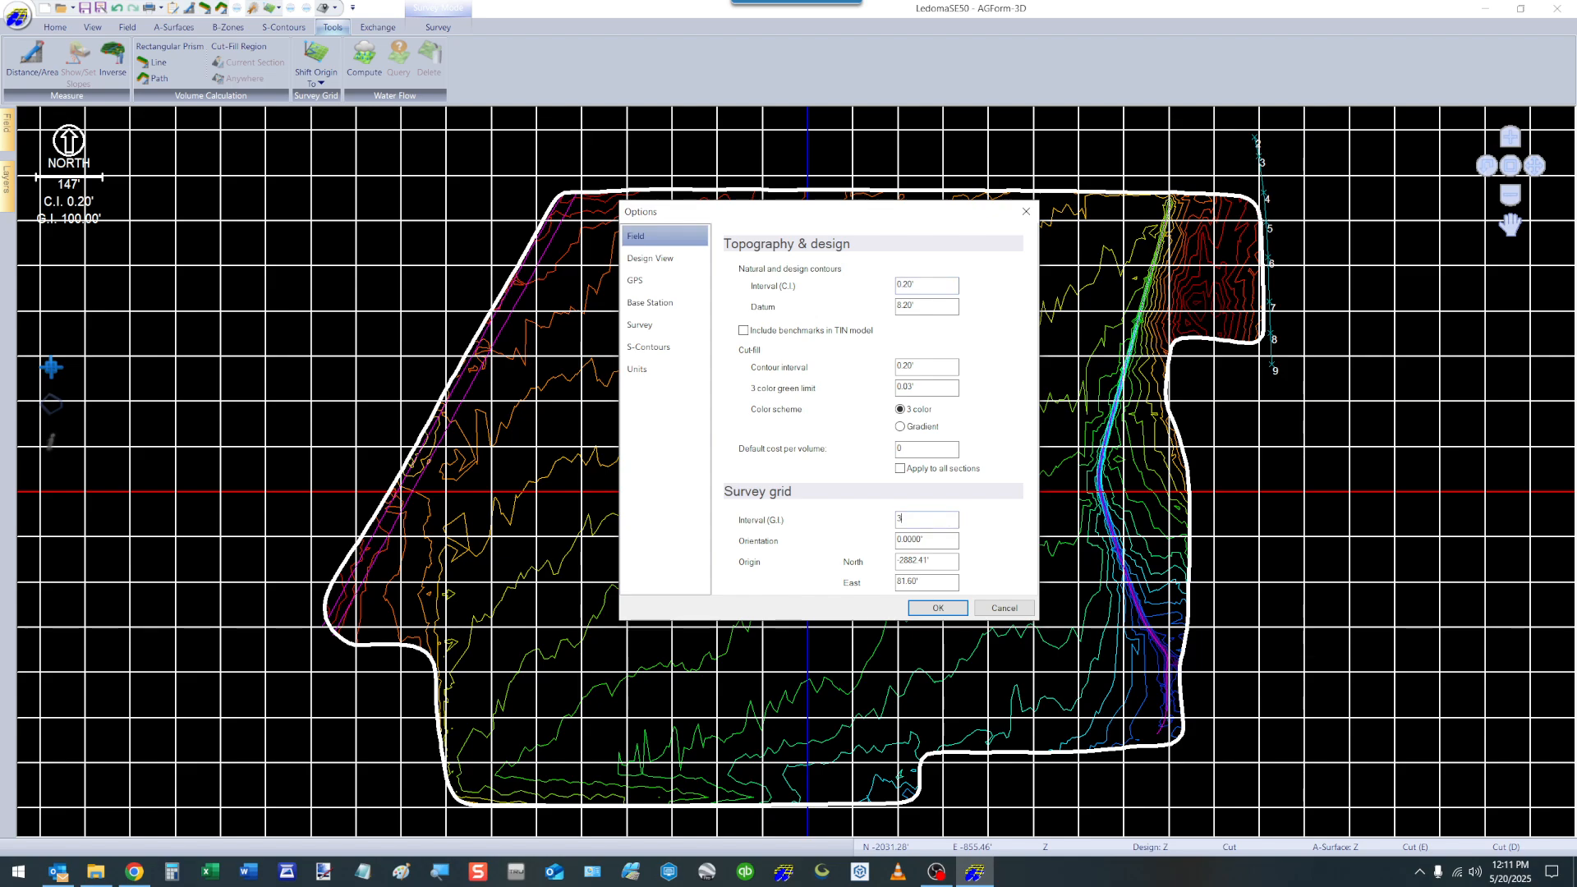
{"action": "type", "text": "000"}
{"action": "left_click", "coordinate": [942, 540]}
{"action": "type", "text": "210"}
{"action": "key", "text": "Tab"}
{"action": "left_click", "coordinate": [950, 609]}
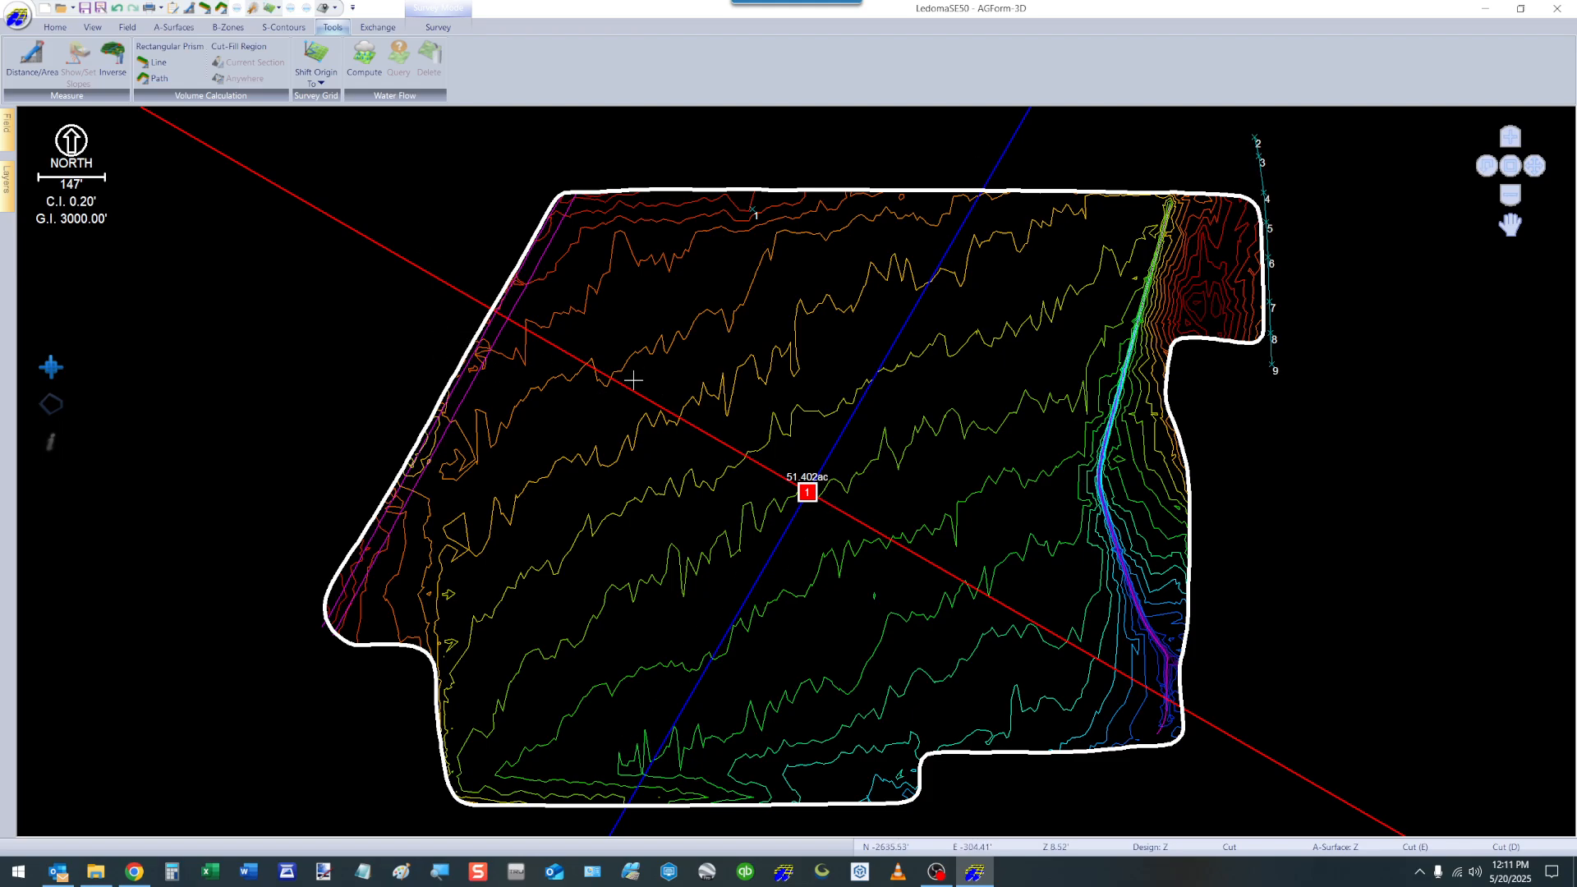
{"action": "right_click", "coordinate": [978, 229]}
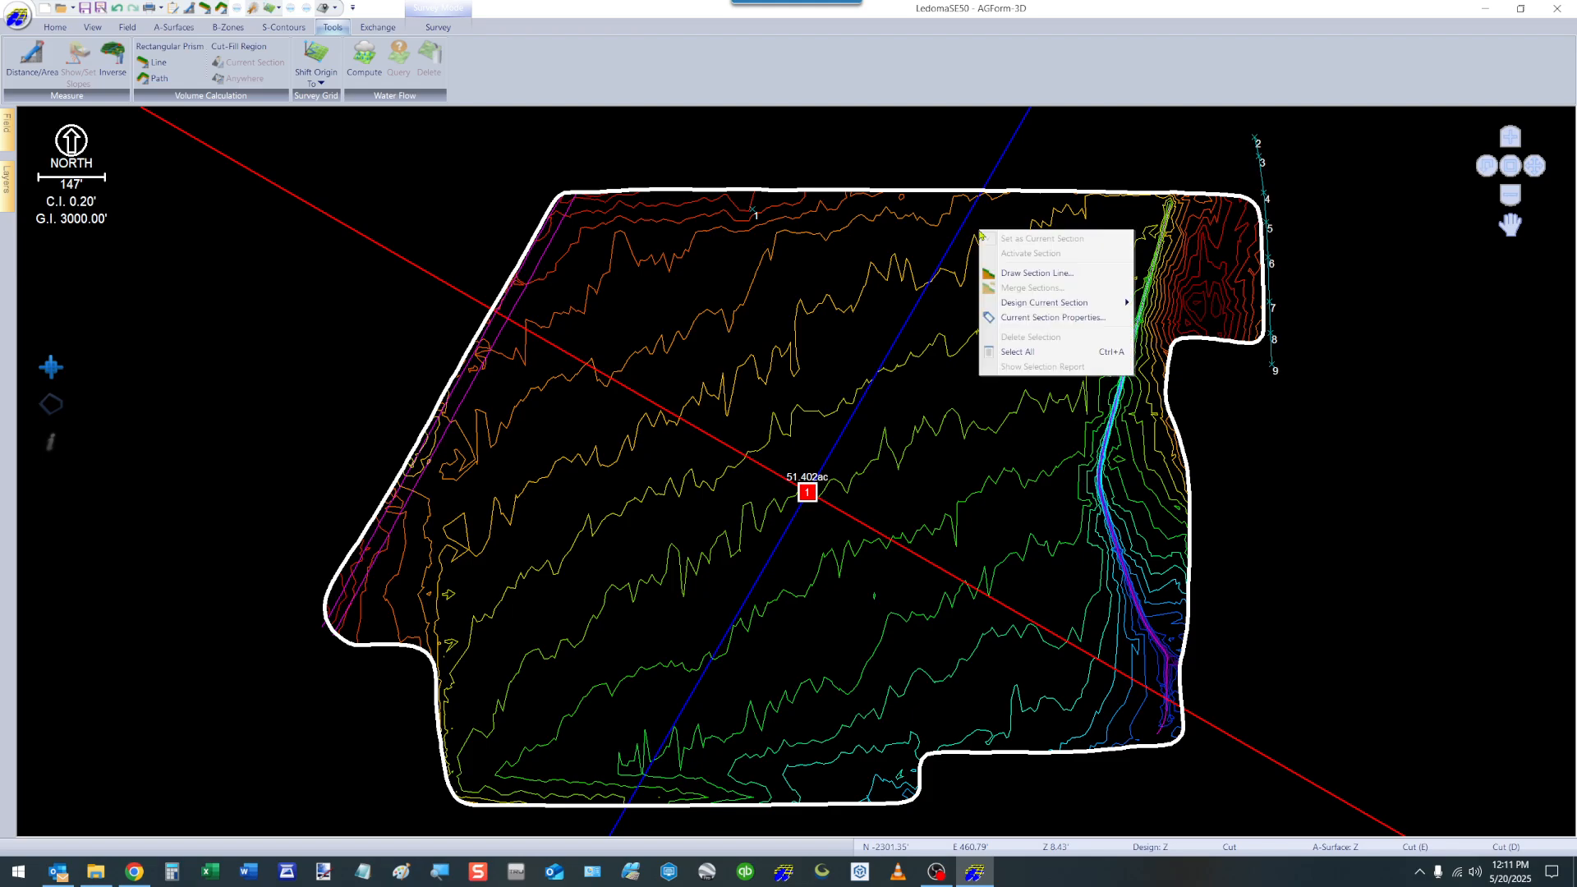
{"action": "left_click", "coordinate": [1006, 273]}
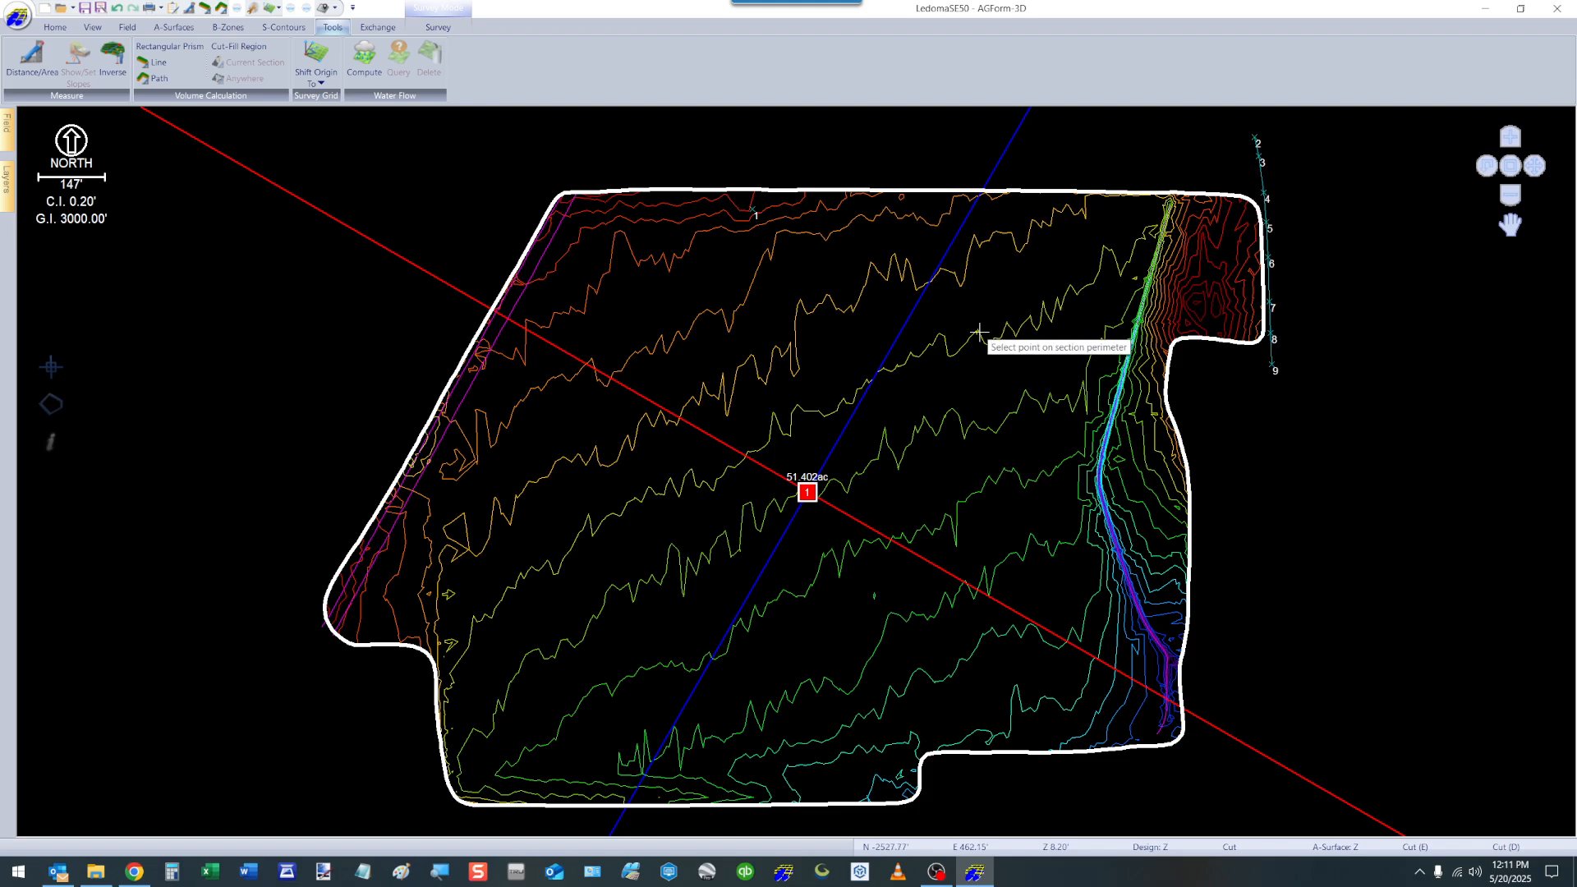
{"action": "key", "text": "Escape"}
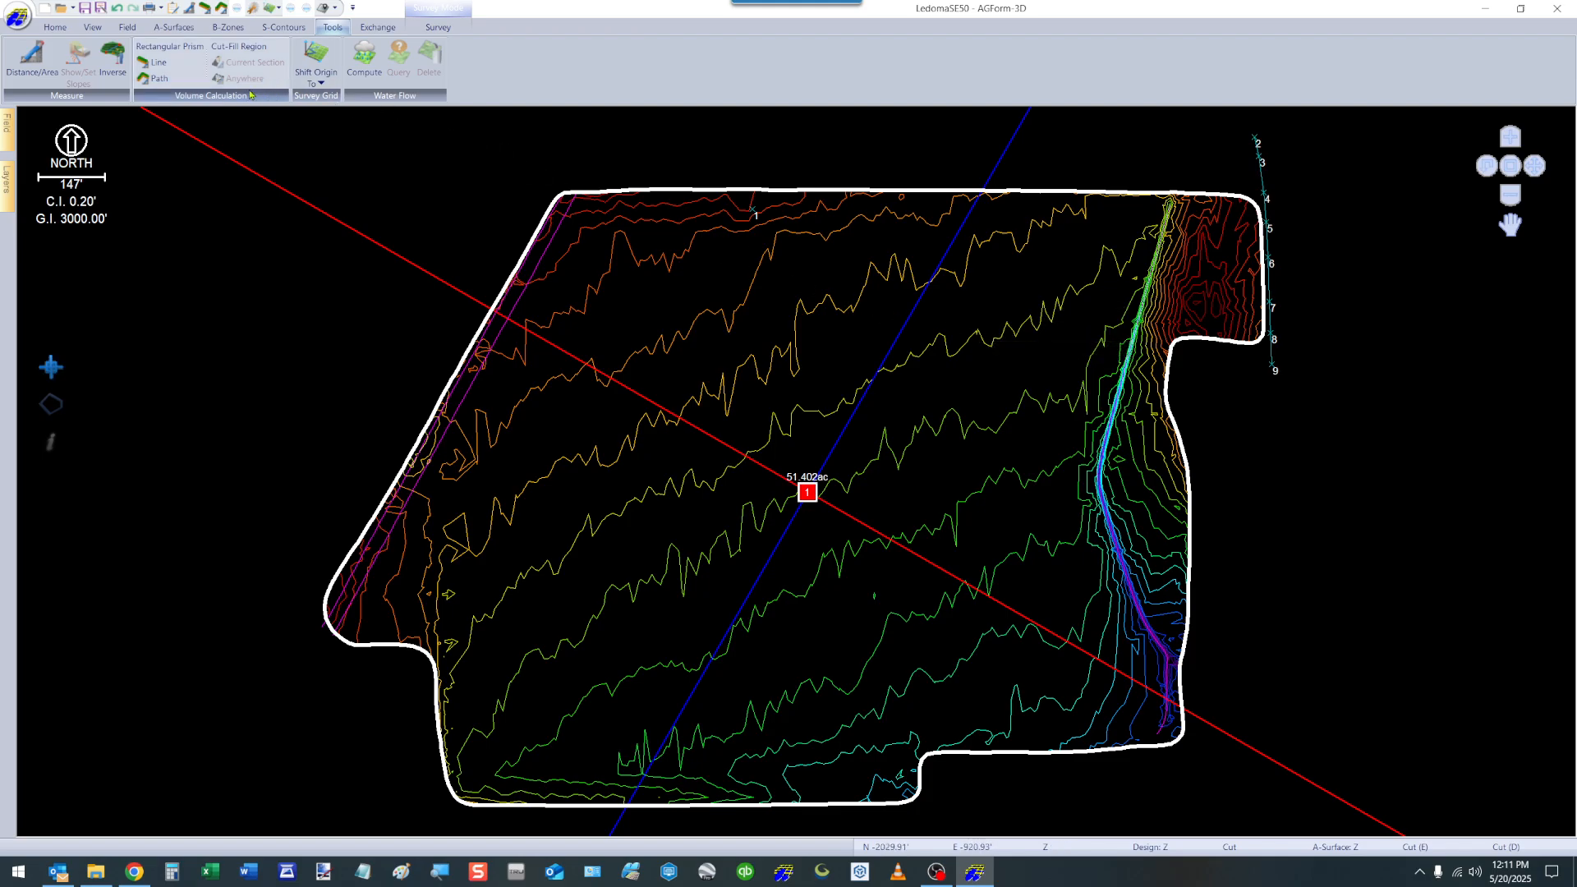
Review the Shift Origin choices and Water Flow Accumulation settings without computing, and bring up the data import and export commands.
{"action": "left_click", "coordinate": [317, 72]}
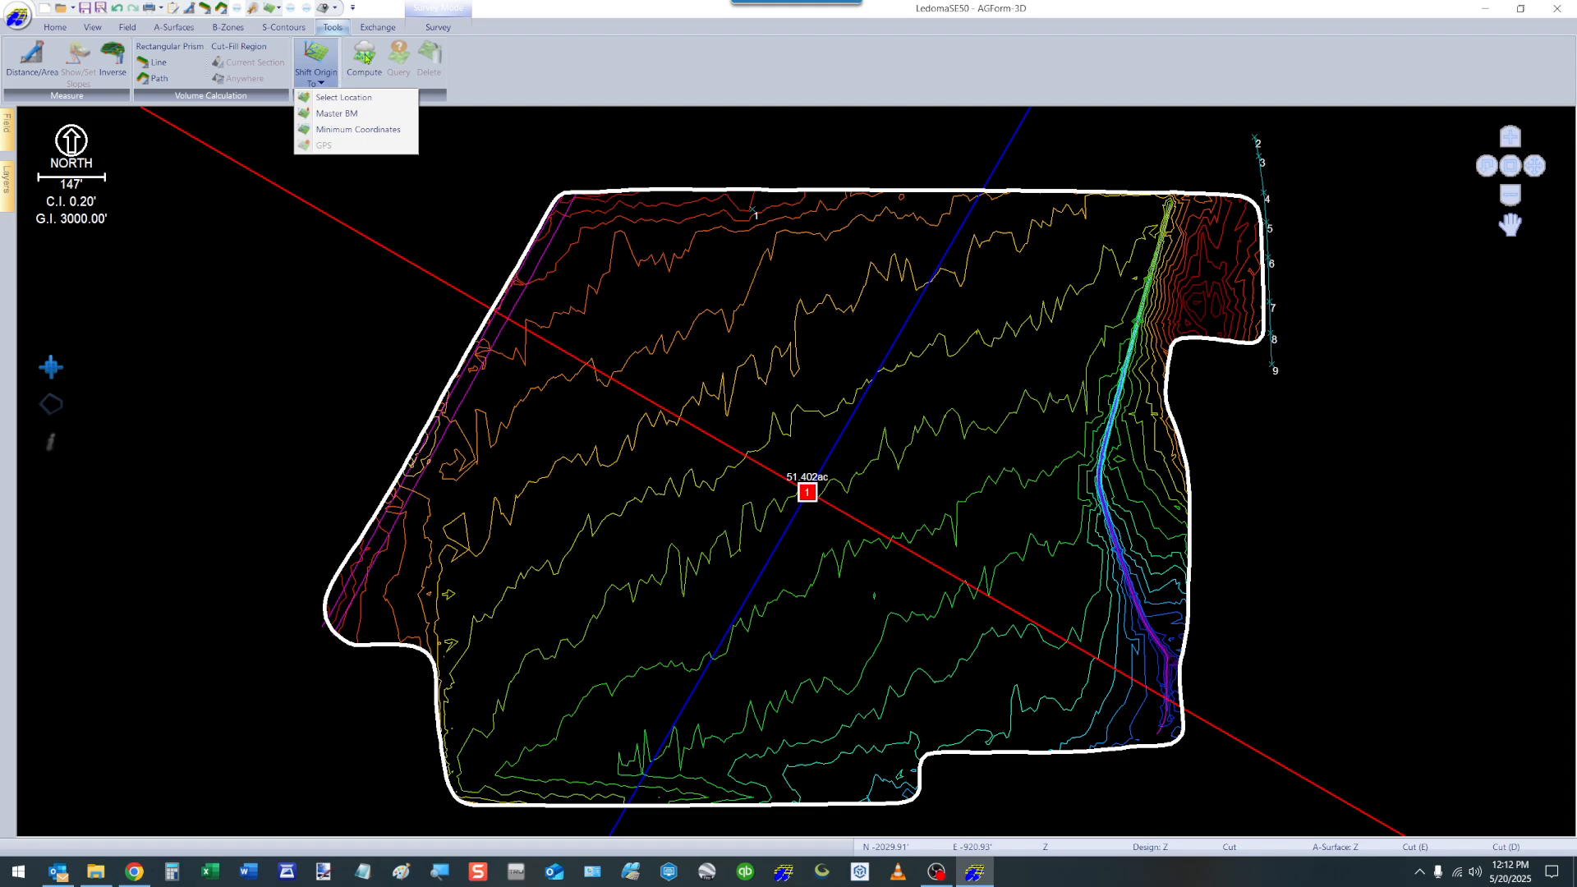
{"action": "left_click", "coordinate": [367, 57]}
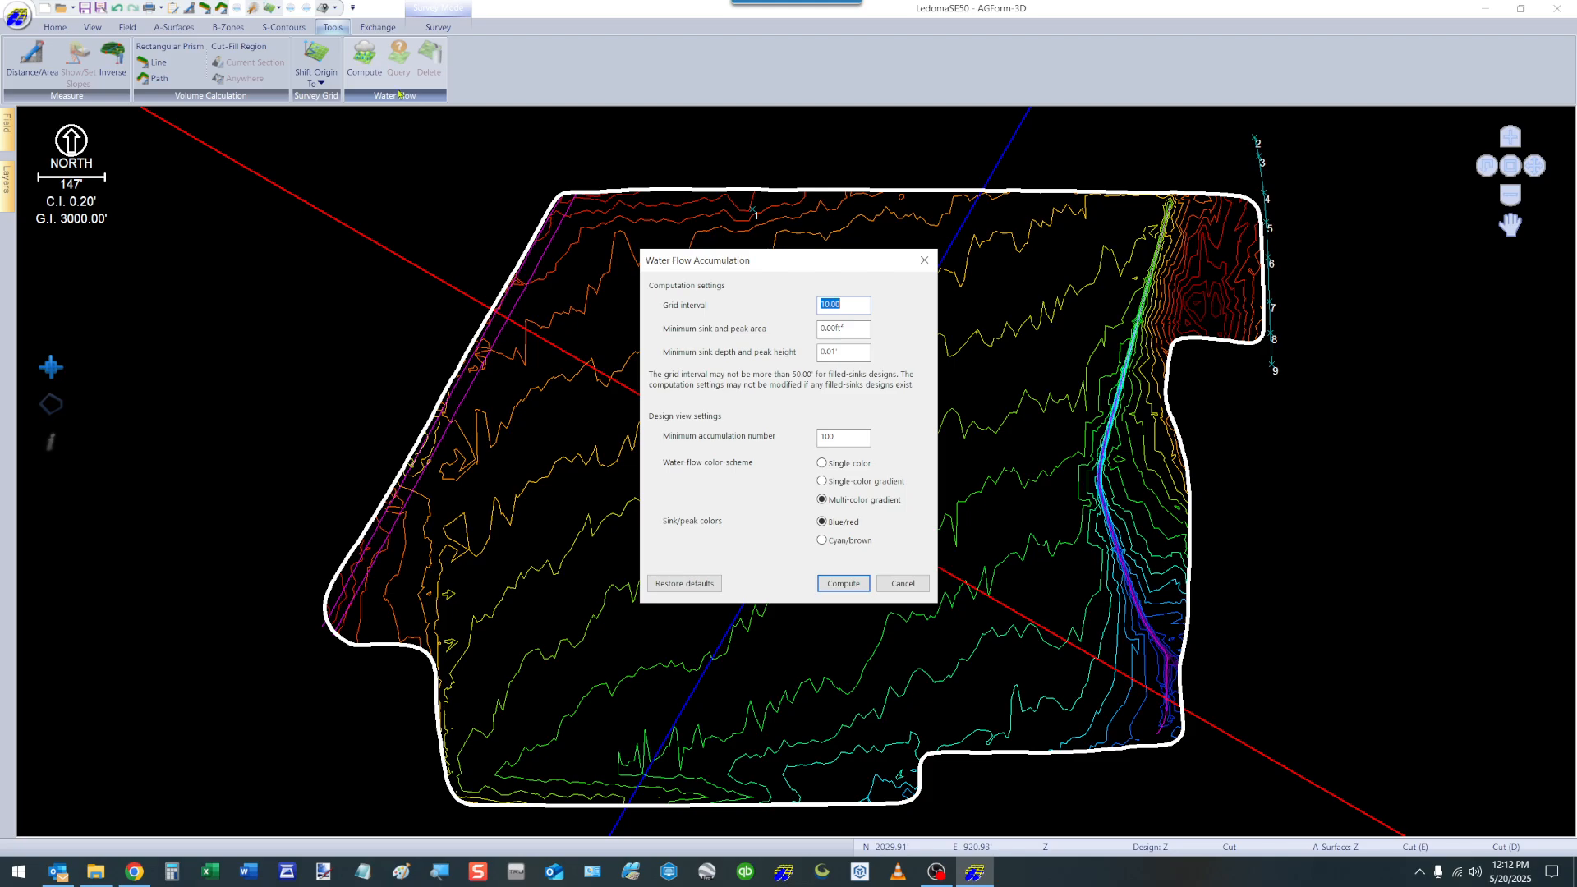
{"action": "left_click", "coordinate": [903, 584]}
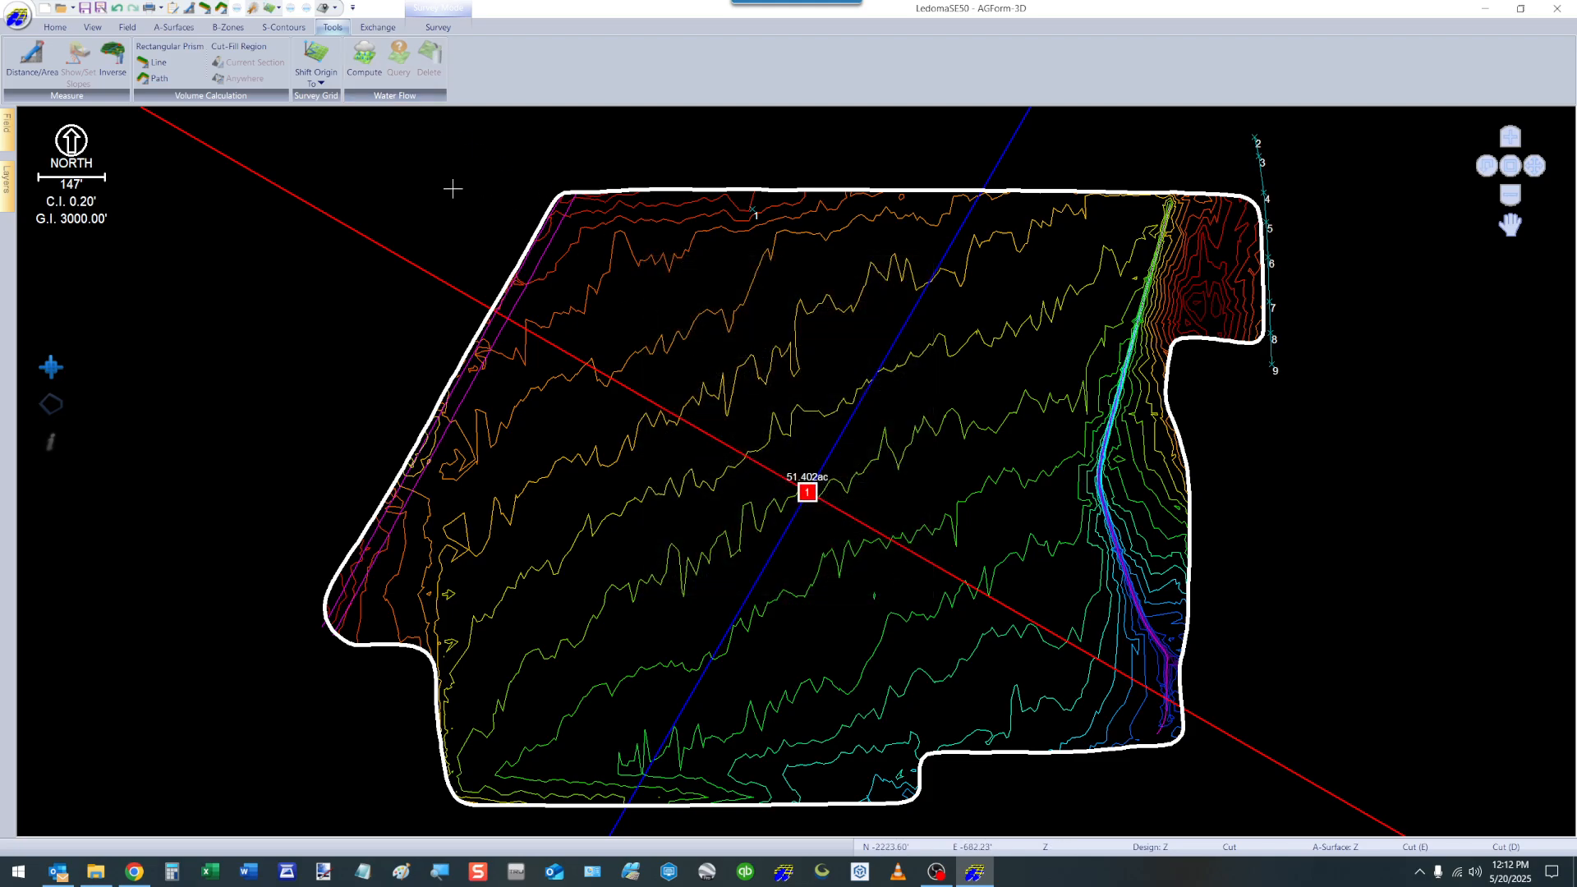
{"action": "left_click", "coordinate": [364, 28]}
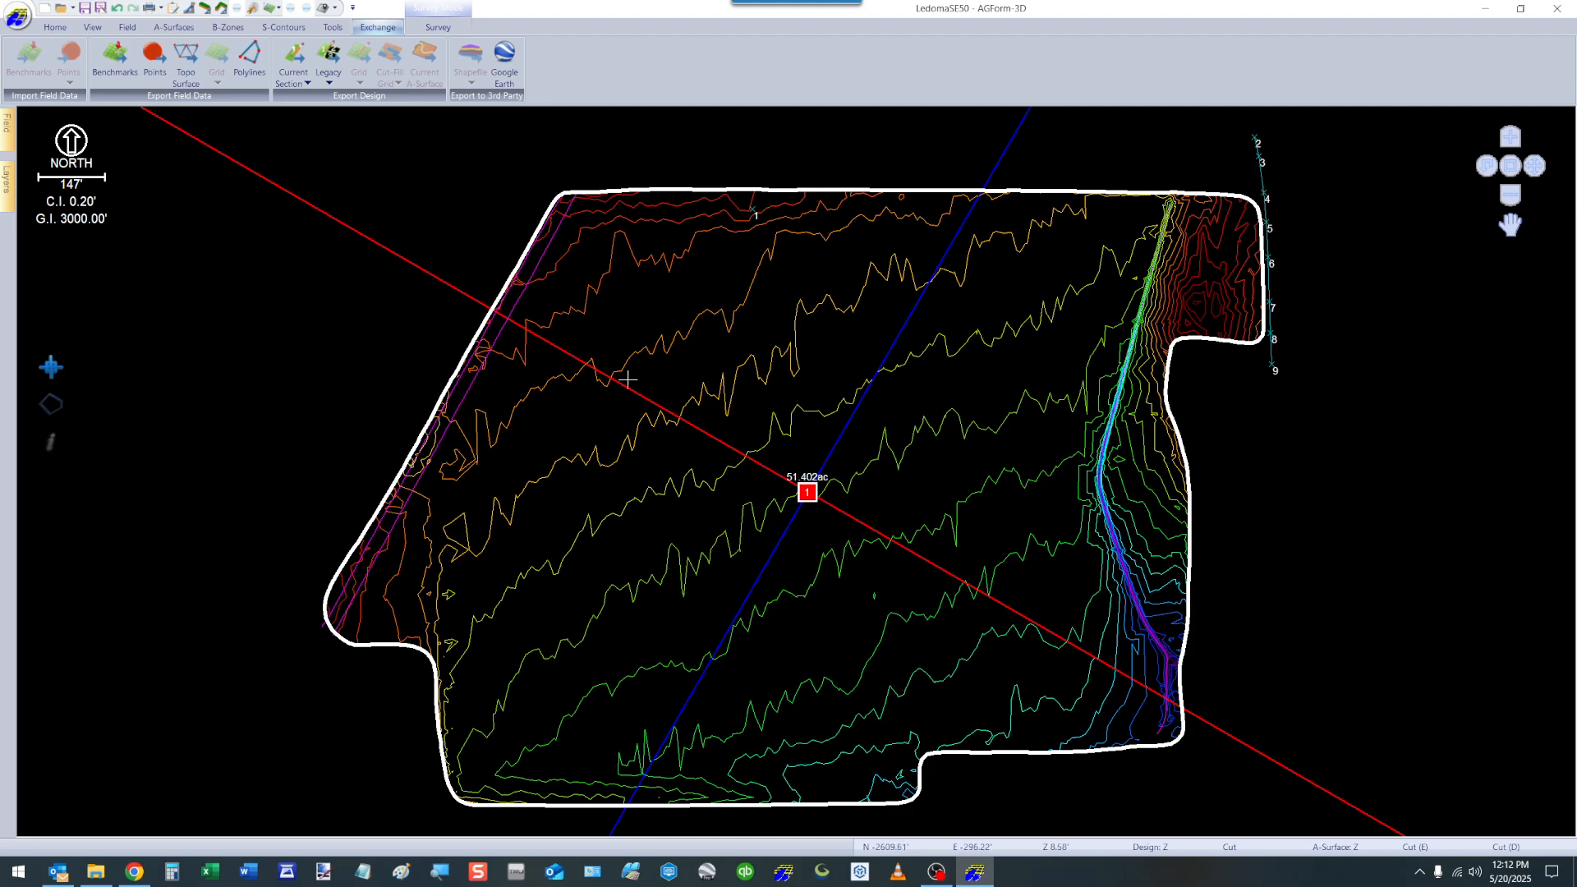
Delete all design sections from the field and return to the data import and export commands.
{"action": "right_click", "coordinate": [770, 382]}
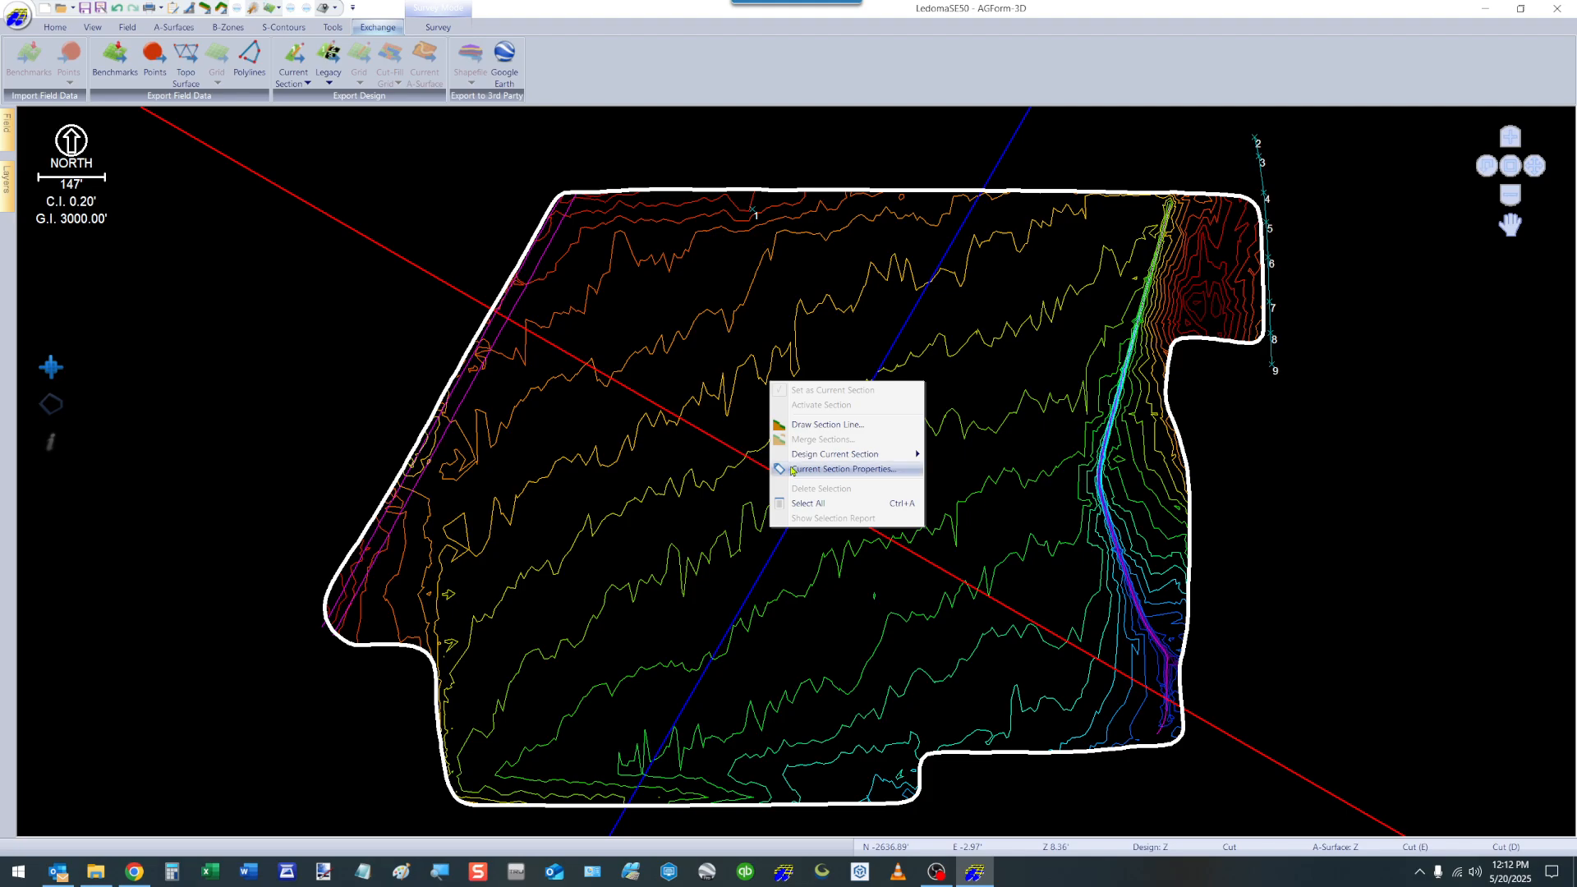
{"action": "left_click", "coordinate": [702, 373]}
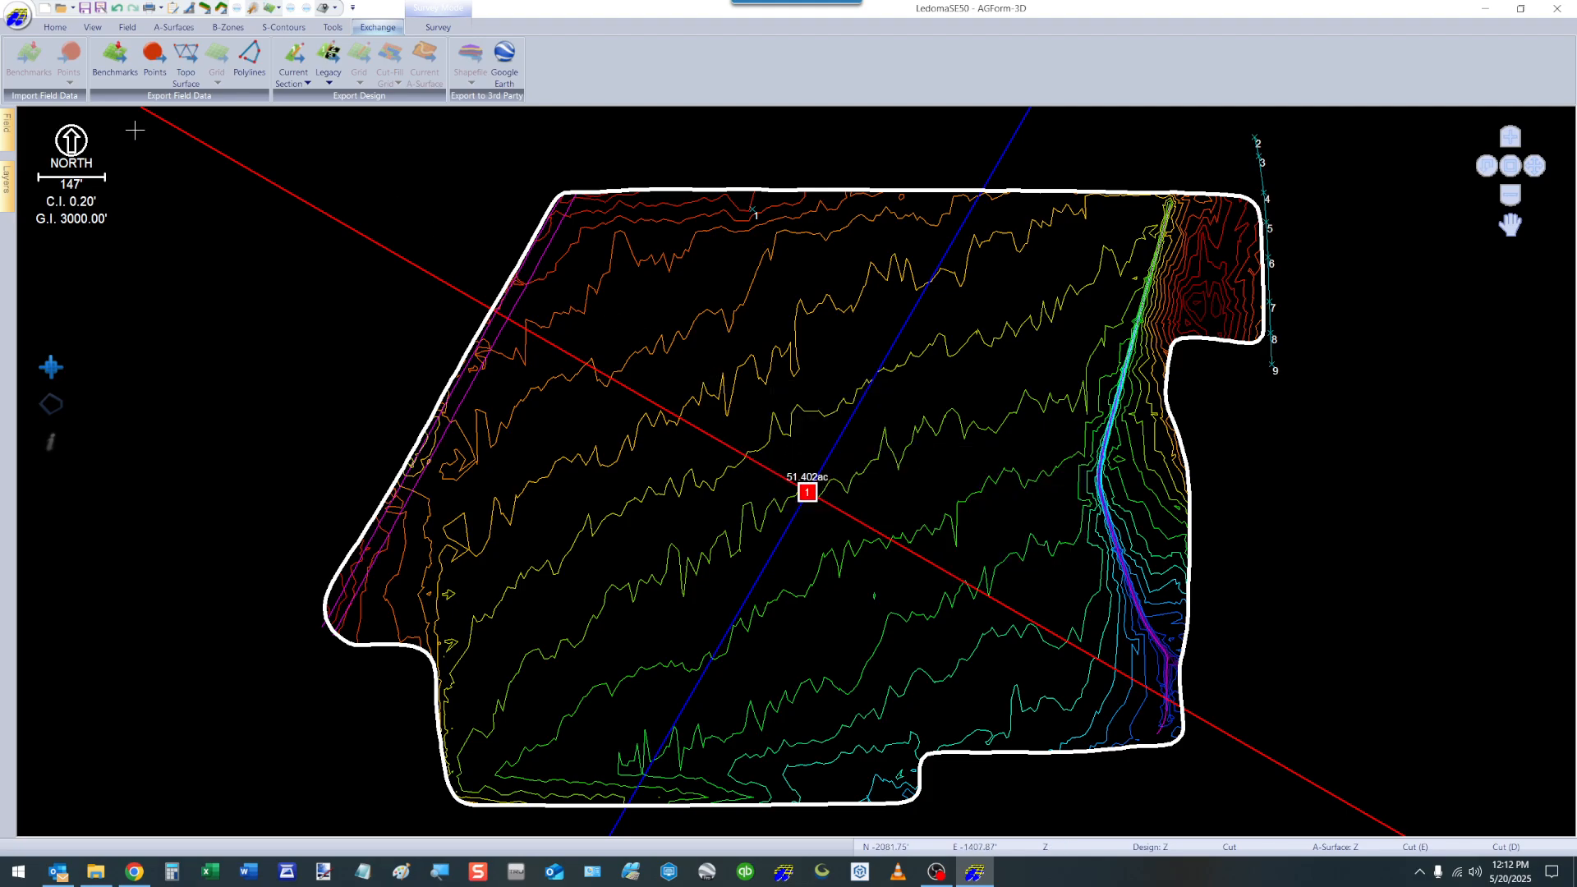
{"action": "scroll", "coordinate": [116, 79], "scroll_direction": "up", "scroll_amount": 7}
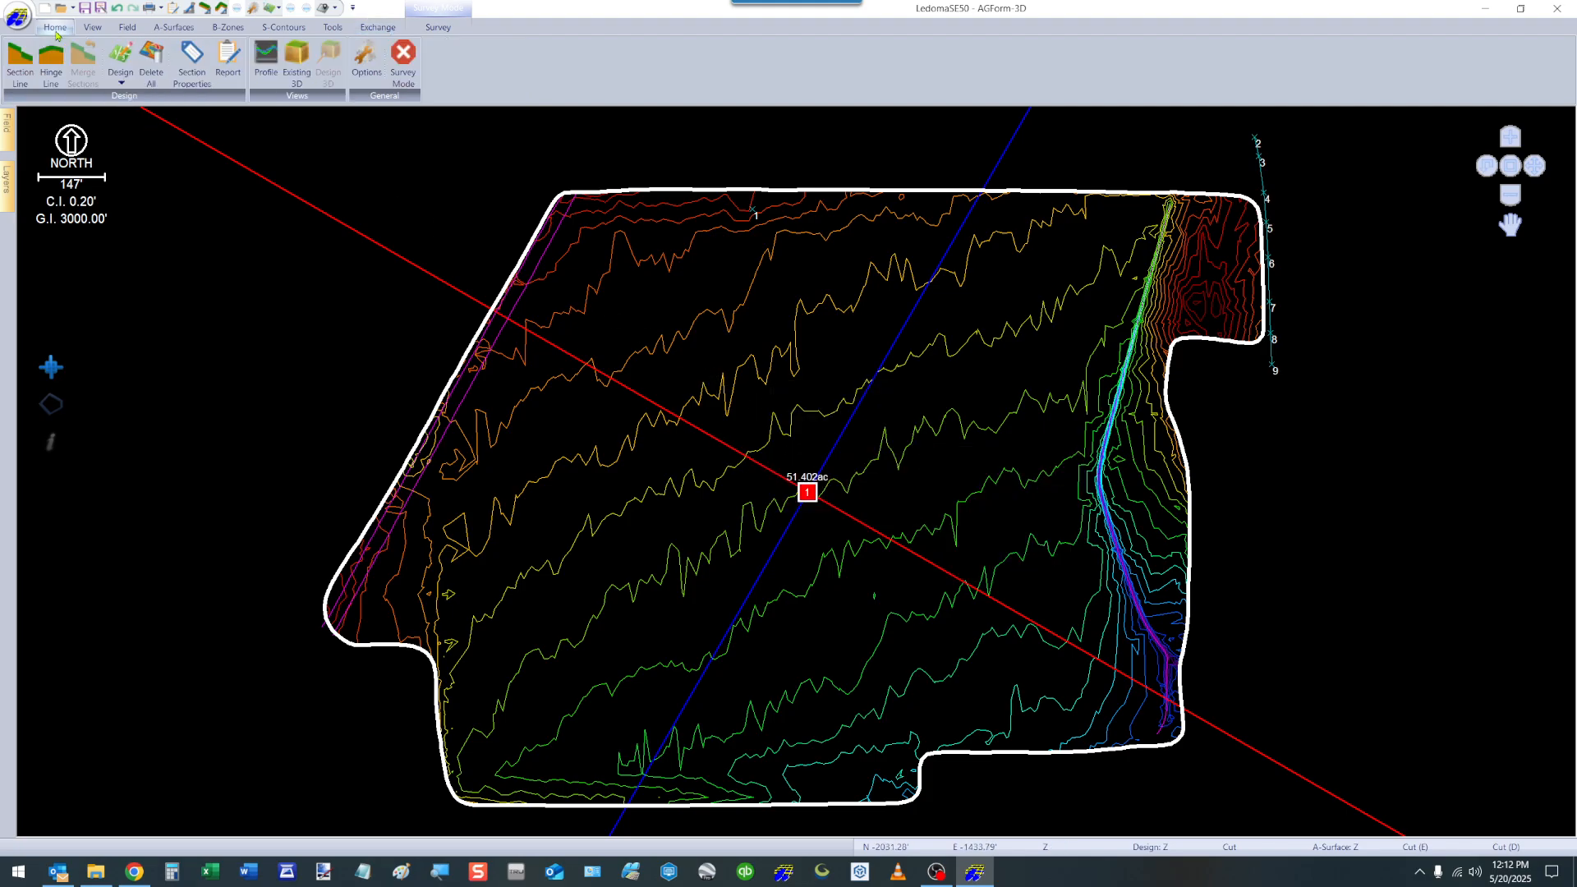
{"action": "left_click", "coordinate": [120, 64]}
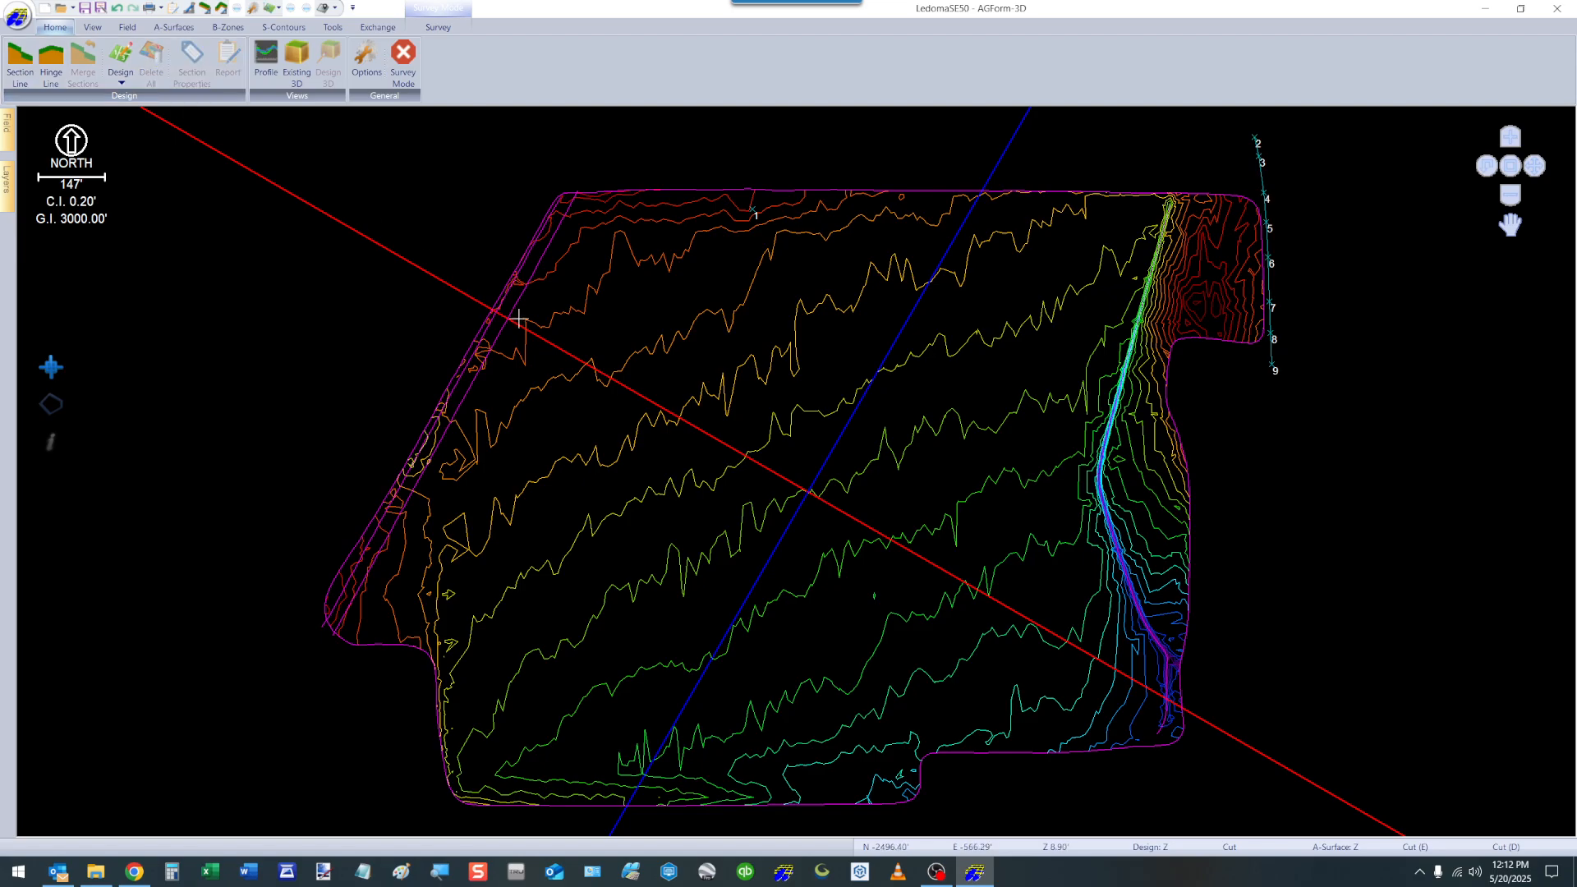
{"action": "left_click", "coordinate": [374, 28]}
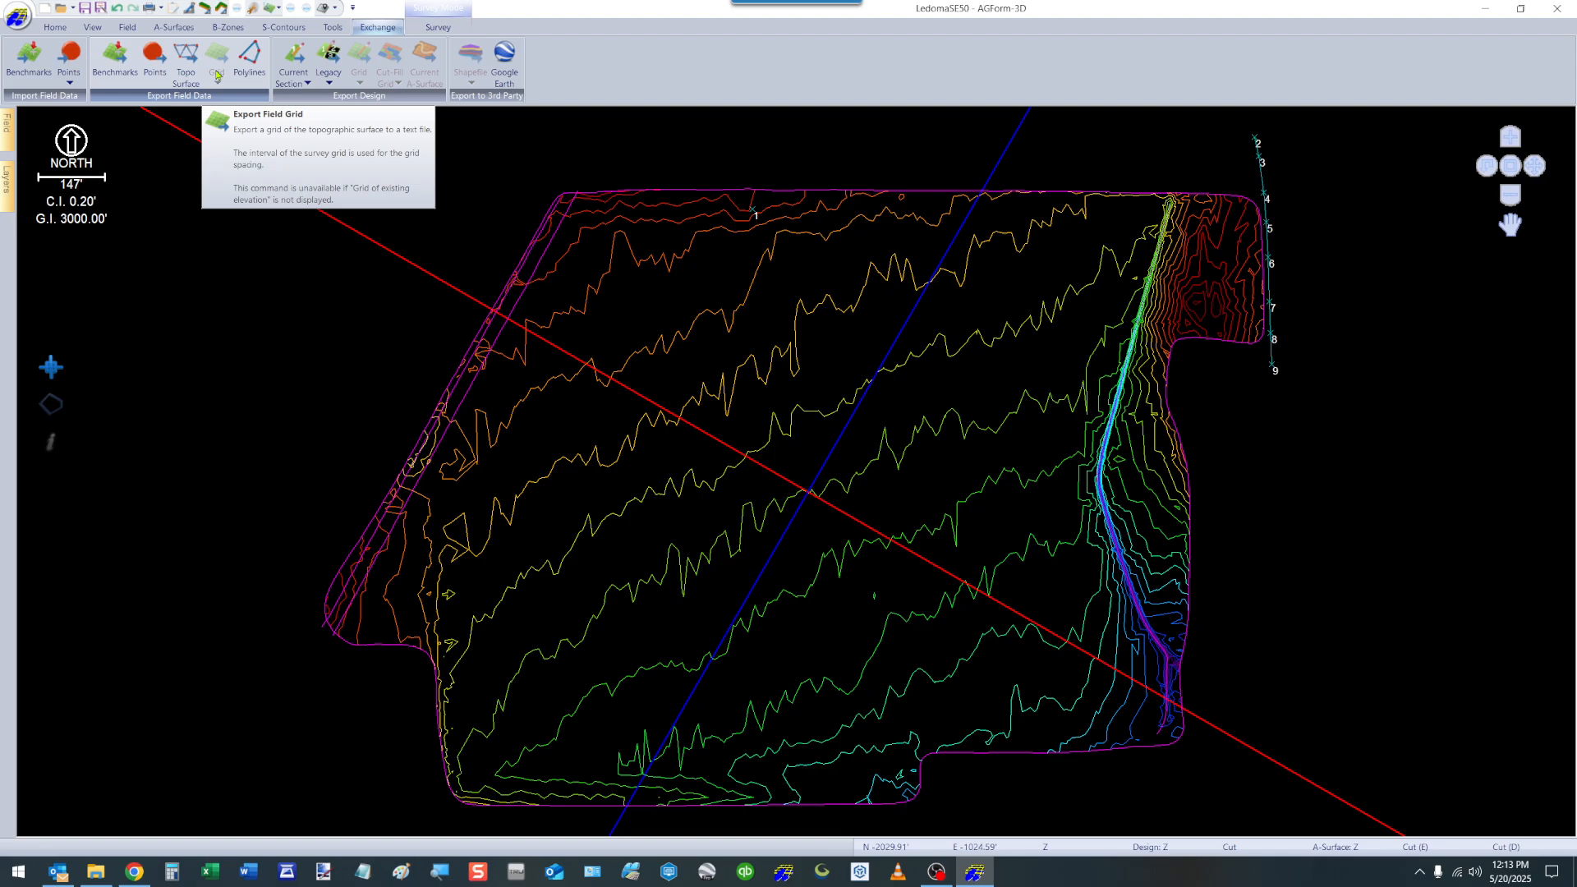
Set the survey grid interval to 25 ft and its orientation to 0 degrees.
{"action": "left_click", "coordinate": [217, 76]}
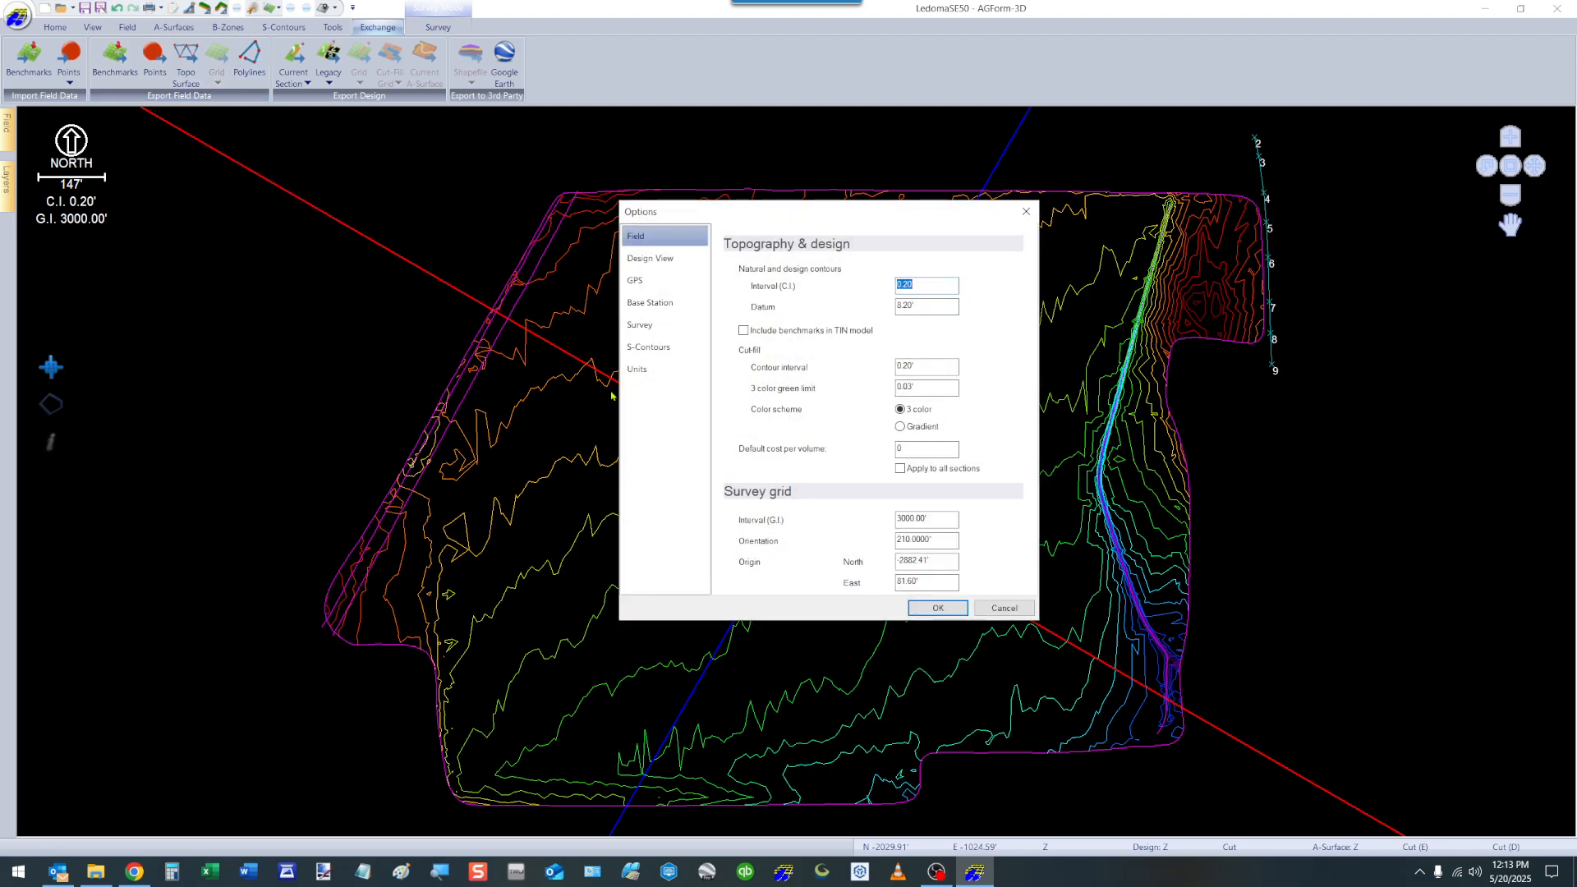
{"action": "left_click", "coordinate": [945, 539]}
{"action": "type", "text": "0"}
{"action": "key", "text": "Tab"}
{"action": "left_click", "coordinate": [942, 518]}
{"action": "type", "text": "25"}
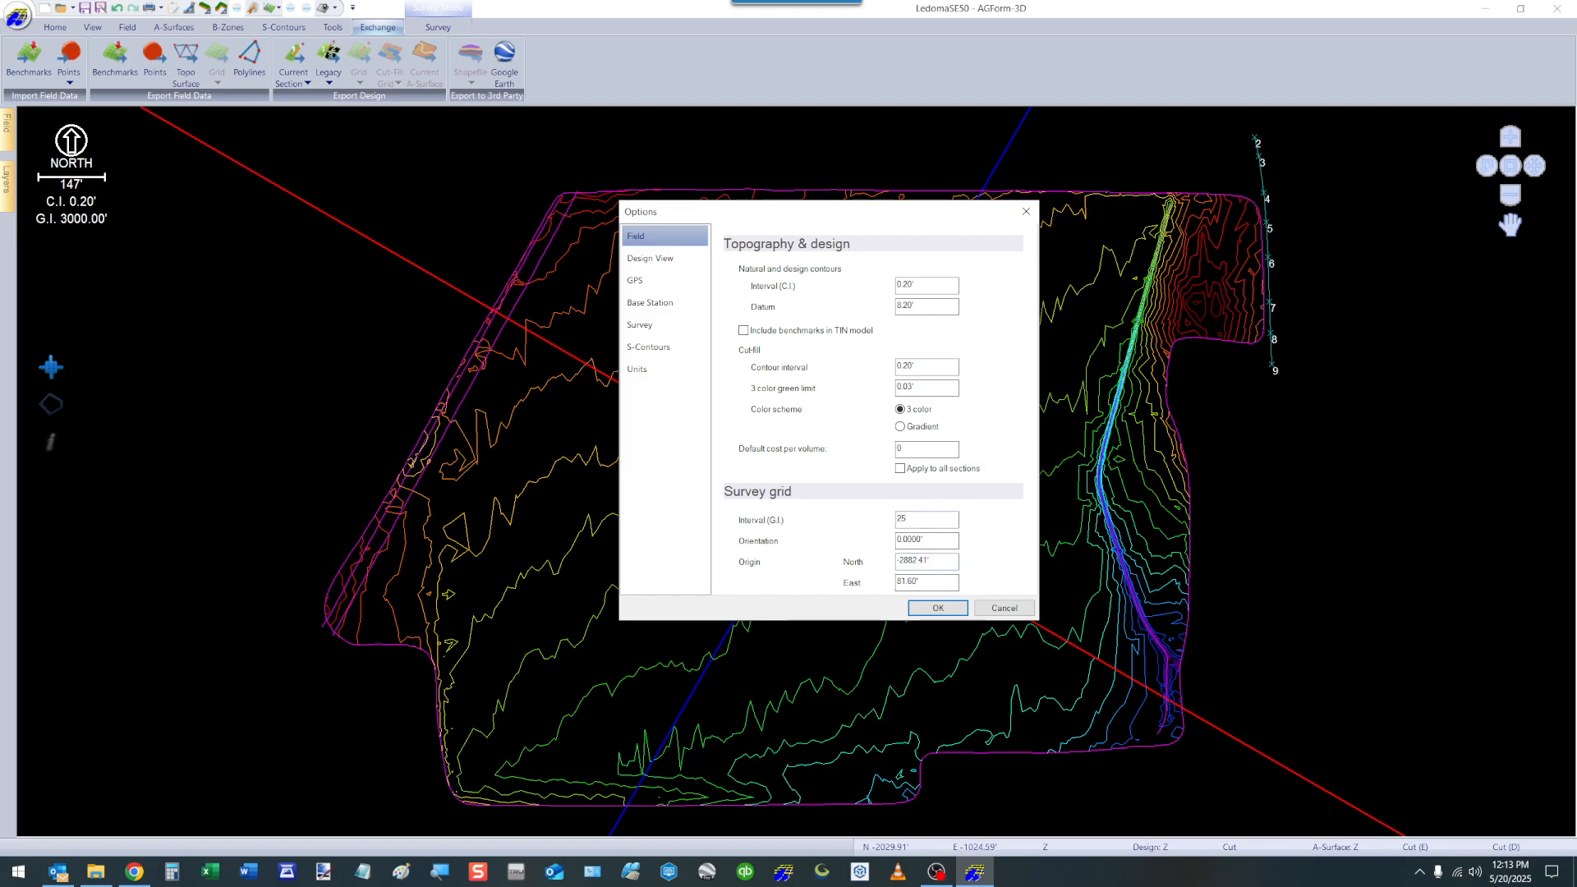
{"action": "left_click", "coordinate": [926, 607]}
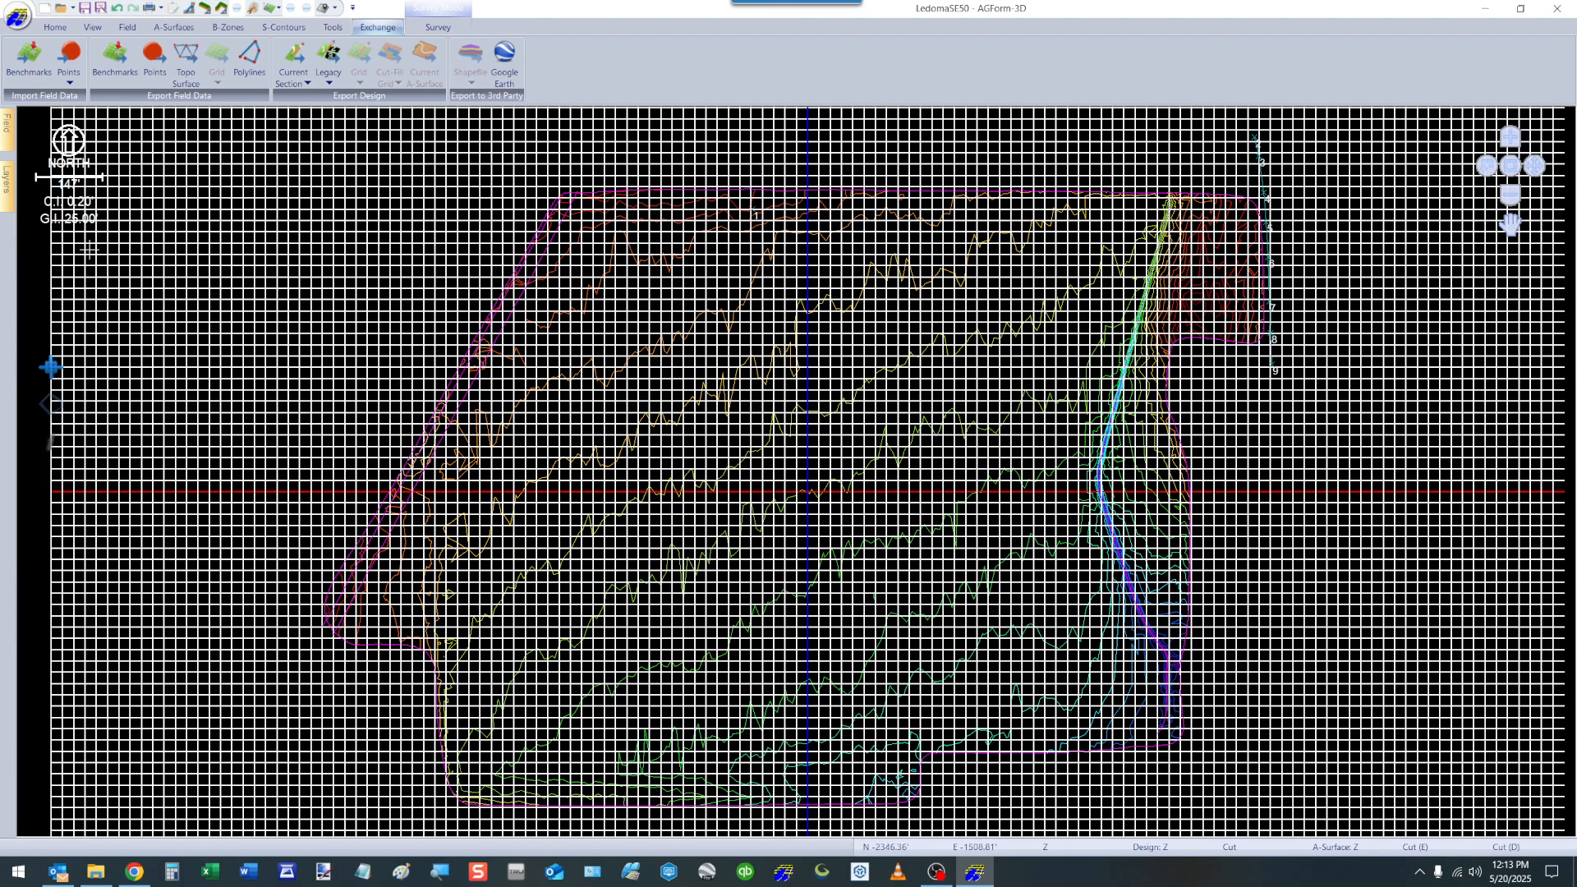
Hide the grid lines, display the grid of existing elevations, and inspect the elevations along the field's slanted west boundary.
{"action": "mouse_move", "coordinate": [6, 197]}
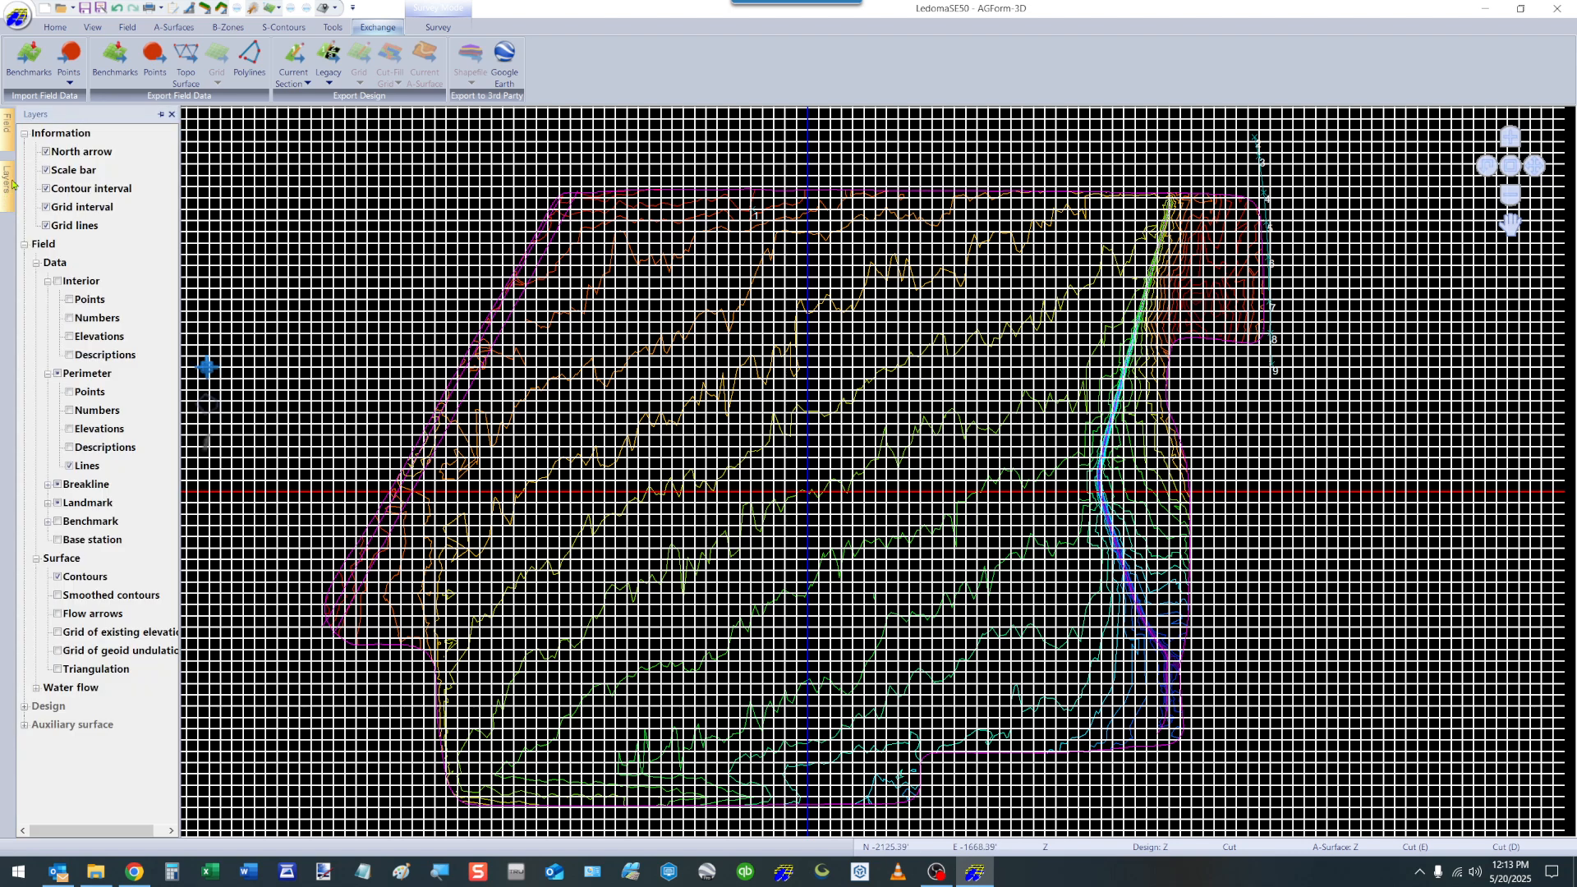
{"action": "left_click", "coordinate": [47, 226]}
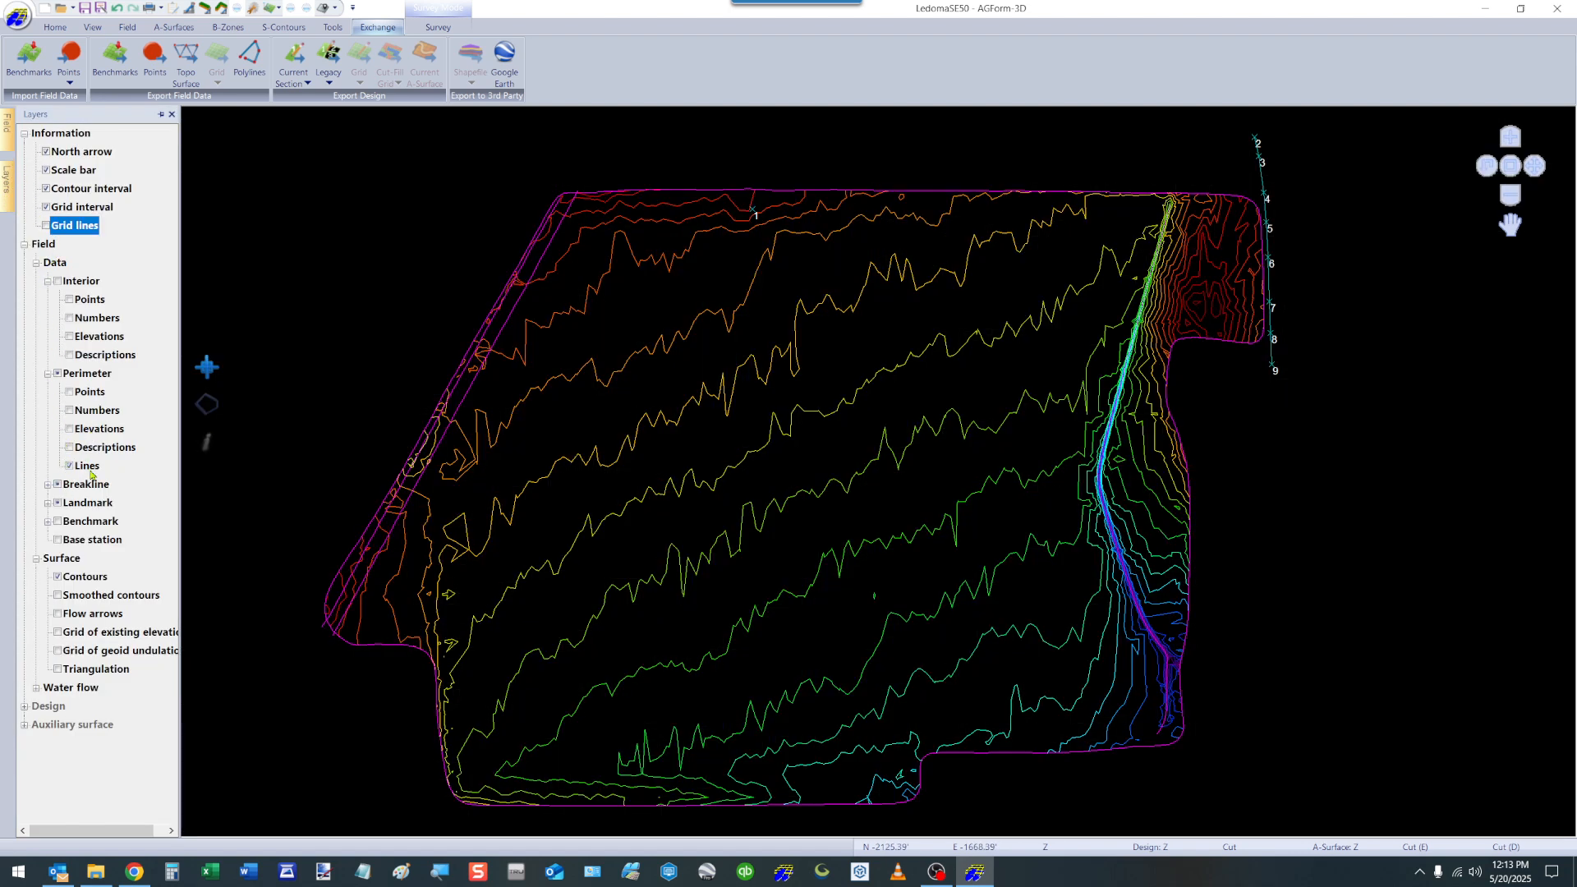
{"action": "left_click", "coordinate": [56, 632]}
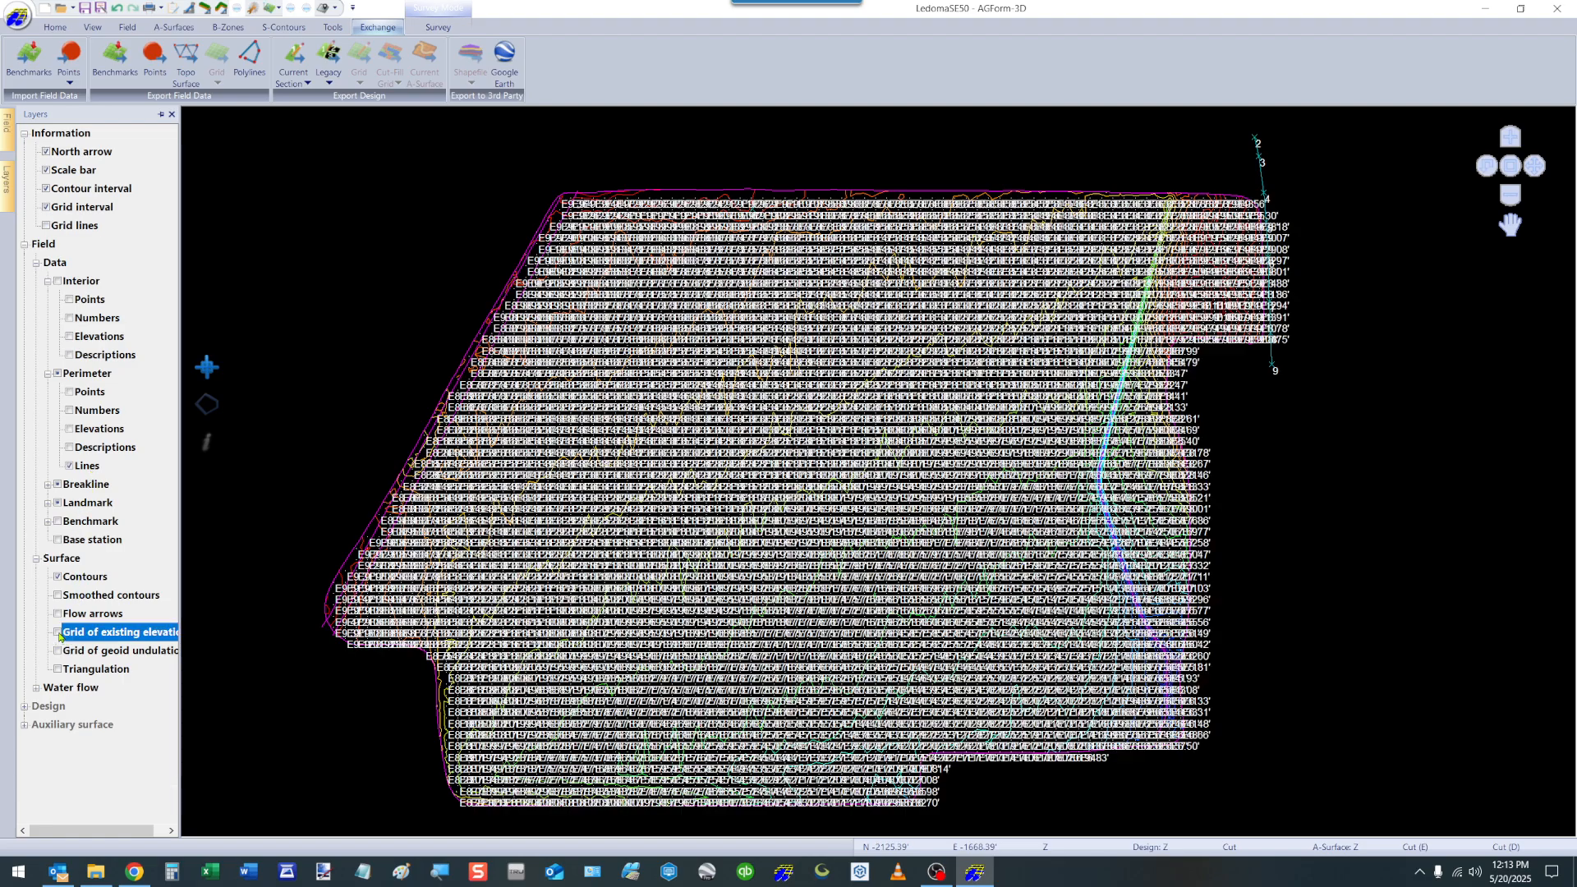
{"action": "scroll", "coordinate": [671, 522], "scroll_direction": "up", "scroll_amount": 5}
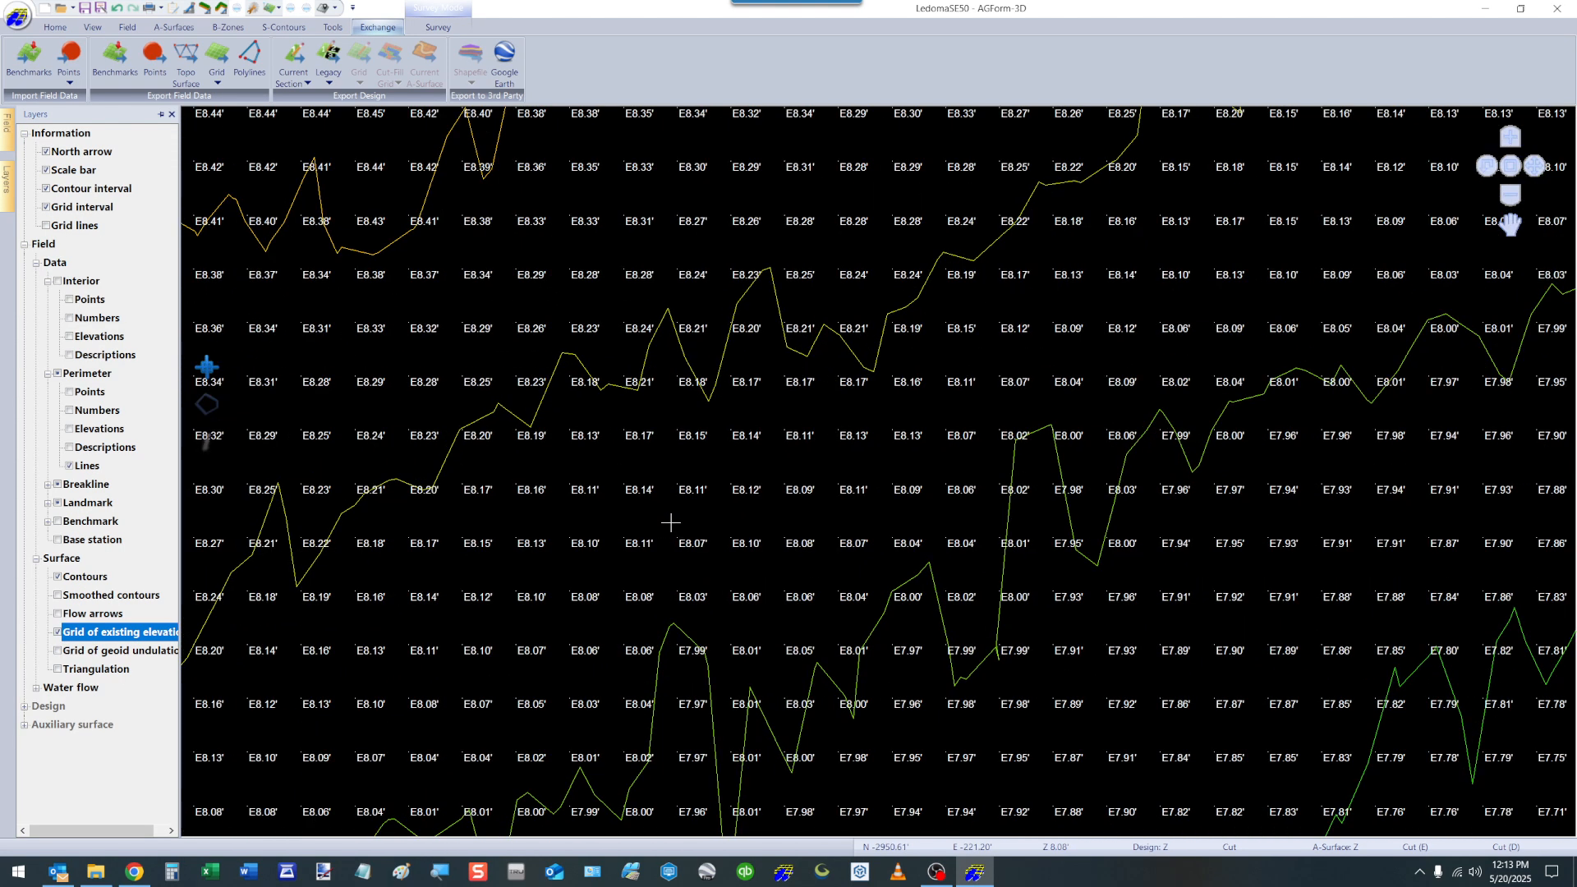
{"action": "scroll", "coordinate": [823, 427], "scroll_direction": "down", "scroll_amount": 5}
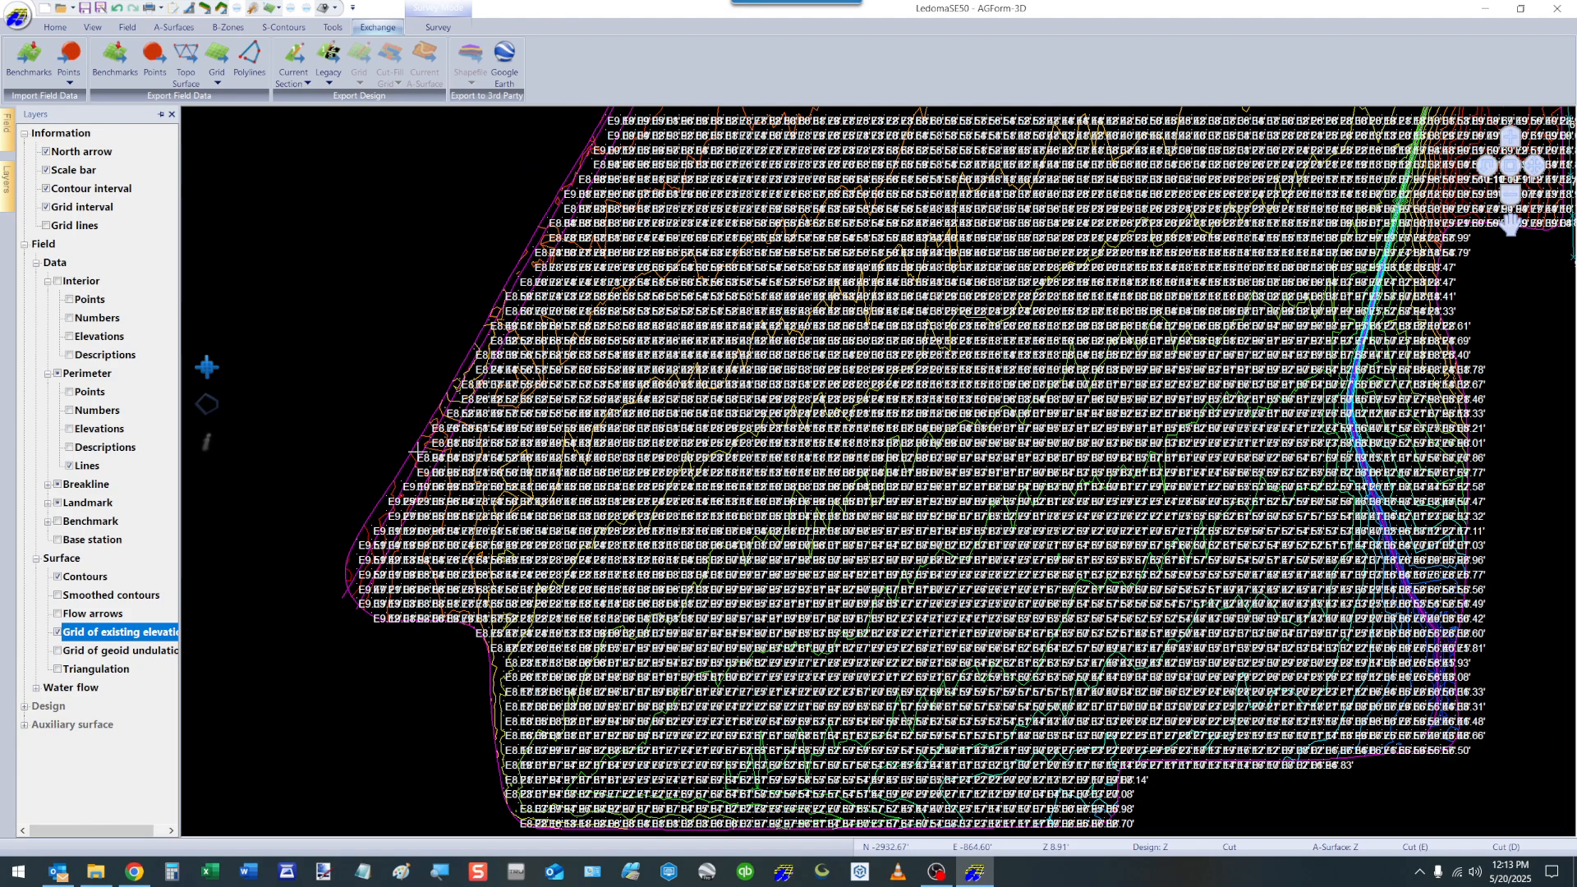
{"action": "scroll", "coordinate": [388, 497], "scroll_direction": "up", "scroll_amount": 5}
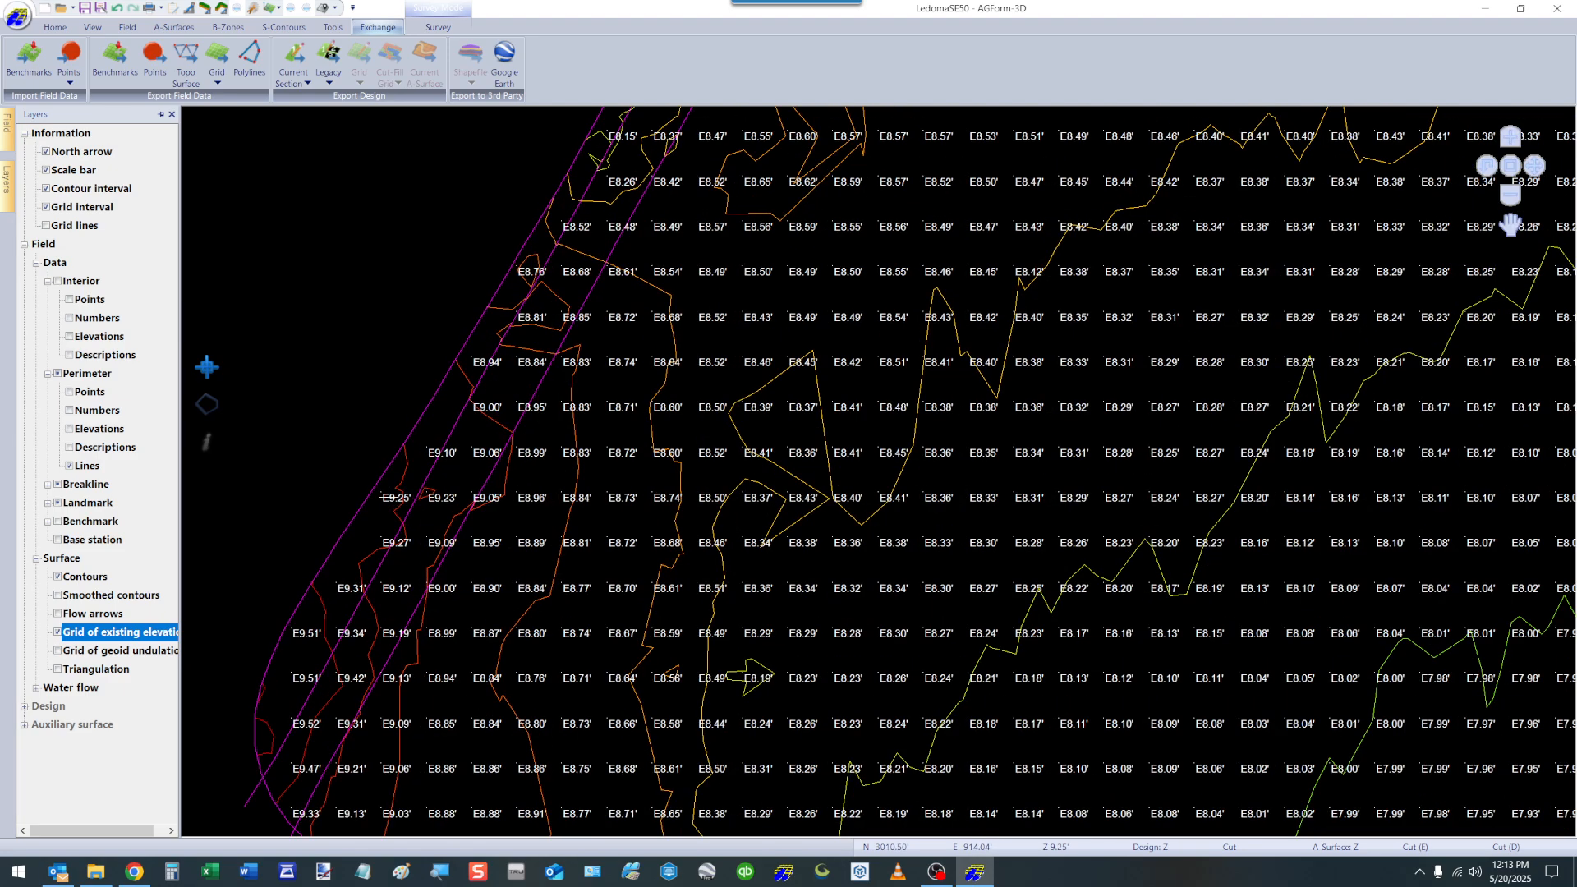
{"action": "scroll", "coordinate": [388, 497], "scroll_direction": "up", "scroll_amount": 2}
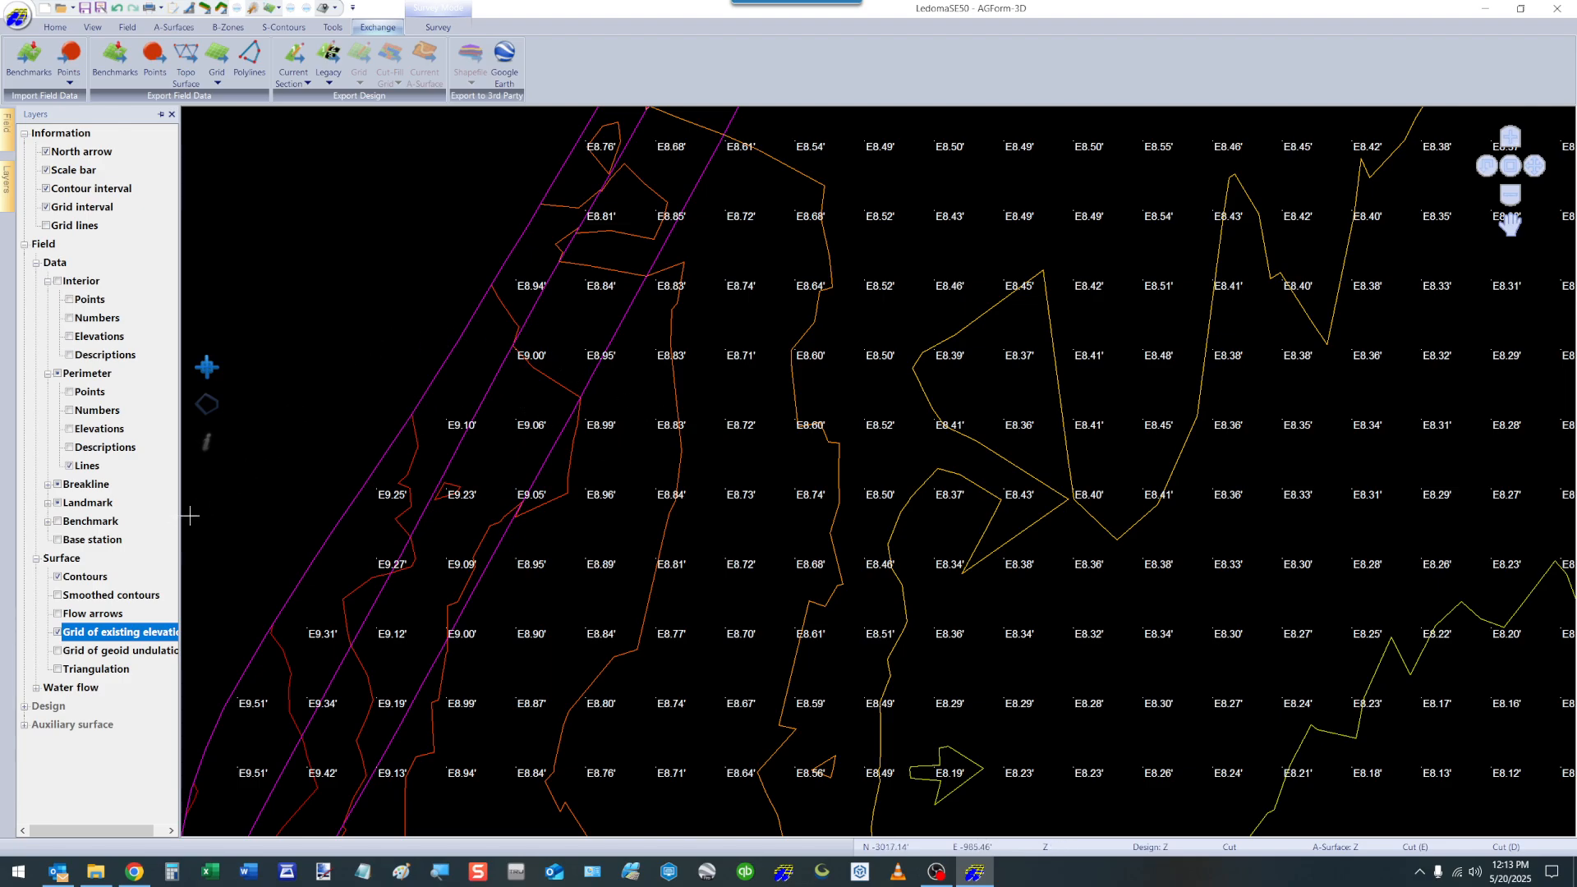
Hide the grid of existing elevations and review the Export Polylines settings without exporting.
{"action": "left_click", "coordinate": [58, 632]}
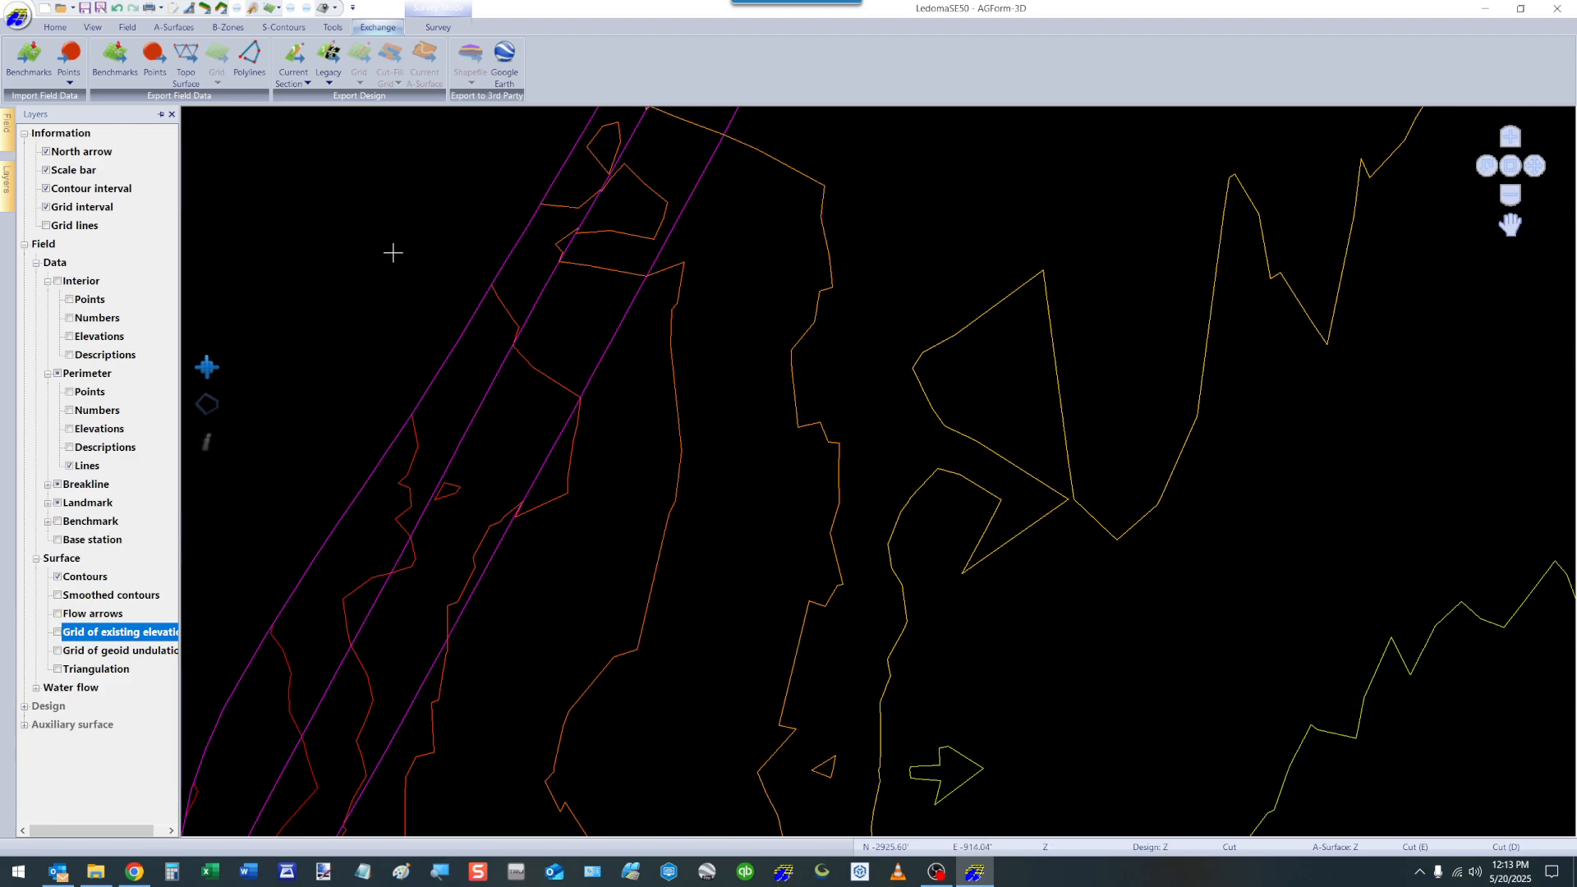
{"action": "left_click", "coordinate": [249, 57]}
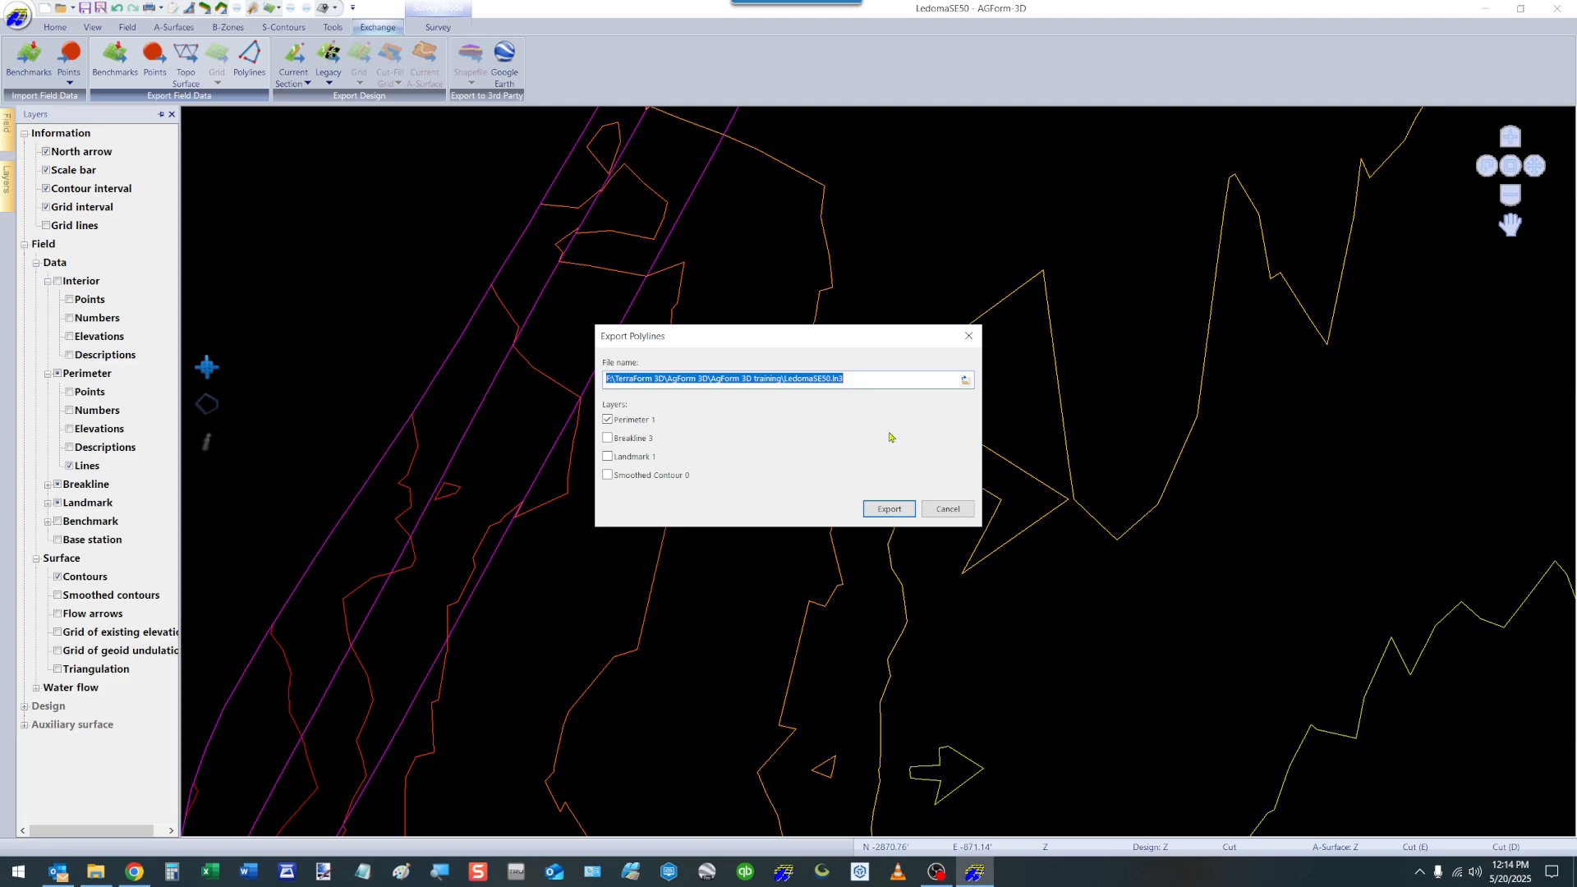
{"action": "left_click", "coordinate": [948, 508]}
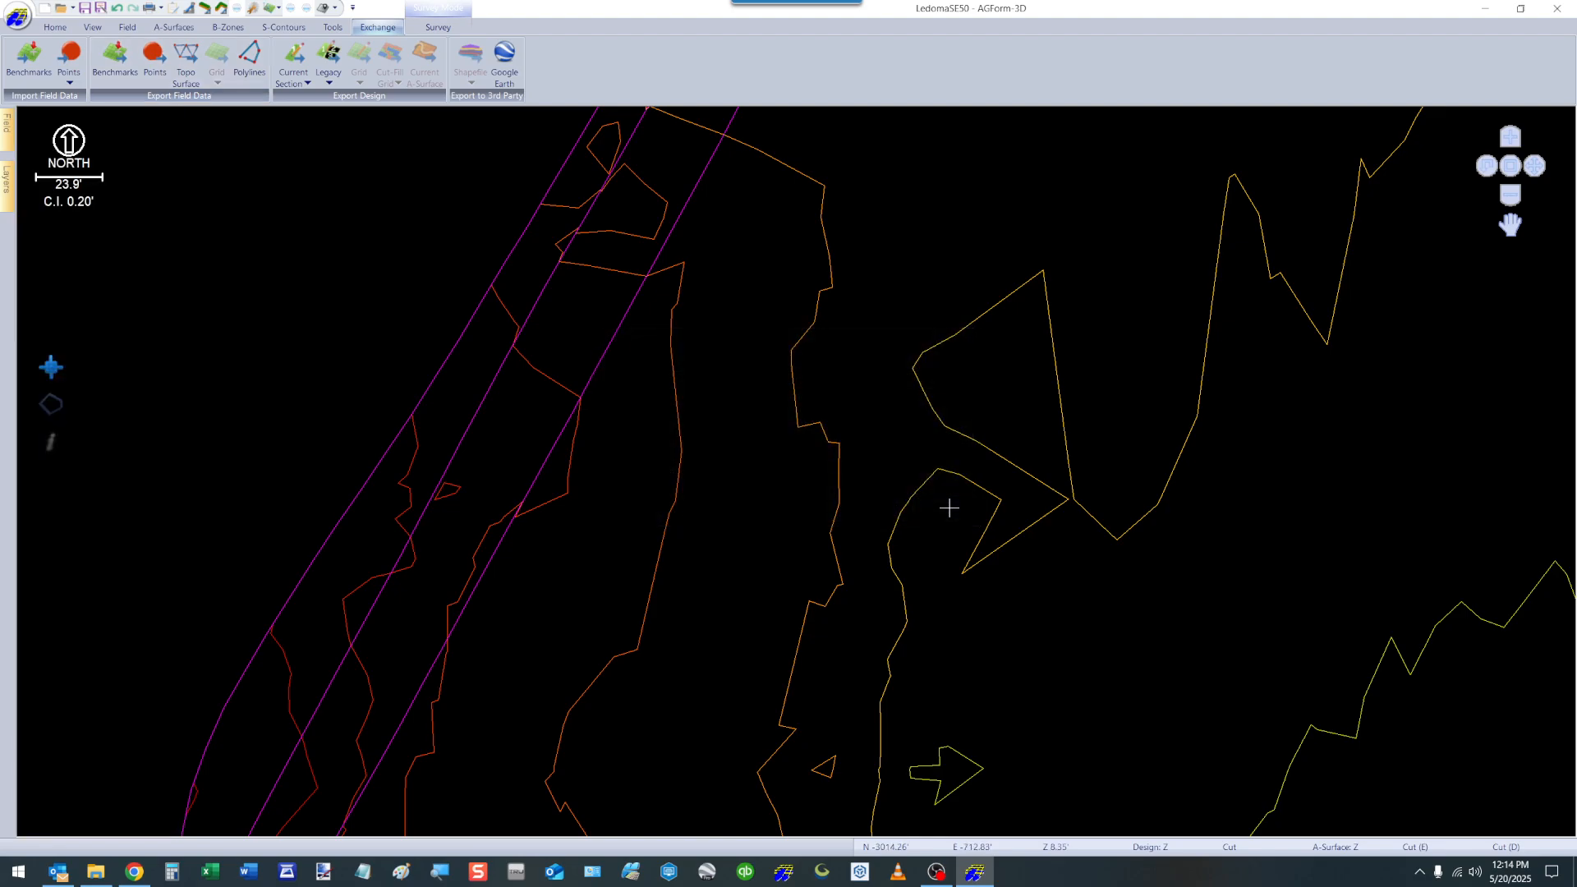
Review the file types offered for exporting the current section's design, with the whole field in view.
{"action": "left_click", "coordinate": [292, 65]}
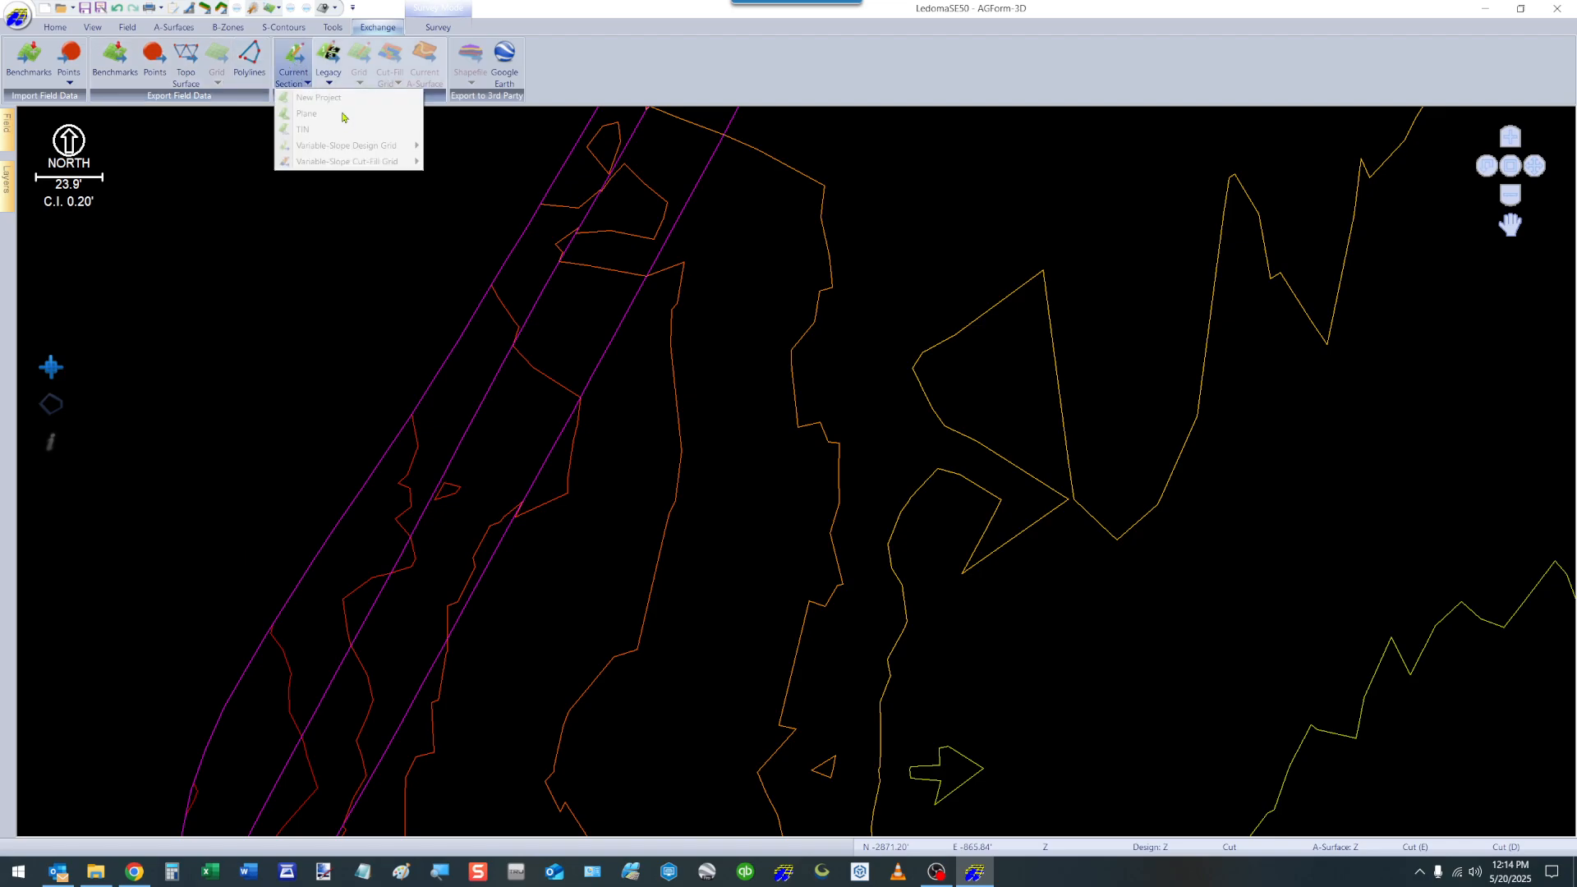
{"action": "left_click", "coordinate": [275, 297]}
{"action": "scroll", "coordinate": [273, 291], "scroll_direction": "down", "scroll_amount": 2}
{"action": "scroll", "coordinate": [324, 444], "scroll_direction": "down", "scroll_amount": 4}
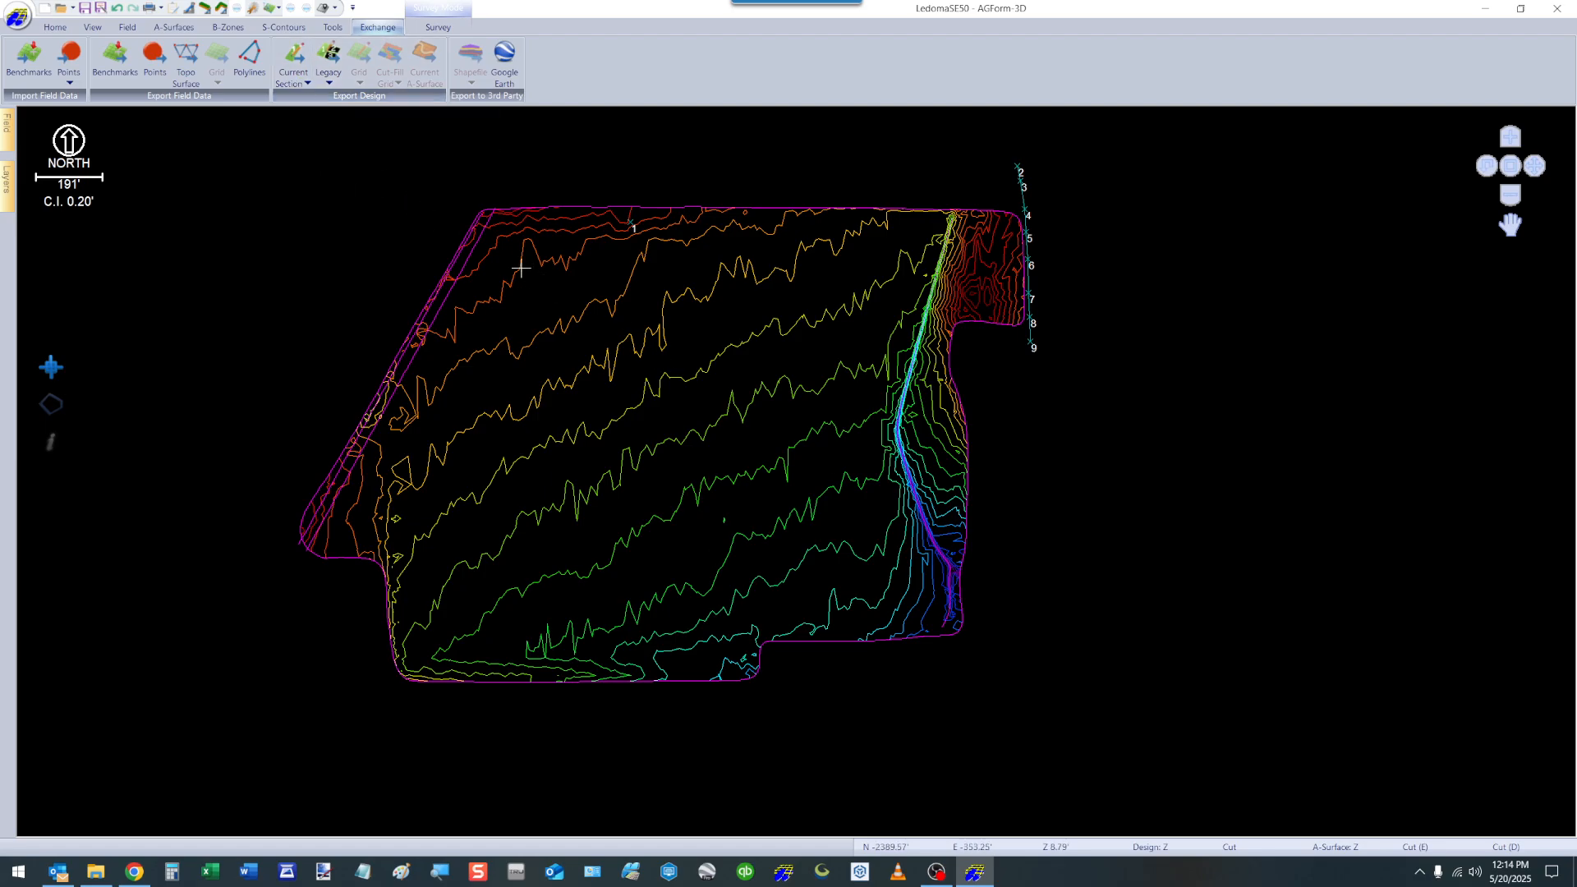
{"action": "left_click", "coordinate": [302, 76]}
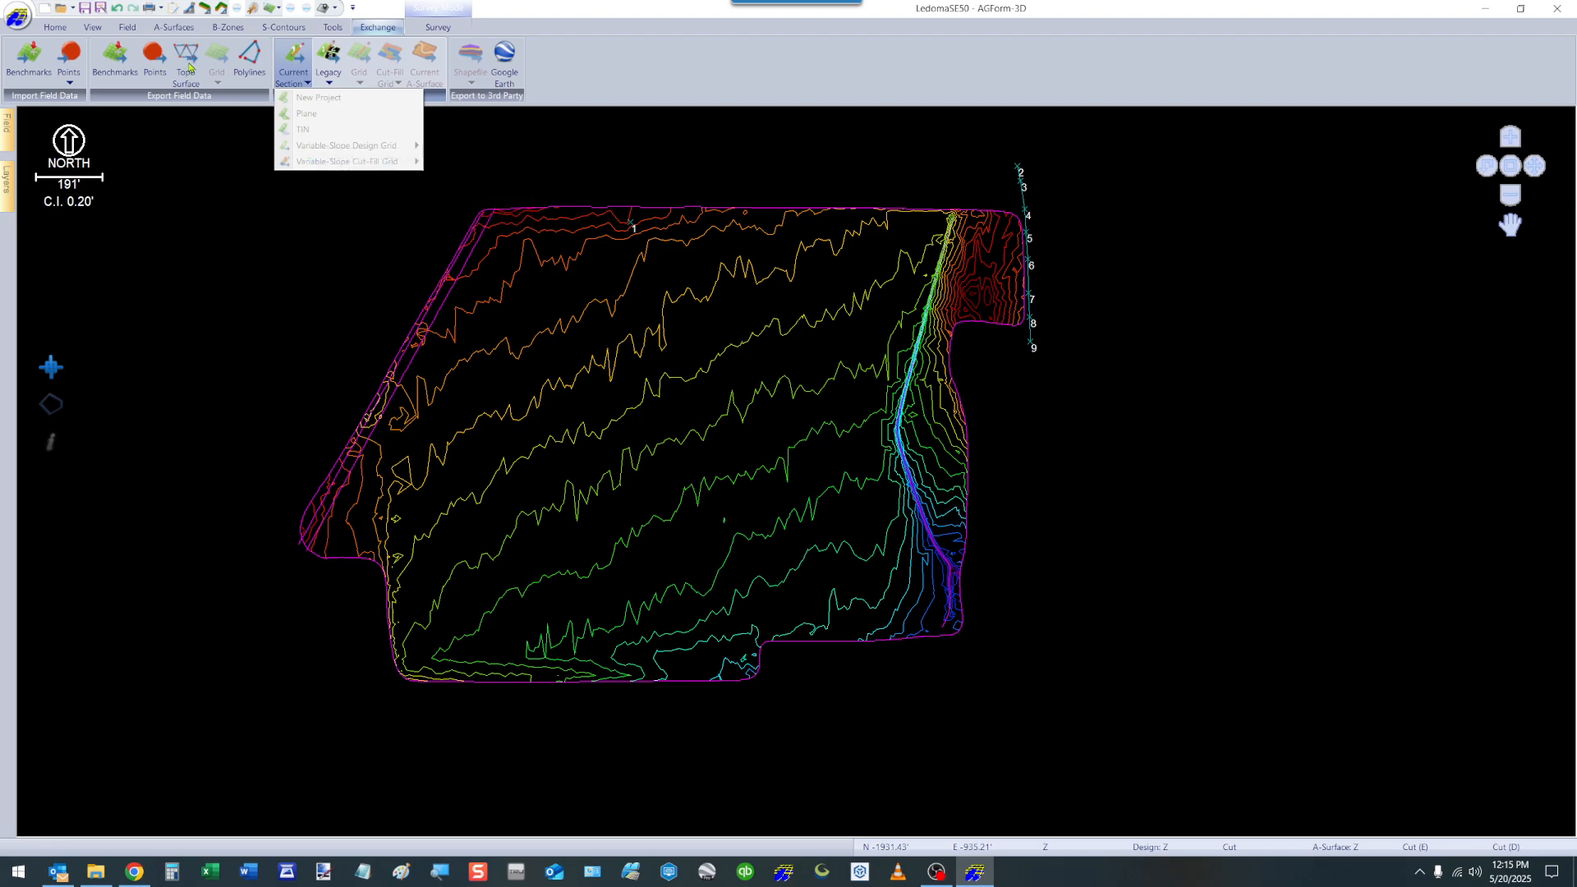
{"action": "left_click", "coordinate": [203, 205]}
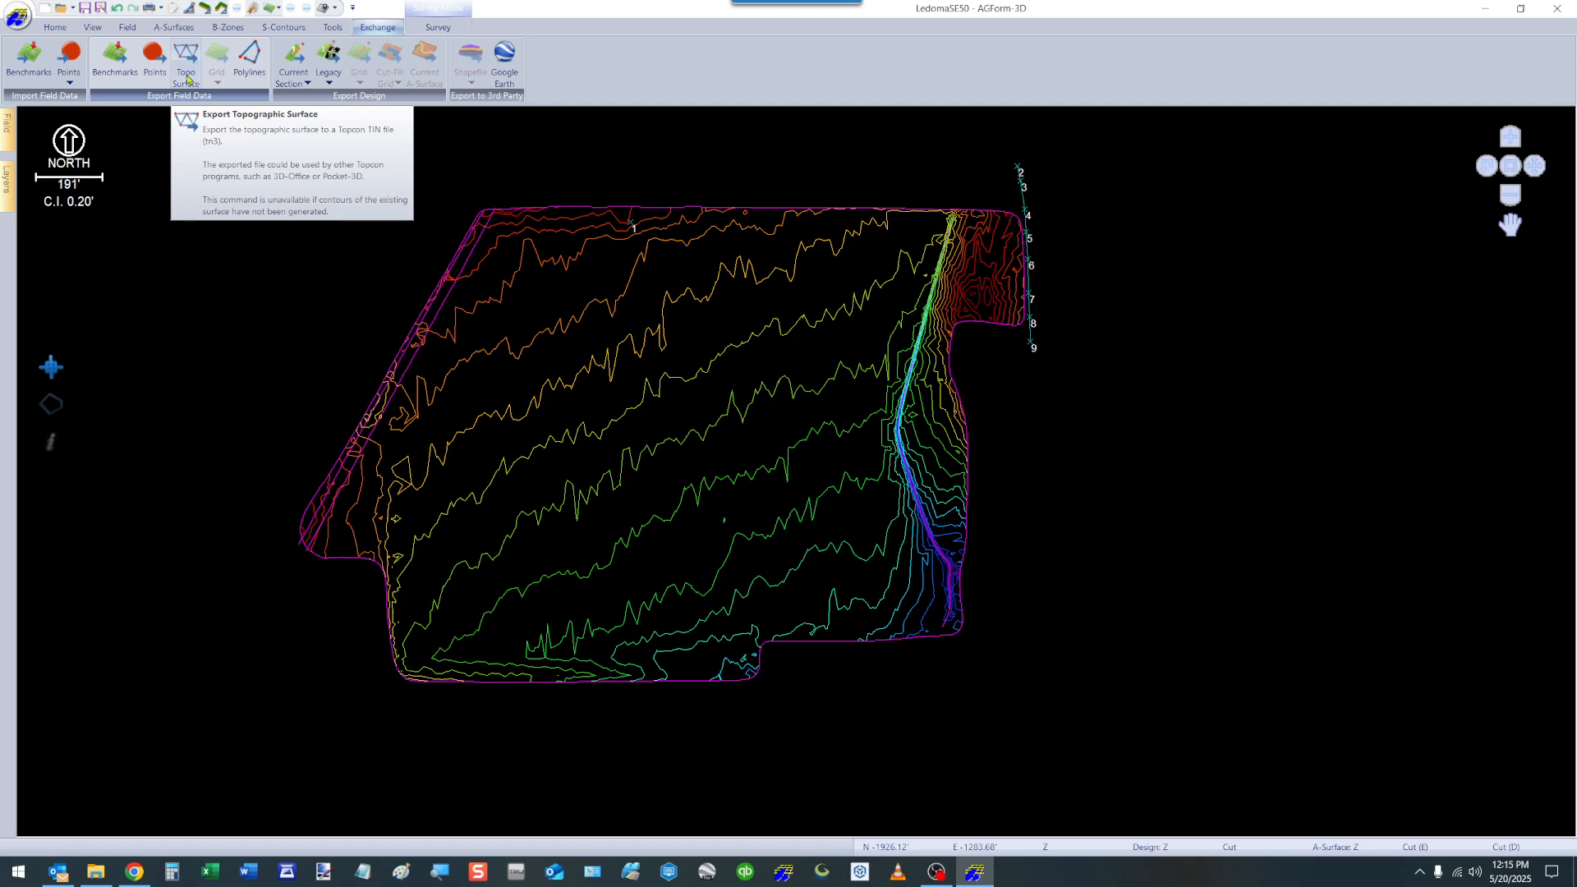
Review the coordinate choices for the Variable Slope Cut-Fill Grid export and the Legacy export choices.
{"action": "left_click", "coordinate": [300, 74]}
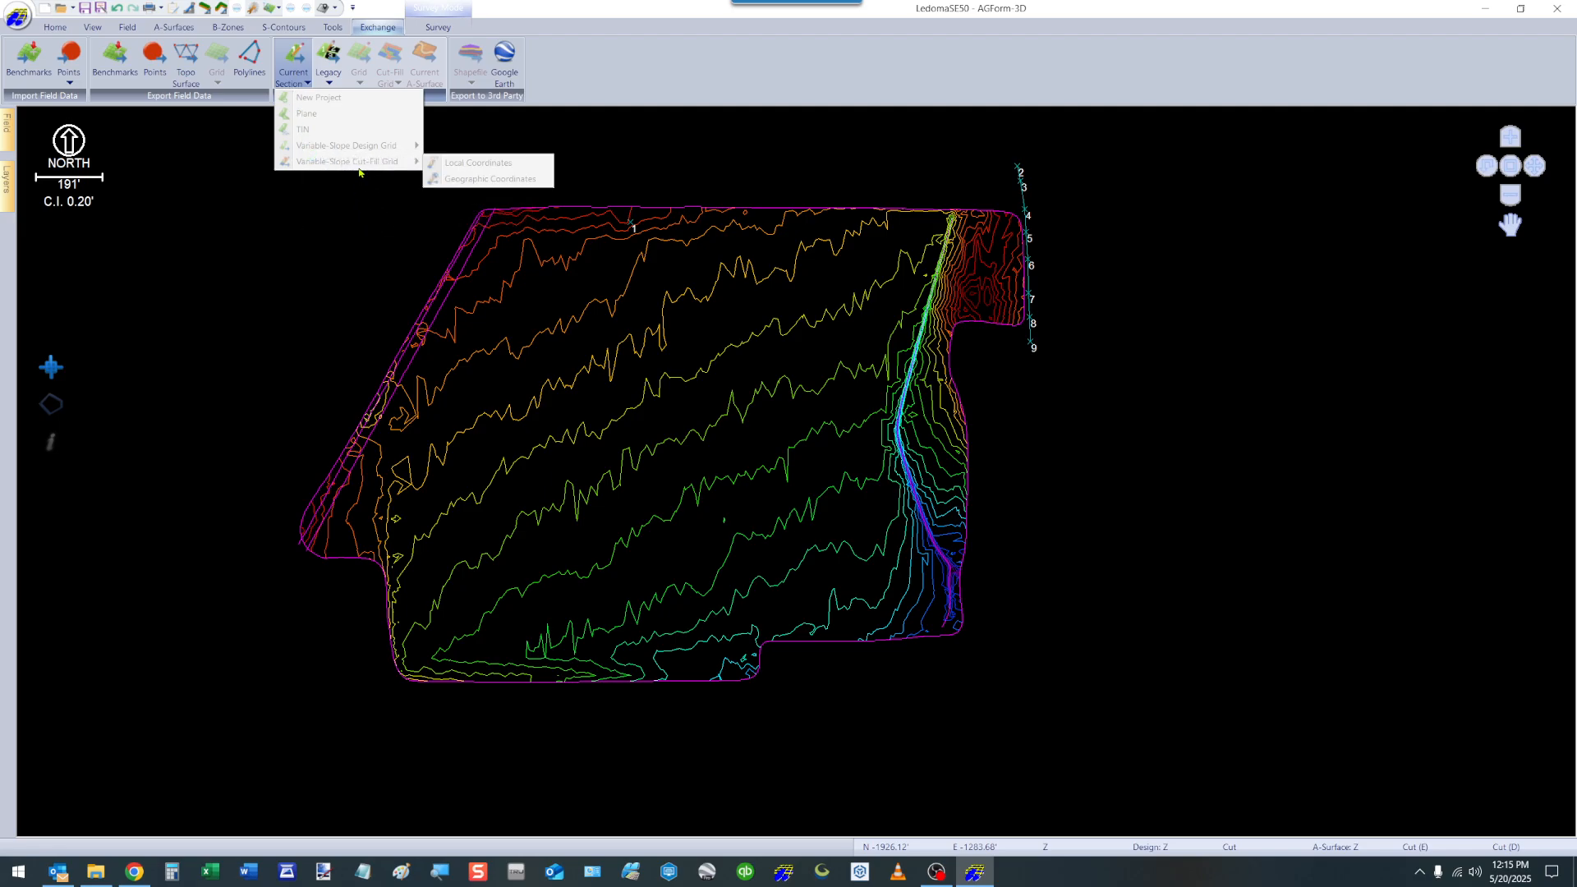
{"action": "mouse_move", "coordinate": [318, 152]}
{"action": "left_click", "coordinate": [366, 243]}
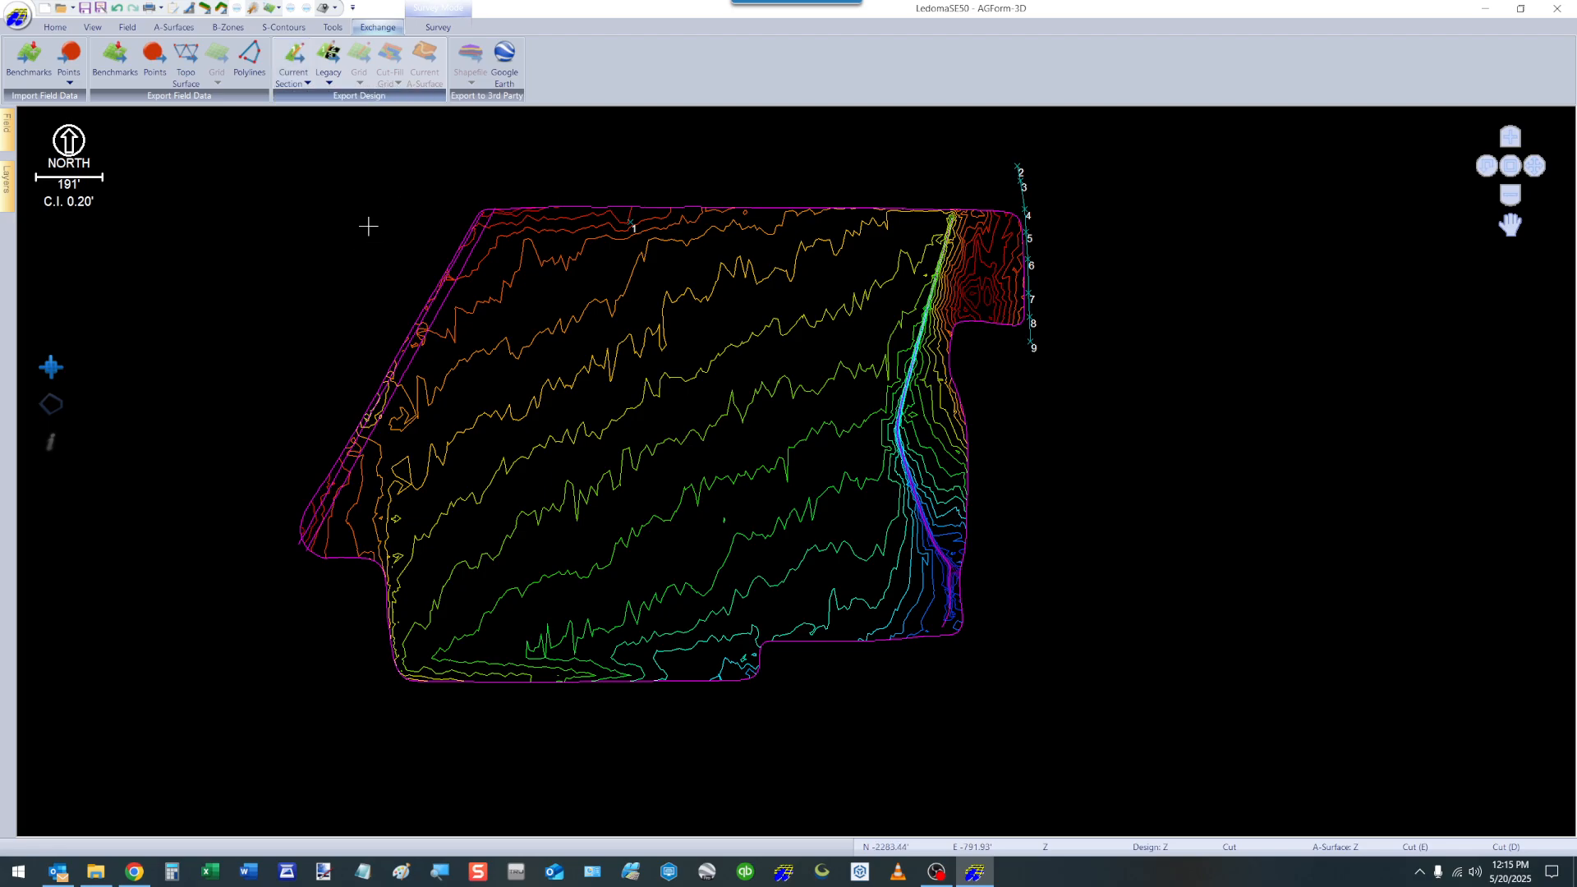
{"action": "left_click", "coordinate": [331, 72]}
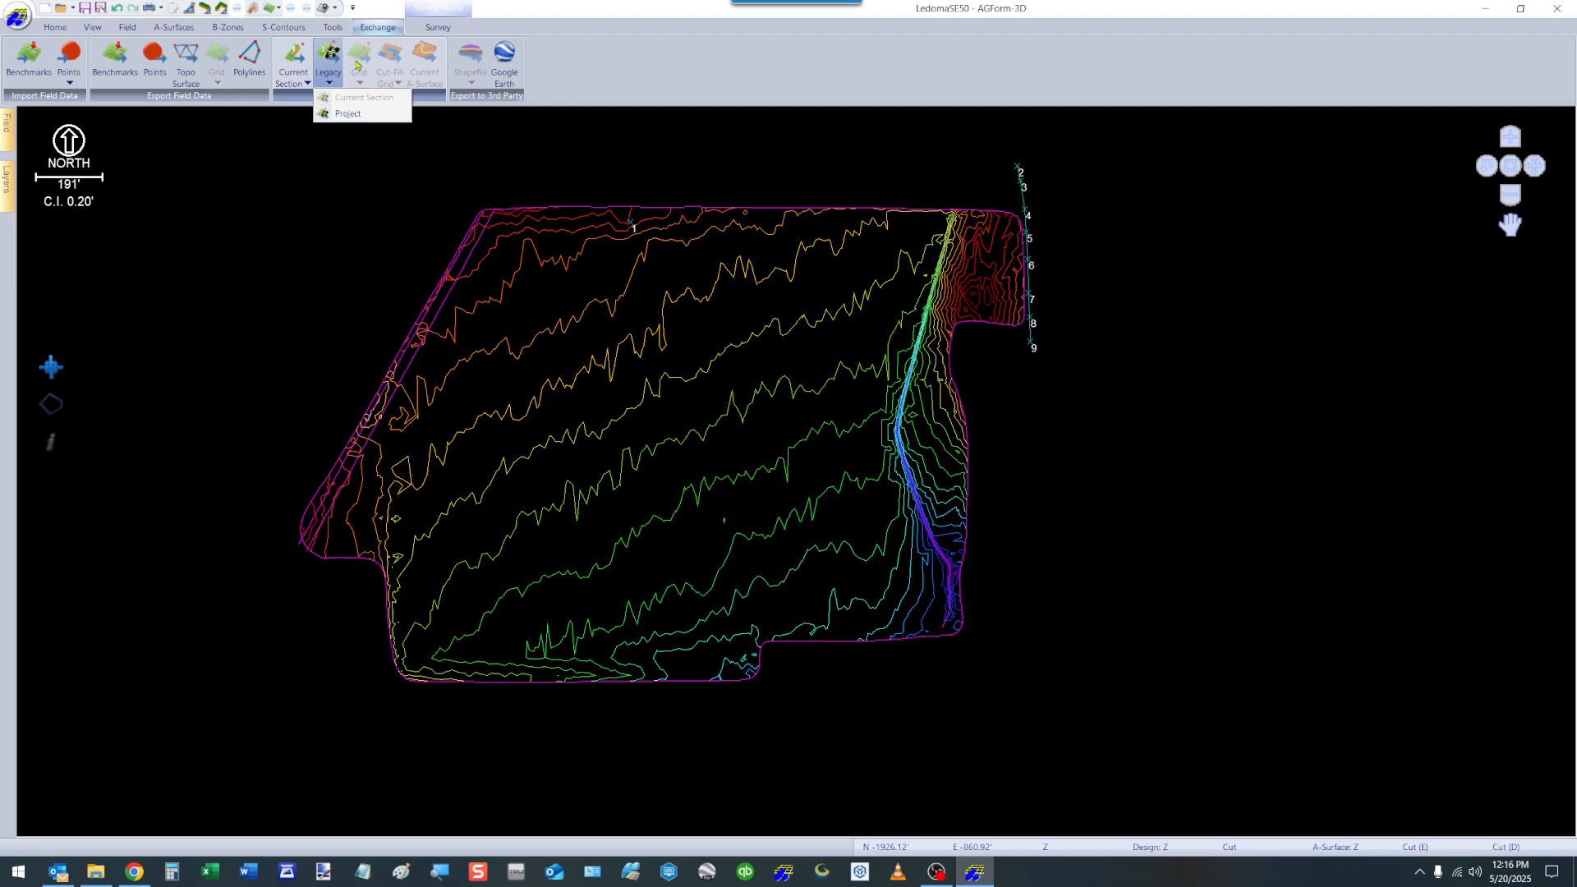
{"action": "left_click", "coordinate": [610, 55]}
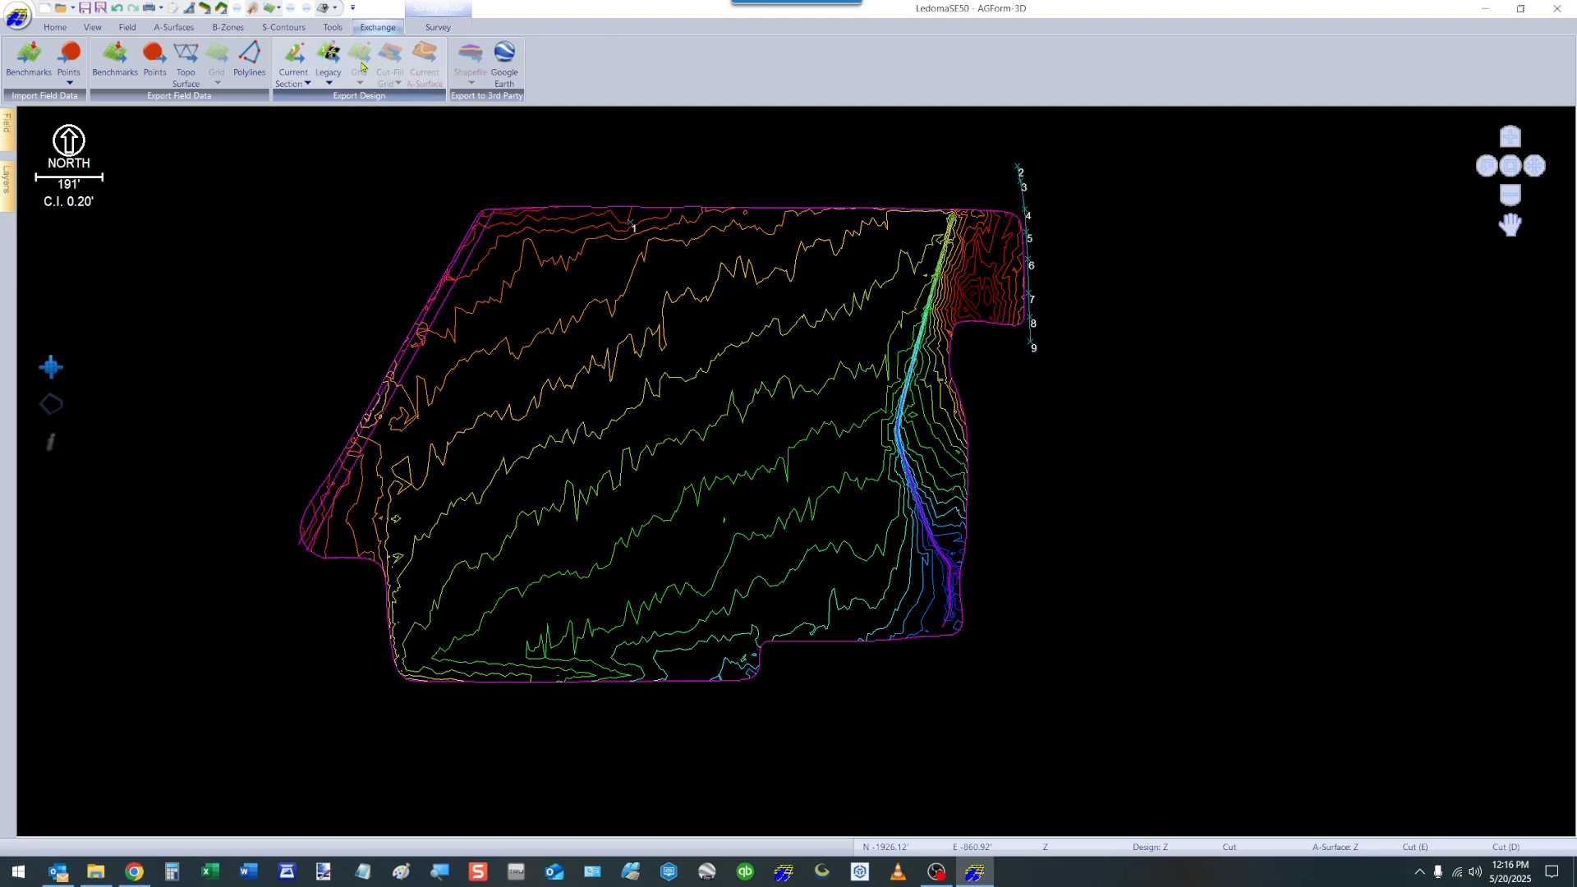